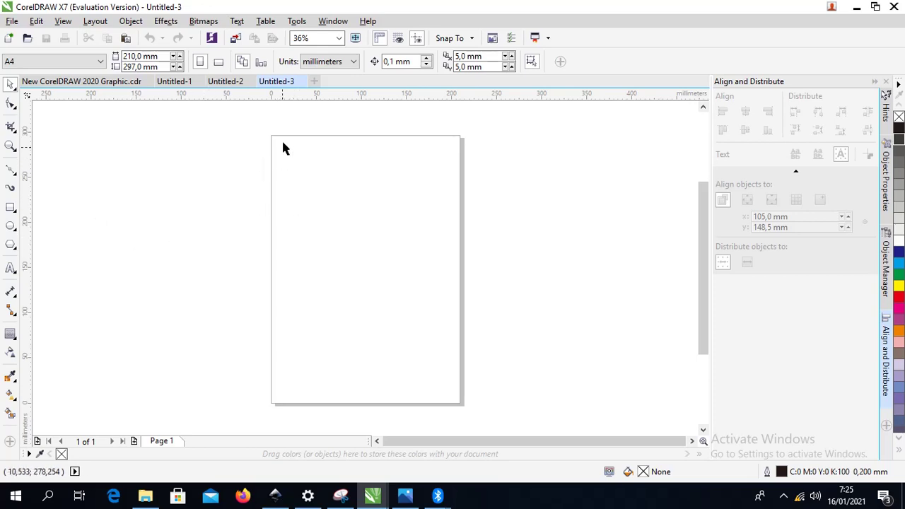
Step: Set the document's measurement units to centimeters
click(327, 62)
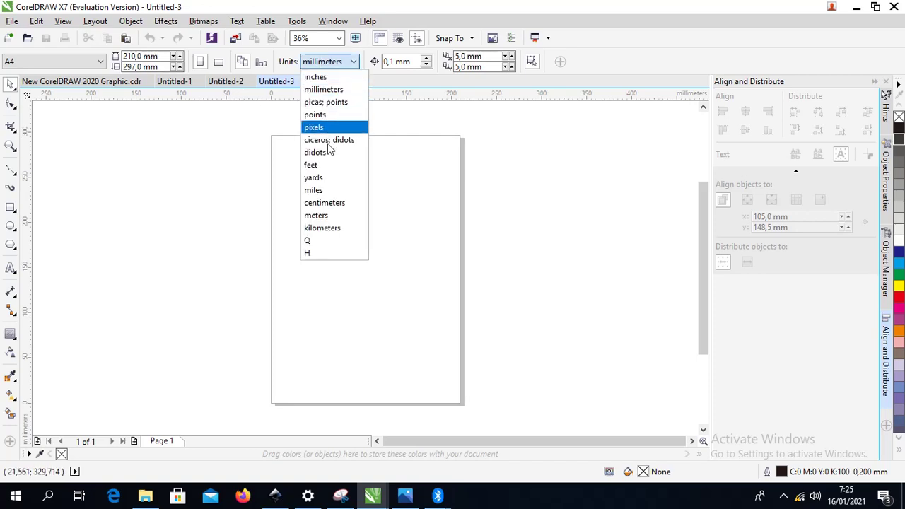
click(326, 202)
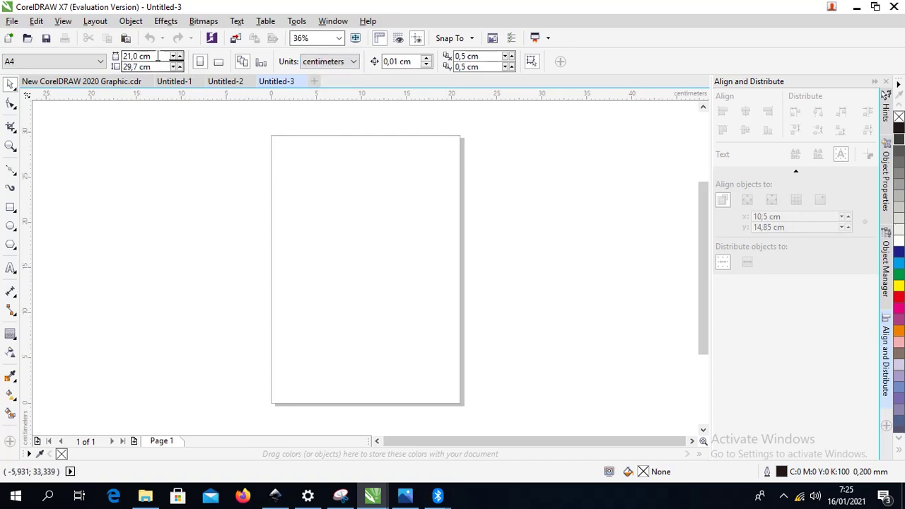
drag(156, 57, 104, 55)
drag(163, 66, 116, 66)
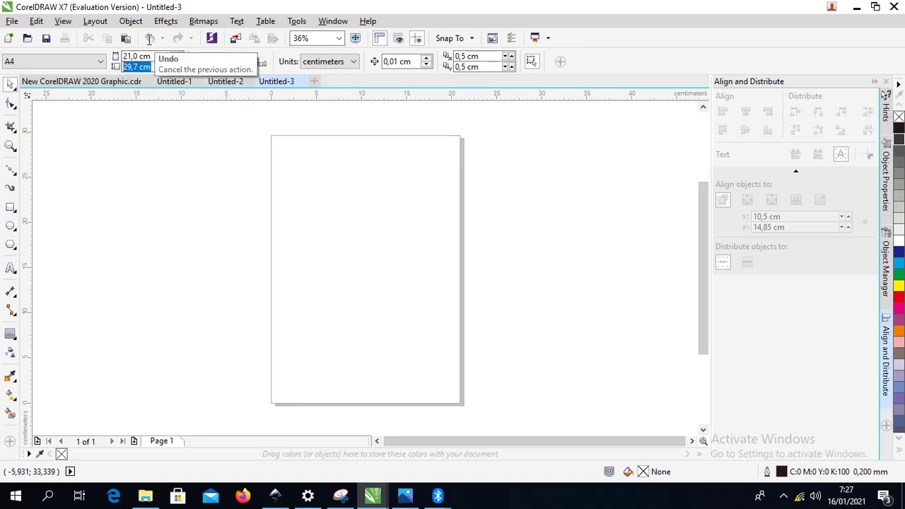
Step: Create a page-sized rectangle, 21 × 29.7 cm, that exactly covers the A4 page
click(7, 83)
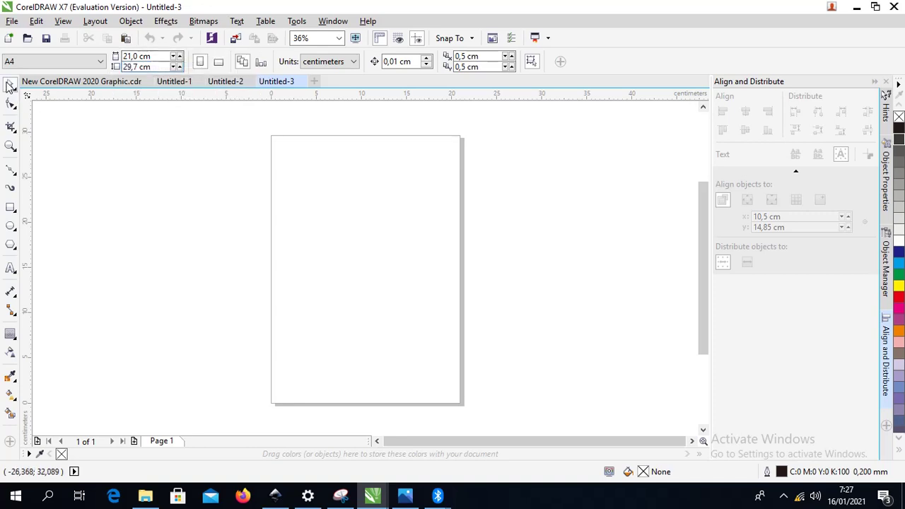
double_click(10, 210)
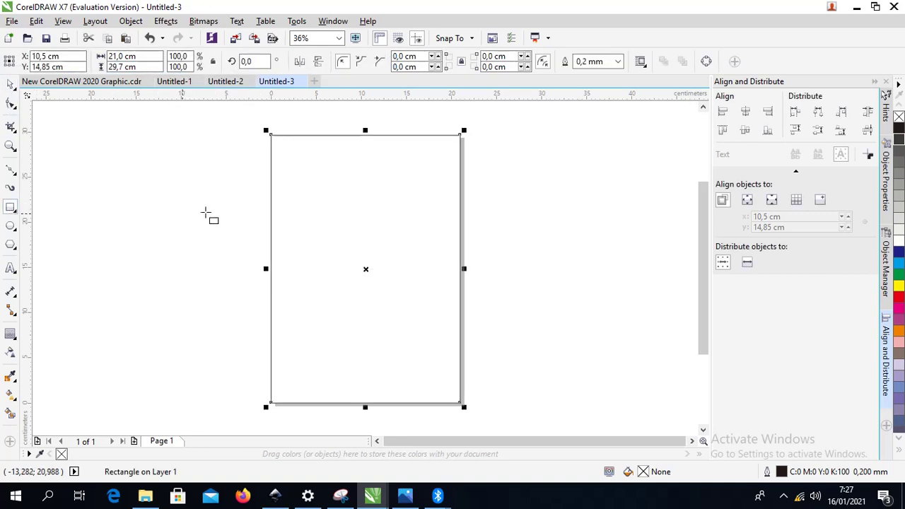
click(9, 85)
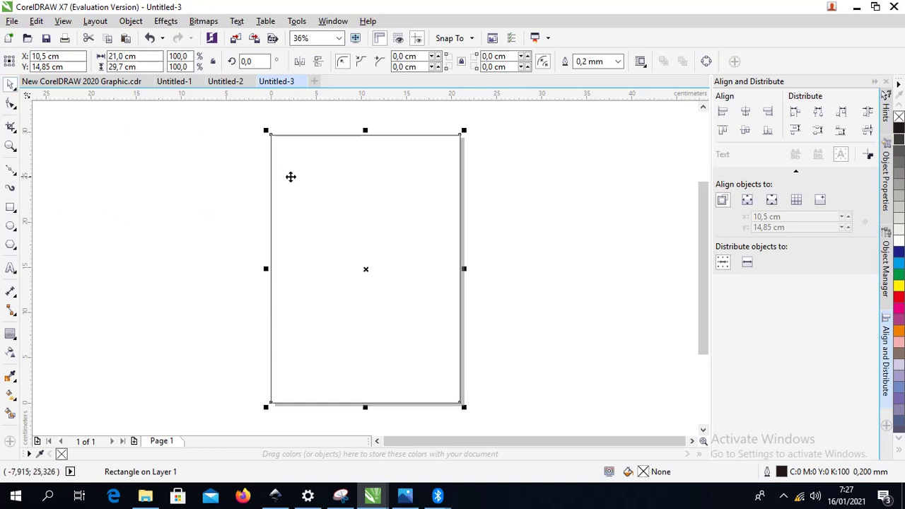
Step: Duplicate the page rectangle and move the copy well to the right of the page, at about X 62.6 cm
drag(287, 139, 378, 136)
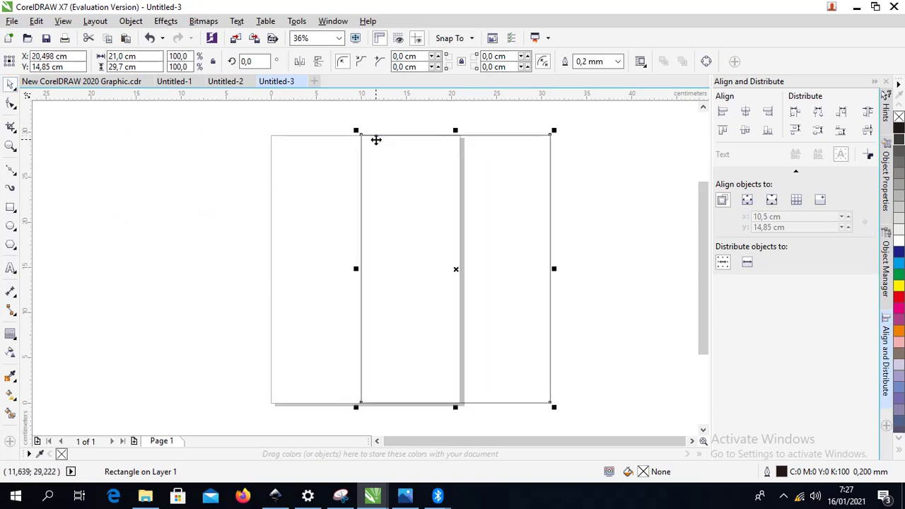
key(ctrl+z)
scroll(283, 149, down, 2)
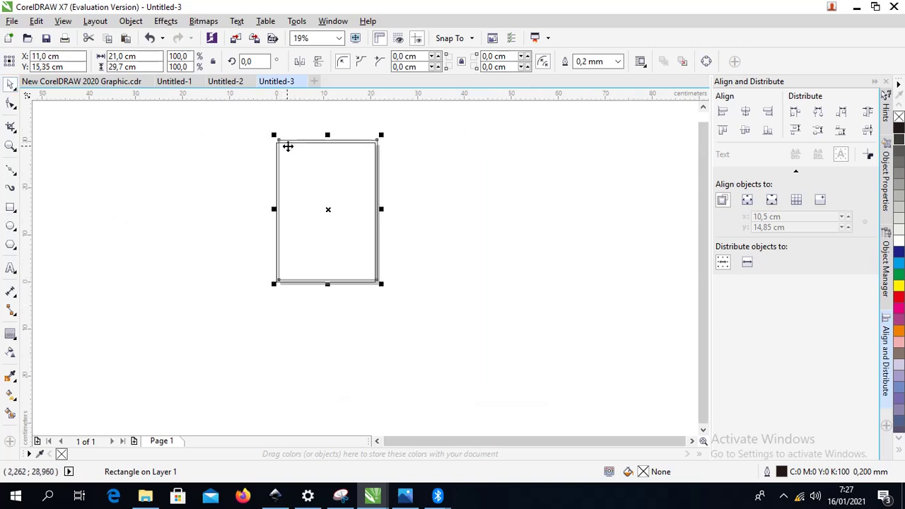
drag(289, 145, 537, 147)
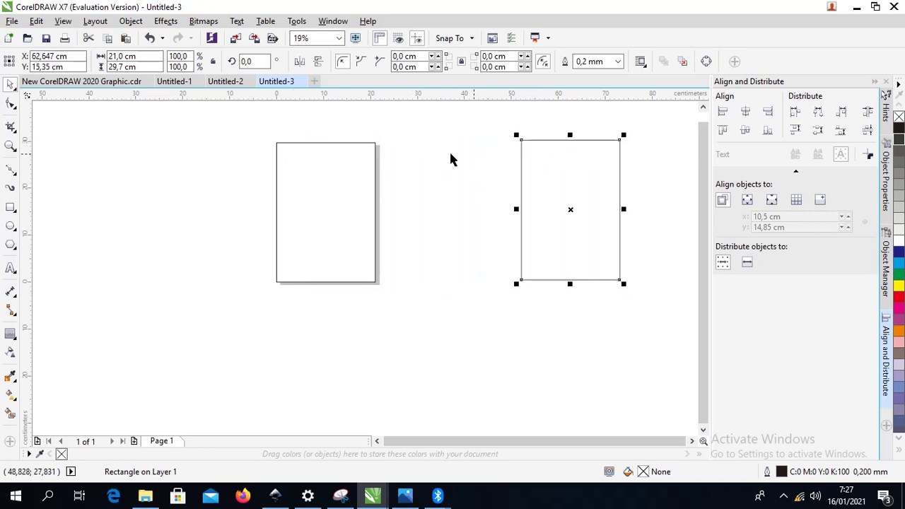
click(289, 156)
key(z)
drag(246, 134, 626, 324)
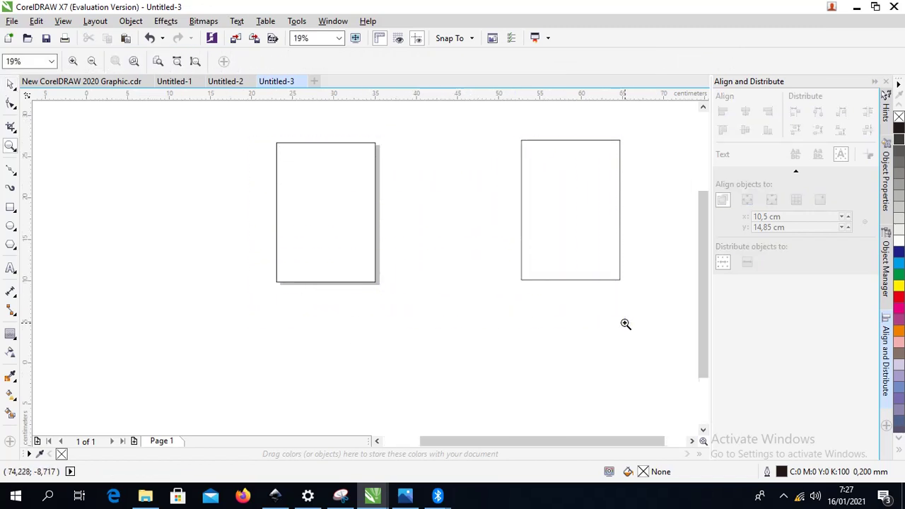
click(10, 84)
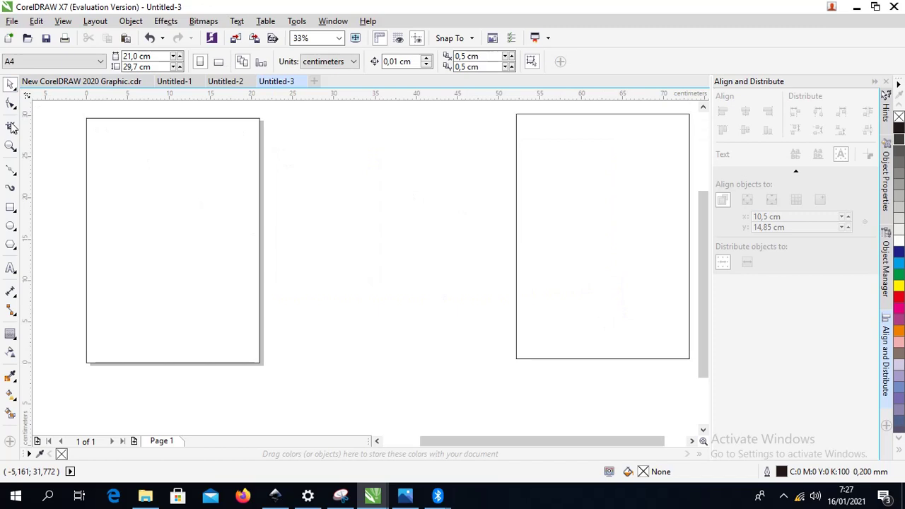
Step: Import the QR code, the boy photo, pallet warna and Untitled-1 from File Explorer's Tutorial Dan Bahan folder into the CorelDRAW drawing
click(146, 496)
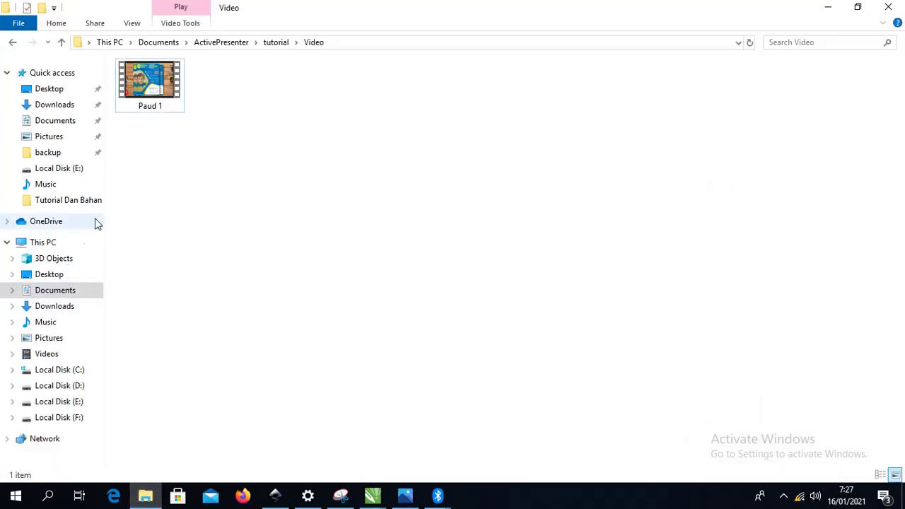
click(66, 200)
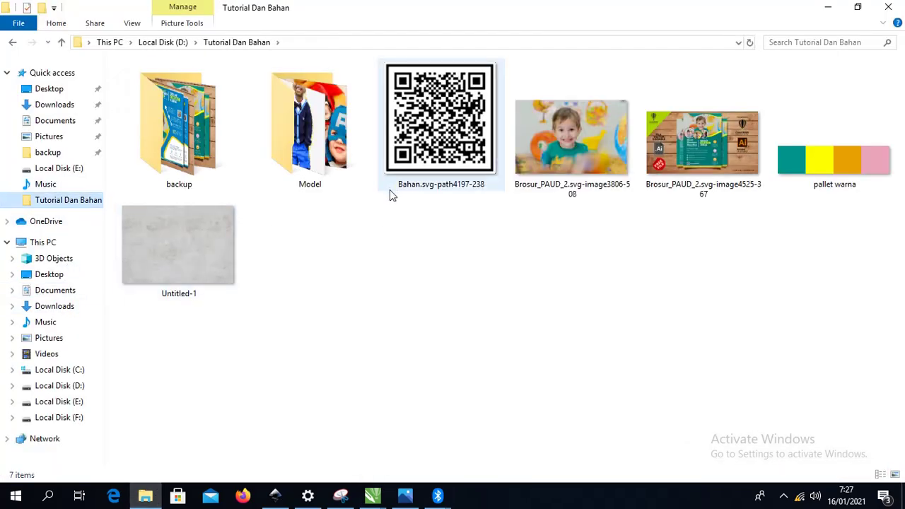
click(424, 152)
ctrl+click(545, 161)
ctrl+click(788, 173)
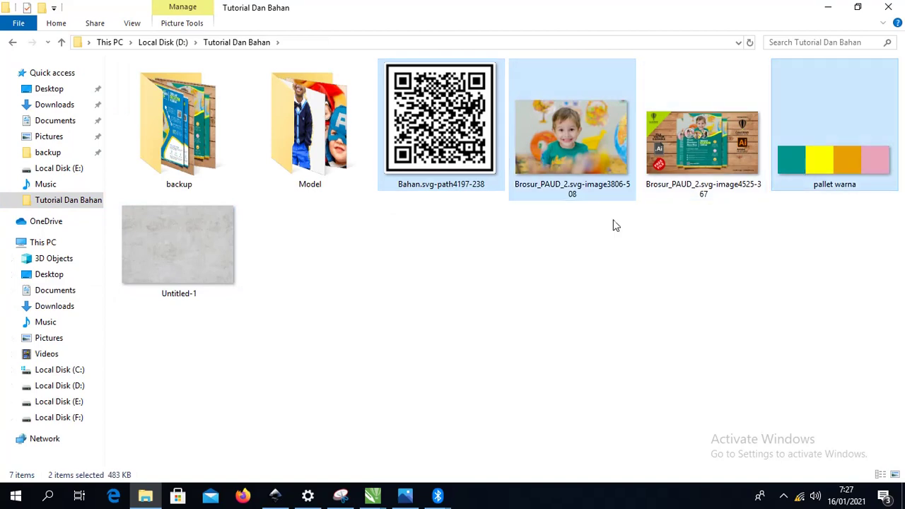
ctrl+click(173, 231)
drag(166, 237, 366, 281)
scroll(398, 258, down, 2)
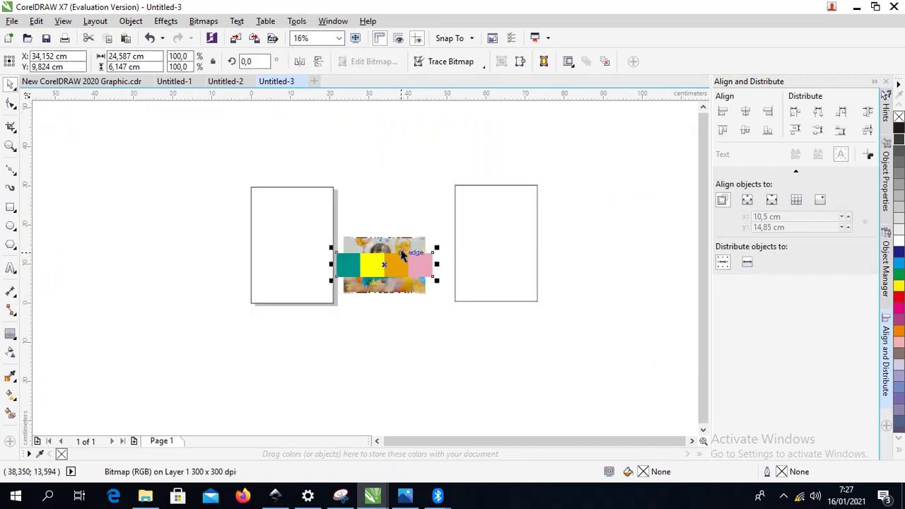
Step: Move the stacked photo images to the left of the page and place the colour palette strip below them
click(353, 231)
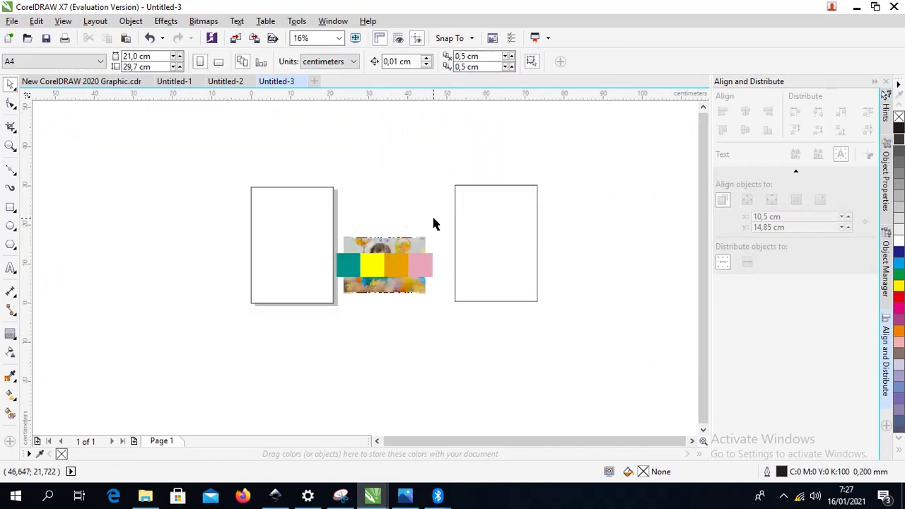
drag(433, 224, 329, 317)
drag(416, 270, 178, 302)
click(198, 170)
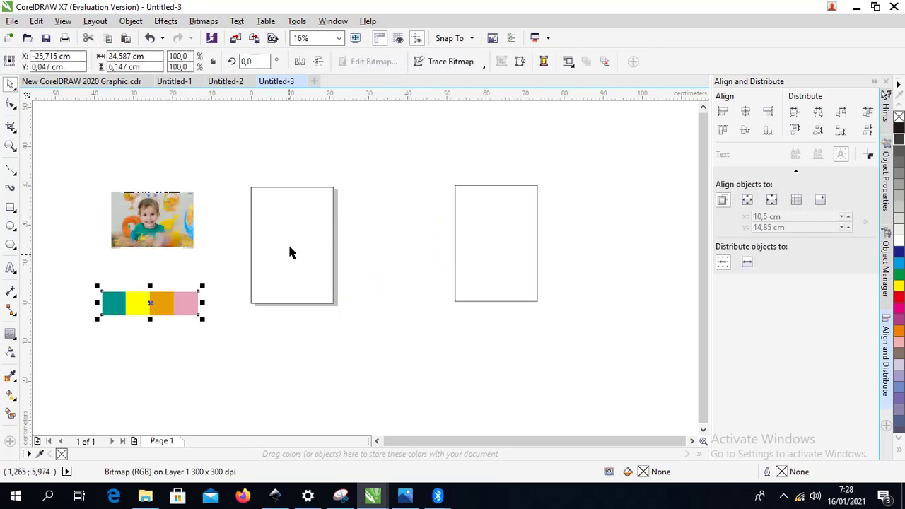
Step: Fill the page rectangle with the teal sampled from the palette strip (#009389) and remove its outline
click(251, 198)
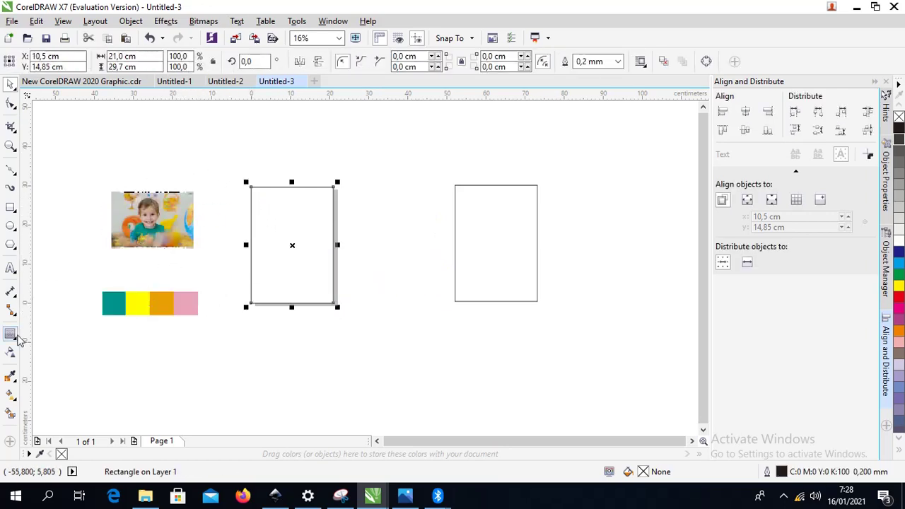
click(40, 454)
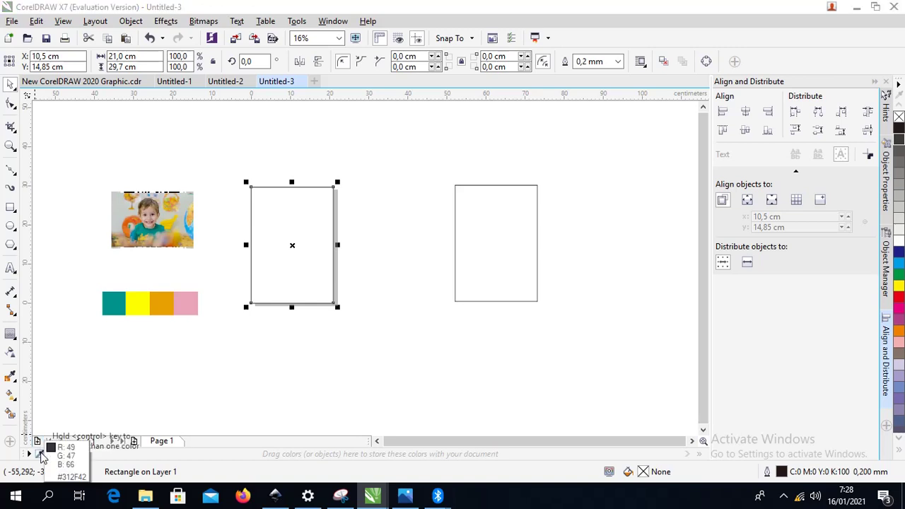
click(116, 295)
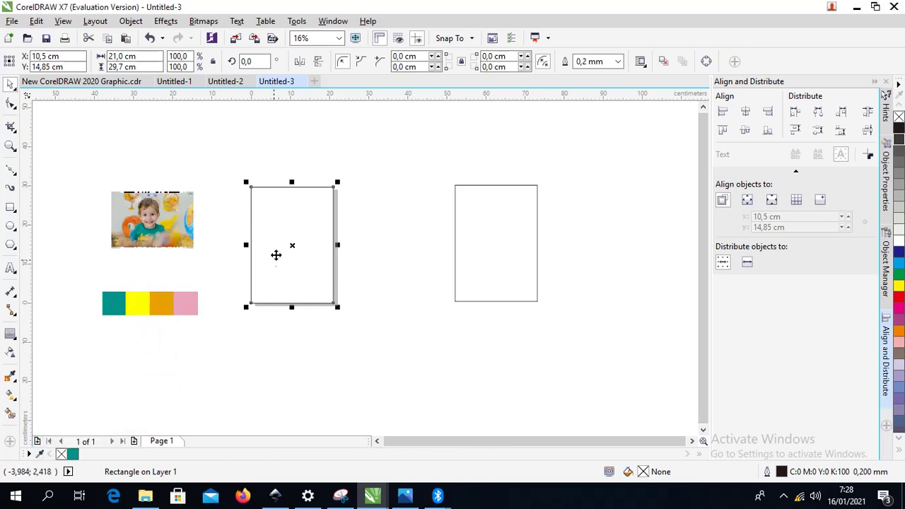
click(73, 454)
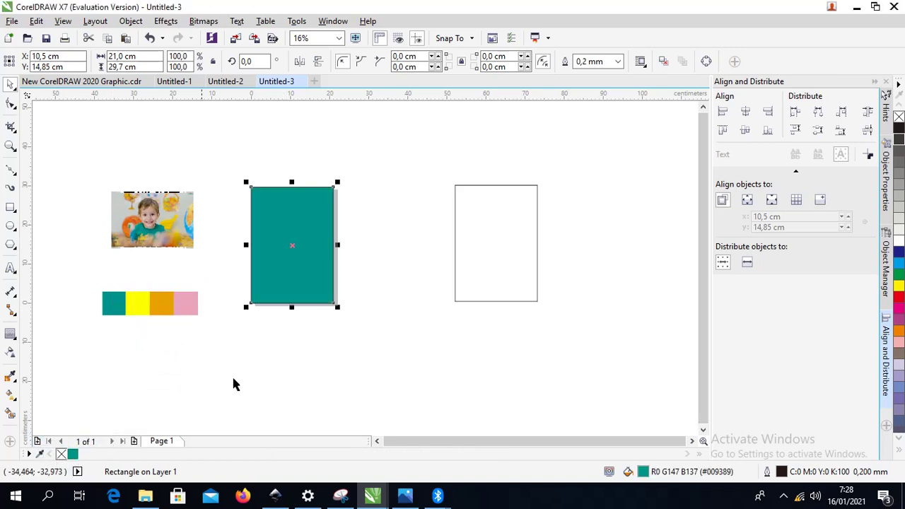
drag(396, 323, 236, 170)
right_click(62, 454)
click(378, 320)
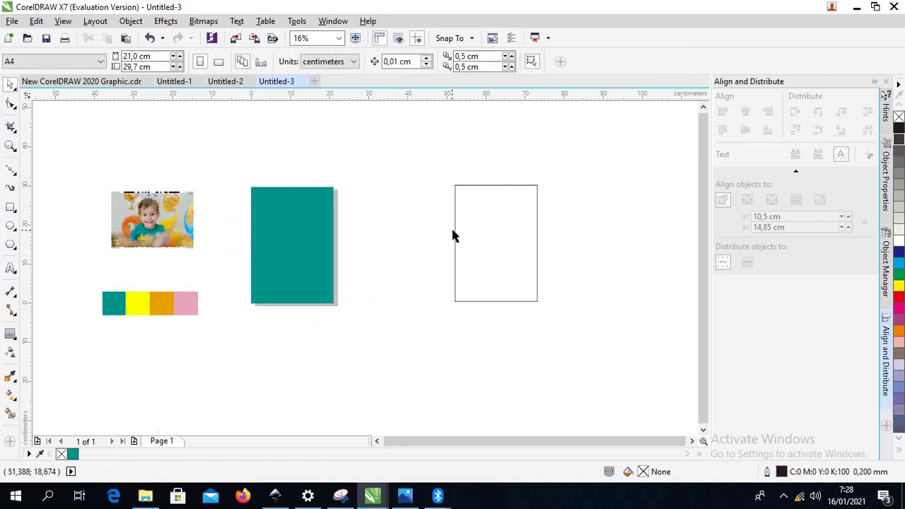
Step: Bring the empty rectangle closer to the page, at about X 47.8 cm, and the stacked photo images to about X -15.6 cm
drag(453, 234, 395, 236)
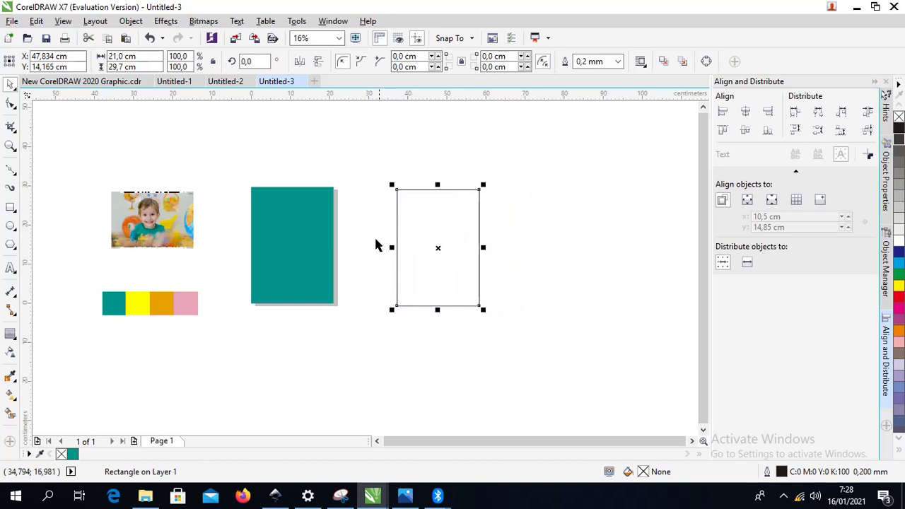
key(z)
drag(77, 167, 379, 320)
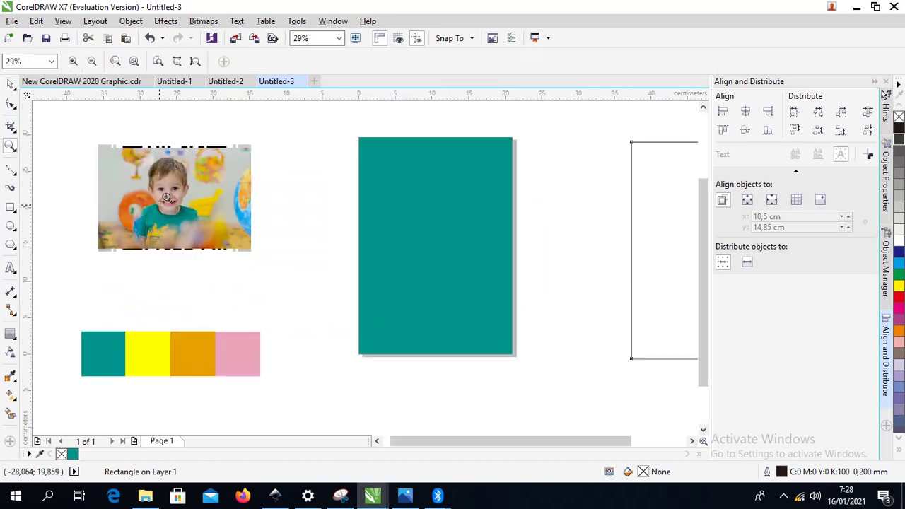
click(10, 84)
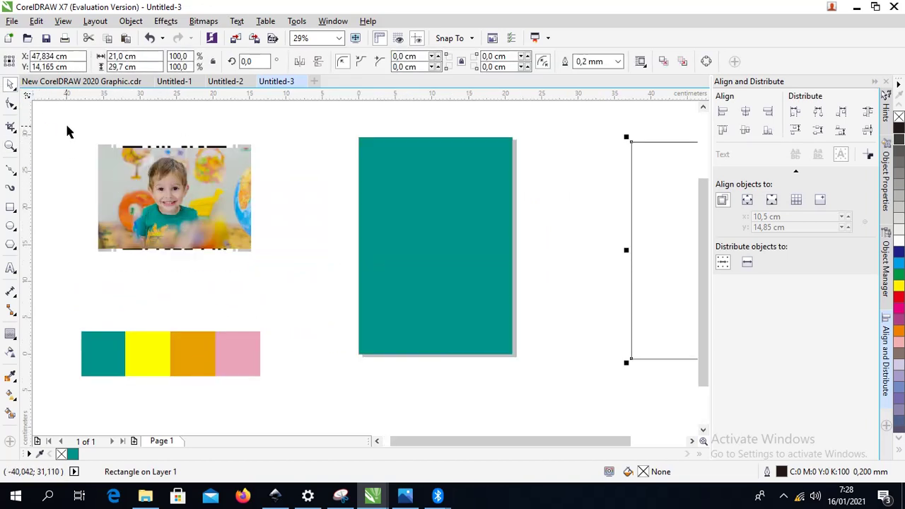
drag(65, 121, 279, 268)
drag(225, 205, 287, 206)
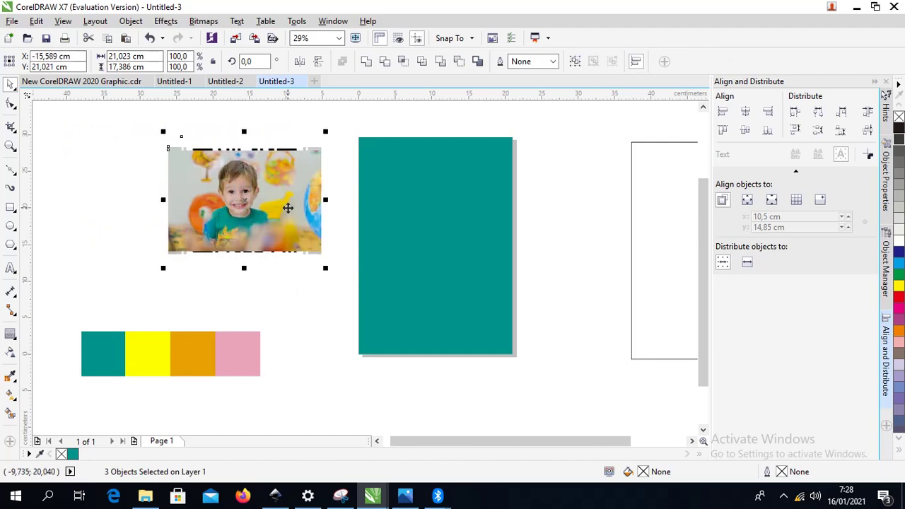
Step: Draw a wavy Bezier curve about 21.7 cm wide and 5 cm high across the upper half of the teal page
key(z)
drag(141, 122, 602, 305)
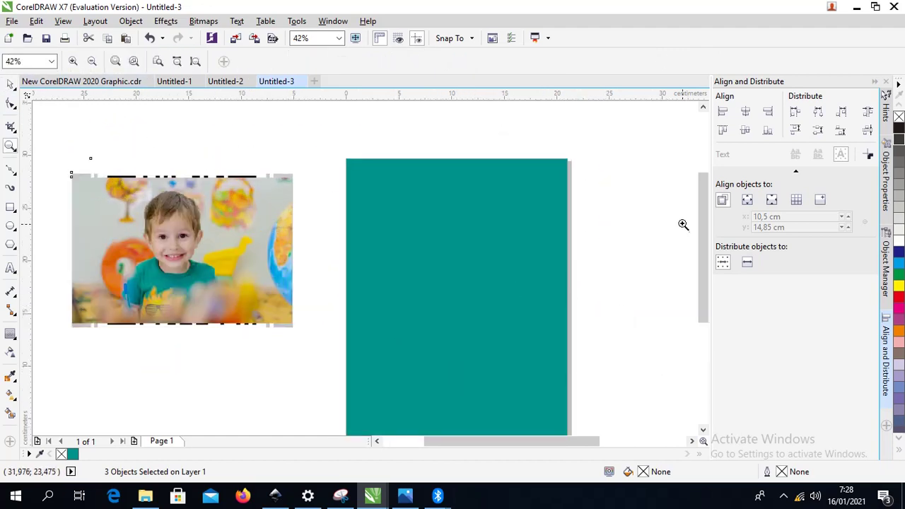
drag(699, 214, 703, 221)
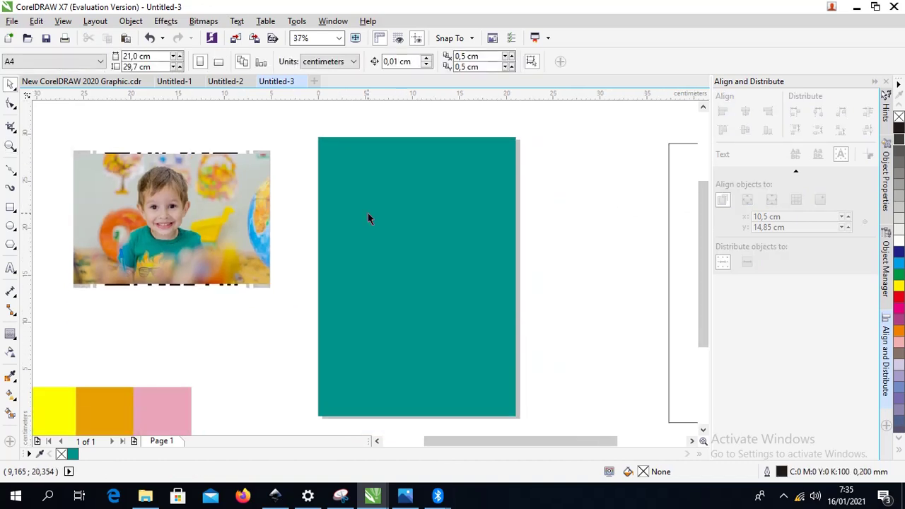
click(13, 171)
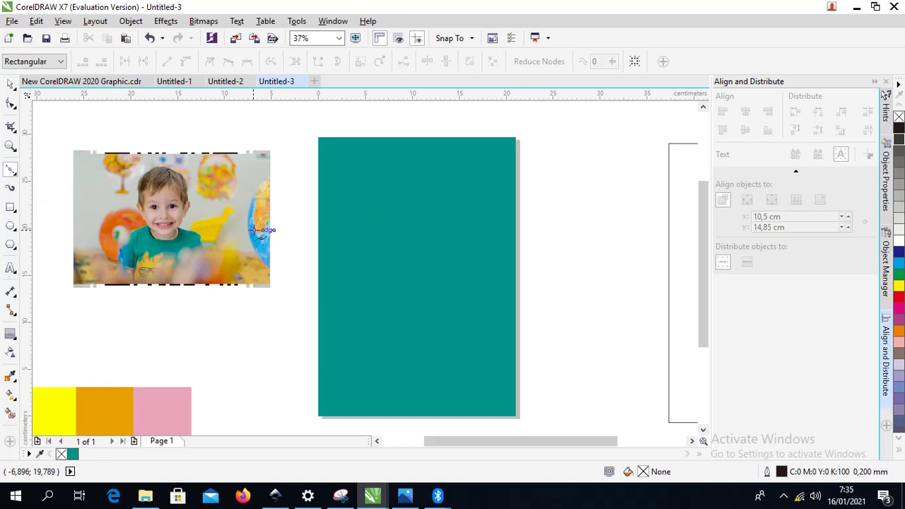
click(312, 243)
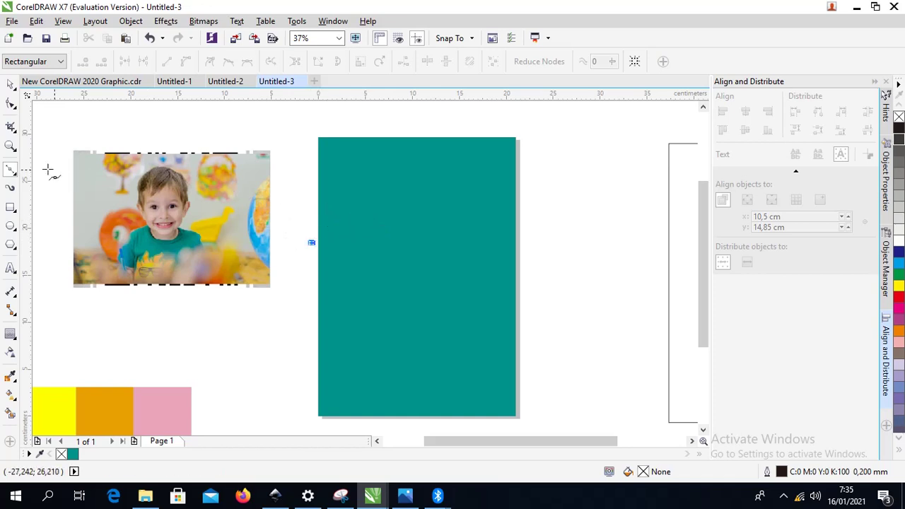
click(10, 175)
click(43, 181)
drag(368, 222, 387, 229)
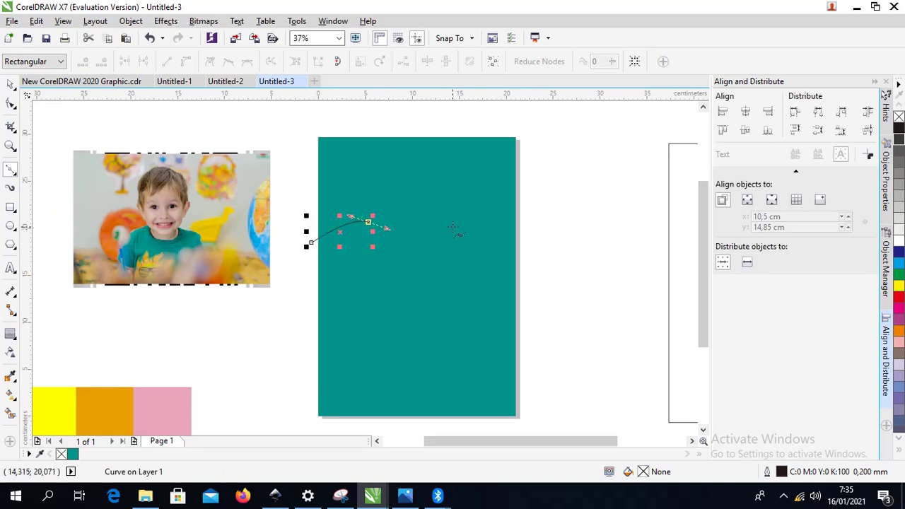
drag(453, 227, 539, 196)
key(space)
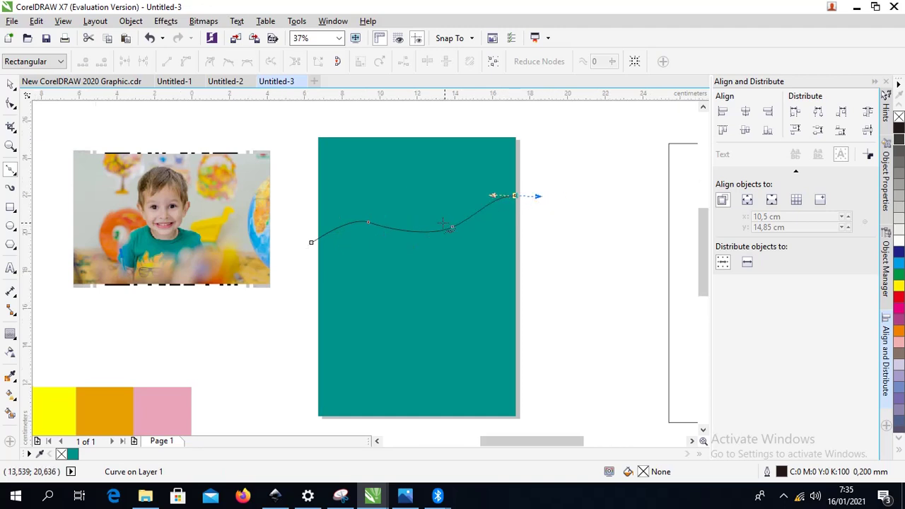
scroll(446, 225, up, 2)
scroll(376, 220, down, 2)
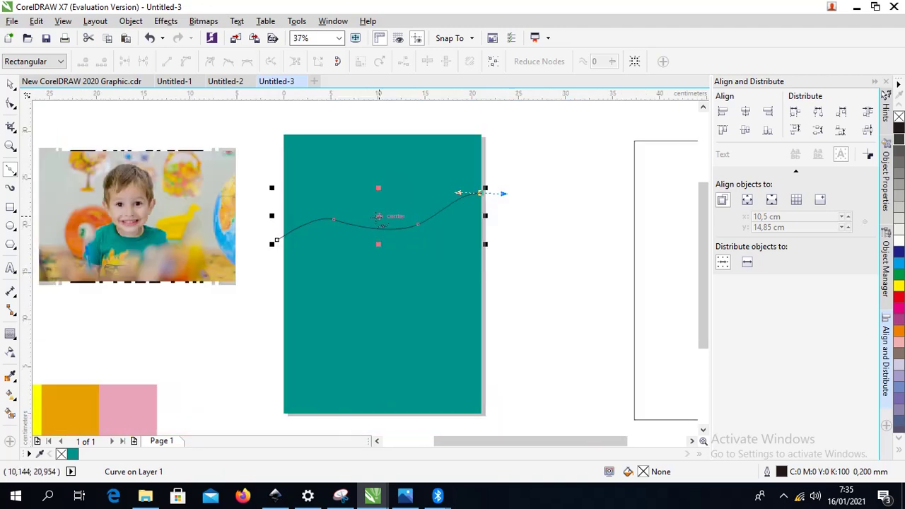
click(12, 84)
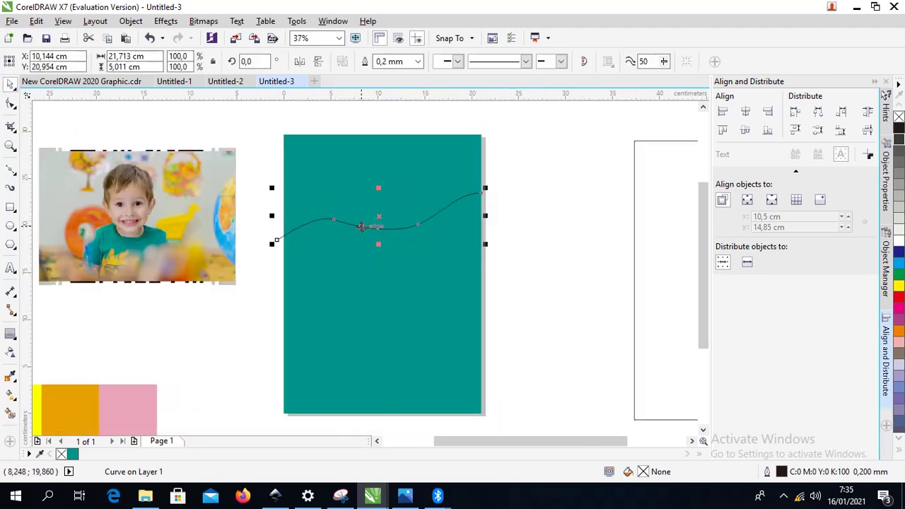
Step: Draw a four-node zigzag Bezier line across the teal page, just below the first wavy curve
click(11, 171)
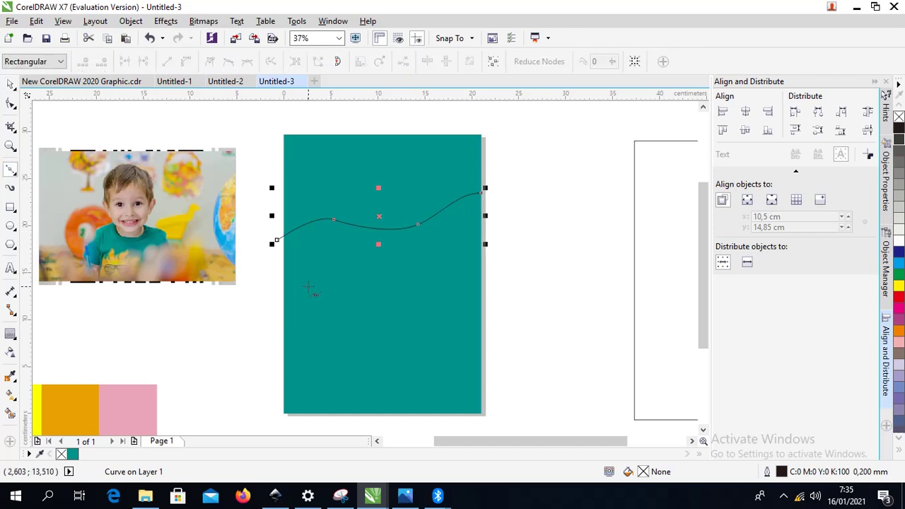
click(276, 262)
click(330, 244)
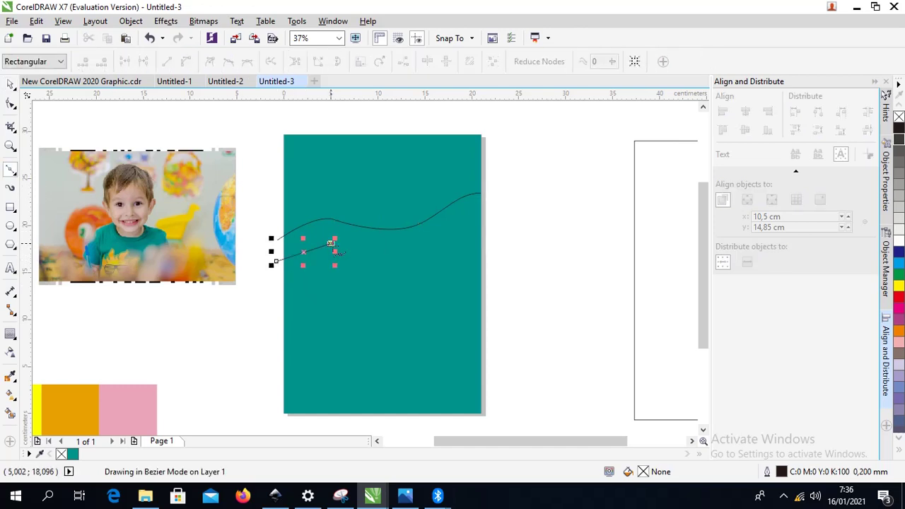
click(403, 256)
click(480, 218)
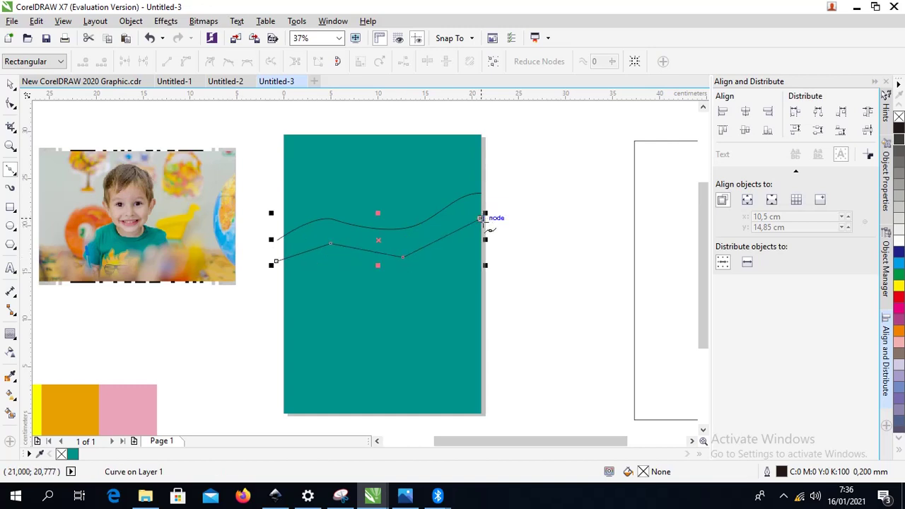
Step: Convert the zigzag line's segments to curves and make its nodes symmetrical
click(11, 104)
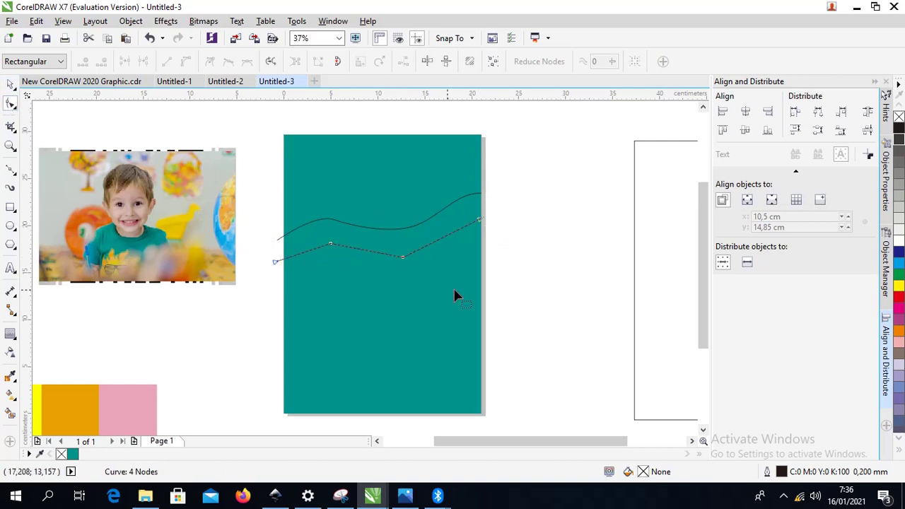
drag(235, 225, 224, 205)
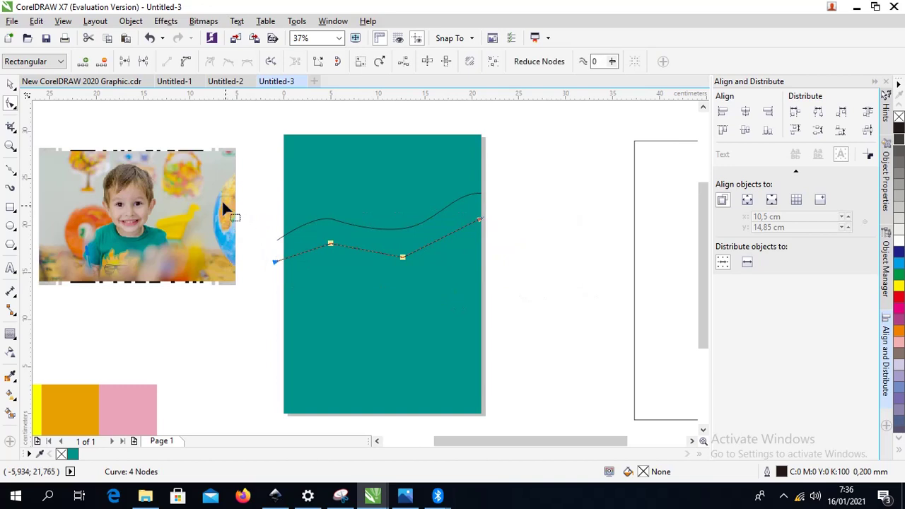
click(185, 63)
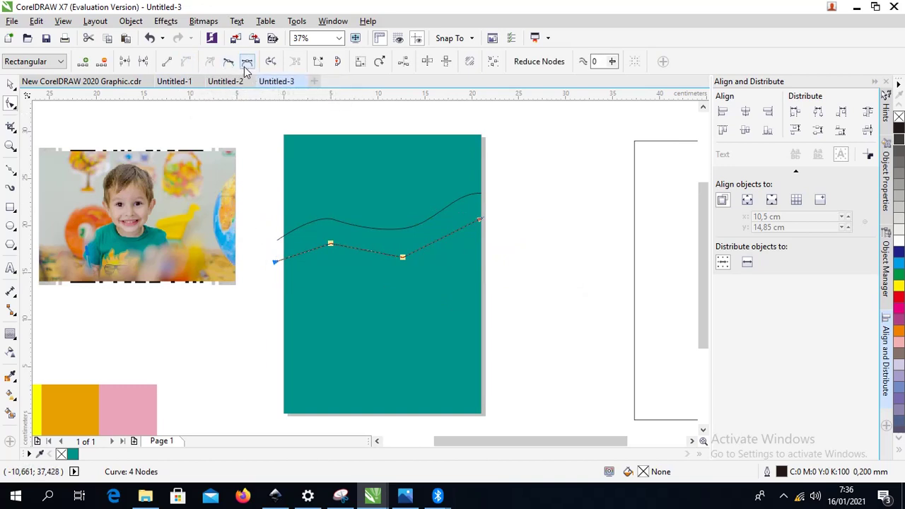
scroll(408, 258, up, 2)
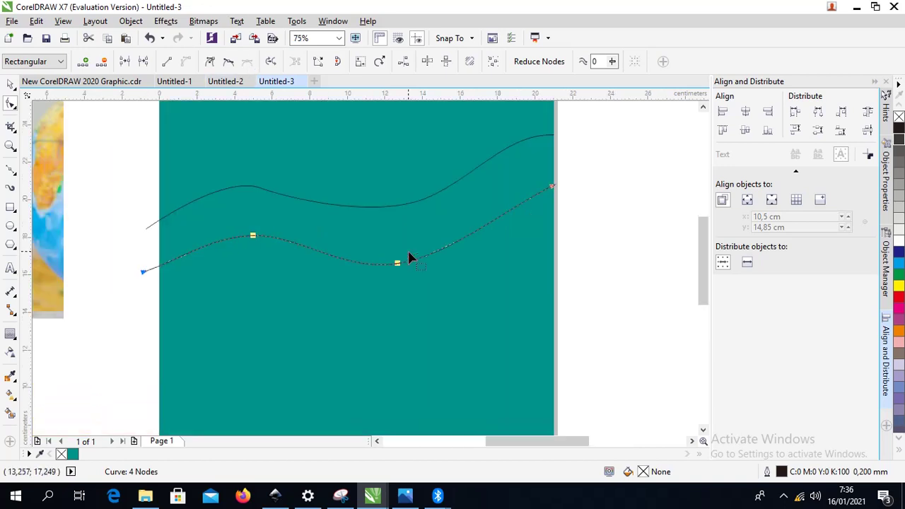
scroll(418, 231, down, 2)
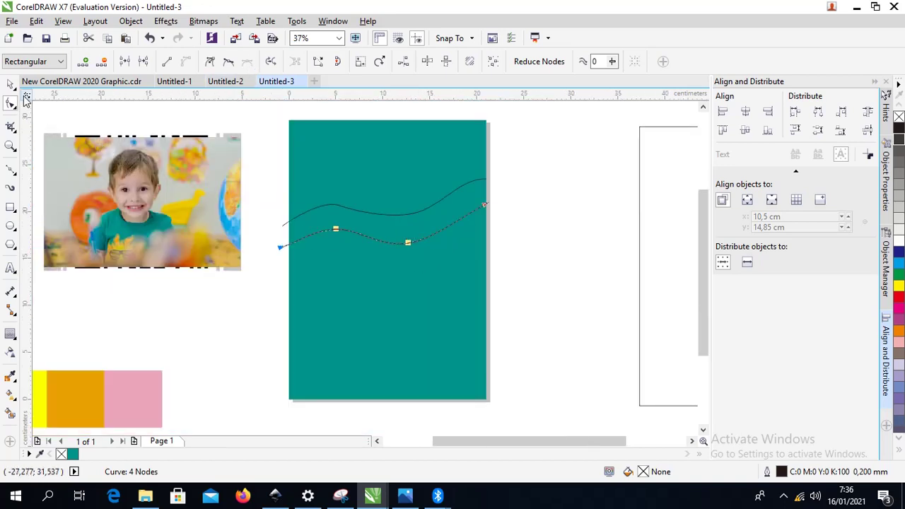
Step: Delete the upper of the two wavy curves on the teal page
key(space)
click(508, 196)
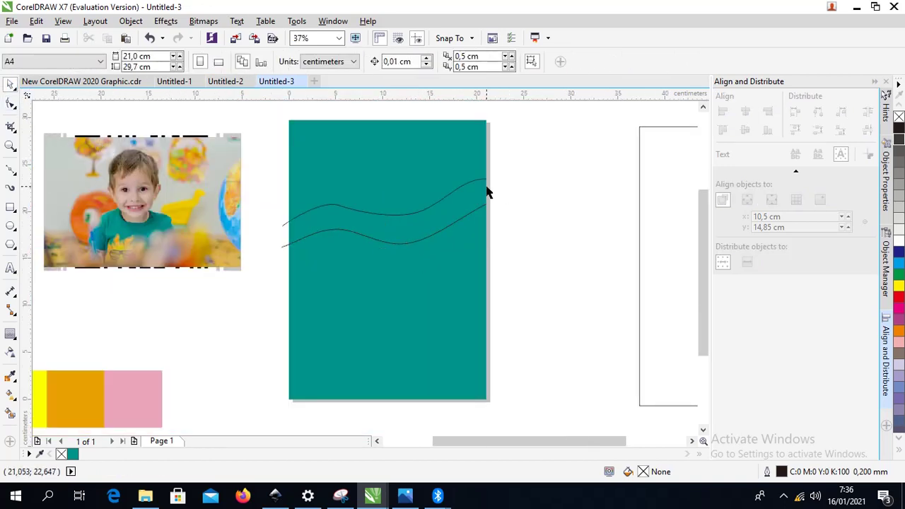
click(484, 180)
key(Delete)
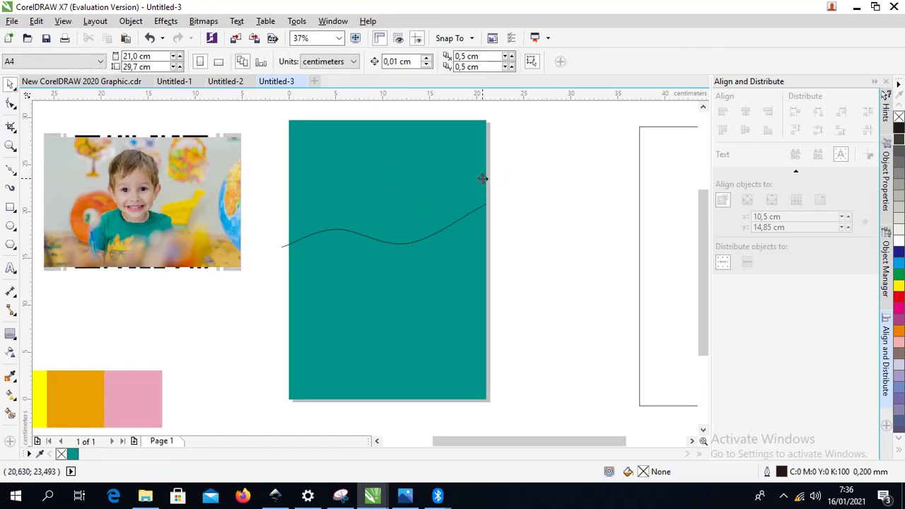
Step: Extend the remaining curve's right end beyond the page edge and level it out with its control handle
scroll(388, 218, up, 2)
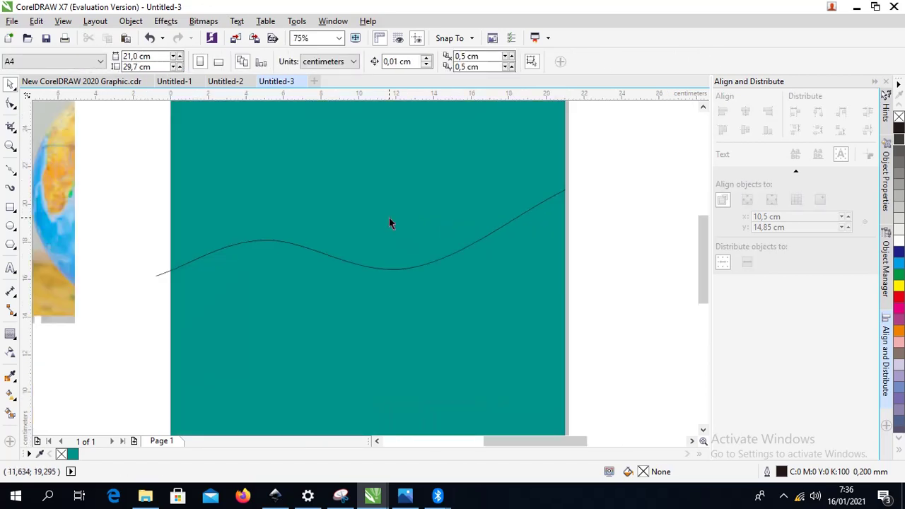
double_click(413, 266)
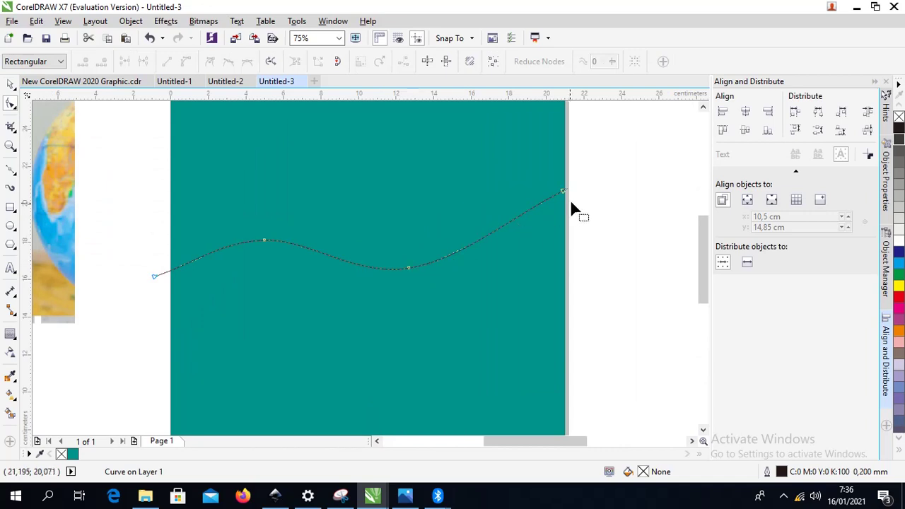
drag(566, 190, 593, 188)
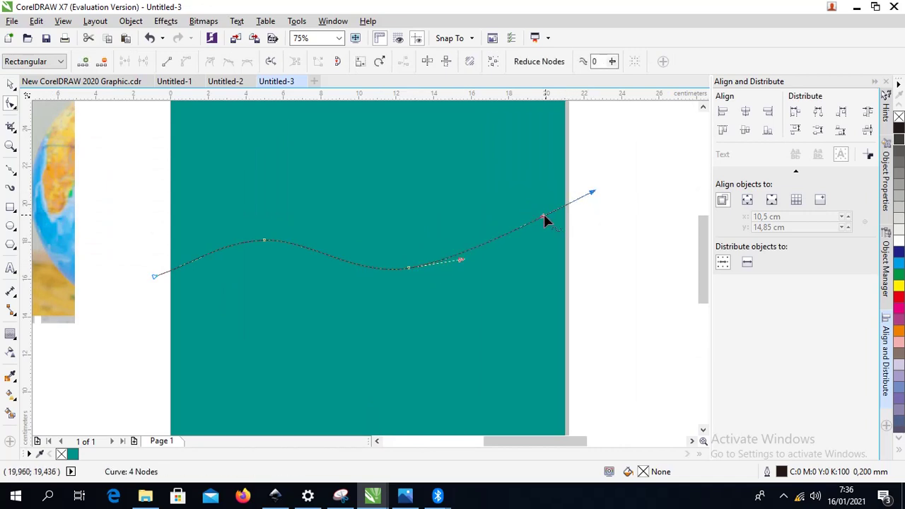
drag(544, 217, 520, 191)
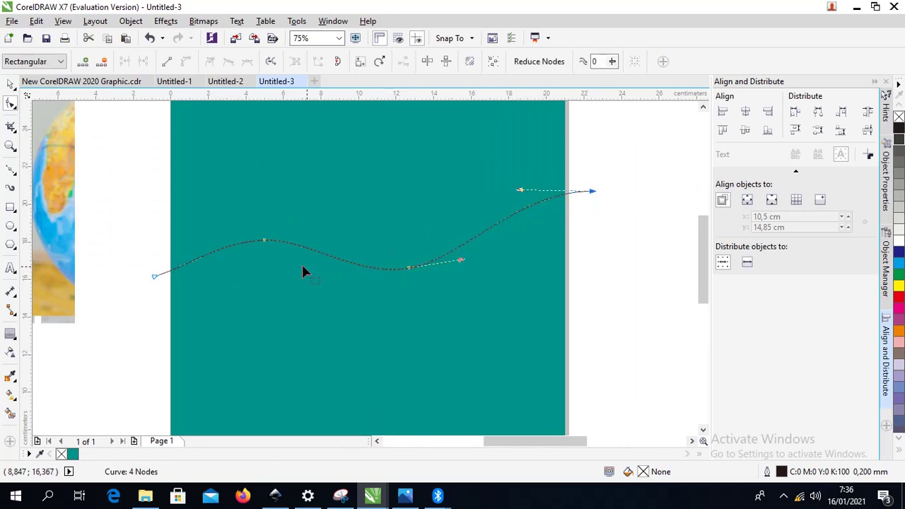
Step: Lower the curve's first crest slightly, pull its left end further outside the page and steepen it there
drag(267, 243, 248, 256)
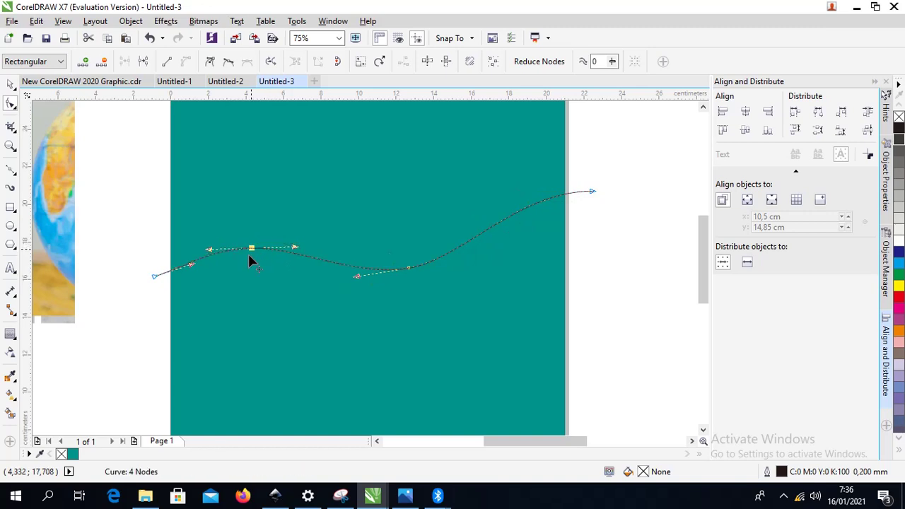
click(156, 276)
drag(192, 265, 149, 286)
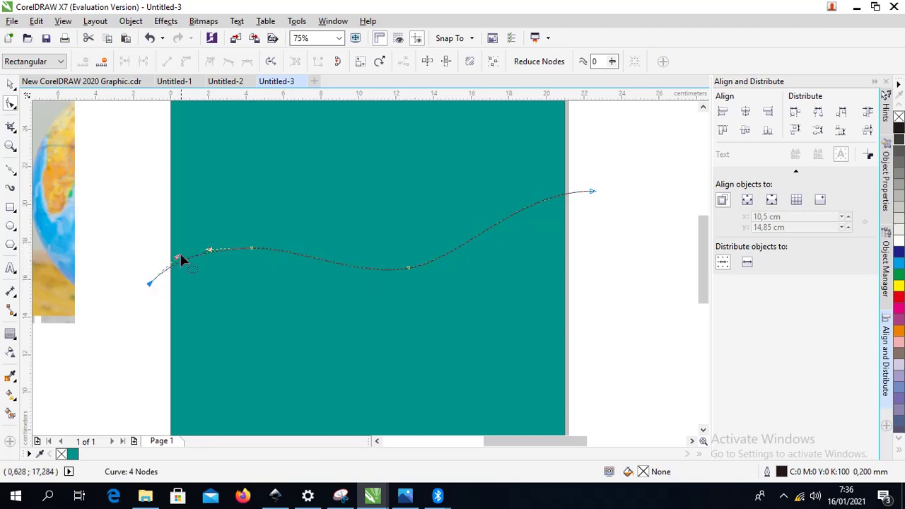
drag(181, 261, 171, 256)
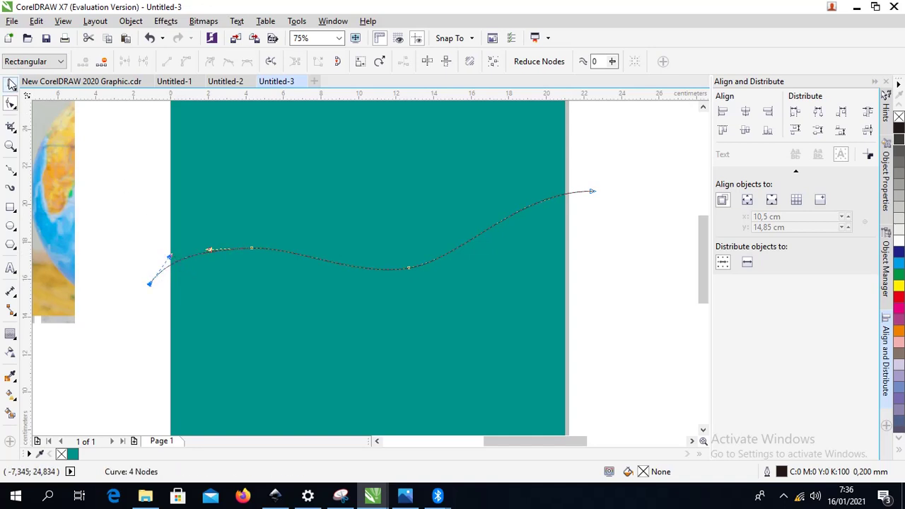
click(10, 84)
click(174, 258)
click(164, 274)
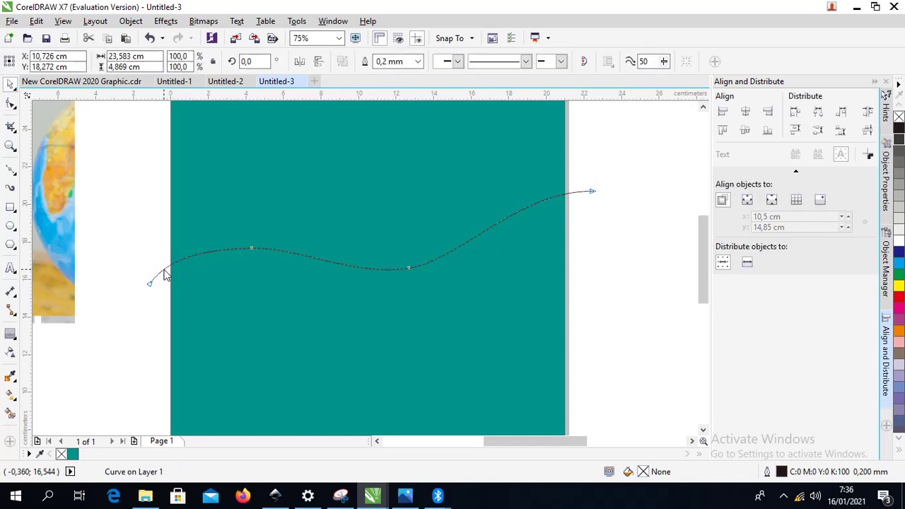
Step: Move the curve's left end lower outside the page and adjust its handle, making the curve about 23.8 by 5.4 cm
click(11, 103)
drag(149, 282, 144, 293)
mouse_move(169, 264)
mouse_down()
mouse_move(178, 263)
mouse_move(169, 250)
mouse_up()
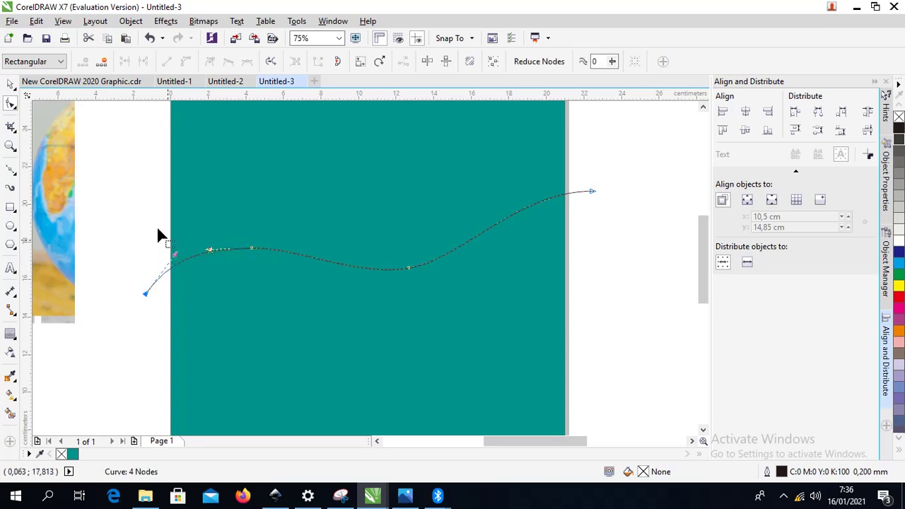
click(11, 83)
scroll(445, 237, down, 1)
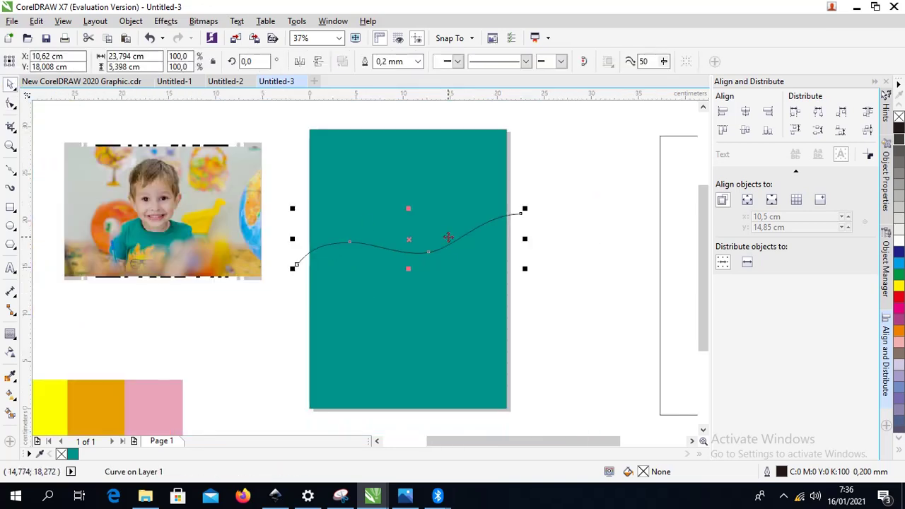
key(F10)
scroll(339, 280, up, 1)
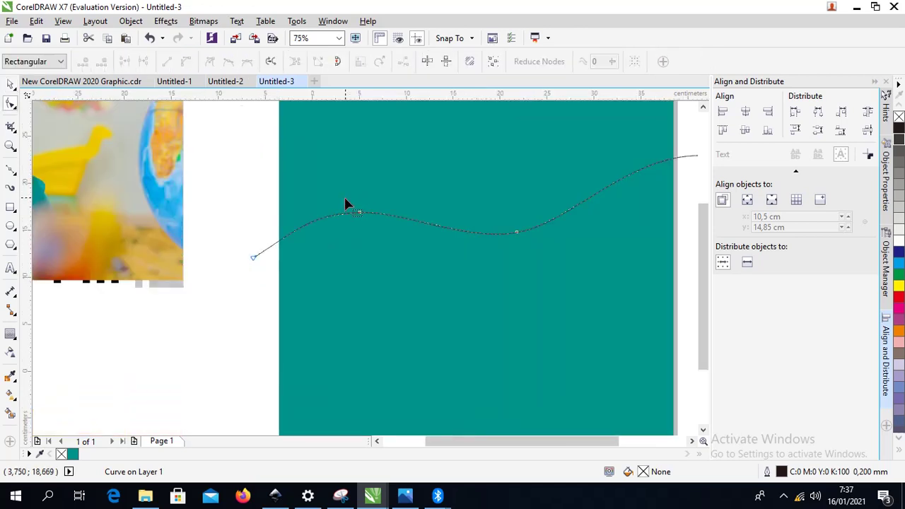
scroll(347, 203, down, 1)
click(10, 83)
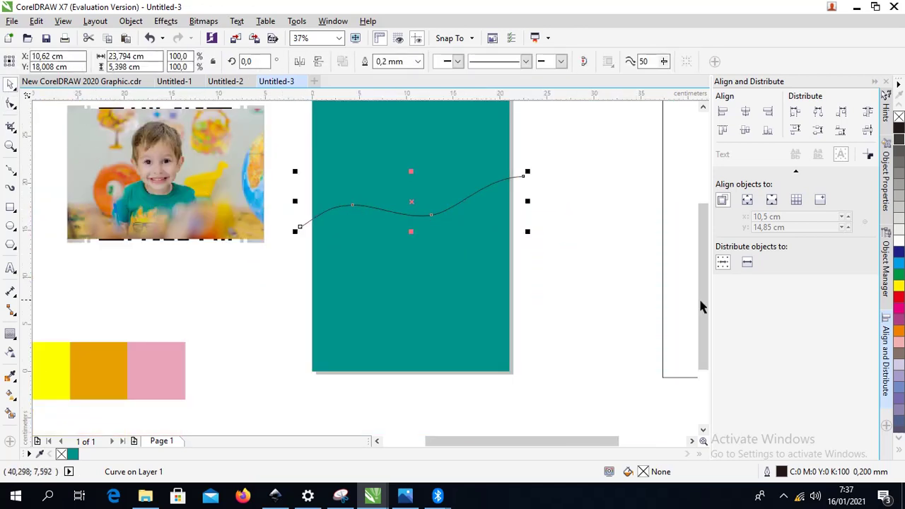
Step: Draw an open five-node zigzag line across the upper part of the teal page, ending beyond its right edge
drag(707, 297, 703, 255)
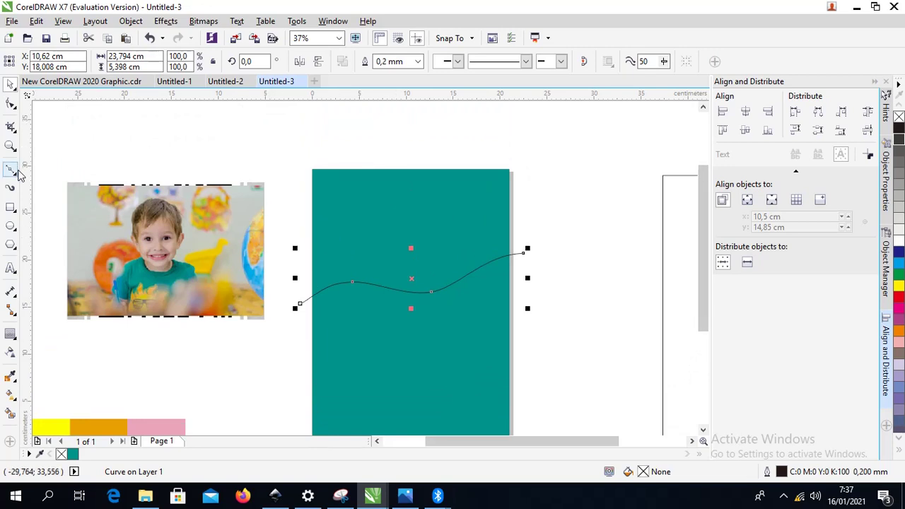
click(11, 171)
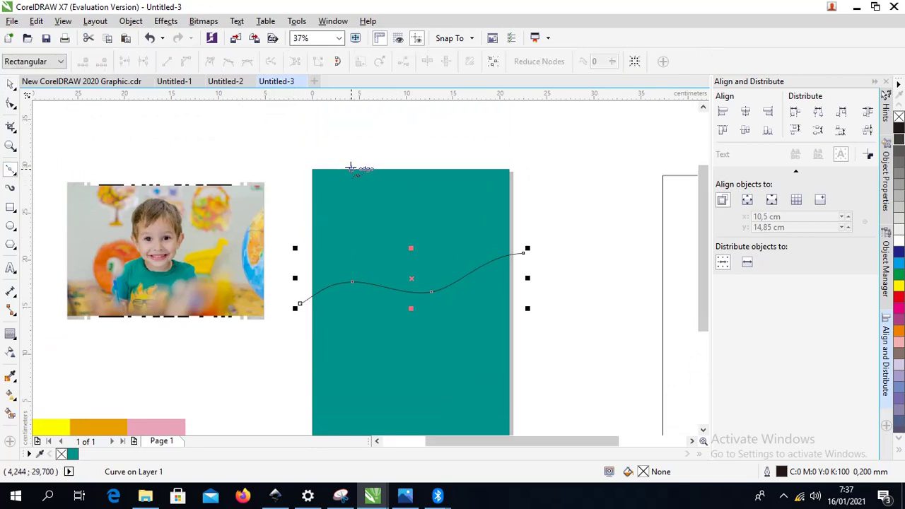
click(346, 168)
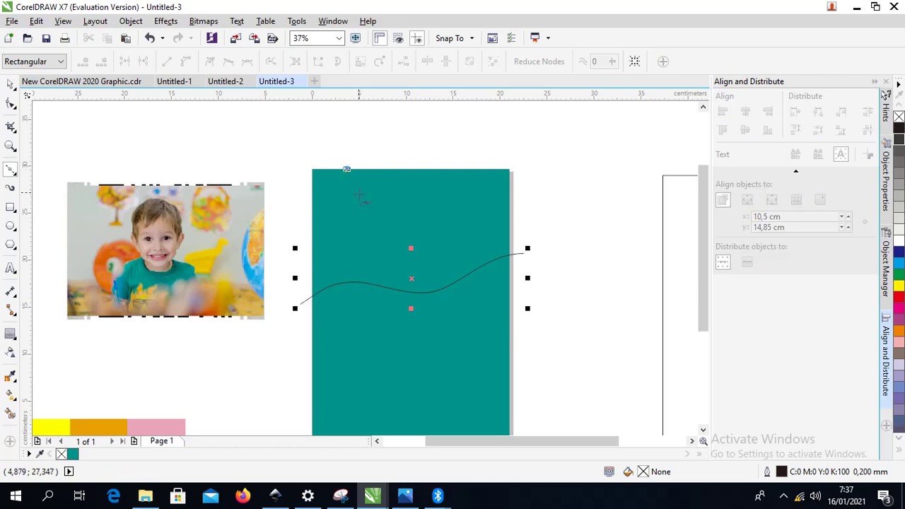
click(367, 201)
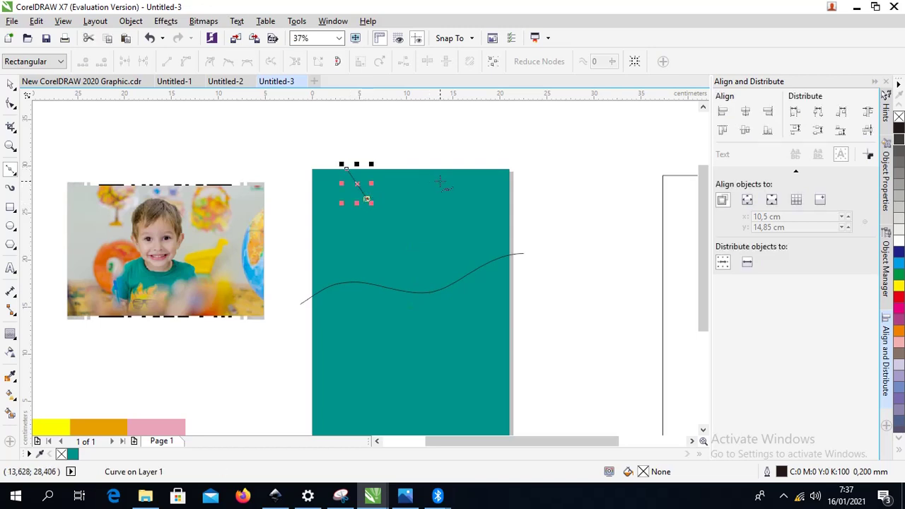
click(440, 182)
click(478, 188)
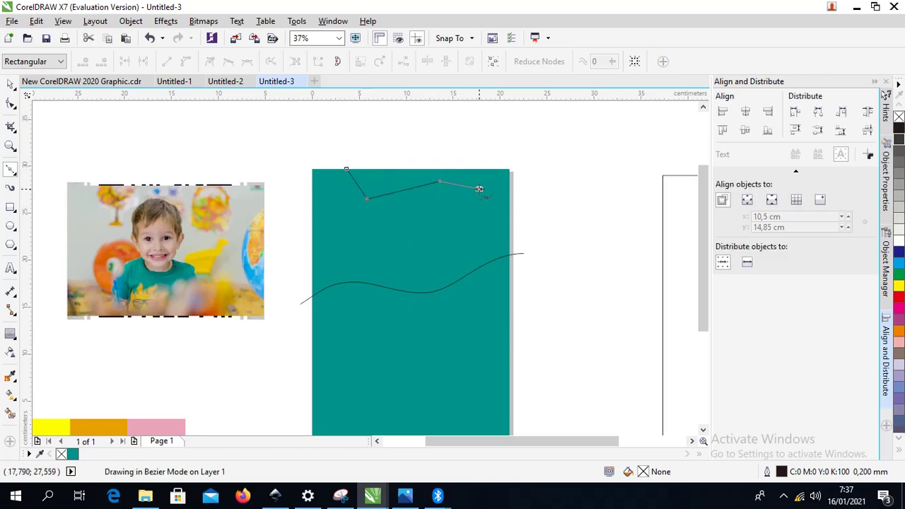
click(530, 175)
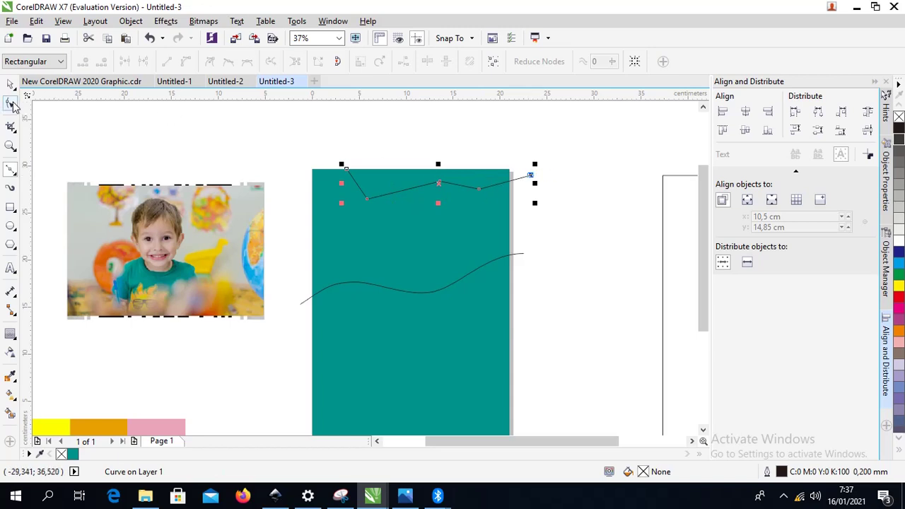
Step: Convert all segments of the zigzag line to smooth curves and deepen the curve at its last trough
drag(292, 138, 608, 227)
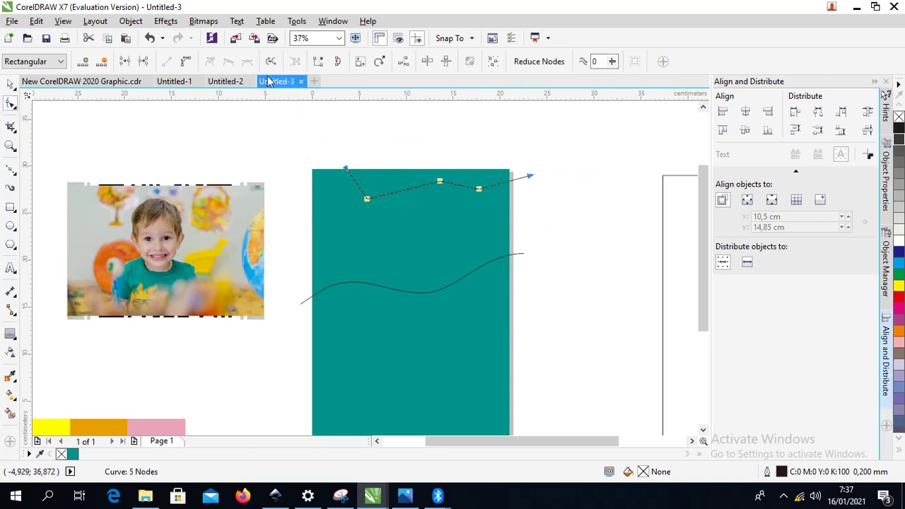
click(186, 61)
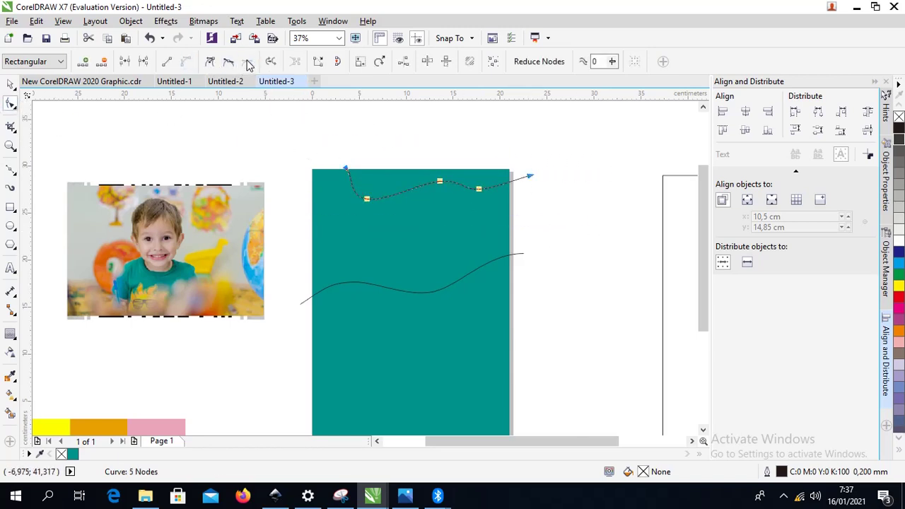
scroll(452, 172, up, 1)
scroll(462, 174, down, 1)
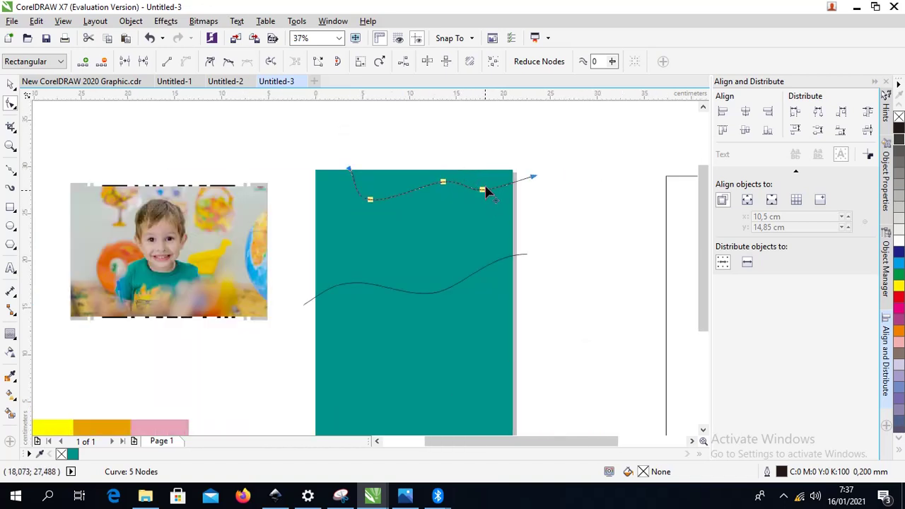
drag(485, 191, 494, 192)
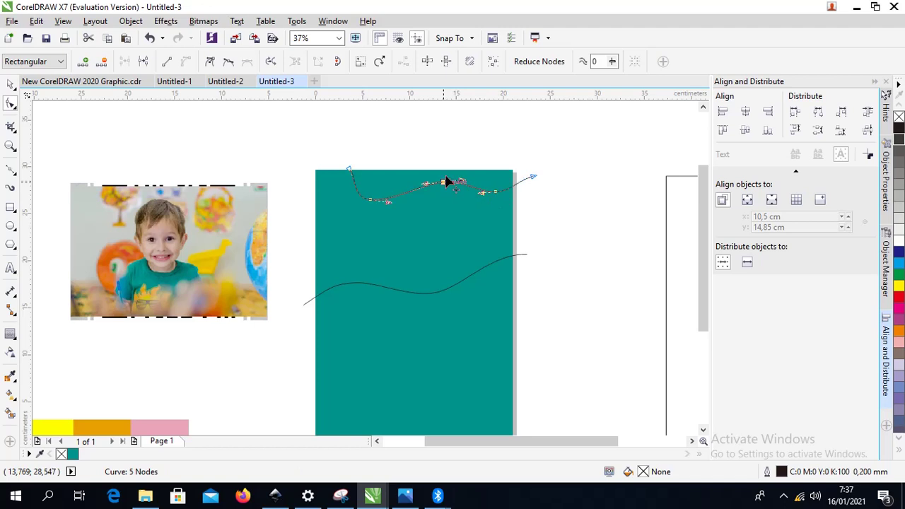
Step: Pull the upper curve's left end above the page edge, raise its first trough and crest, and shift the last trough left
scroll(365, 202, up, 1)
drag(338, 146, 322, 131)
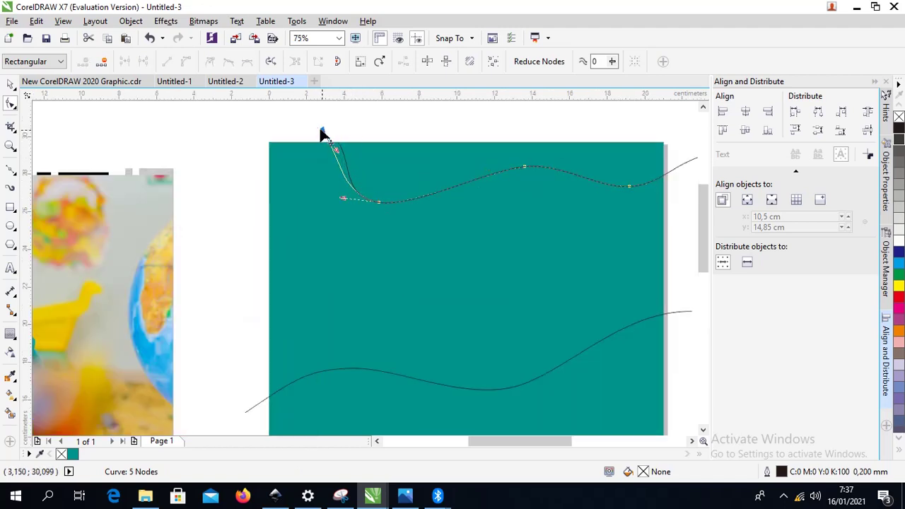
drag(378, 205, 376, 182)
mouse_move(524, 171)
mouse_down()
mouse_move(525, 152)
mouse_move(530, 157)
mouse_up()
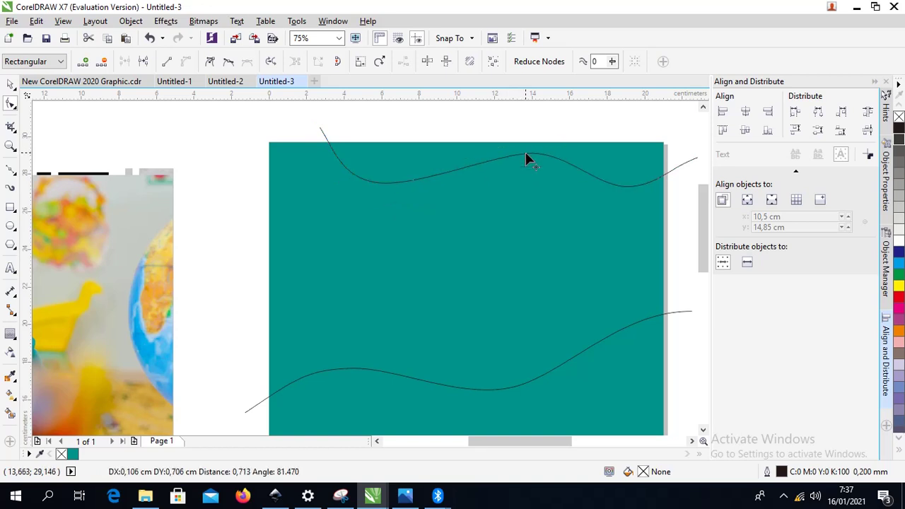
drag(634, 190, 599, 177)
Step: Adjust the upper curve's left end above the page's top edge and deselect the curve
scroll(577, 165, down, 1)
scroll(619, 155, up, 3)
scroll(600, 178, down, 3)
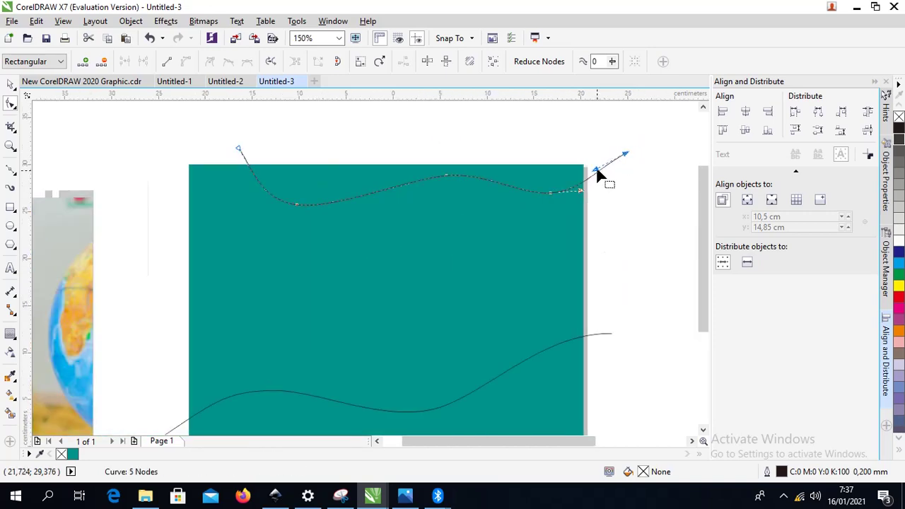
drag(422, 165, 405, 163)
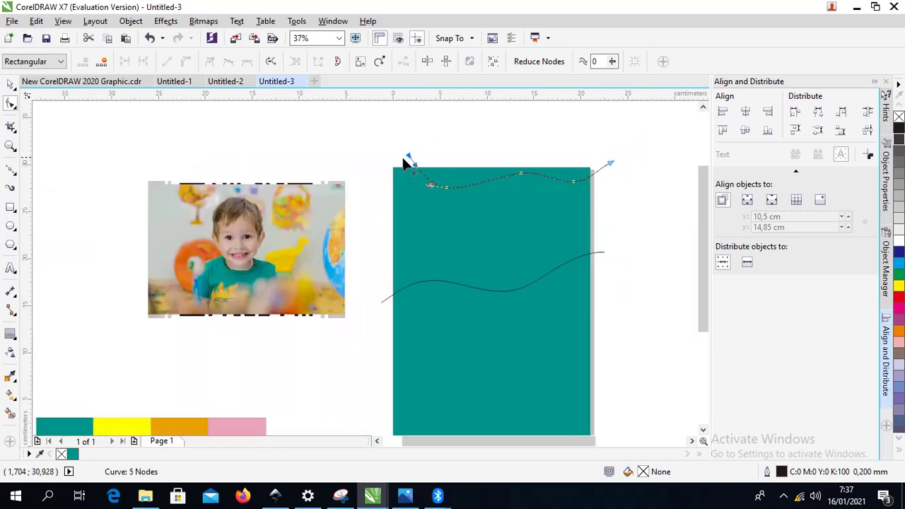
click(12, 84)
click(390, 111)
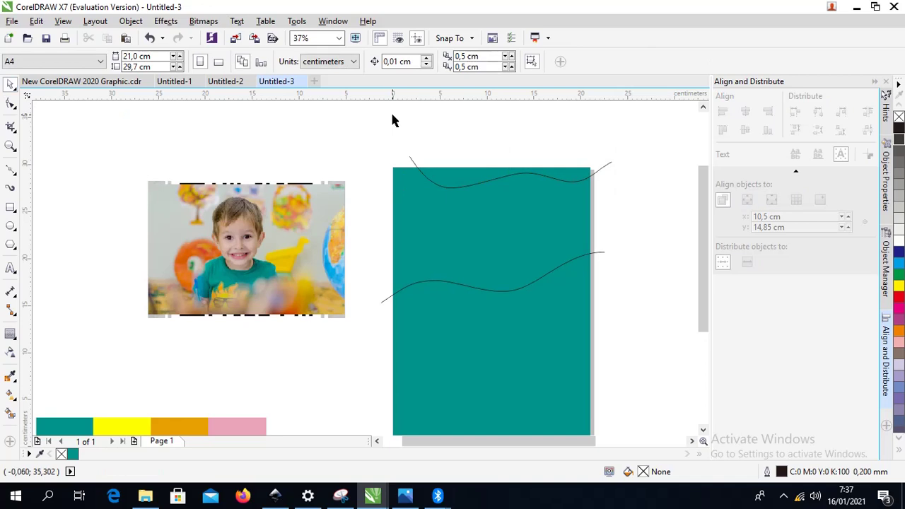
Step: Lower the upper curve's right end outside the page and move its last trough node down
double_click(589, 182)
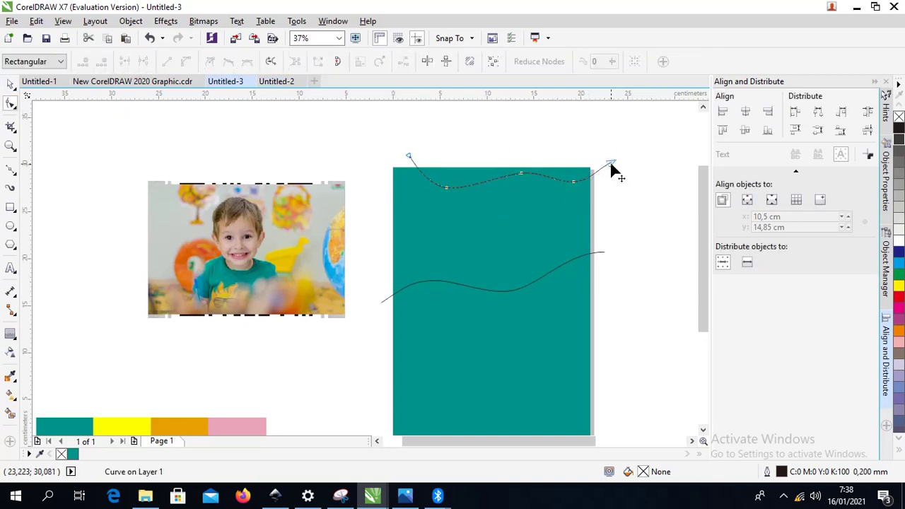
drag(610, 162, 616, 184)
scroll(589, 189, up, 1)
click(560, 175)
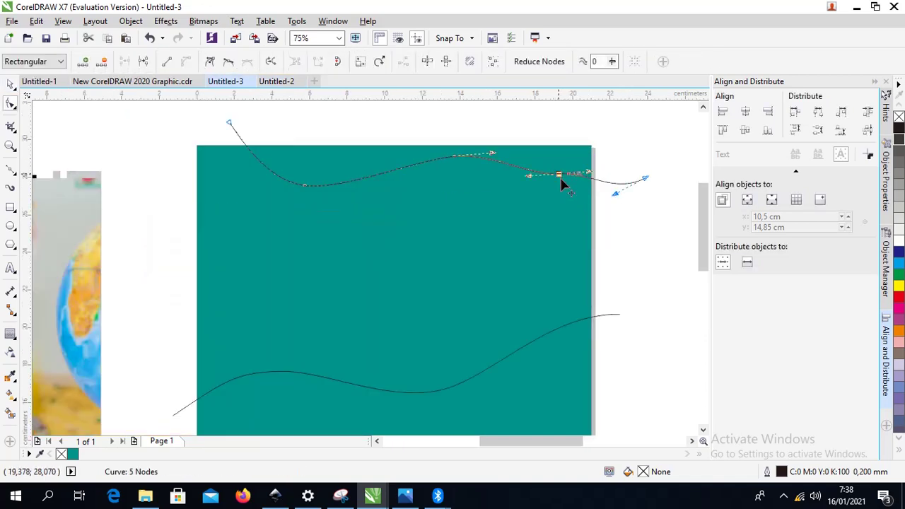
drag(560, 180, 581, 188)
click(557, 186)
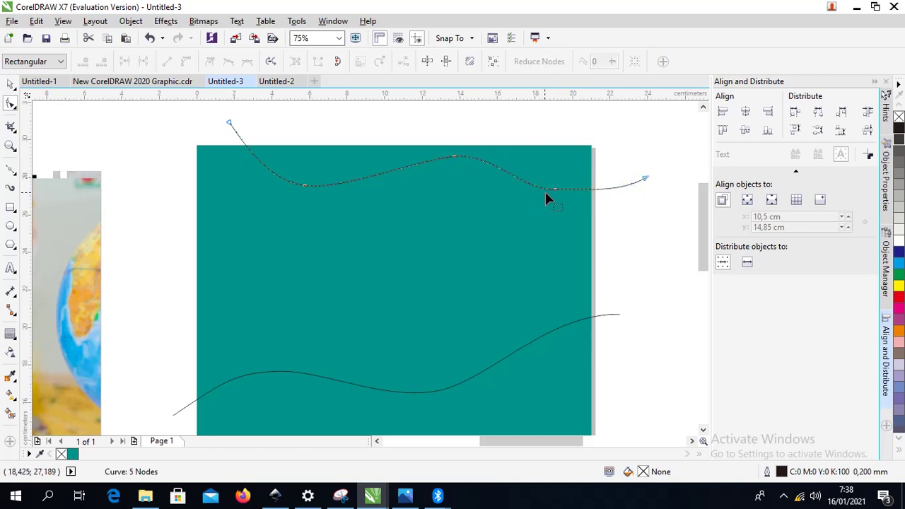
Step: Delete the upper curve's last trough node and reshape the final segment with the right end's control handle
click(555, 189)
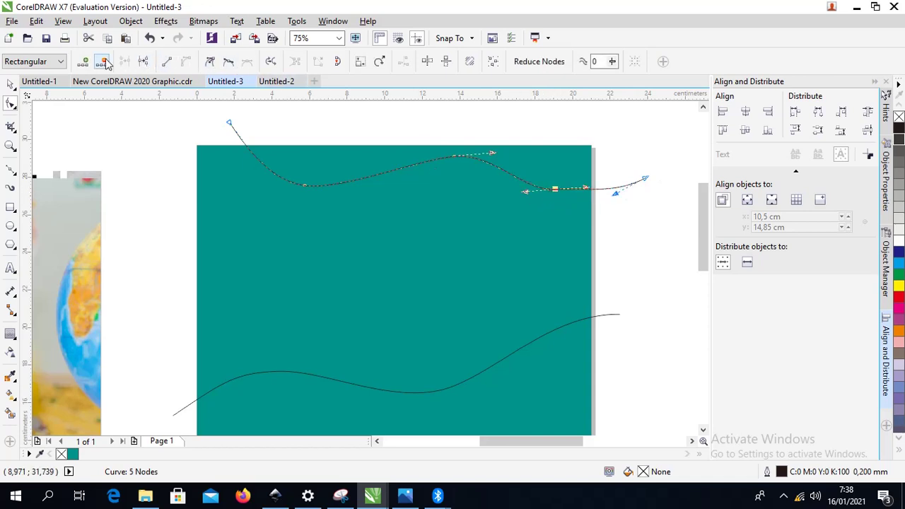
click(102, 61)
click(642, 178)
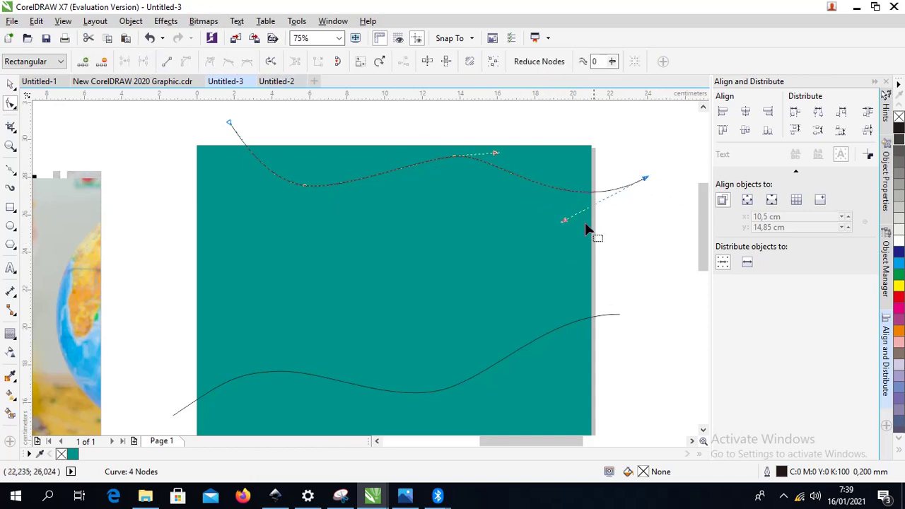
drag(562, 220, 550, 186)
Step: Lower the upper curve's right end, lengthen its handle and level it out, making the curve about 22.1 by 3.7 cm
drag(642, 178, 643, 198)
click(453, 156)
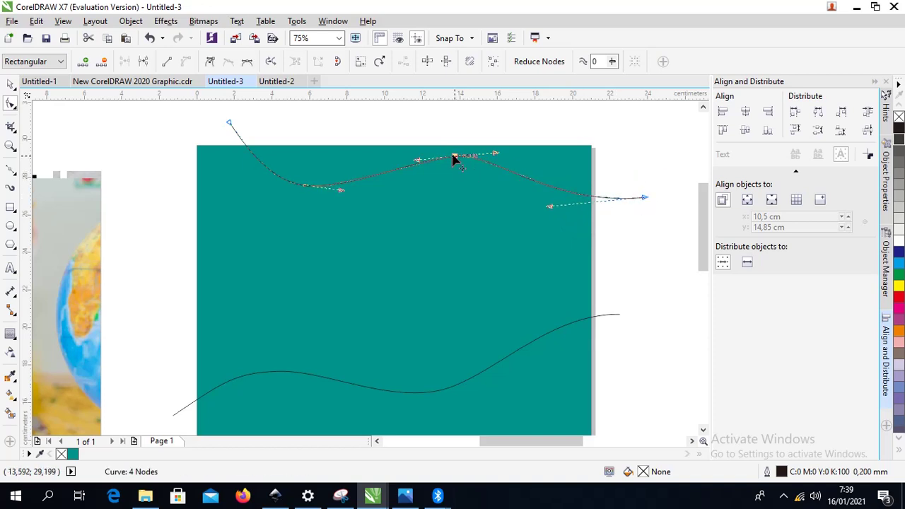
drag(551, 210, 533, 212)
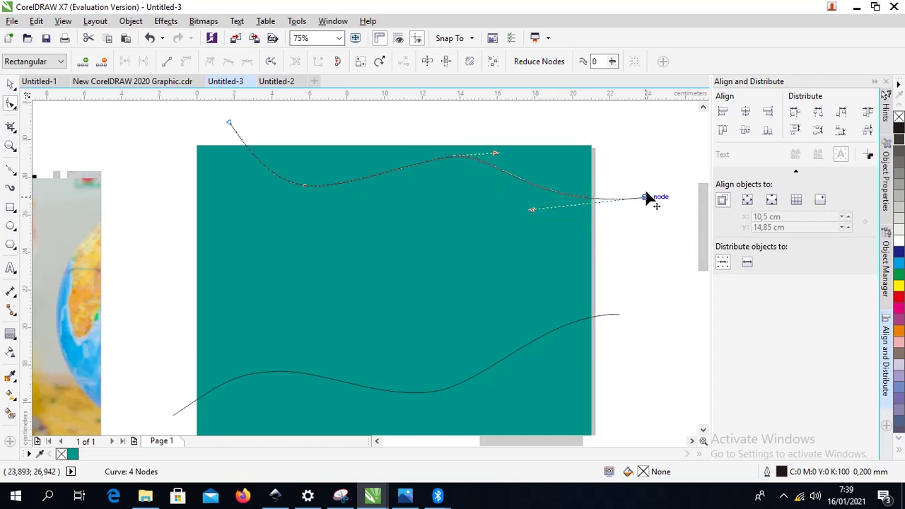
drag(644, 196, 638, 190)
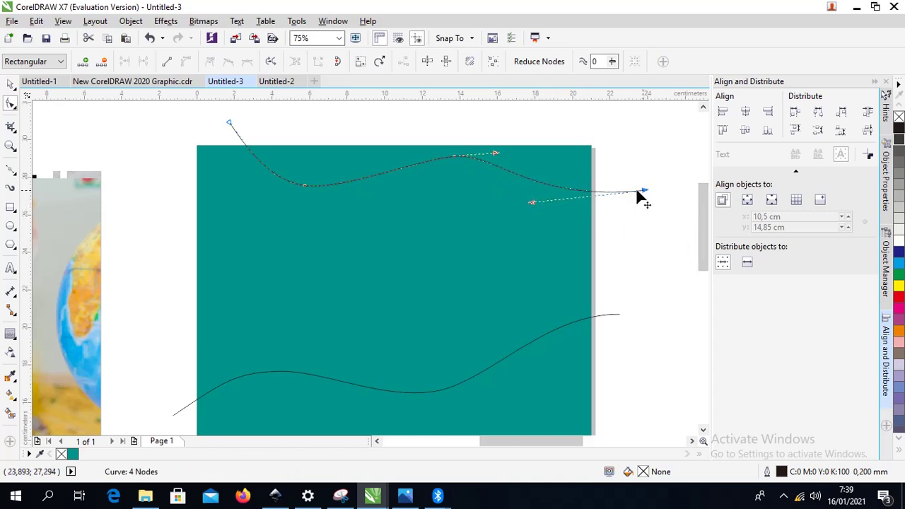
click(10, 84)
scroll(647, 194, down, 2)
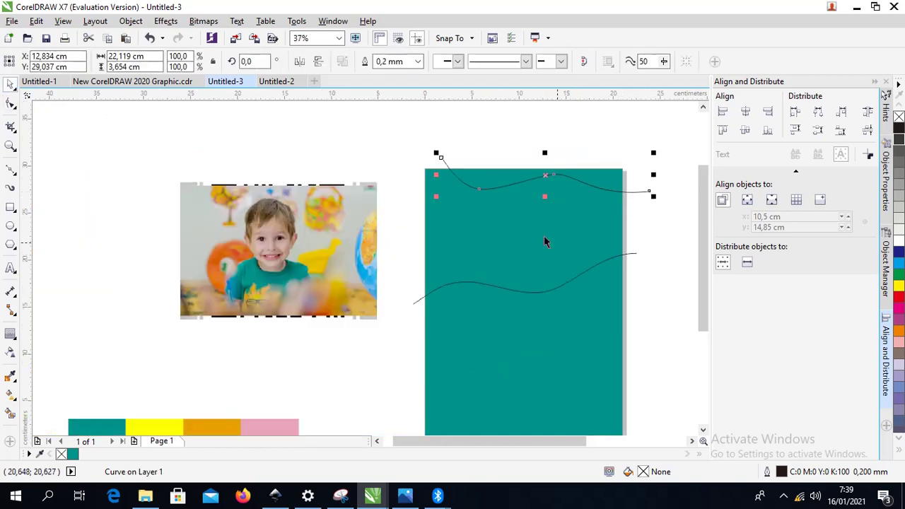
Step: Place a copy of the teal page rectangle to the right of the page, overlapping the empty outlined rectangle
scroll(260, 224, down, 1)
click(428, 289)
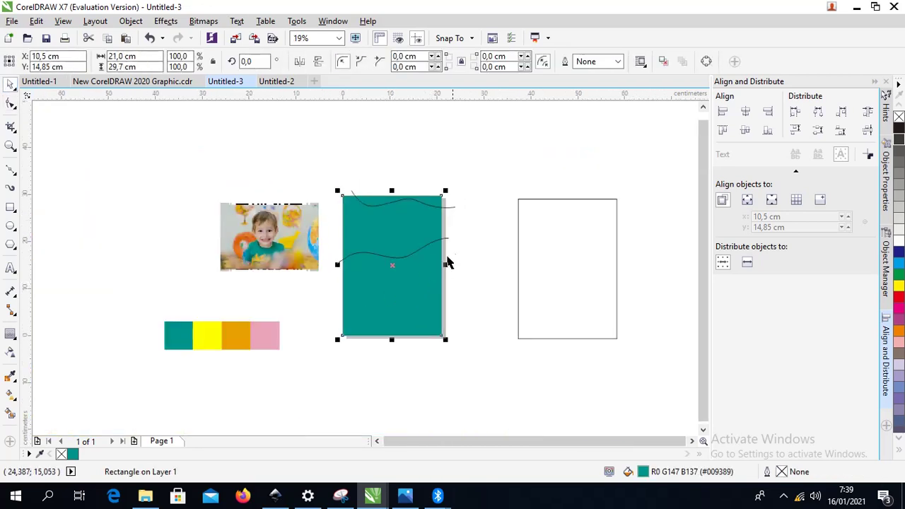
drag(395, 296, 538, 294)
Step: Select both wavy curves on the teal page and combine them into one curve object
click(315, 184)
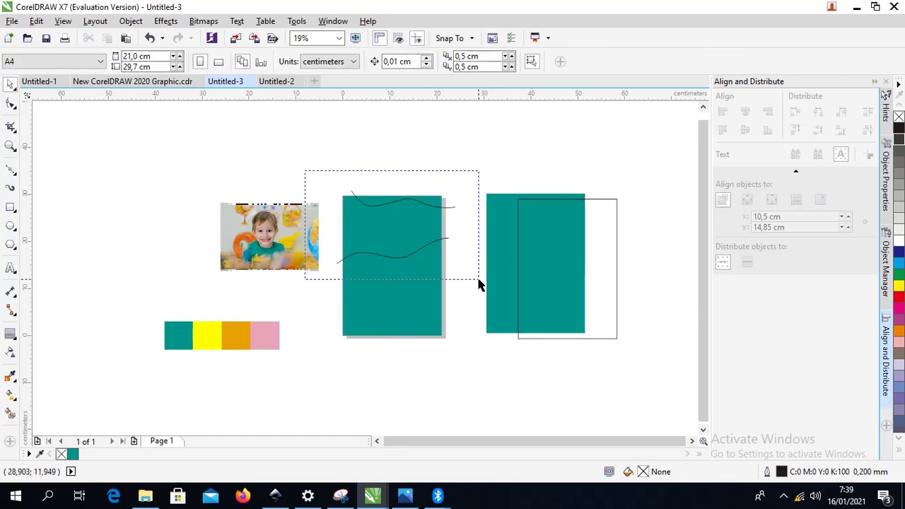
drag(478, 280, 478, 281)
scroll(465, 259, up, 2)
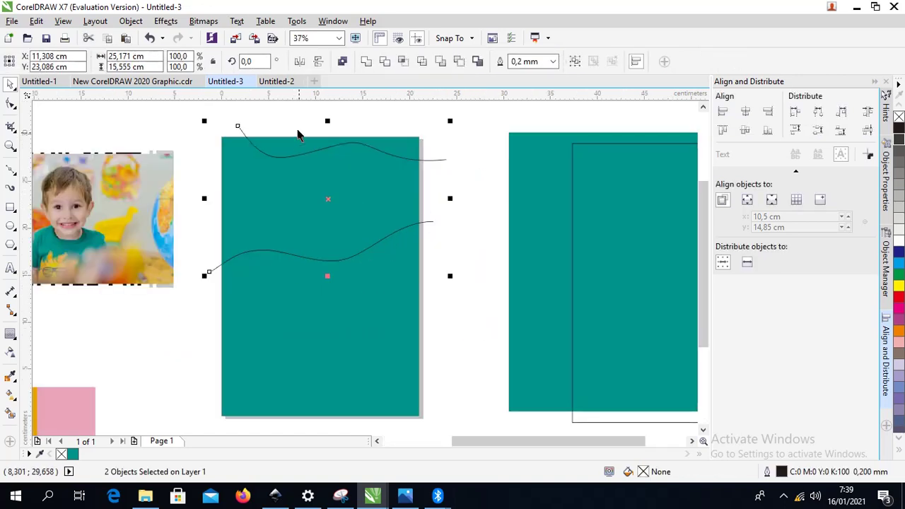
key(ctrl+l)
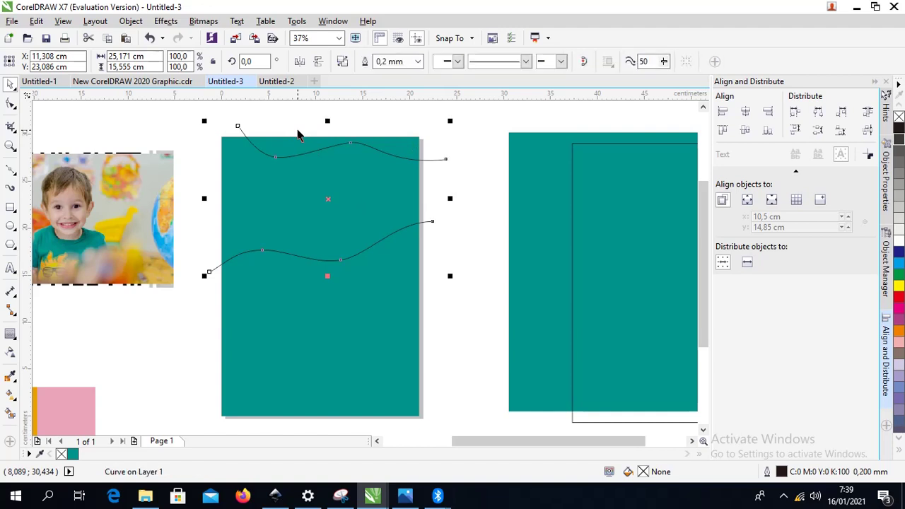
Step: Try to trim the teal page rectangle with the combined wavy curves
shift+click(372, 302)
drag(332, 309, 366, 318)
key(ctrl+z)
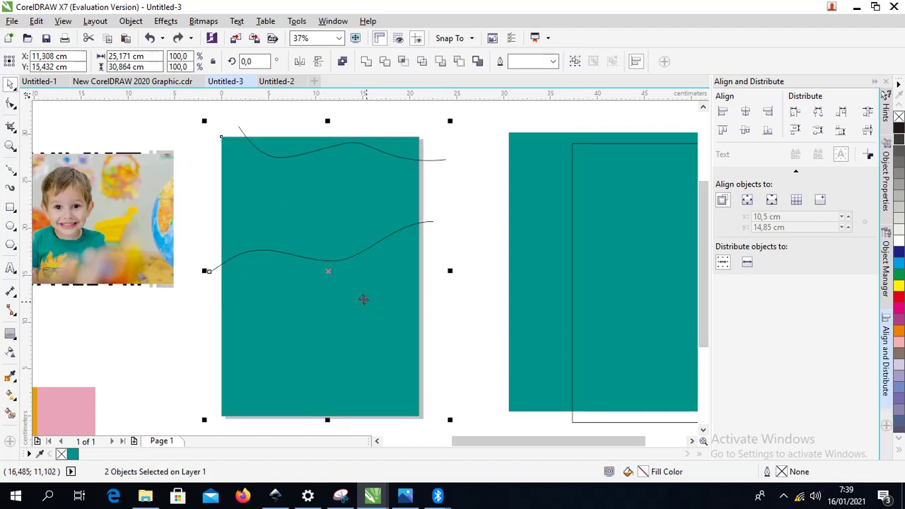
click(166, 21)
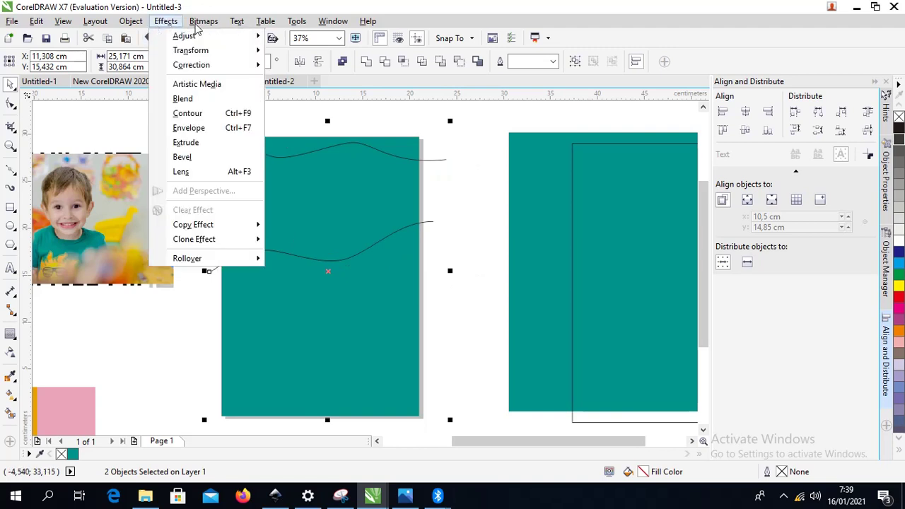
click(313, 6)
click(343, 139)
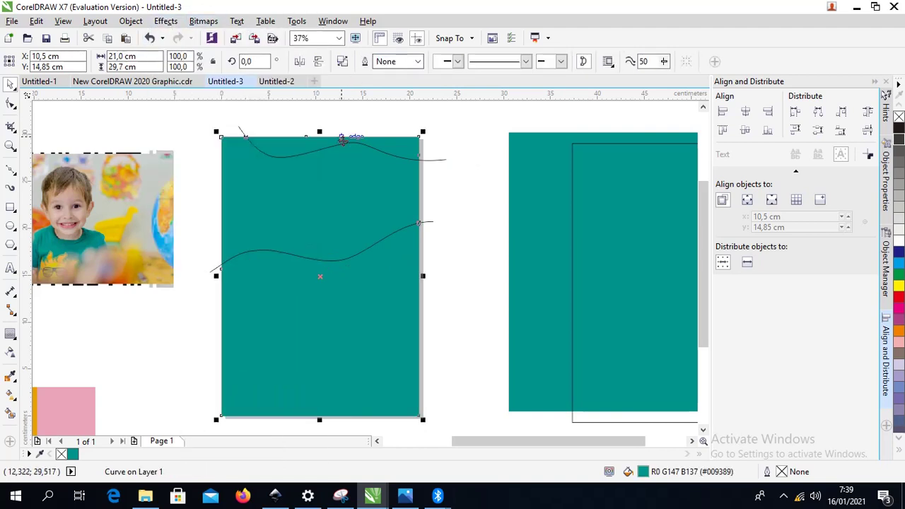
Step: Try a second trim on the teal page shape and the combined curves, and undo back to the plain rectangle
mouse_move(336, 157)
mouse_down()
mouse_move(282, 156)
mouse_move(322, 164)
mouse_up()
click(463, 156)
click(435, 161)
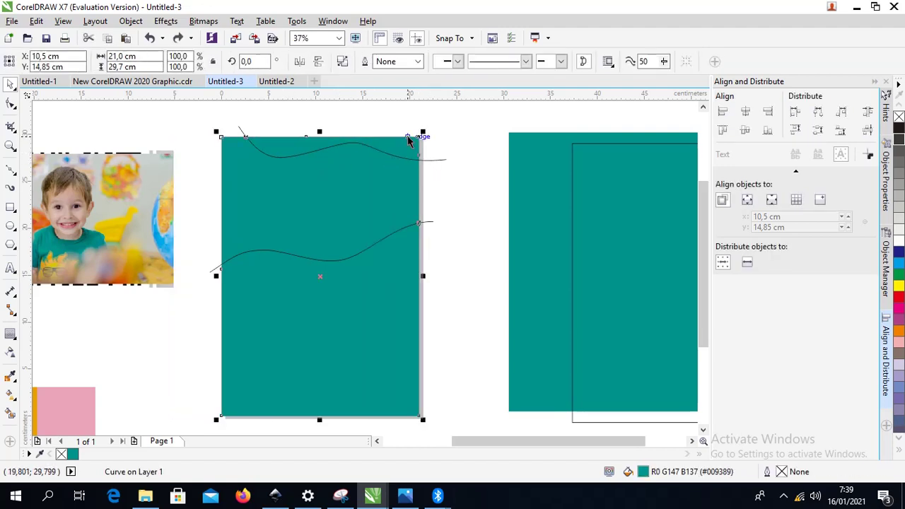
click(444, 161)
shift+click(365, 294)
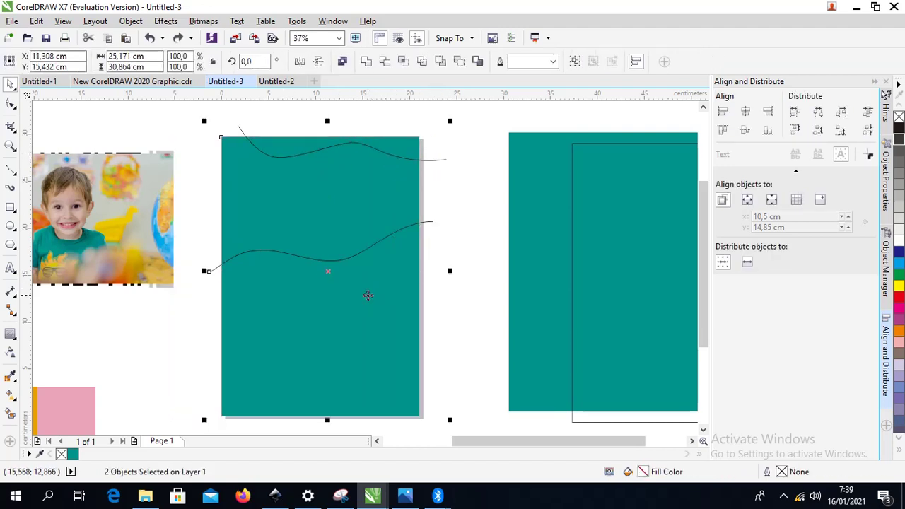
click(385, 63)
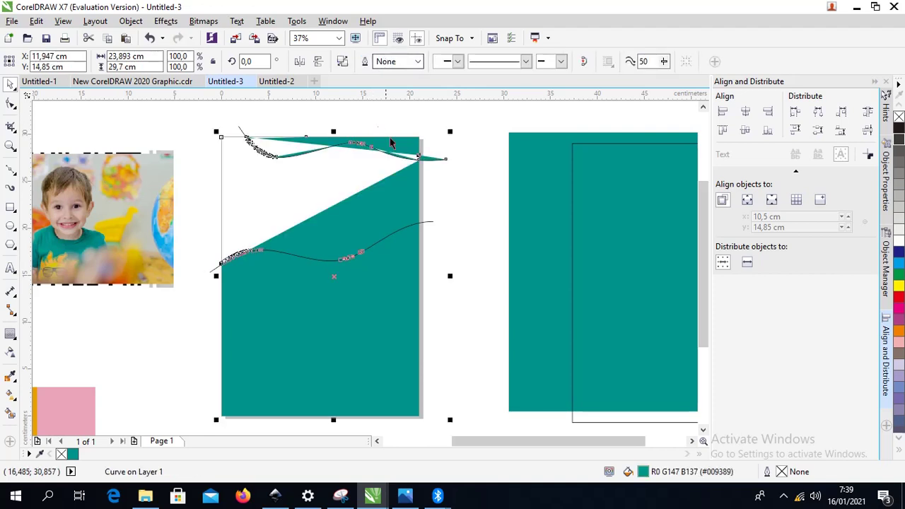
key(ctrl+z)
click(462, 144)
click(407, 149)
click(407, 151)
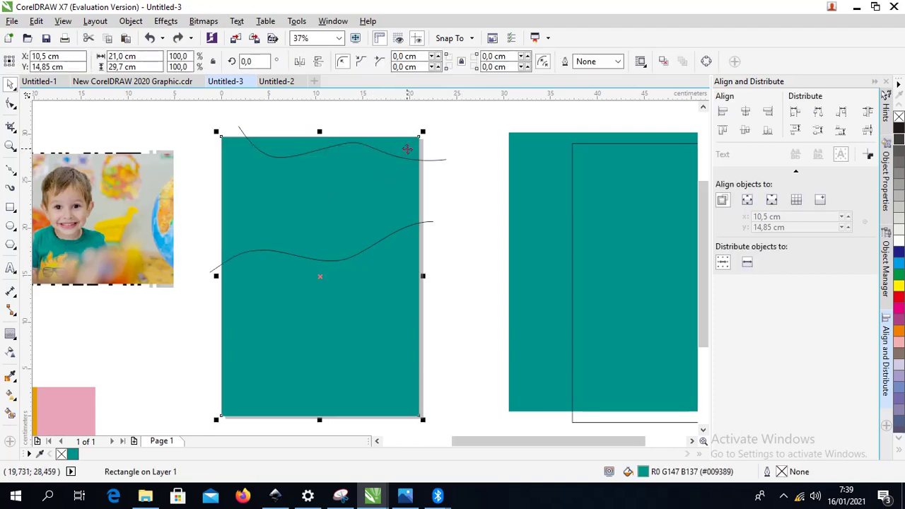
Step: Undo the combining of the two wavy curves on the teal page
right_click(407, 147)
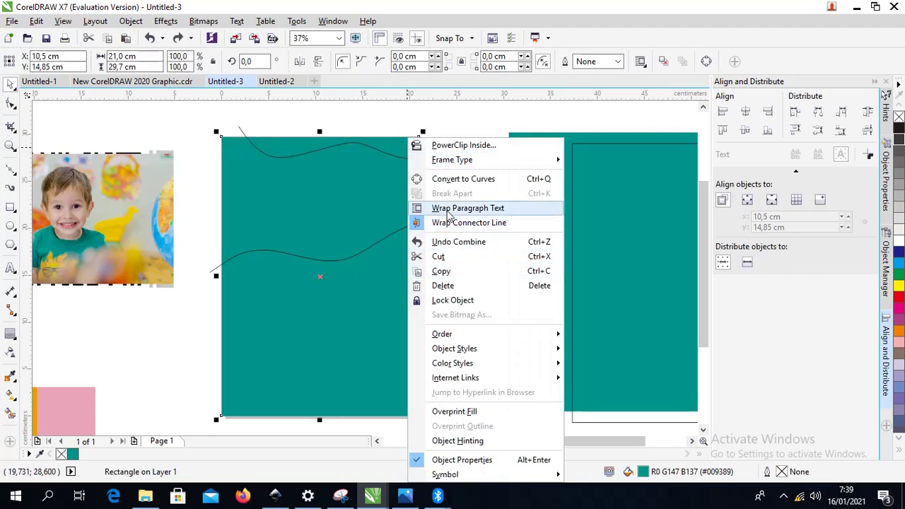
click(451, 123)
drag(376, 194, 341, 197)
key(ctrl+z)
click(442, 161)
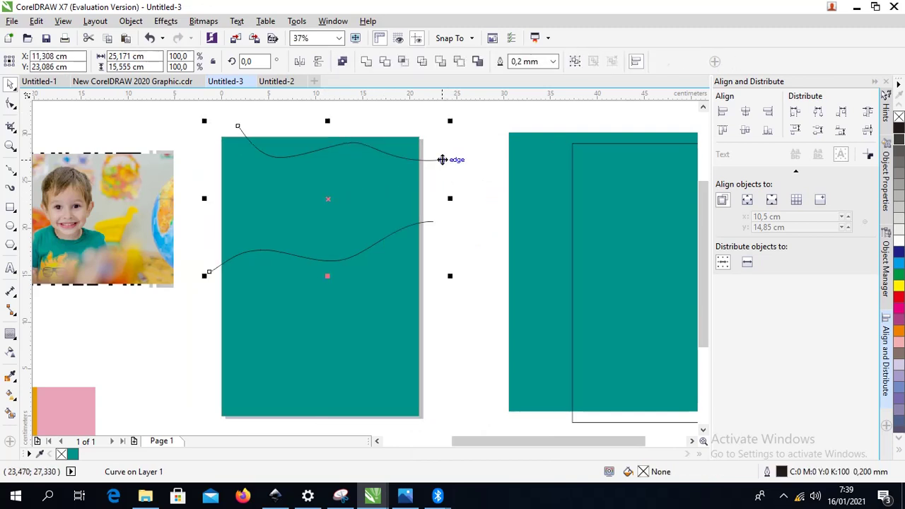
shift+click(440, 157)
click(540, 167)
Step: Combine the upper and lower wavy curves into one object and trim the teal page rectangle with it
click(441, 161)
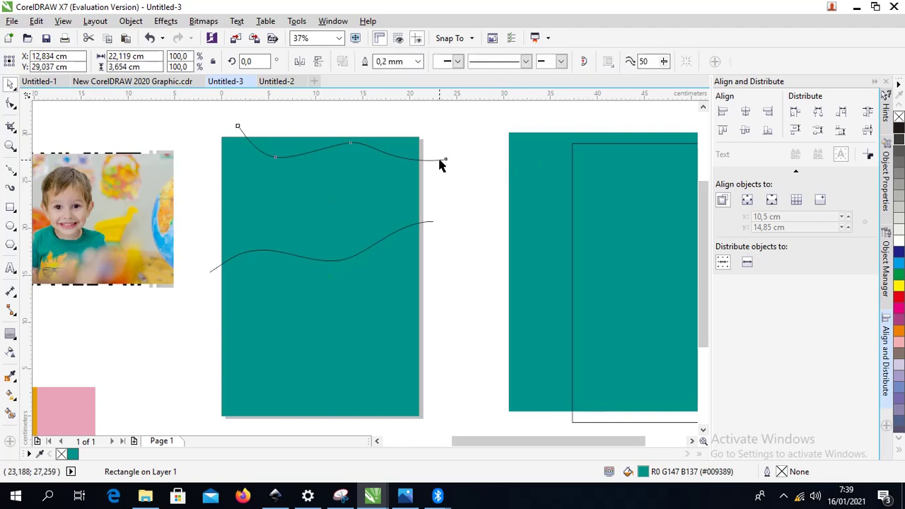
shift+click(425, 222)
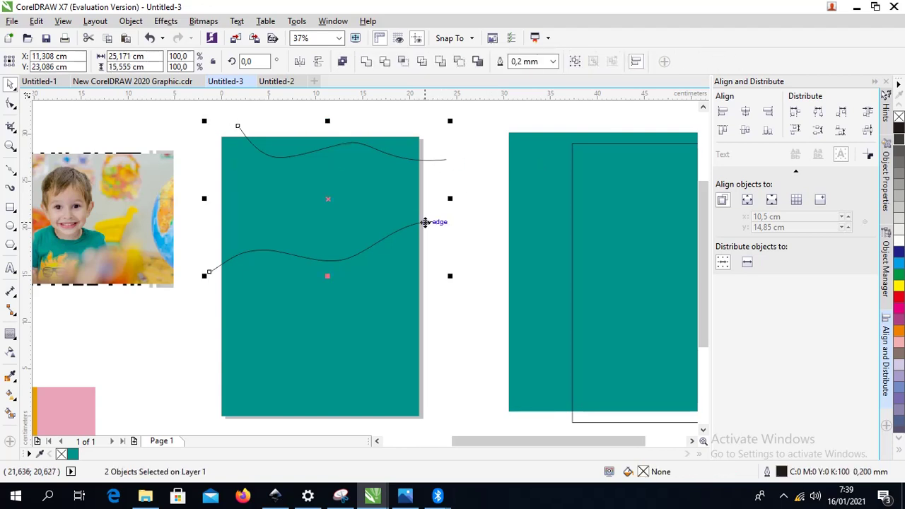
key(ctrl+l)
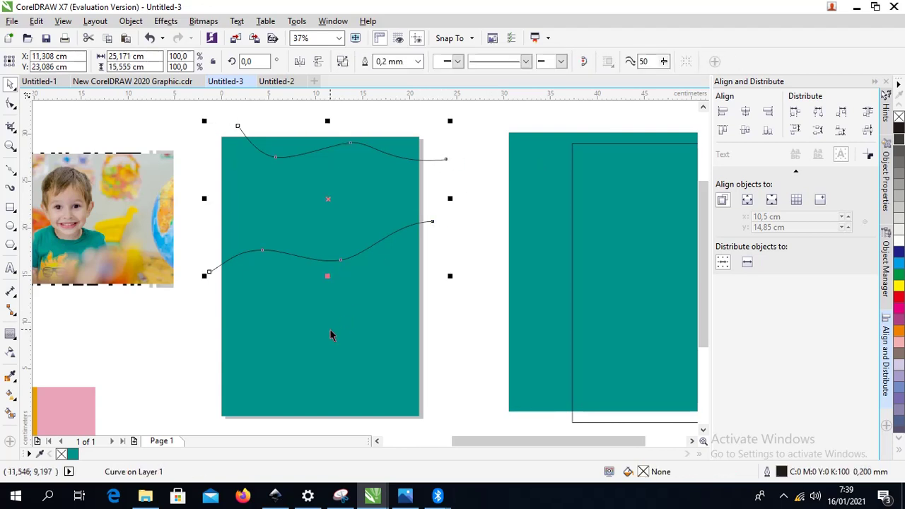
shift+click(329, 336)
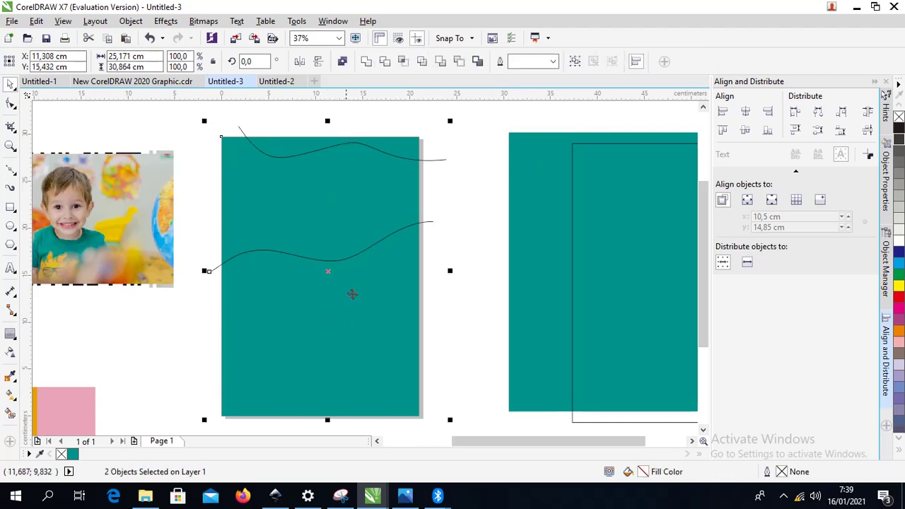
click(385, 62)
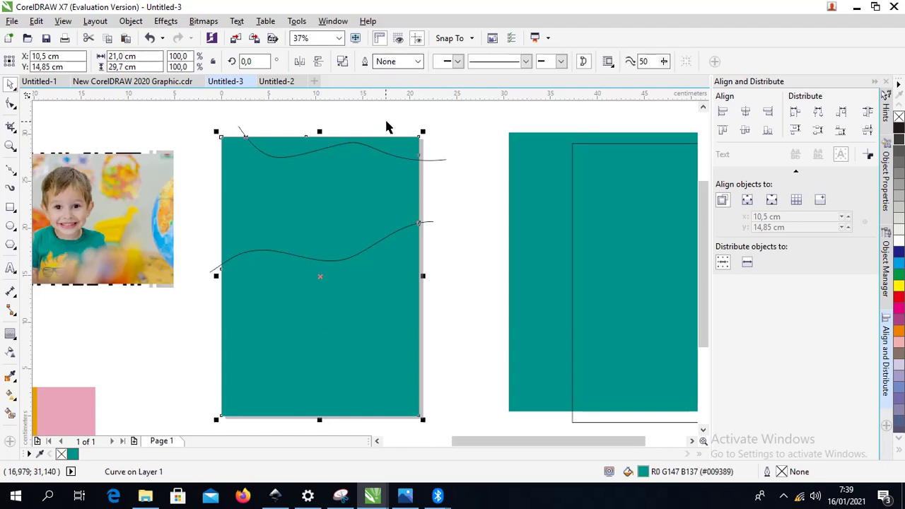
Step: Try moving the trimmed teal page shape toward the photo, and undo the move
right_click(350, 189)
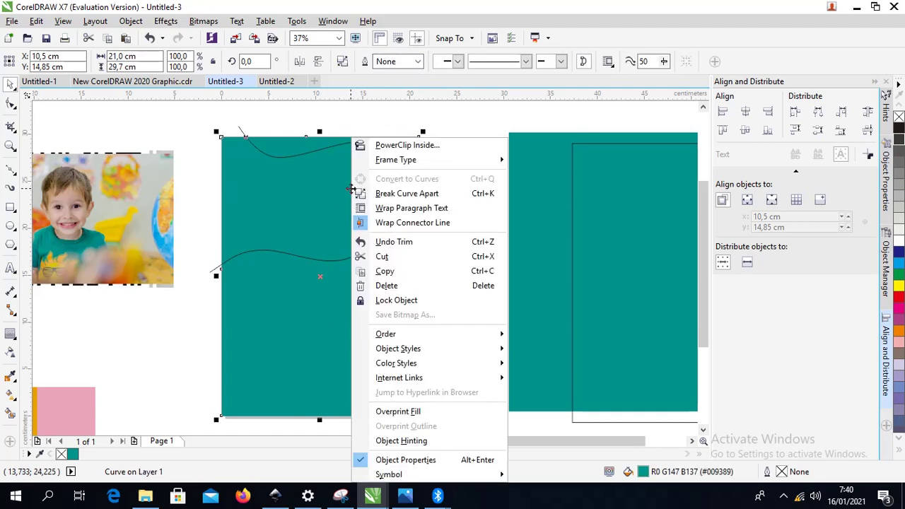
click(324, 94)
drag(368, 305, 240, 315)
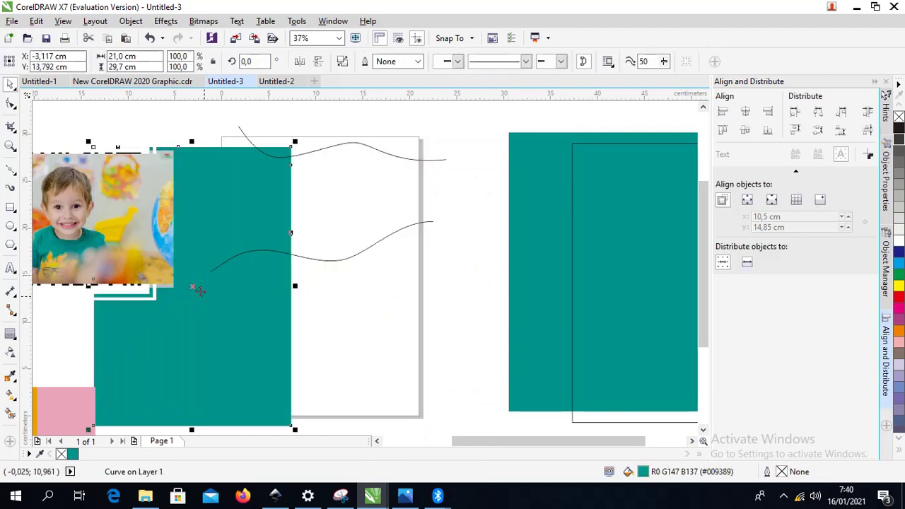
drag(245, 198, 354, 179)
key(ctrl+z)
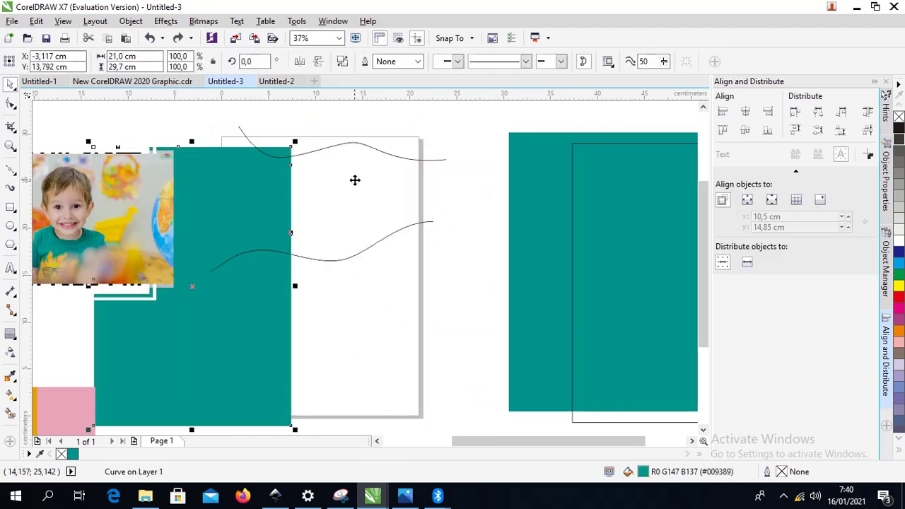
key(p)
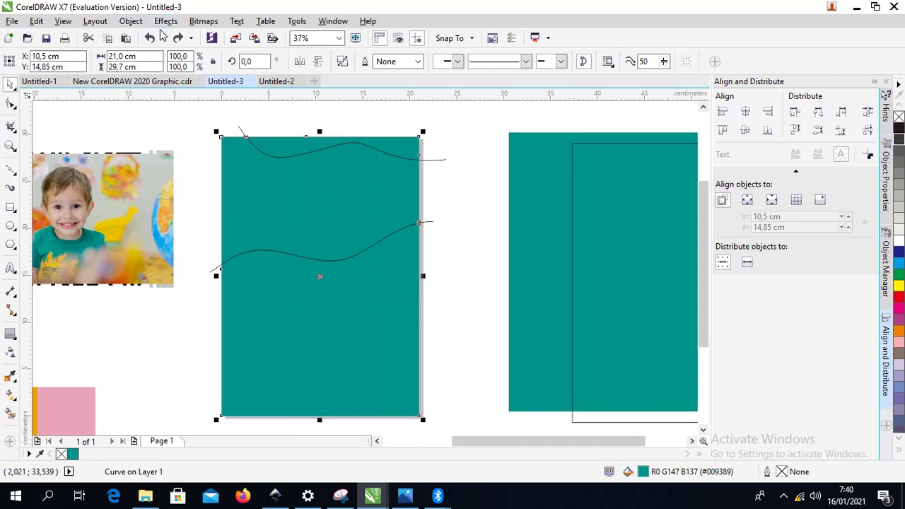
Step: Break the trimmed teal page shape apart and pull its middle wavy piece out of place
click(132, 22)
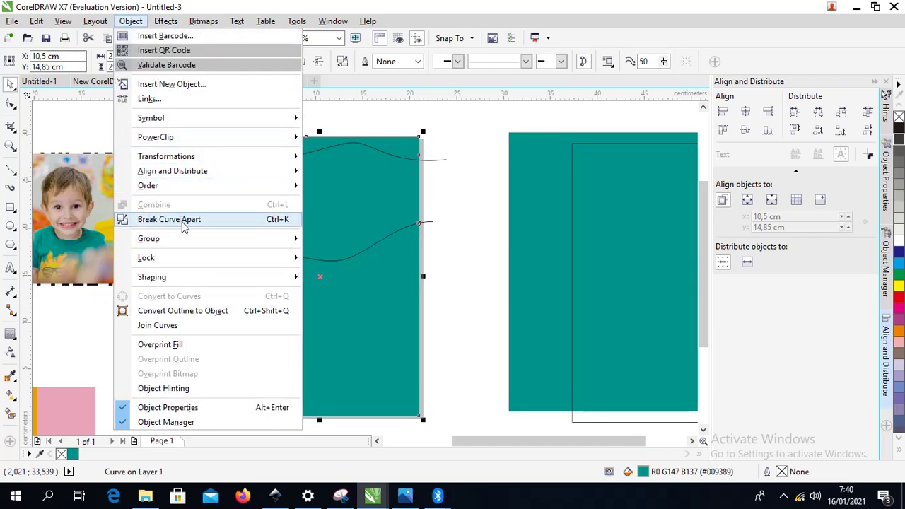
click(184, 220)
click(434, 215)
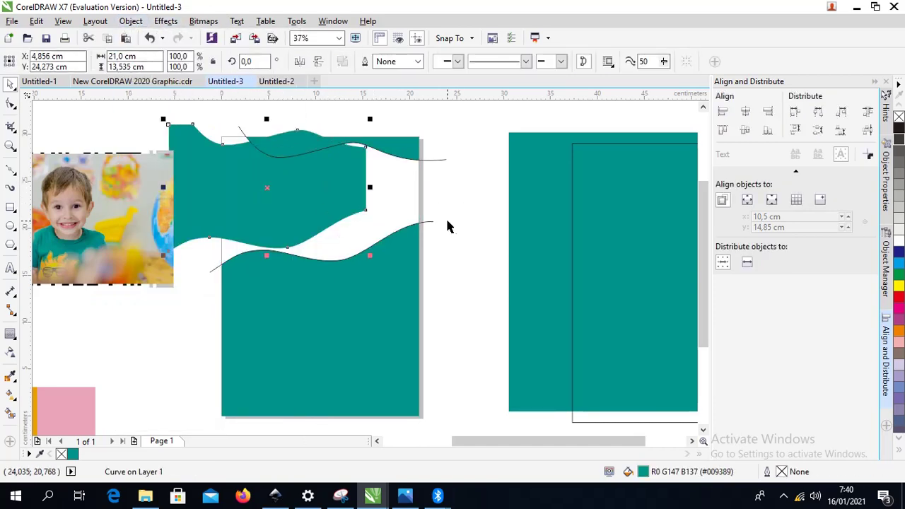
drag(409, 202, 438, 209)
scroll(396, 193, right, 2)
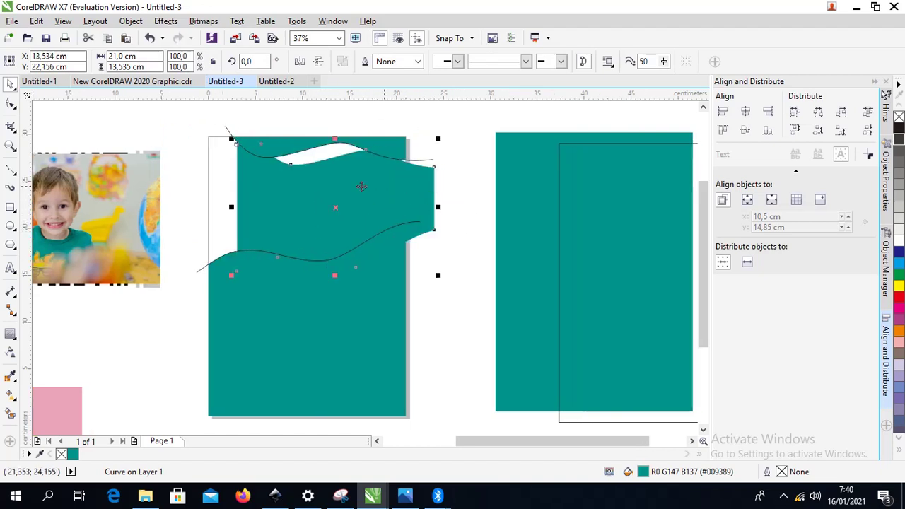
Step: Move the middle wavy piece beside the page and place the child's photo on the upper page, behind the teal shapes
scroll(335, 199, down, 2)
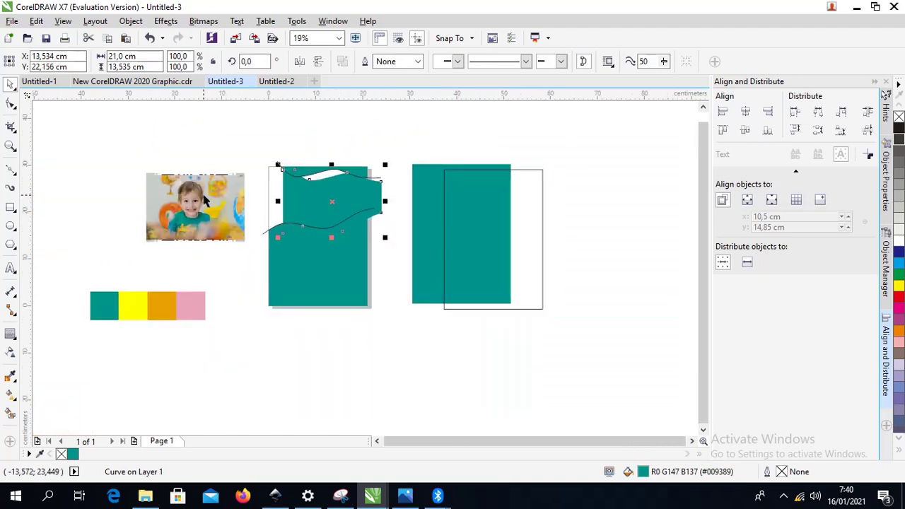
key(z)
drag(113, 156, 454, 276)
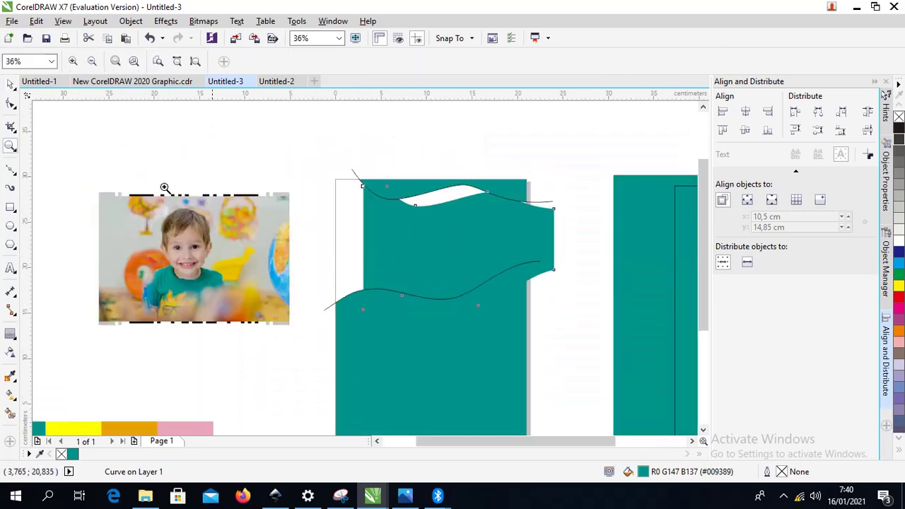
click(11, 84)
click(581, 311)
drag(440, 238, 587, 276)
drag(181, 243, 417, 227)
key(shift+Page_Down)
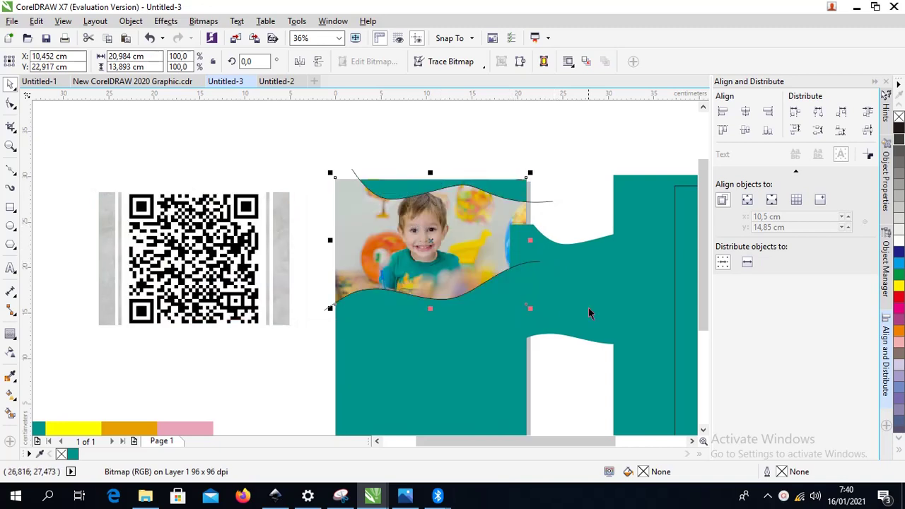
Step: Move the middle wavy teal piece away from the page to the empty area above and left of the QR code
drag(569, 286, 612, 391)
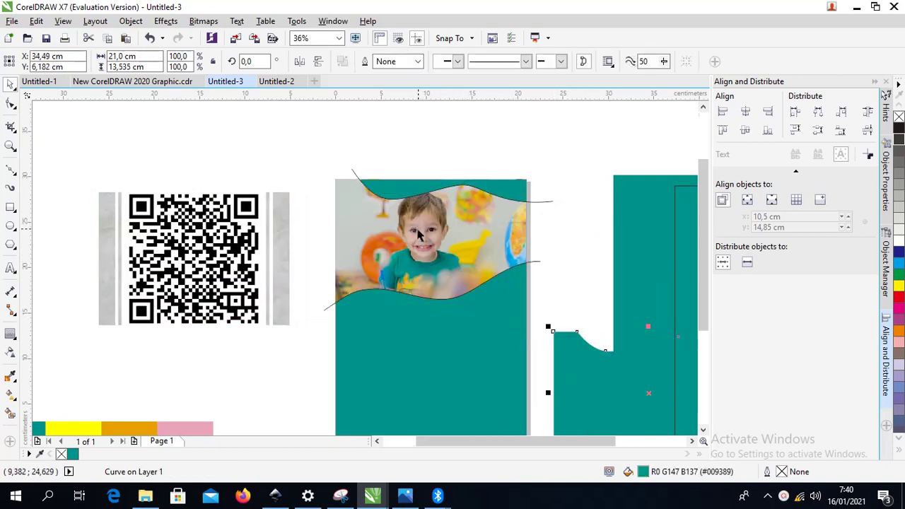
scroll(474, 260, down, 2)
drag(511, 318, 226, 192)
scroll(355, 205, up, 2)
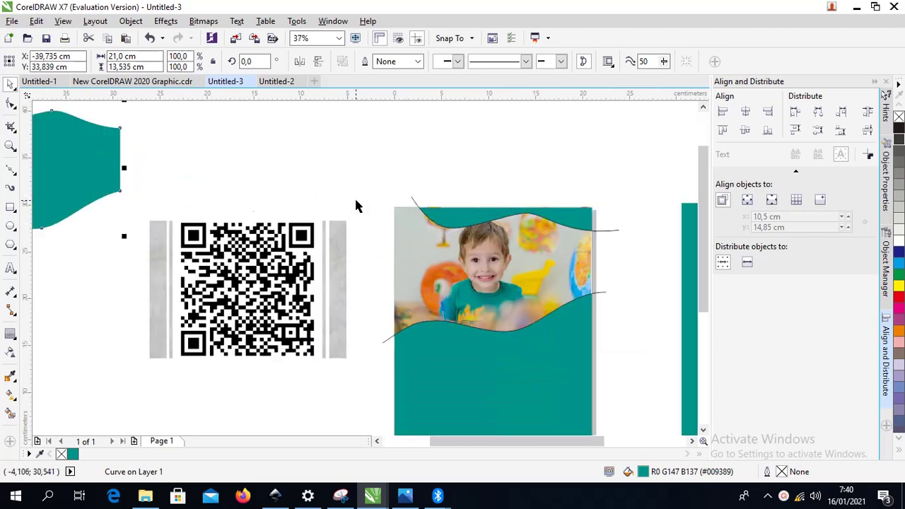
scroll(332, 203, down, 2)
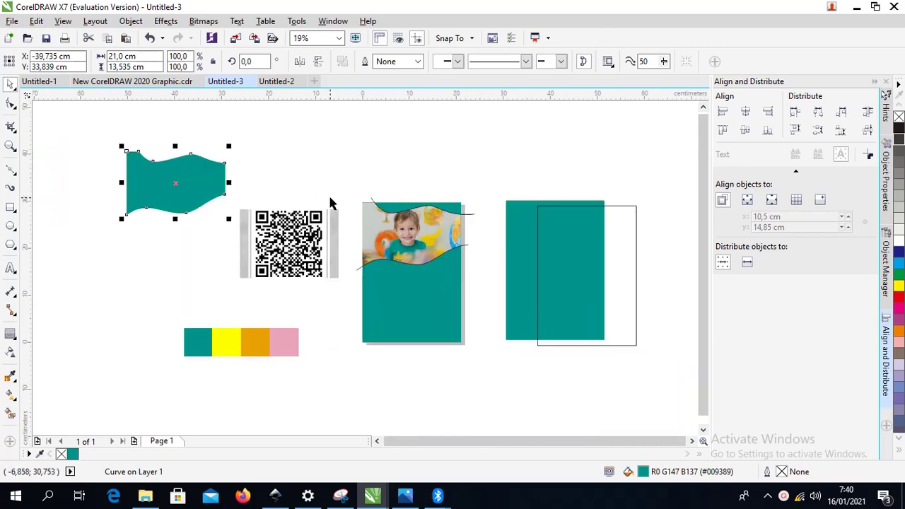
Step: Move the combined wavy curves off the page to the empty area above the QR code
click(374, 203)
scroll(372, 200, up, 2)
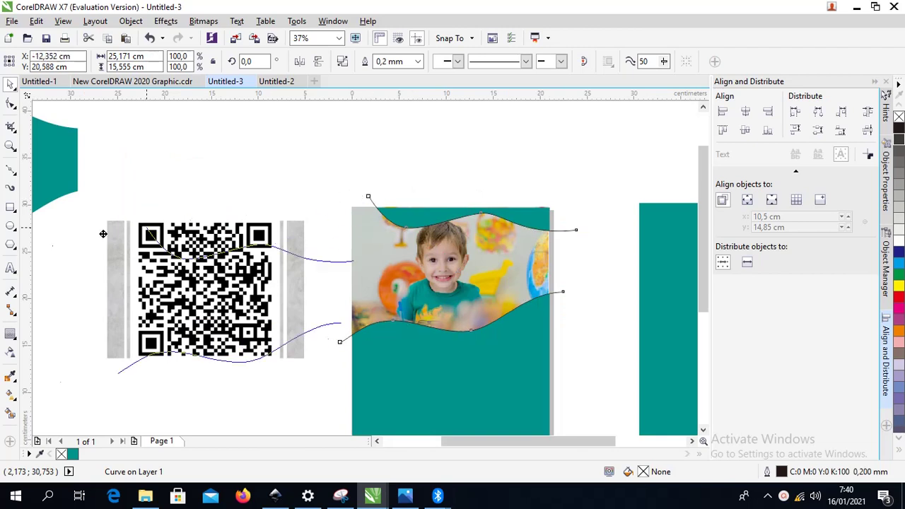
scroll(89, 259, down, 4)
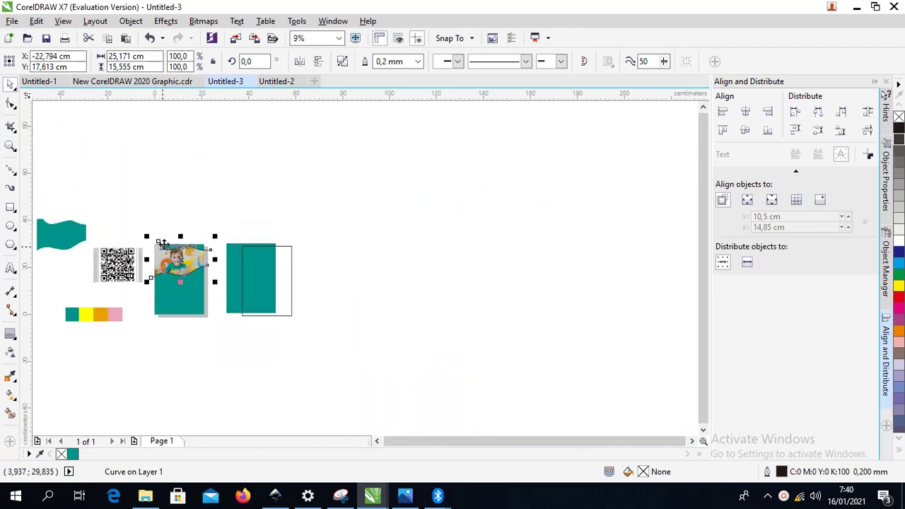
drag(160, 245, 96, 190)
key(z)
drag(146, 232, 230, 330)
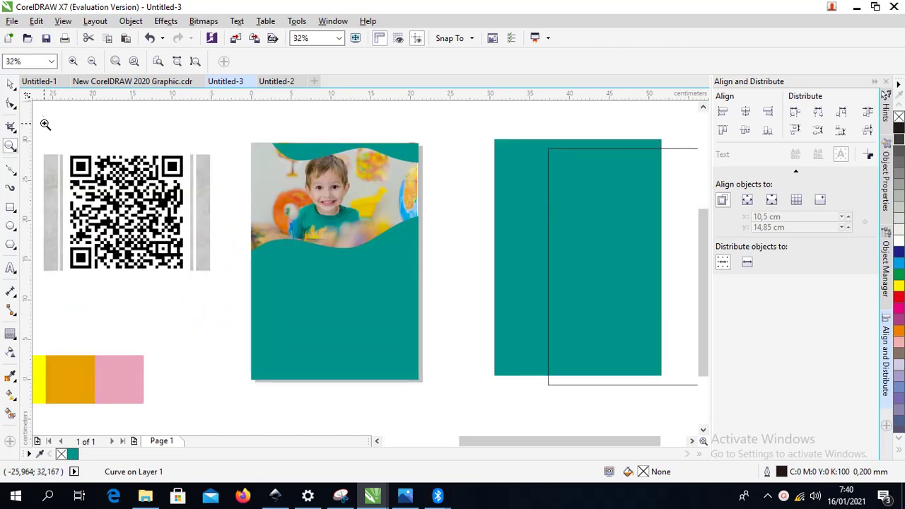
click(12, 85)
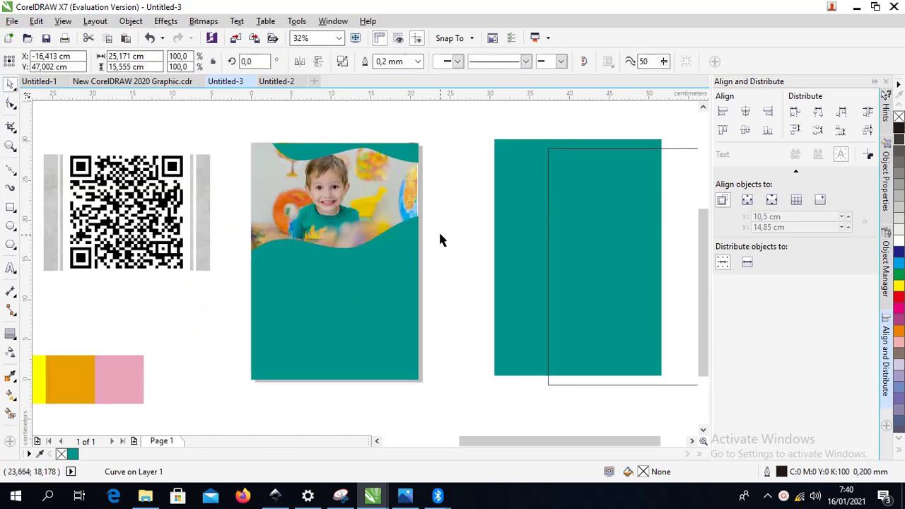
Step: Duplicate the lower teal wave shape and fill the copy with yellow sampled from the palette image
click(337, 247)
scroll(336, 247, up, 2)
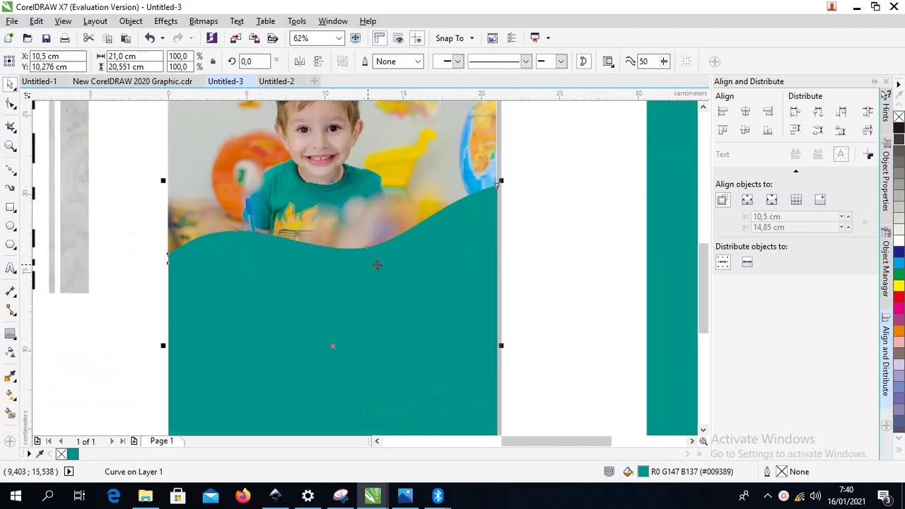
scroll(377, 265, down, 2)
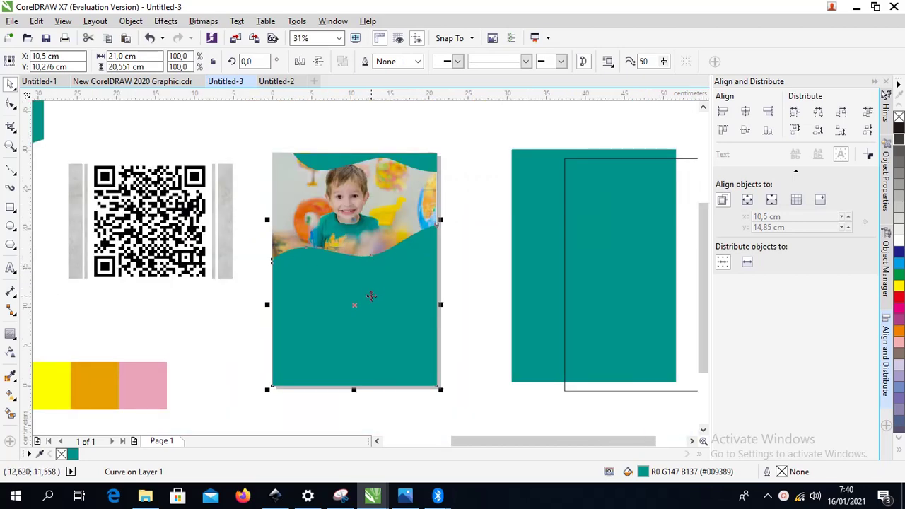
key(ctrl+d)
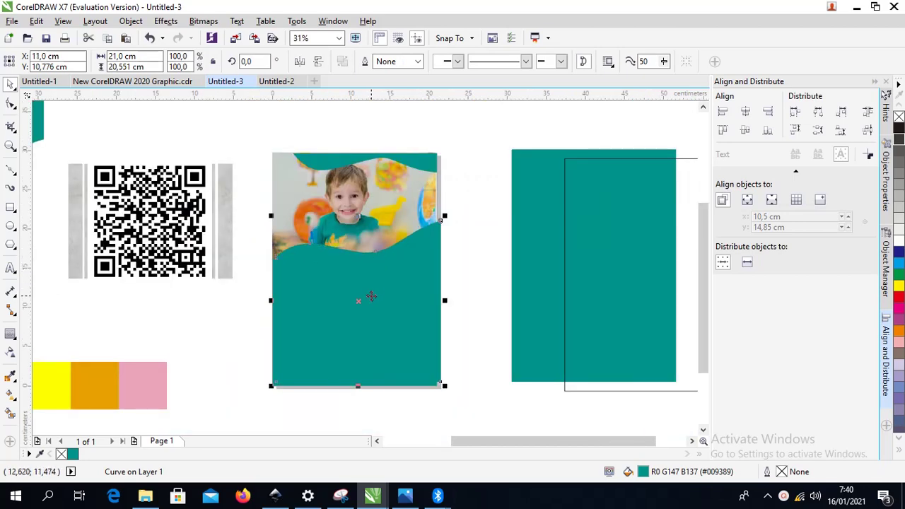
click(39, 453)
click(55, 380)
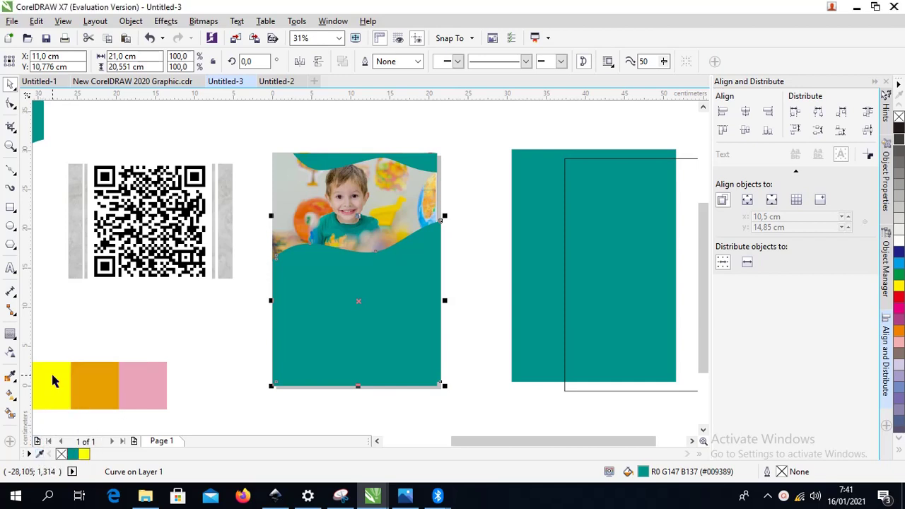
click(84, 454)
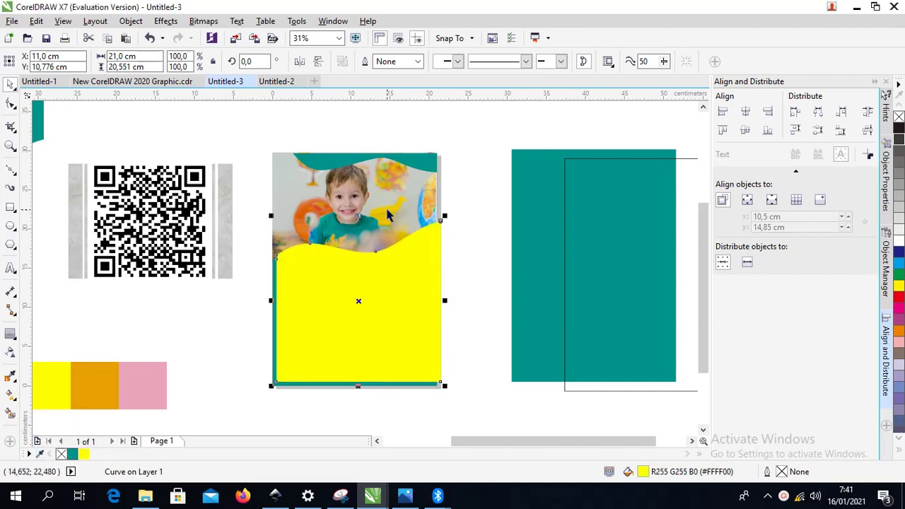
Step: Send the yellow copy behind the teal wave shape and rotate it about 2.6 degrees counterclockwise
scroll(383, 210, up, 1)
key(ctrl+Page_Down)
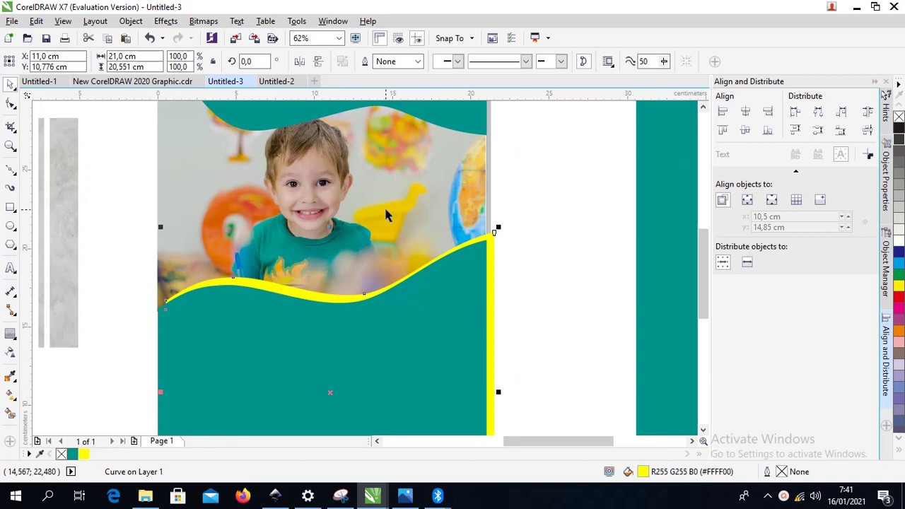
click(298, 289)
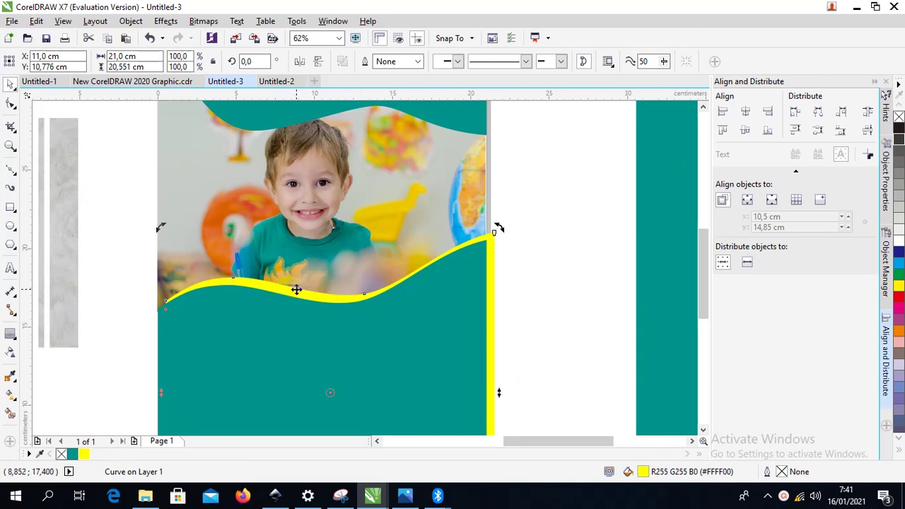
drag(500, 228, 493, 219)
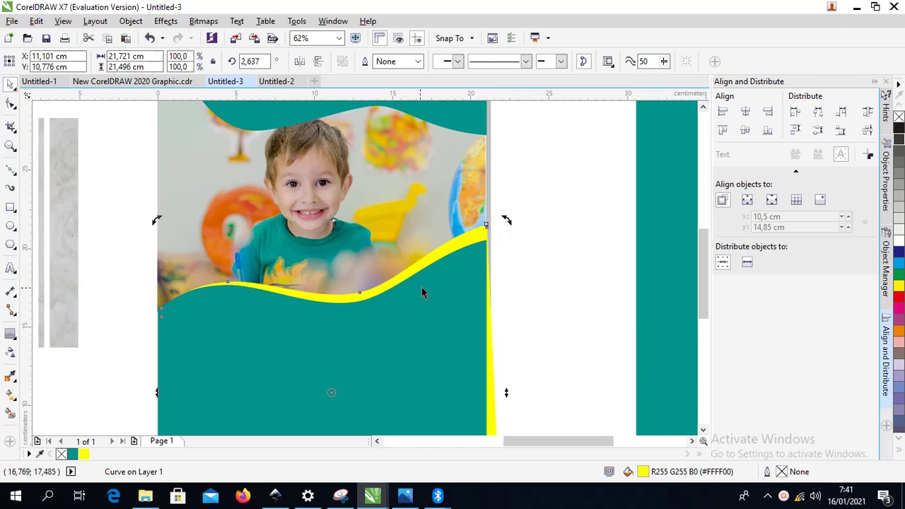
Step: Nudge the yellow wave down about 0.24 cm to thin the stripe along the teal wave, and deselect it
key(Down)
key(Down)
key(Down)
key(Down)
key(Down)
key(Down)
key(Down)
key(Down)
key(Down)
key(Down)
key(Down)
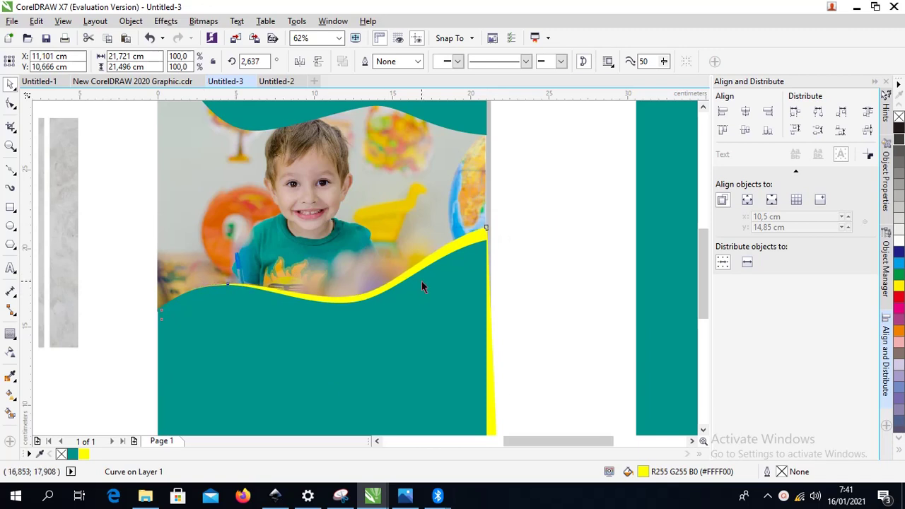
key(Down)
key(Down)
key(Down)
key(Down)
key(Down)
key(Down)
key(Down)
key(Down)
key(Down)
key(Down)
key(Down)
key(Down)
key(Down)
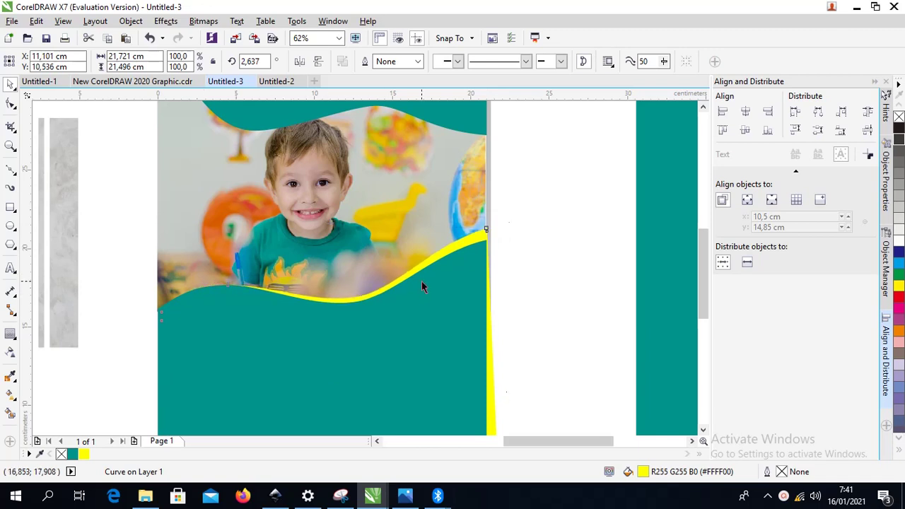
drag(421, 282, 421, 282)
scroll(426, 275, down, 2)
click(499, 320)
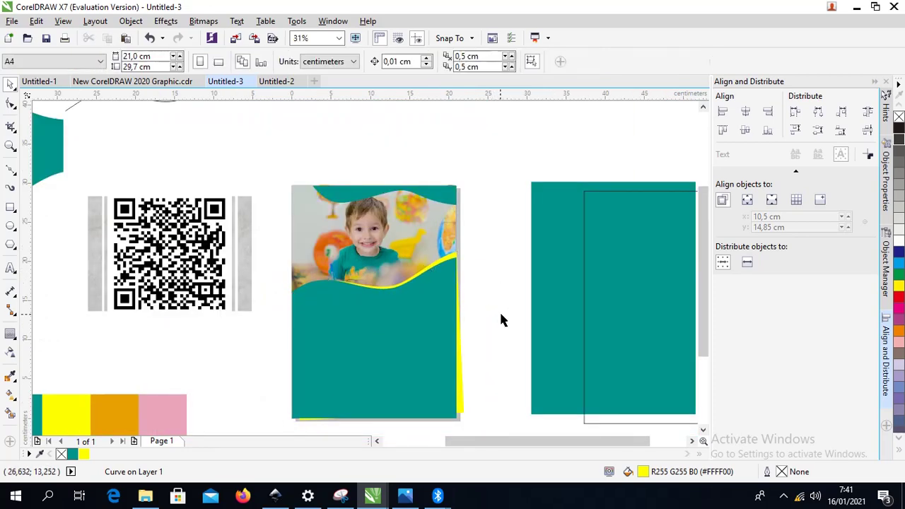
scroll(423, 213, up, 2)
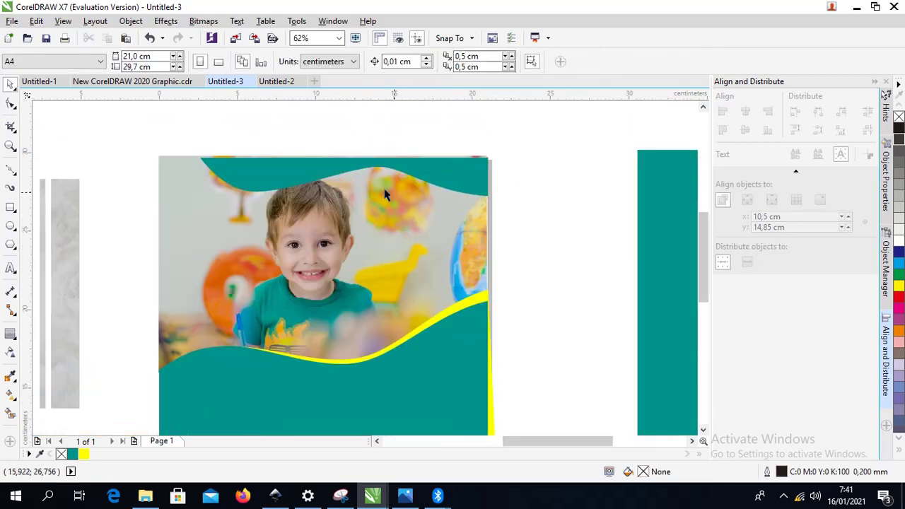
drag(337, 165, 336, 163)
click(325, 234)
click(443, 176)
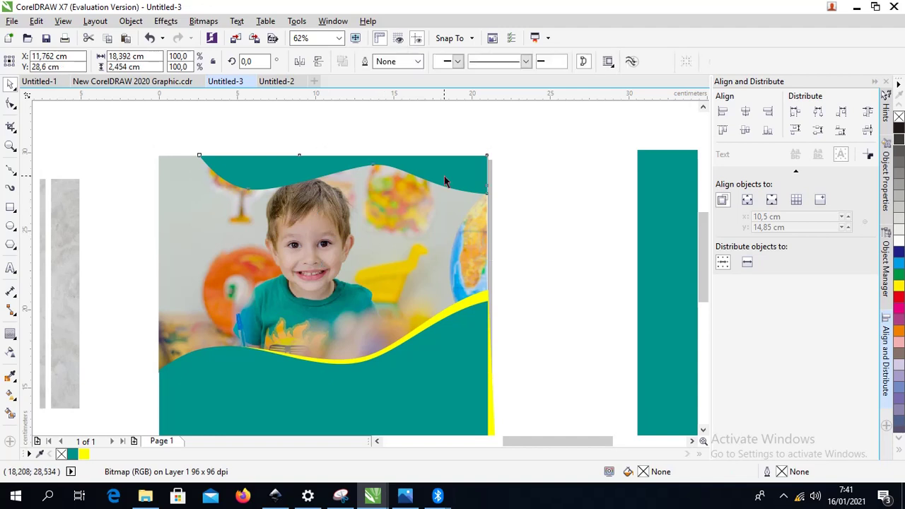
click(444, 180)
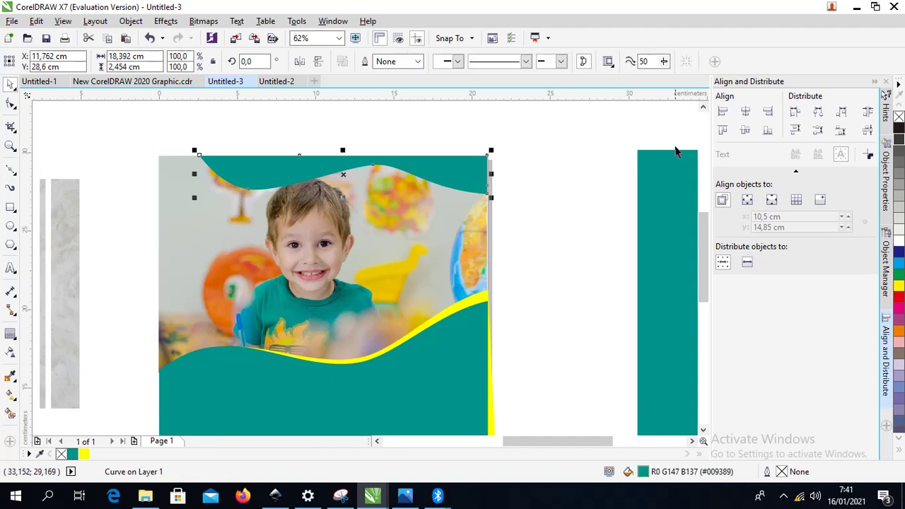
click(721, 132)
click(744, 113)
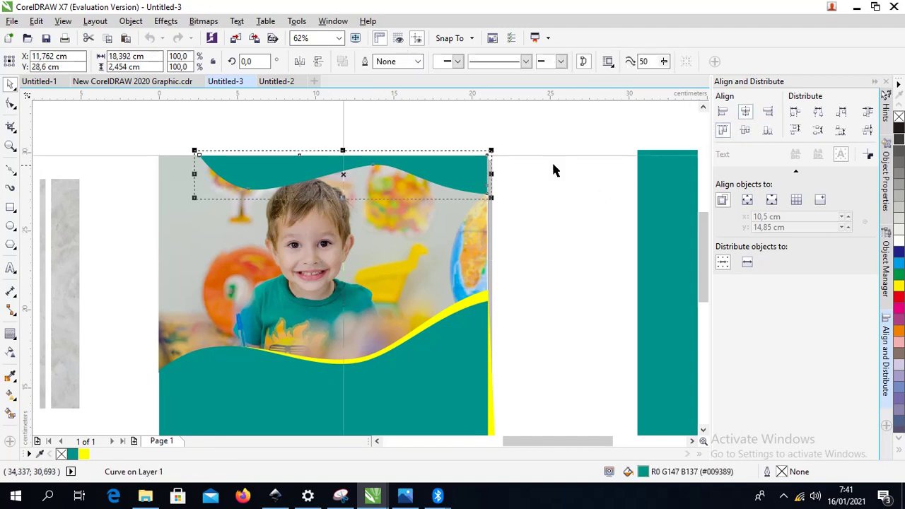
click(553, 170)
Step: Duplicate the upper teal wave with a 0.5 cm offset, fill the copy with yellow and place it behind the teal wave
click(425, 177)
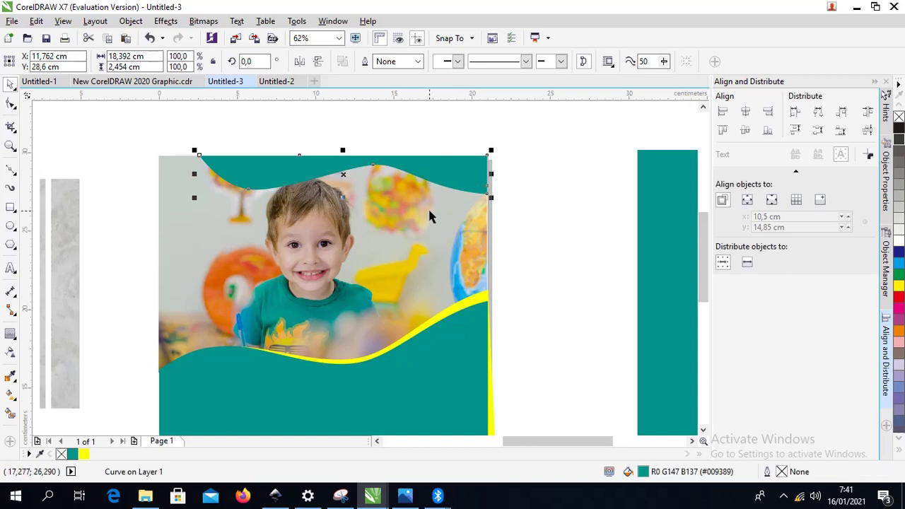
key(Up)
key(Right)
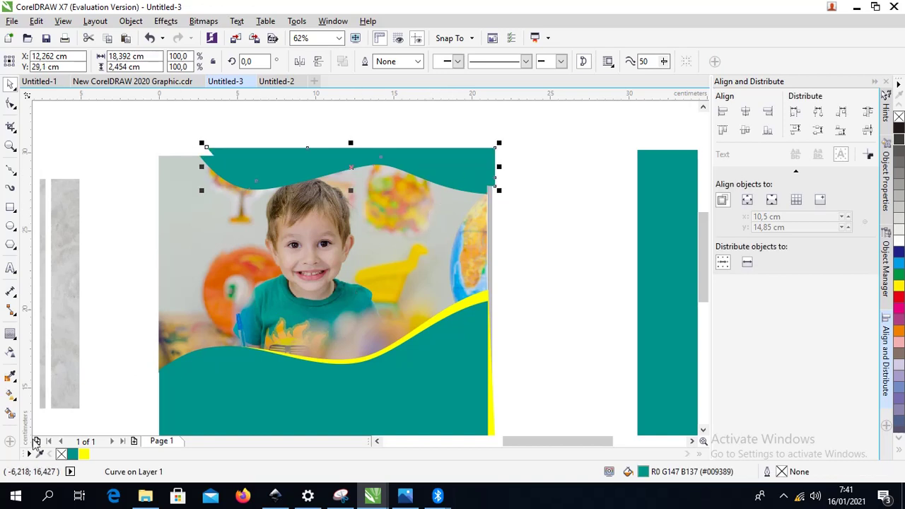
click(84, 454)
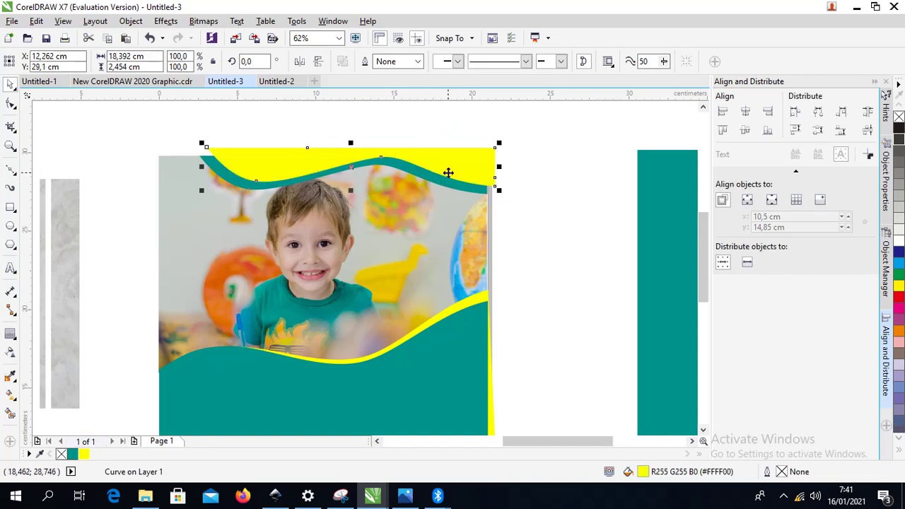
key(ctrl+Page_Down)
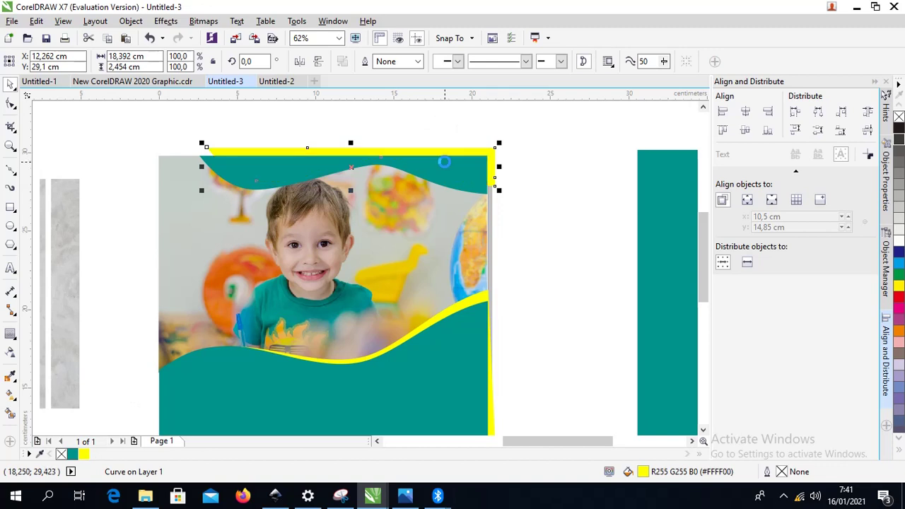
Step: Rotate the upper yellow wave about 2.5 degrees clockwise and shift it about 0.5 cm down and 0.5 cm to the left
drag(486, 148, 499, 204)
click(495, 177)
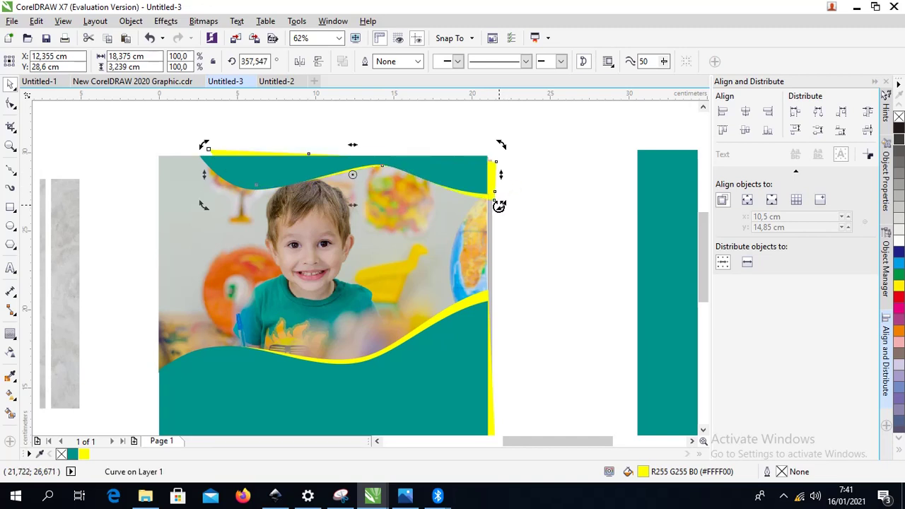
key(Left)
key(Left)
key(Left)
key(Left)
key(Left)
key(Left)
key(Left)
key(Left)
key(Left)
key(Left)
key(Left)
key(Left)
key(Left)
key(Left)
key(Left)
key(Left)
key(Left)
key(Left)
key(Left)
key(Left)
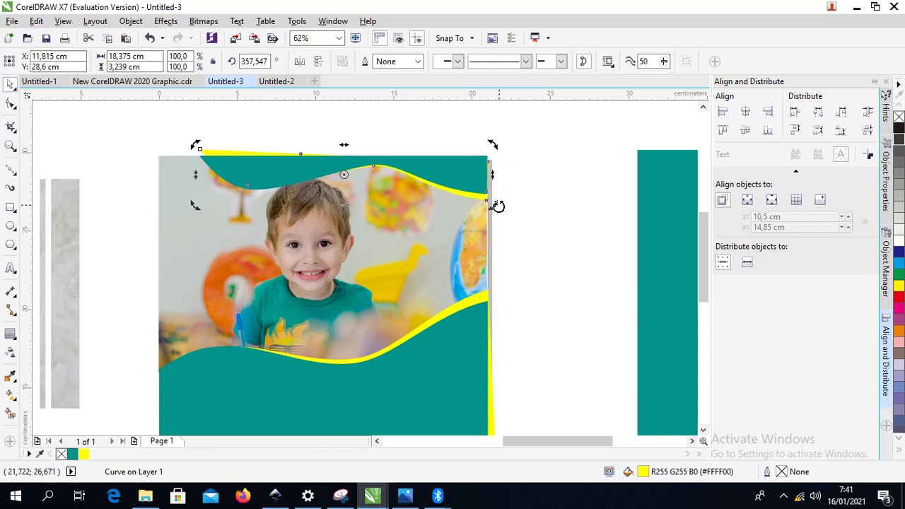
Step: Enlarge the upper yellow wave proportionally to about 102.3 percent and nudge it slightly to the left
click(488, 200)
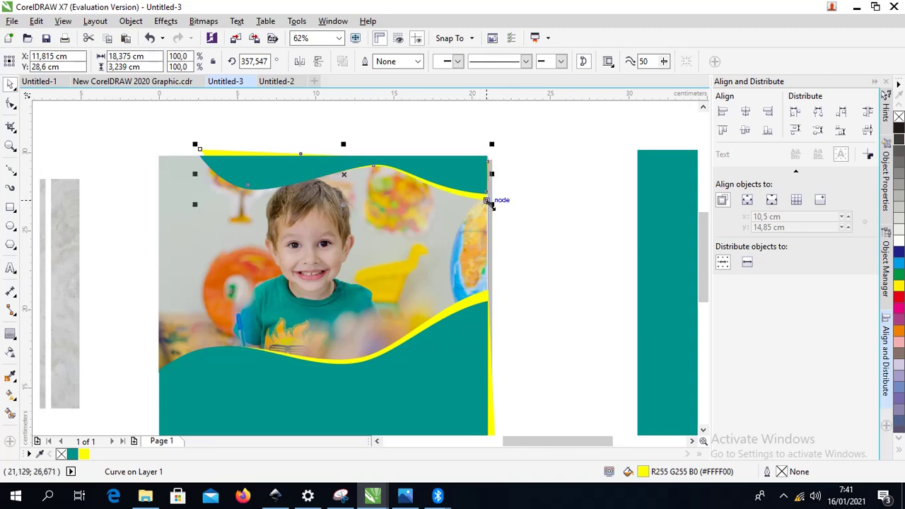
drag(488, 204, 498, 214)
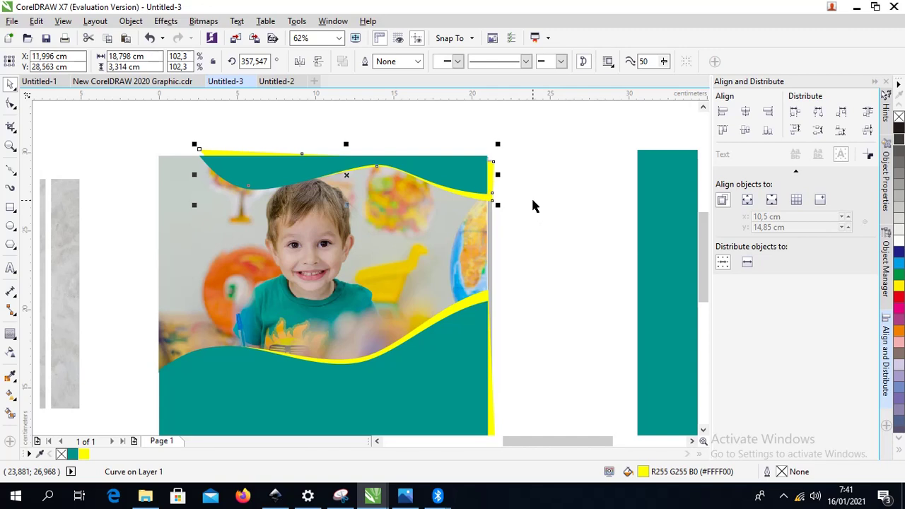
key(ctrl+Left)
Step: Combine the upper and lower yellow waves into one curve and bring it to the front, above the teal waves
click(488, 291)
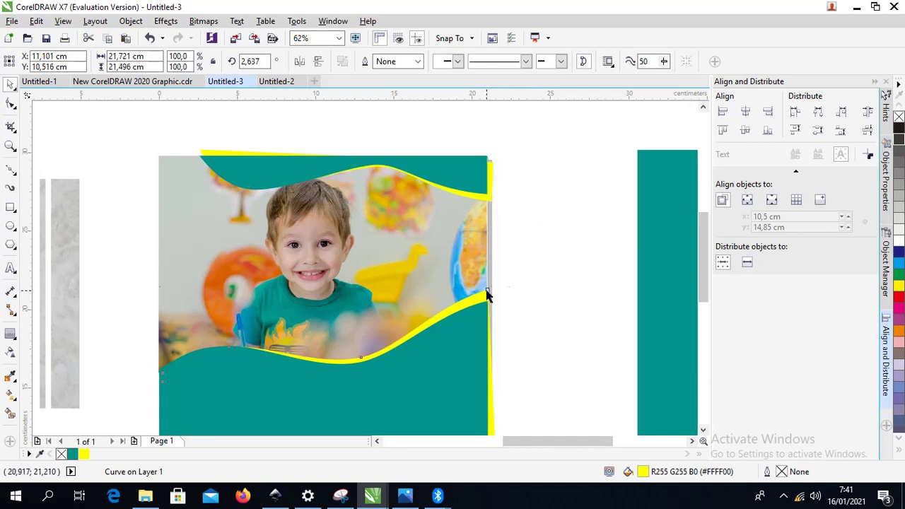
shift+click(492, 184)
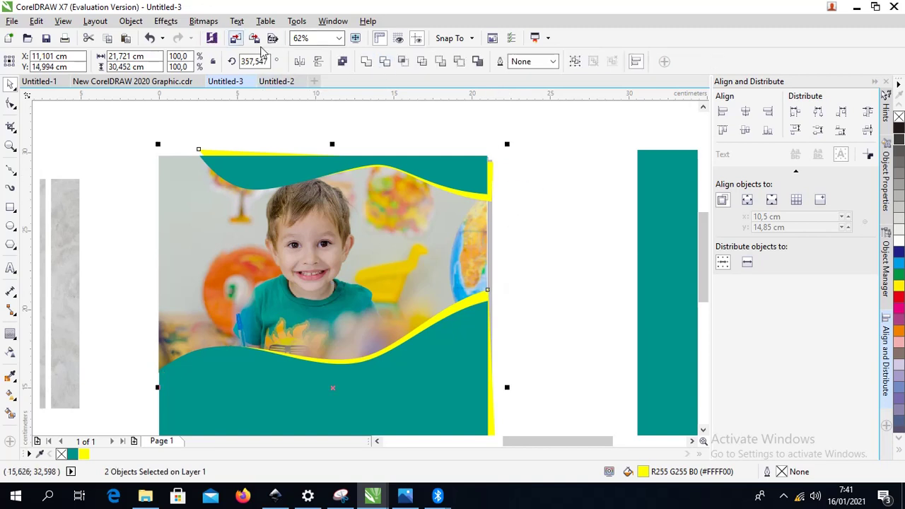
key(ctrl+l)
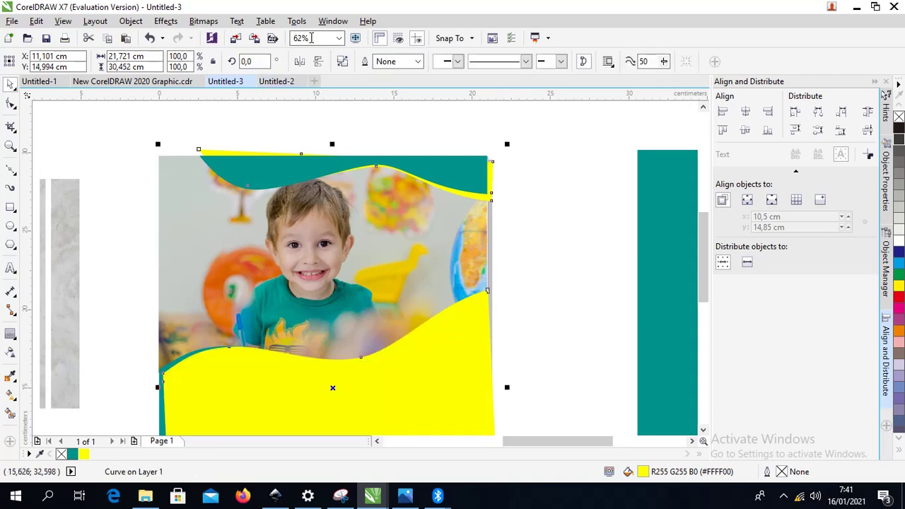
scroll(338, 118, down, 2)
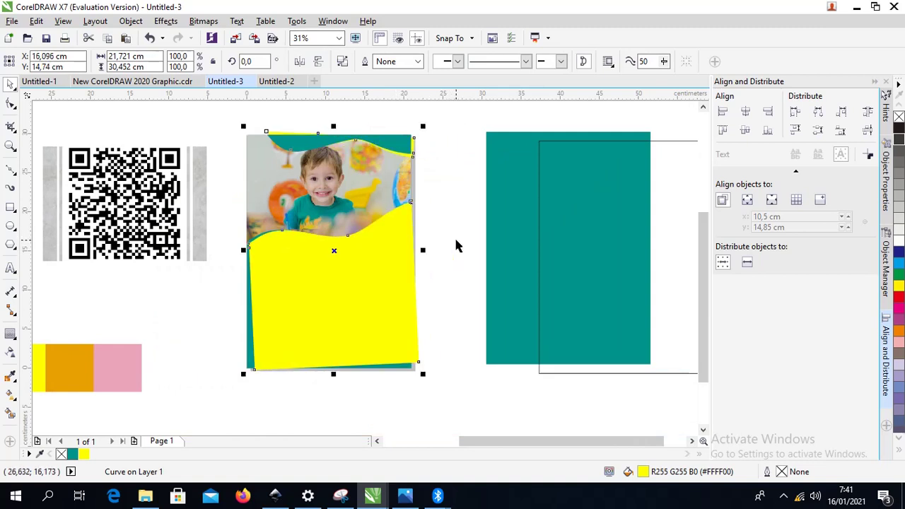
key(shift+Page_Up)
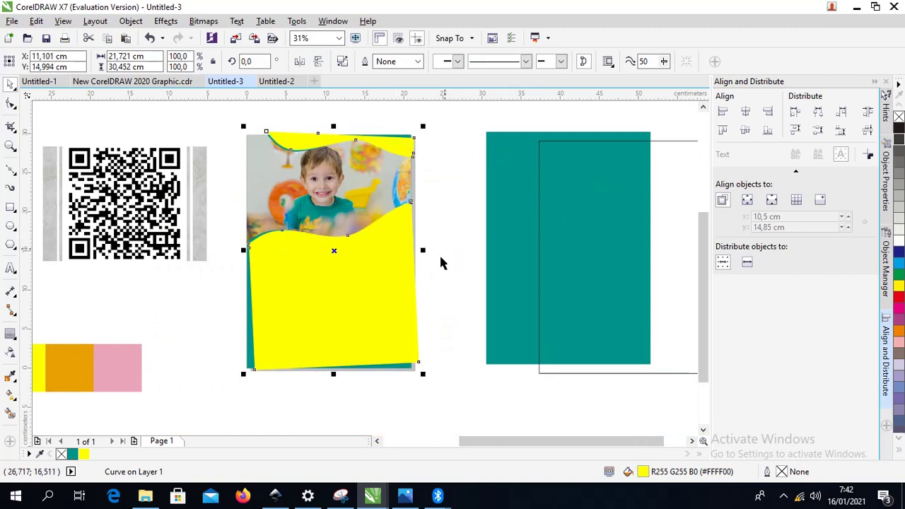
click(458, 199)
Step: Center the unfilled A4 rectangle horizontally and vertically on the page, aligning it to the page center
scroll(473, 200, down, 2)
click(539, 168)
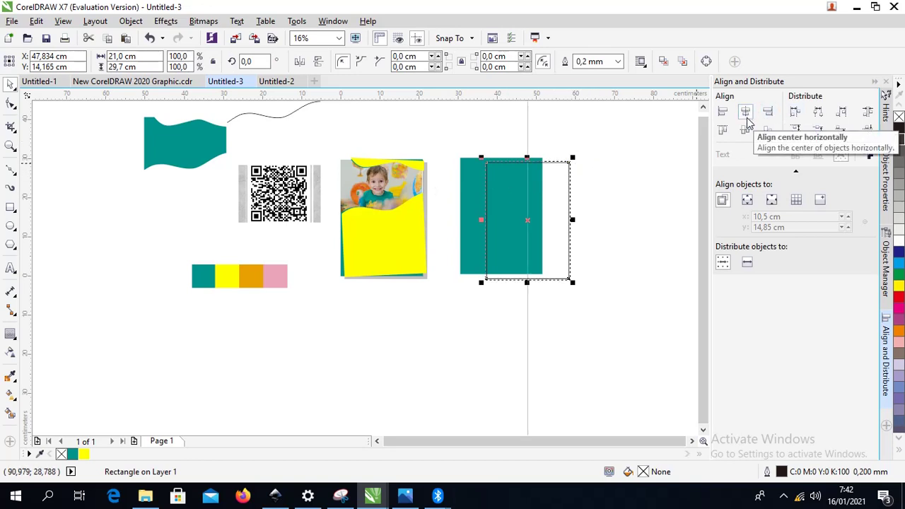
click(748, 121)
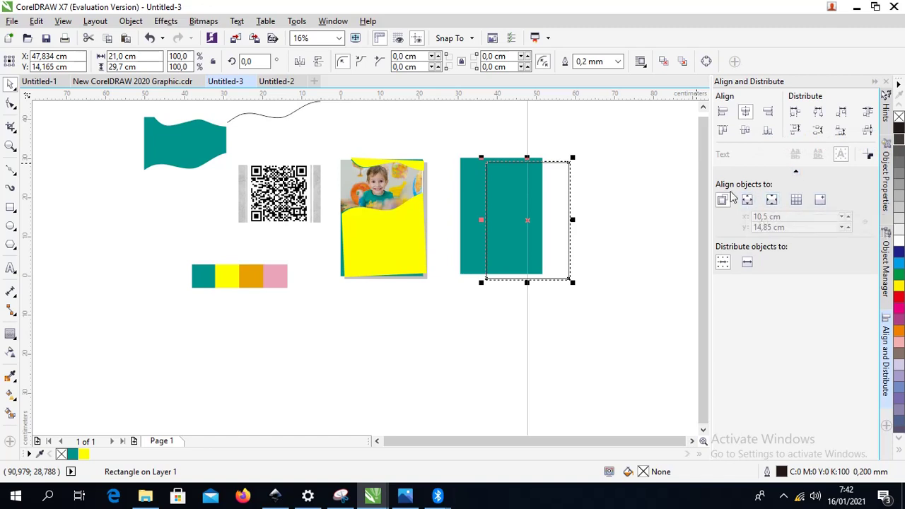
click(771, 202)
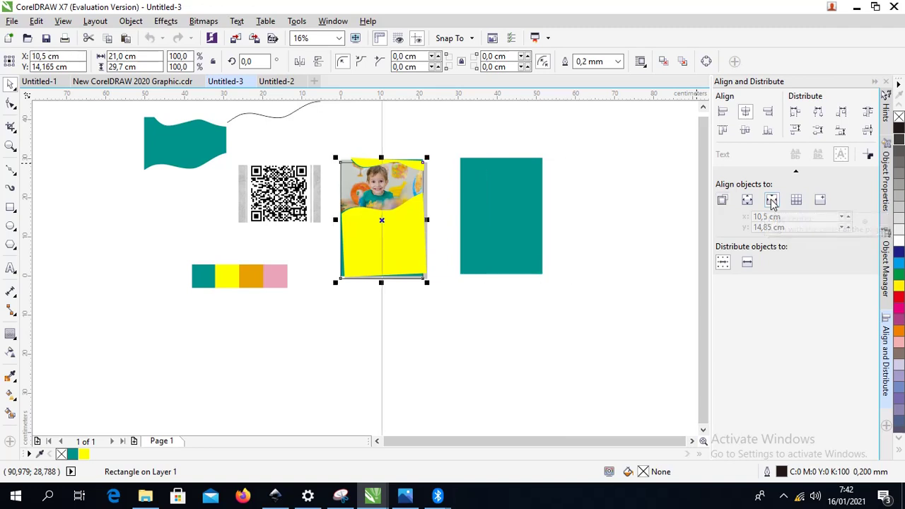
scroll(357, 185, up, 2)
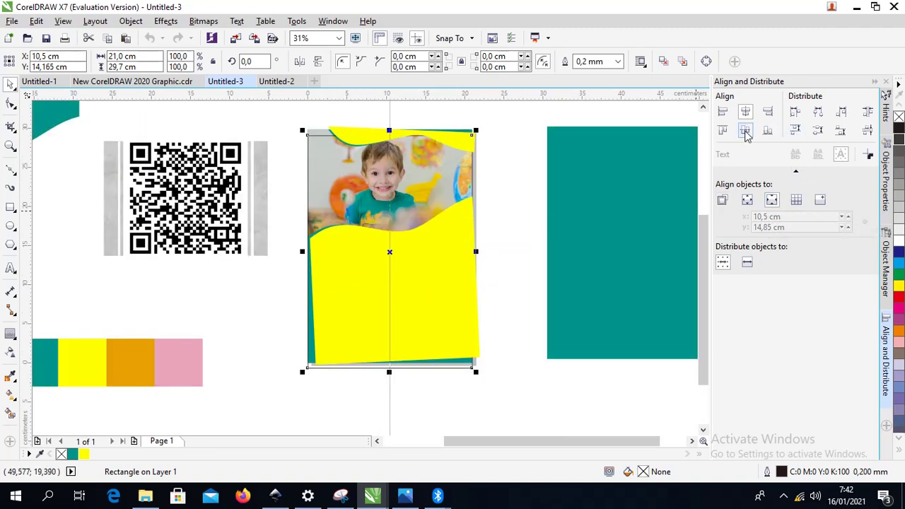
click(745, 131)
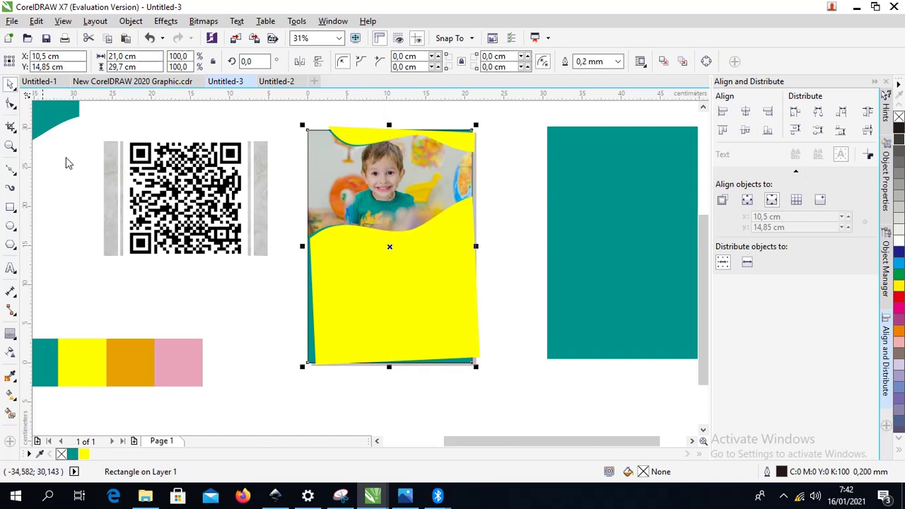
click(512, 169)
click(307, 195)
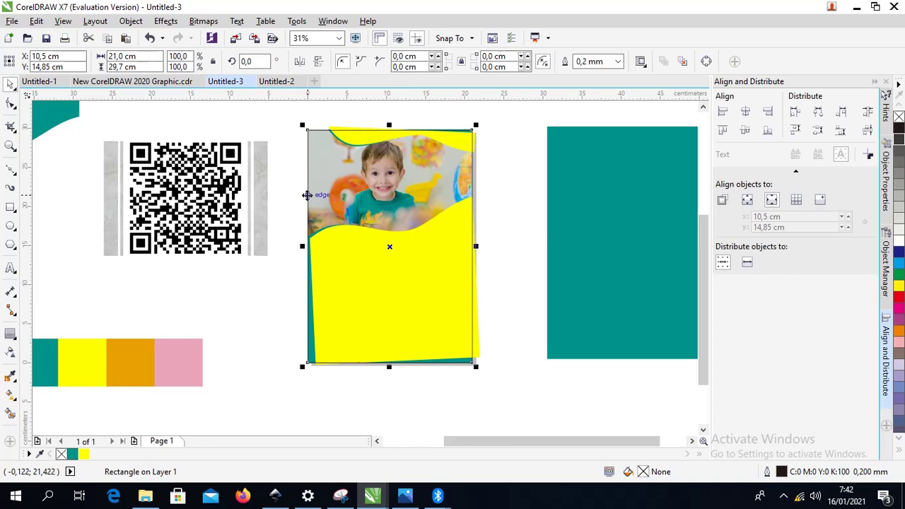
scroll(488, 200, up, 2)
scroll(438, 282, down, 2)
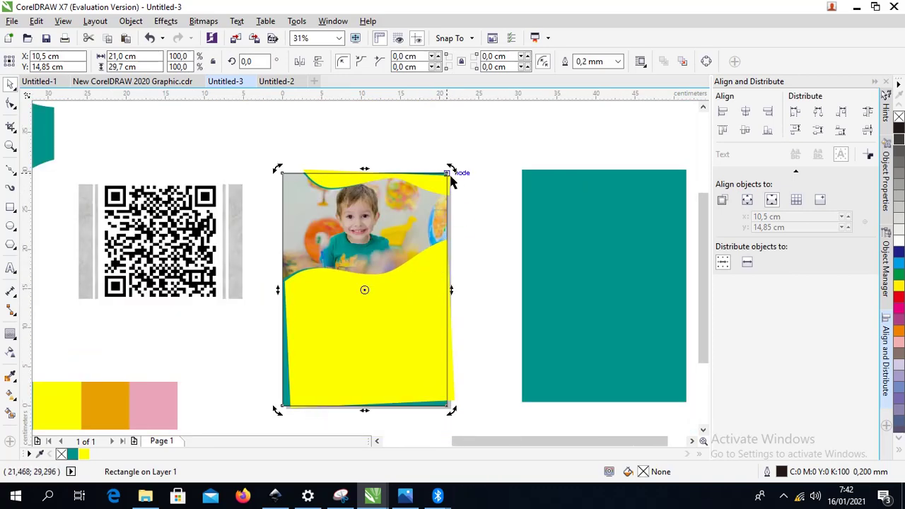
scroll(461, 173, up, 2)
click(470, 160)
click(434, 167)
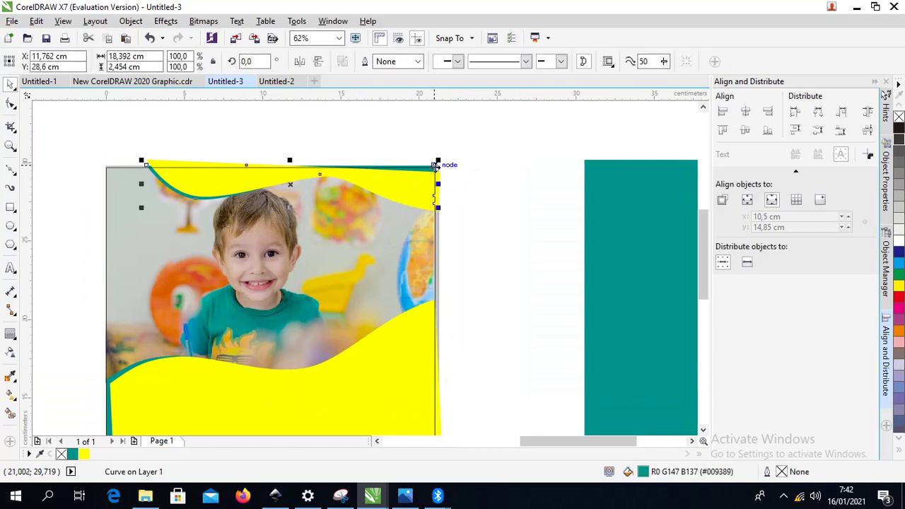
scroll(446, 181, up, 4)
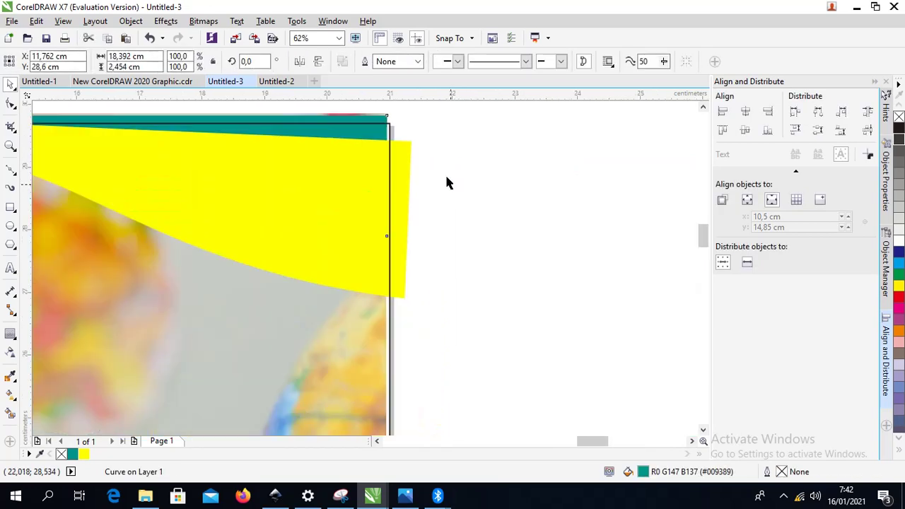
shift+click(408, 151)
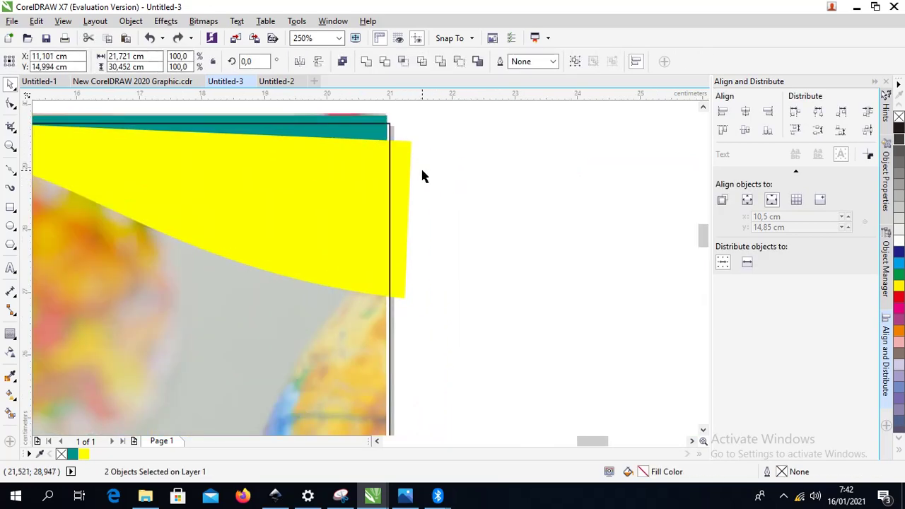
scroll(445, 164, down, 2)
key(F5)
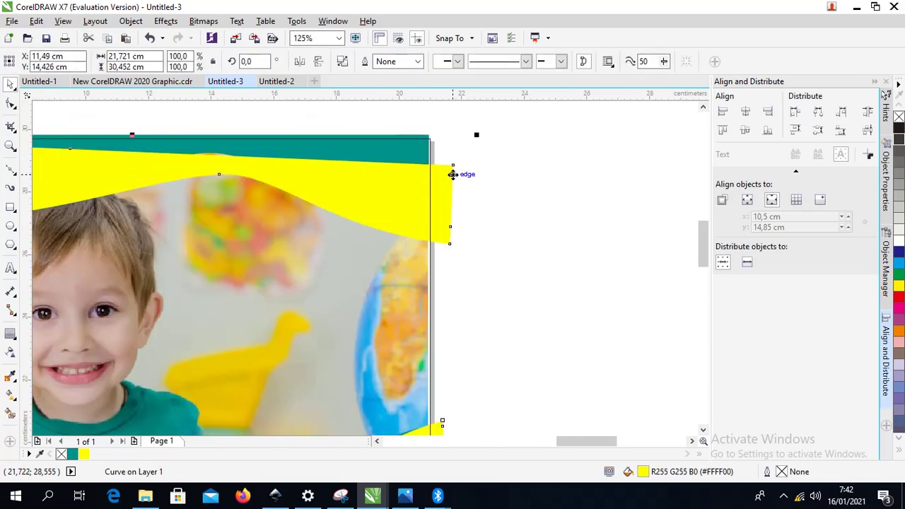
key(ctrl+z)
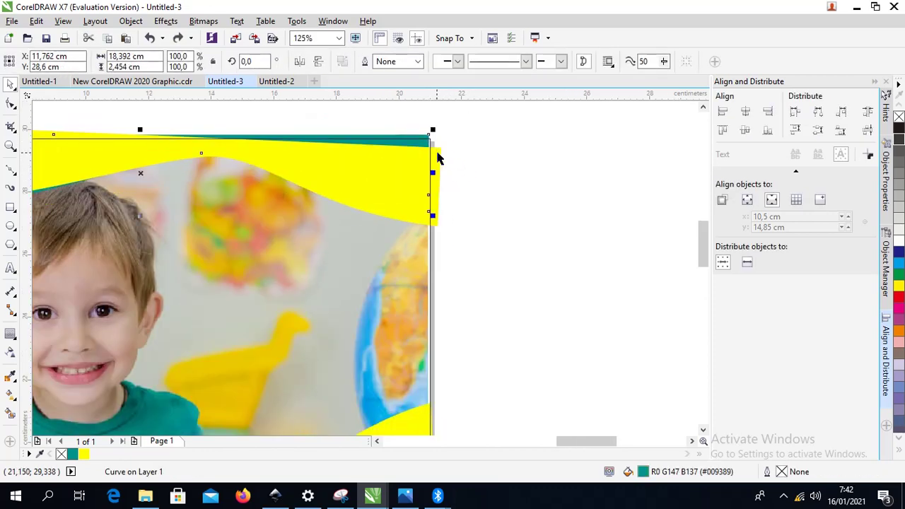
key(space)
mouse_move(436, 157)
mouse_down()
mouse_move(446, 167)
mouse_move(437, 151)
mouse_move(443, 160)
mouse_up()
key(ctrl+z)
click(482, 141)
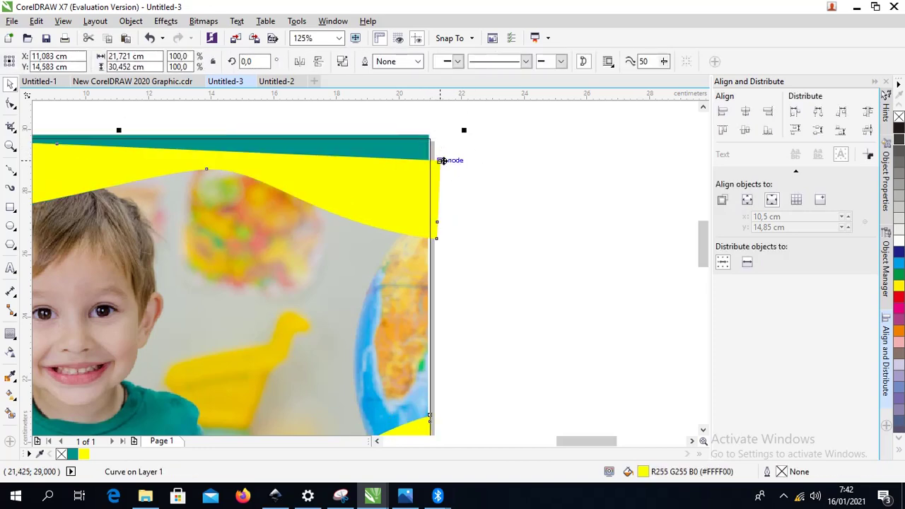
key(ctrl+z)
scroll(452, 167, down, 1)
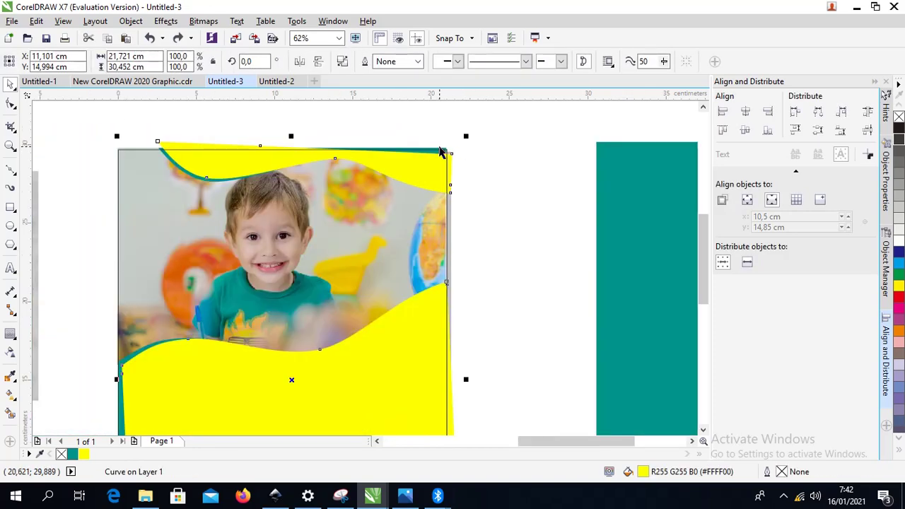
key(Escape)
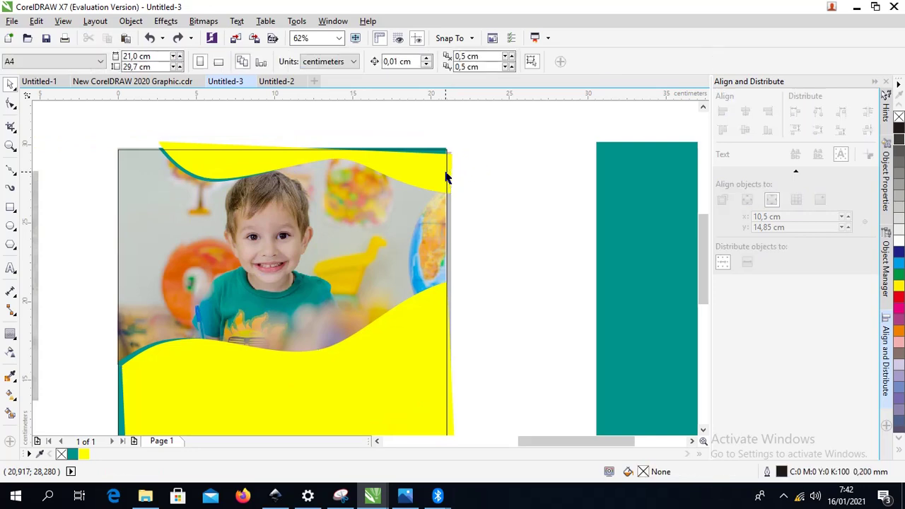
Step: Intersect the combined yellow wave curve with the A4 rectangle to create a page-fitted yellow shape
click(416, 169)
scroll(424, 339, down, 3)
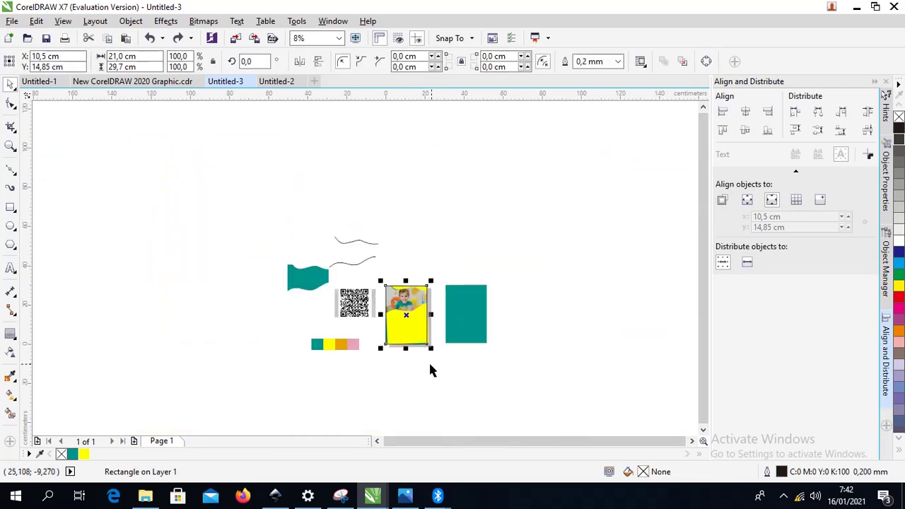
scroll(430, 370, up, 2)
shift+click(430, 260)
drag(430, 260, 515, 269)
key(ctrl+z)
scroll(437, 222, up, 1)
scroll(416, 206, down, 2)
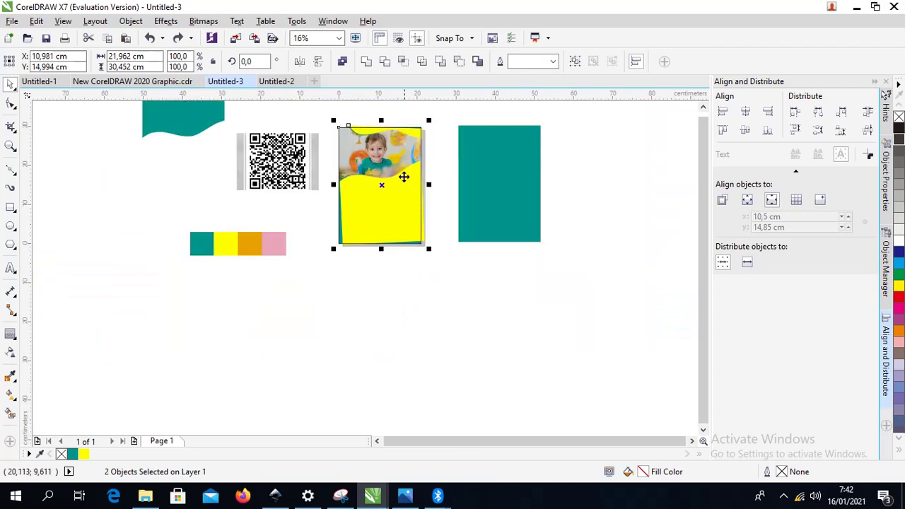
scroll(394, 129, up, 1)
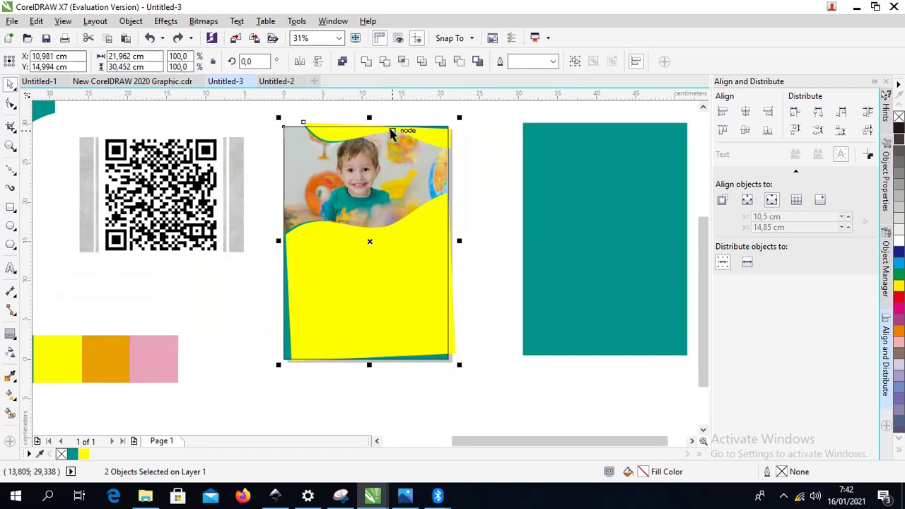
click(403, 62)
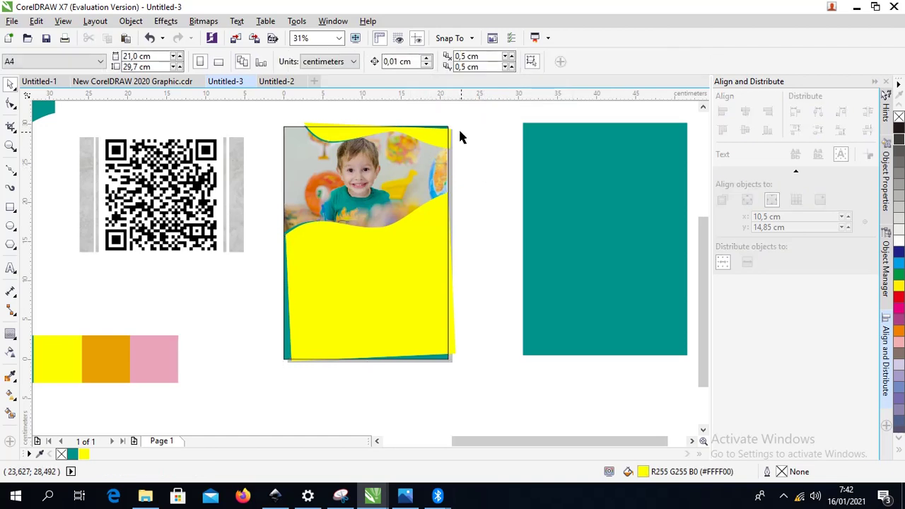
Step: Delete the original oversized yellow curve and the unfilled A4 rectangle, keeping only the page-fitted yellow shape
drag(450, 135, 580, 147)
key(Delete)
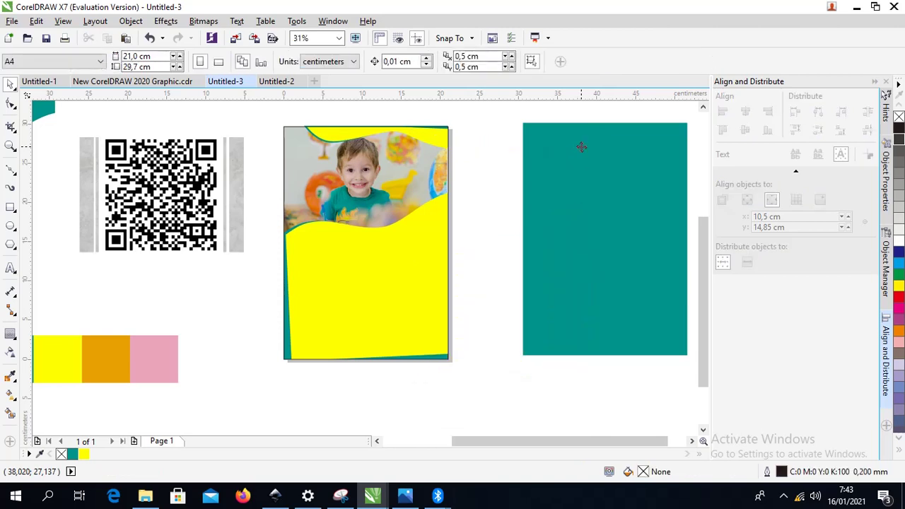
drag(359, 280, 251, 286)
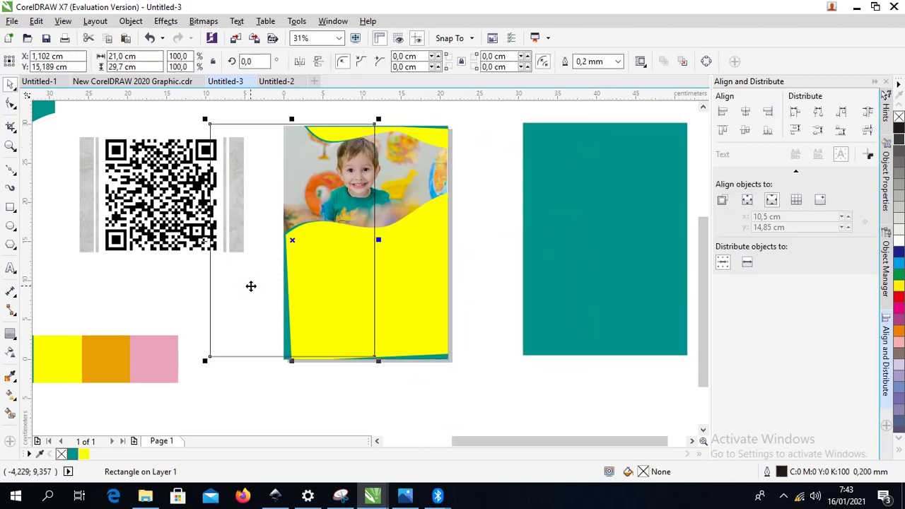
key(Delete)
Step: Place the page-fitted yellow curve behind the teal waves but in front of the child's photo in the stacking order
click(367, 285)
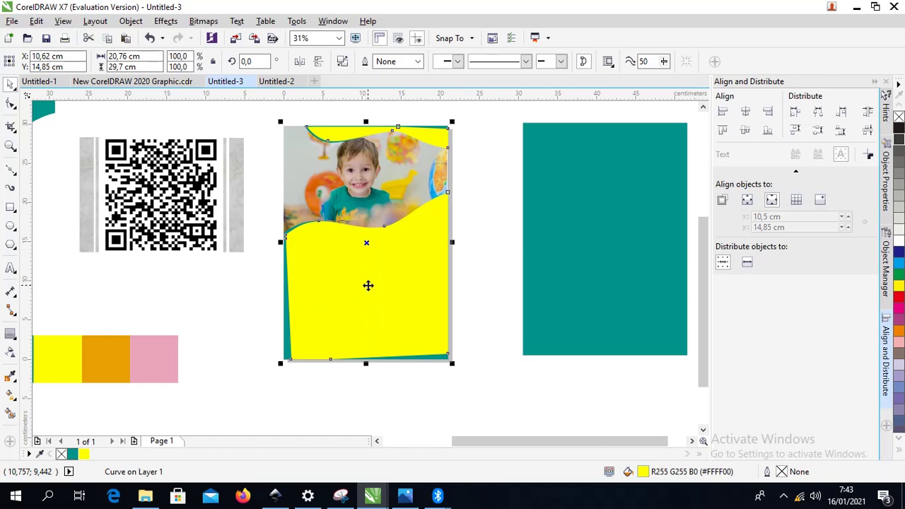
key(shift+Page_Down)
key(ctrl+Page_Up)
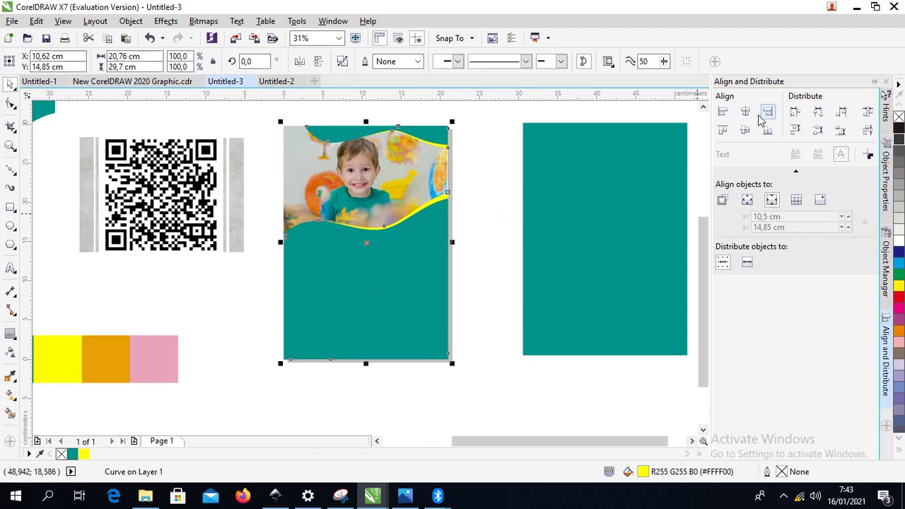
click(462, 150)
scroll(414, 149, up, 2)
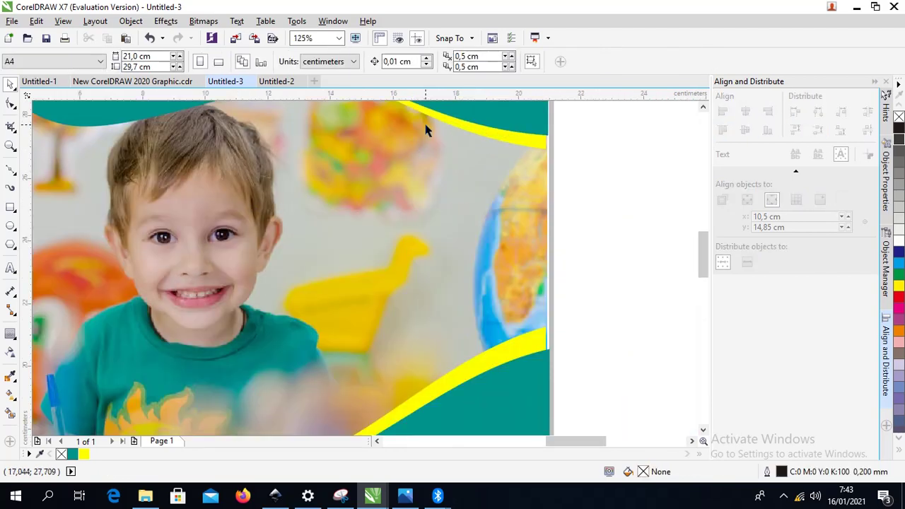
Step: Set the alignment reference to the page edge and align the yellow wave curve to the page's right edge
scroll(426, 125, down, 1)
click(472, 239)
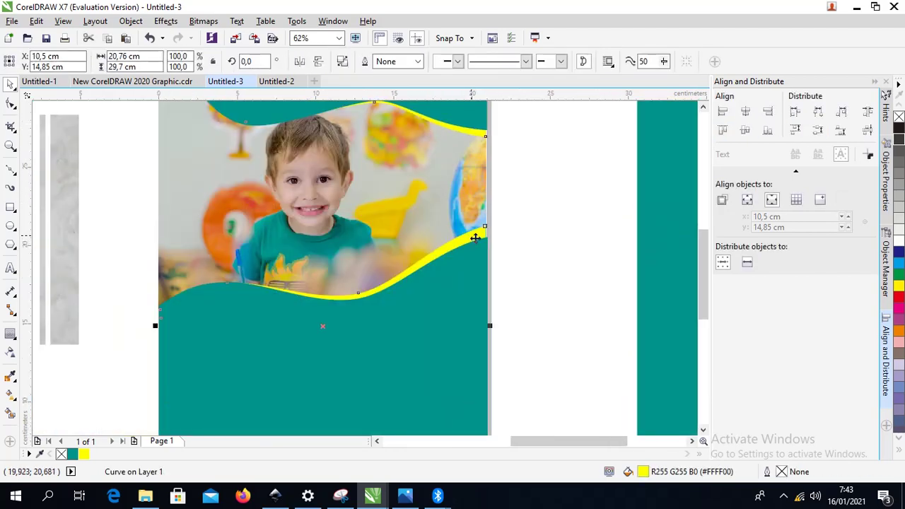
click(768, 112)
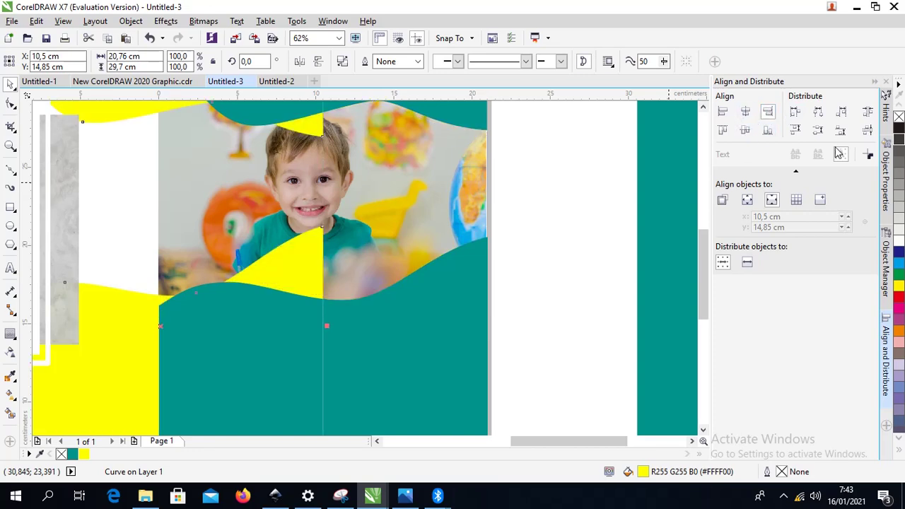
scroll(557, 180, down, 4)
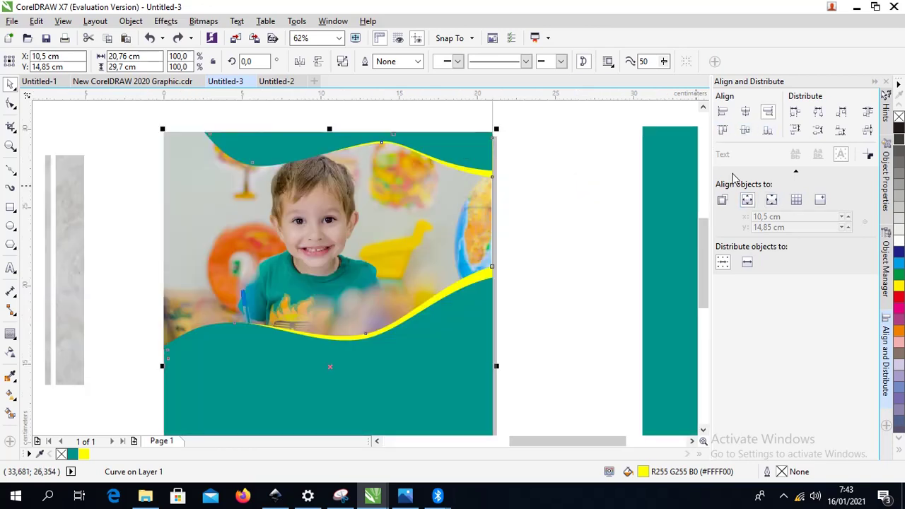
click(768, 112)
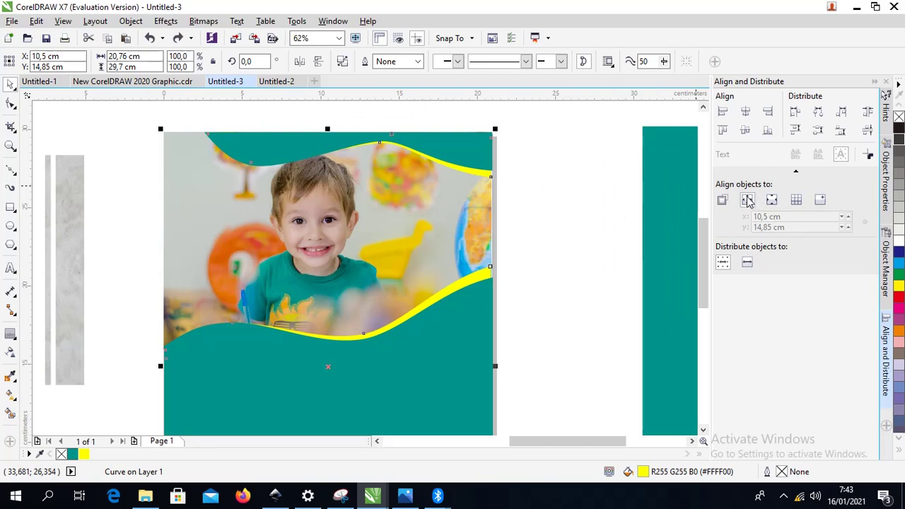
click(774, 113)
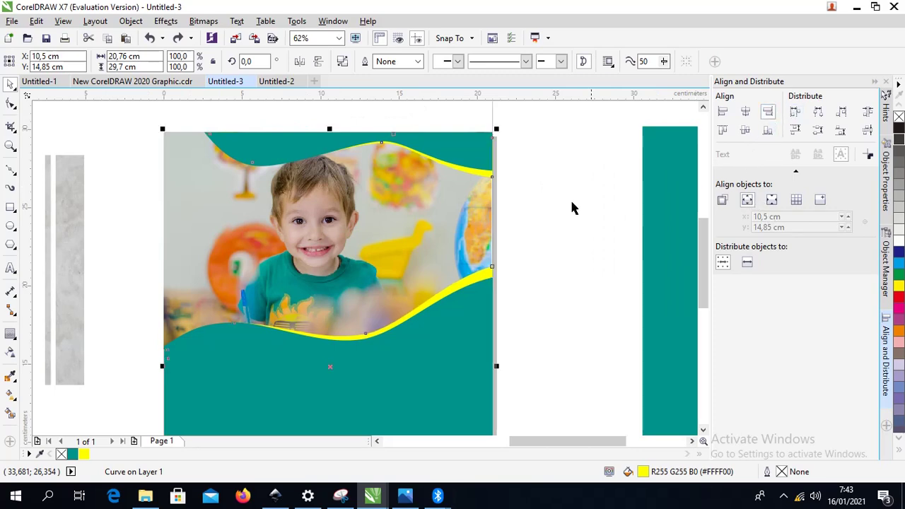
click(540, 173)
Step: Align the child's photo and the lower teal wave to the page's right edge
scroll(371, 226, up, 3)
scroll(379, 224, down, 2)
click(379, 224)
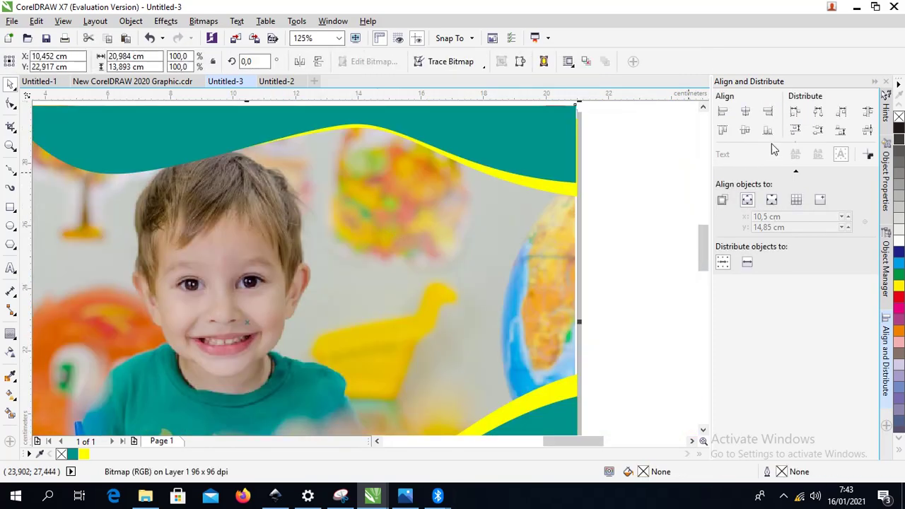
click(769, 114)
click(649, 159)
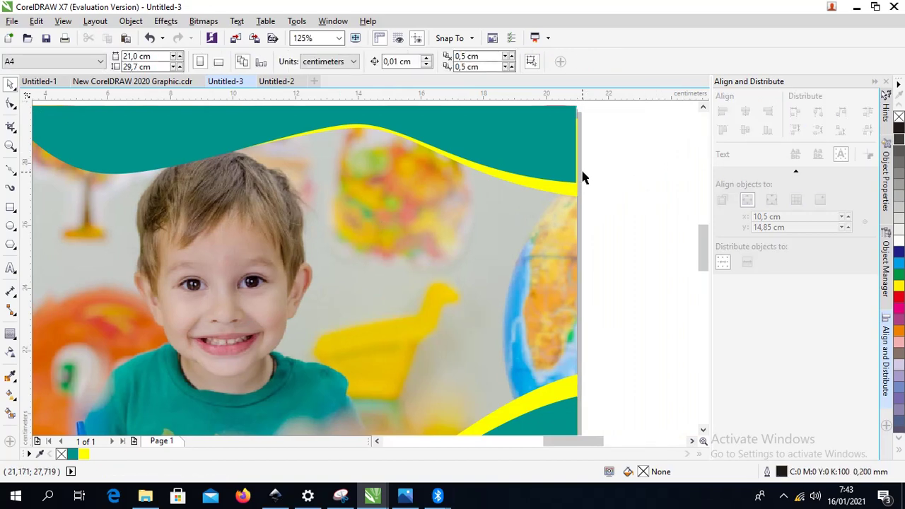
scroll(576, 174, down, 3)
click(571, 172)
click(769, 115)
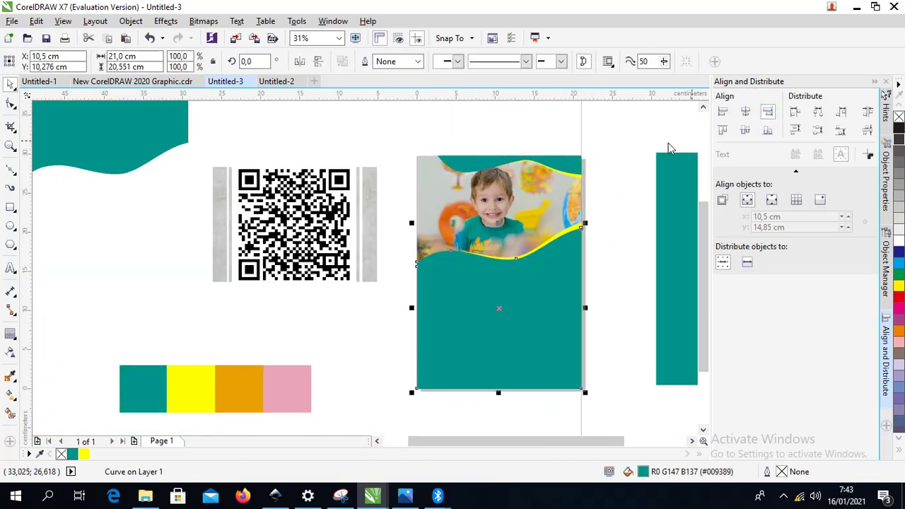
click(616, 142)
Step: Pull the grey concrete texture away from the QR code and enlarge it proportionally to about 65,5 by 45,8 cm
scroll(466, 222, down, 1)
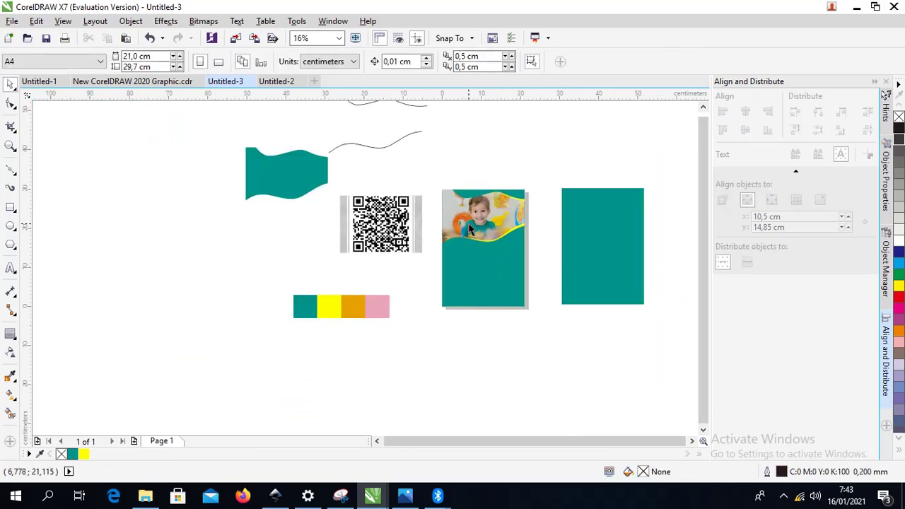
scroll(467, 222, up, 1)
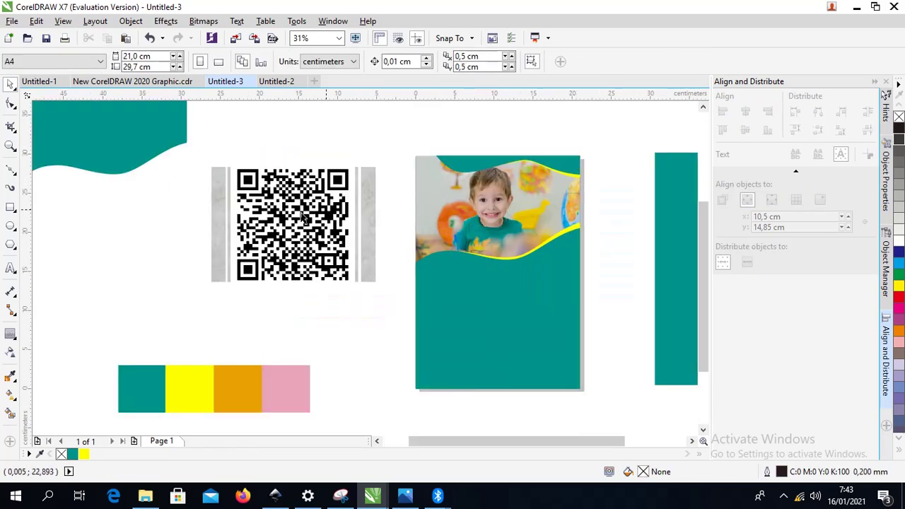
scroll(324, 209, down, 3)
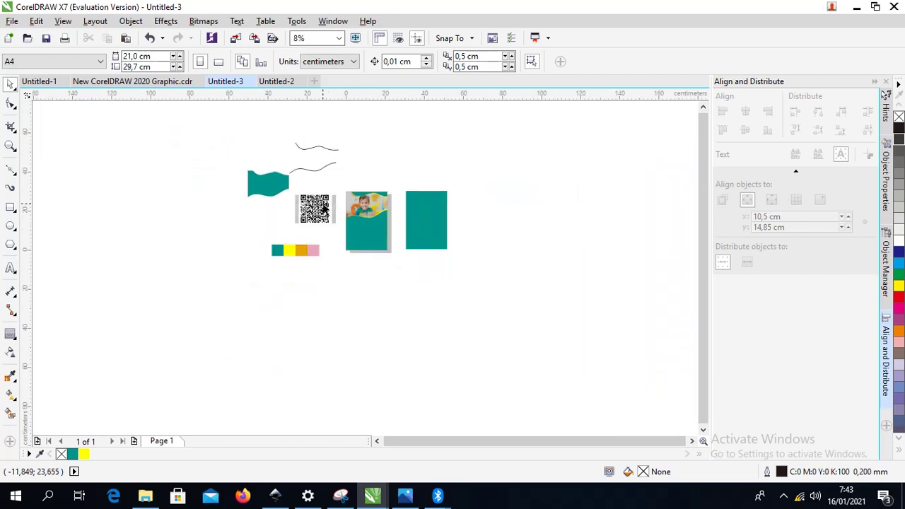
drag(302, 214, 364, 261)
scroll(367, 242, up, 3)
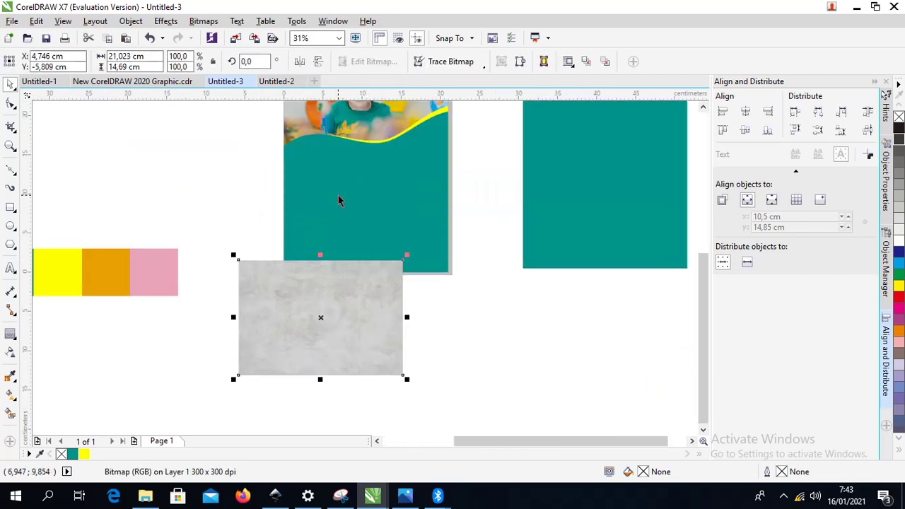
drag(408, 379, 509, 445)
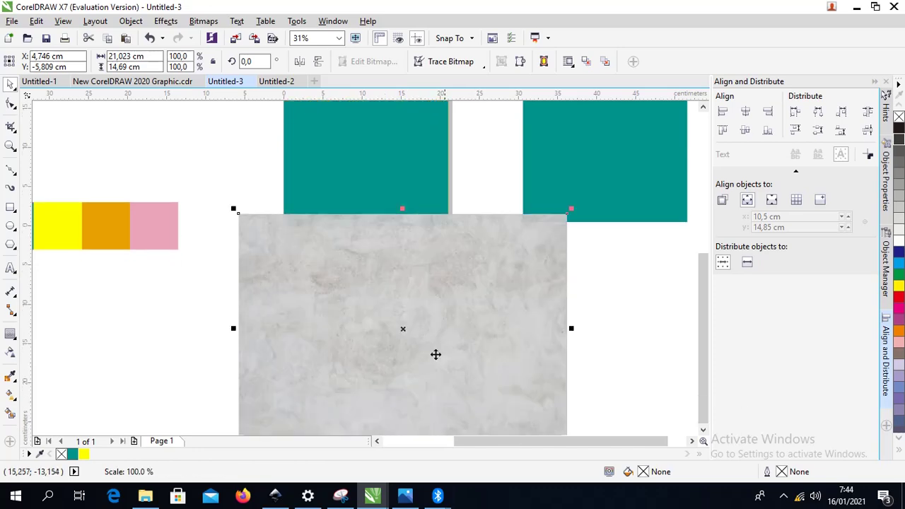
scroll(388, 255, down, 3)
drag(387, 255, 360, 243)
scroll(323, 192, up, 3)
scroll(456, 295, down, 2)
drag(456, 295, 429, 292)
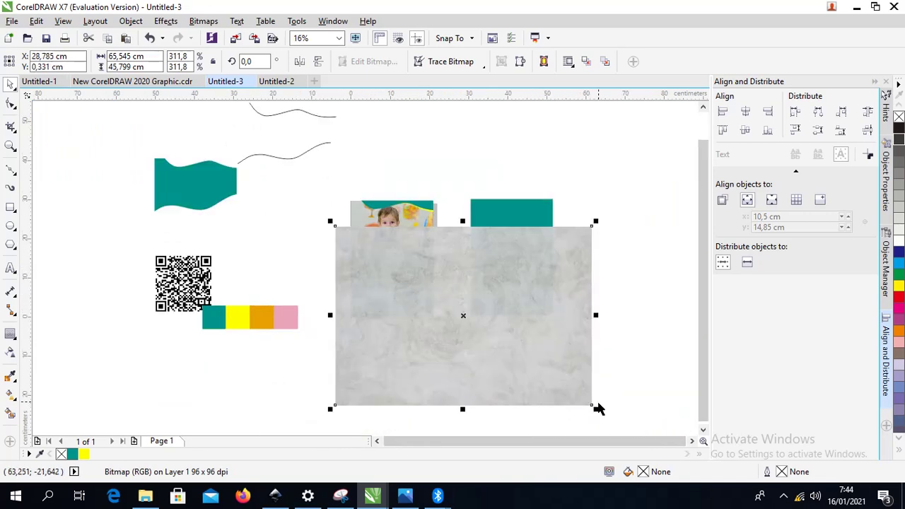
Step: Shrink the grey texture proportionally to about 35,6 by 24,9 cm and place it beside the page, over the spare teal rectangle
drag(595, 407, 509, 350)
drag(443, 315, 552, 319)
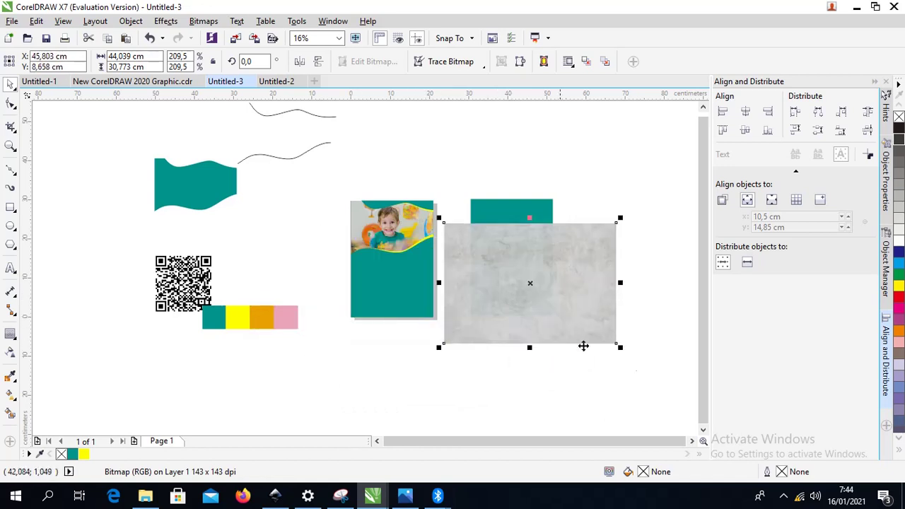
drag(625, 353, 587, 324)
Step: Duplicate the lower teal wave and place the copy on top of the grey texture beside the page
click(408, 286)
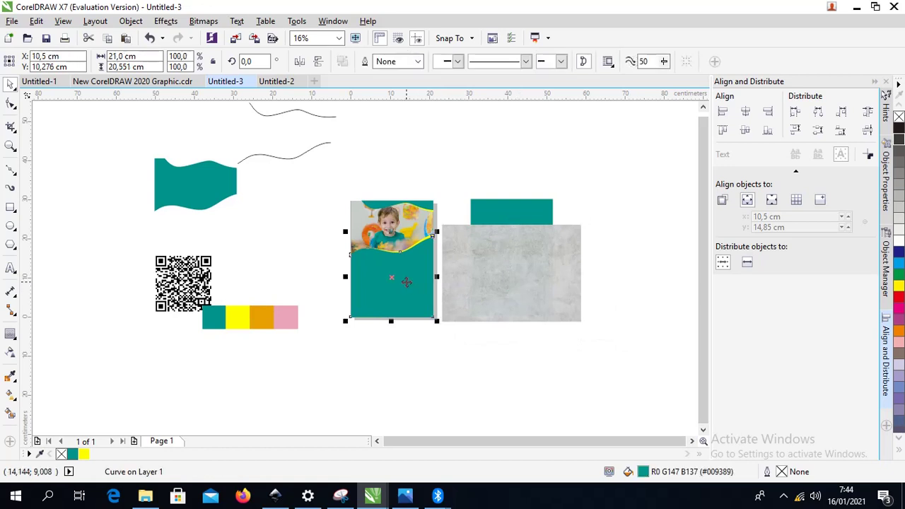
drag(410, 281, 509, 274)
scroll(528, 262, up, 2)
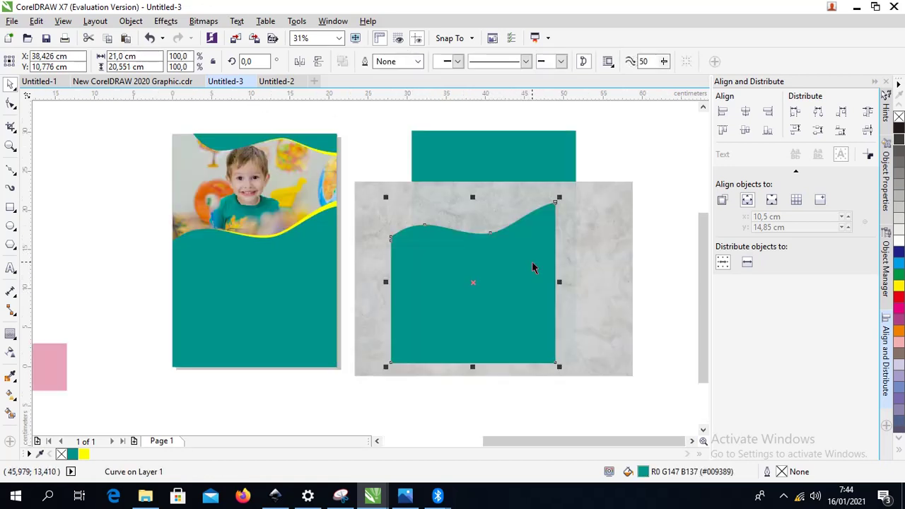
Step: Lock the grey texture's proportions and set its height to 20,551 cm to match the copied teal wave
click(584, 226)
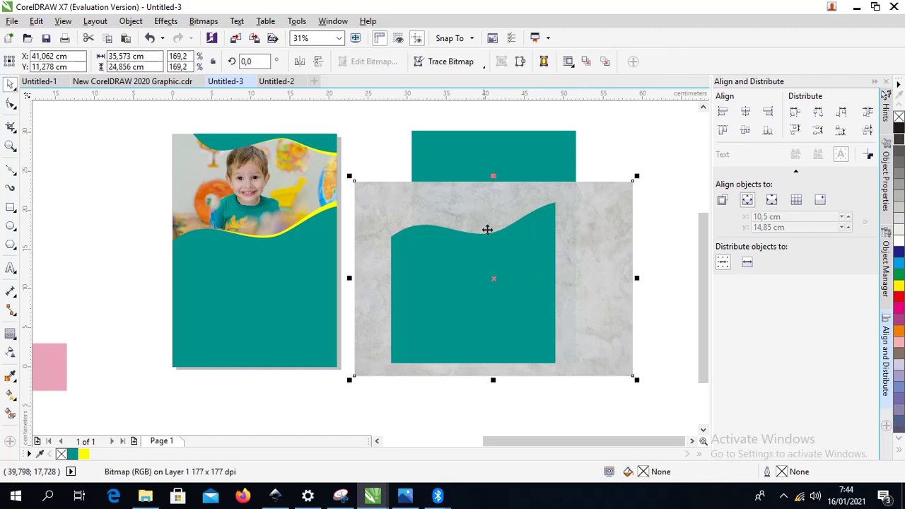
click(529, 240)
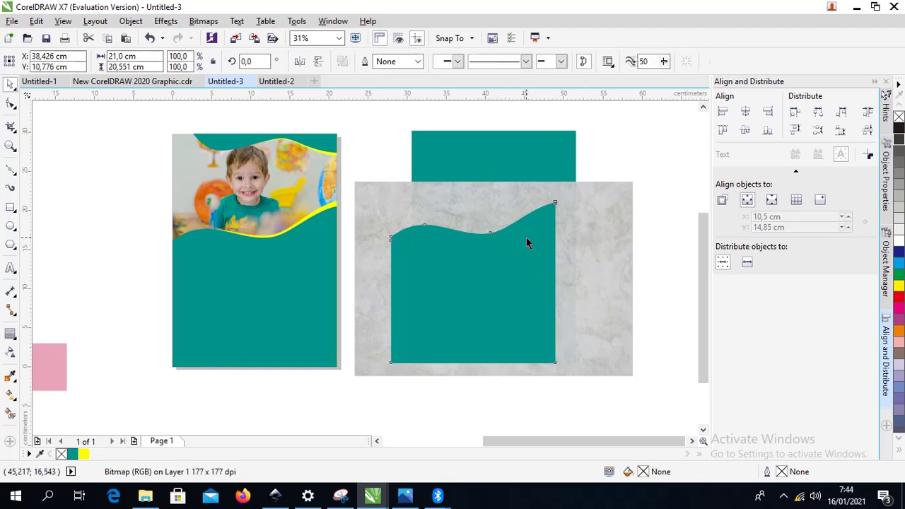
click(596, 234)
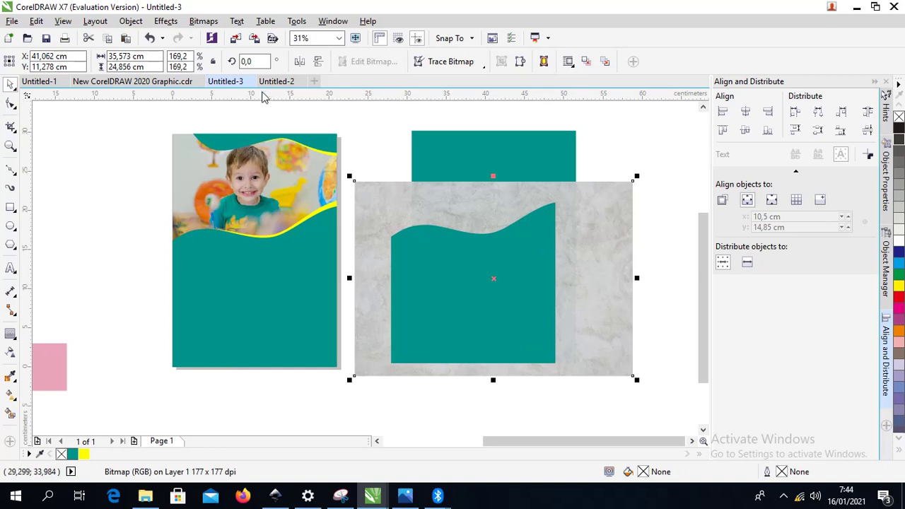
click(213, 63)
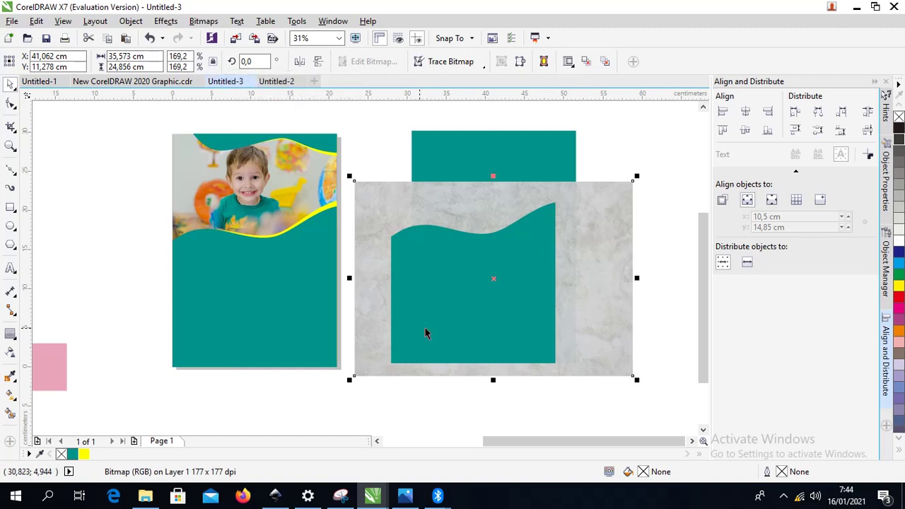
click(483, 282)
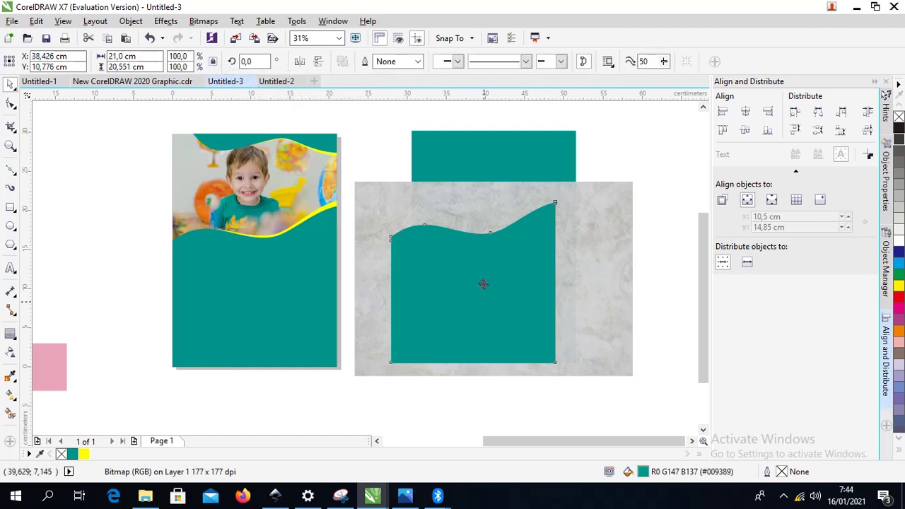
click(151, 64)
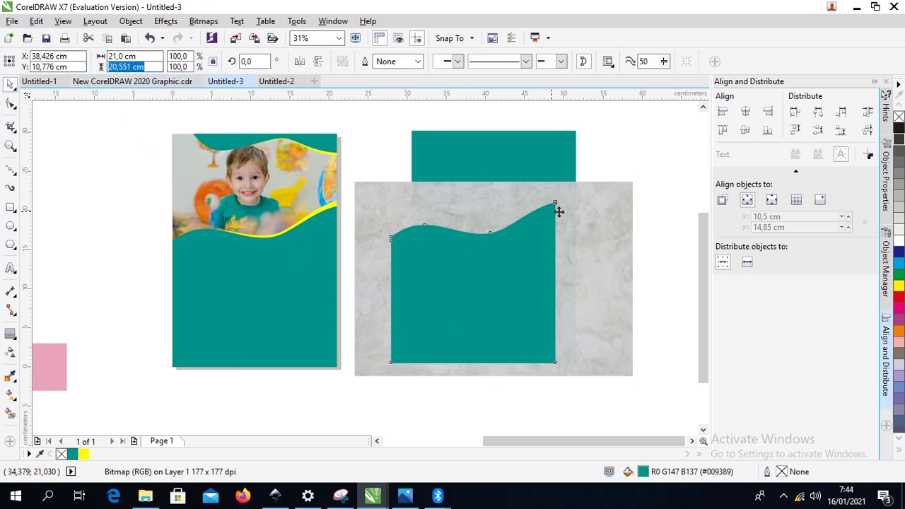
click(601, 205)
click(149, 67)
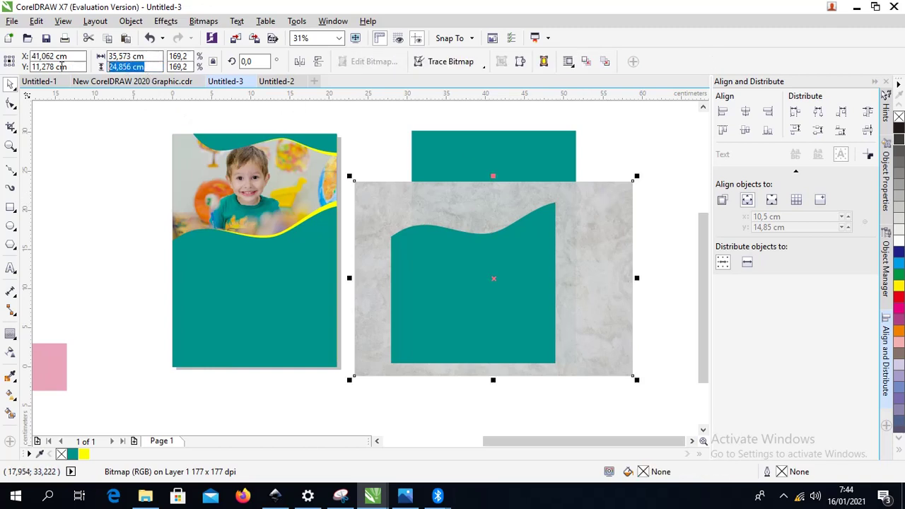
text(20,551)
key(Return)
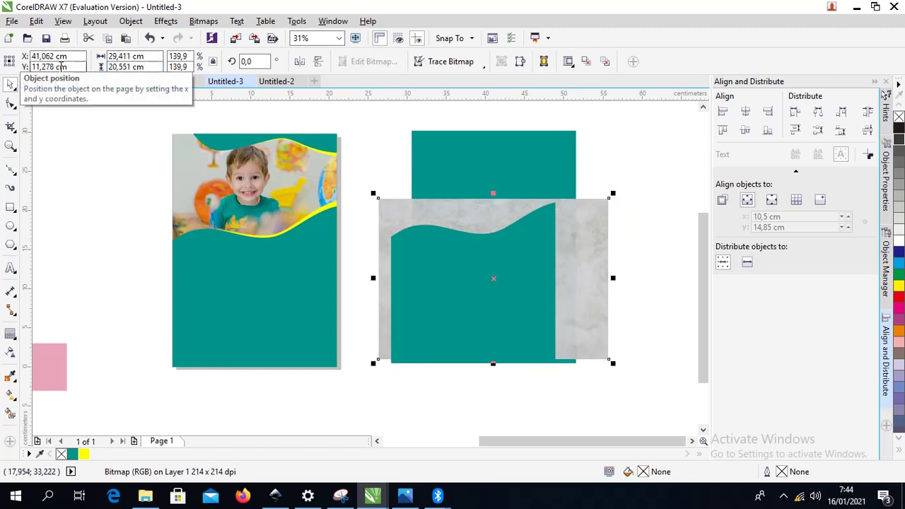
Step: Center the grey texture horizontally on the copied teal wave
shift+click(443, 260)
key(c)
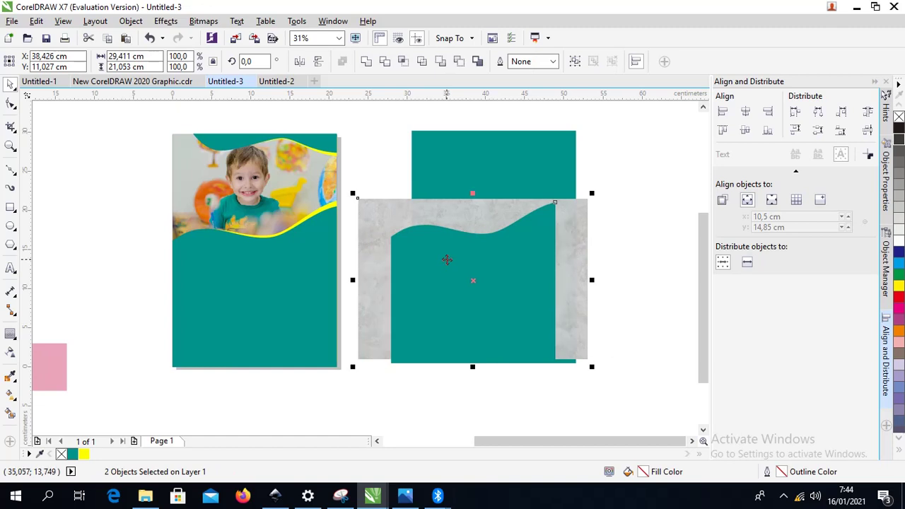
Step: Align the copied teal wave and the grey texture to the same vertical center
click(659, 223)
click(534, 247)
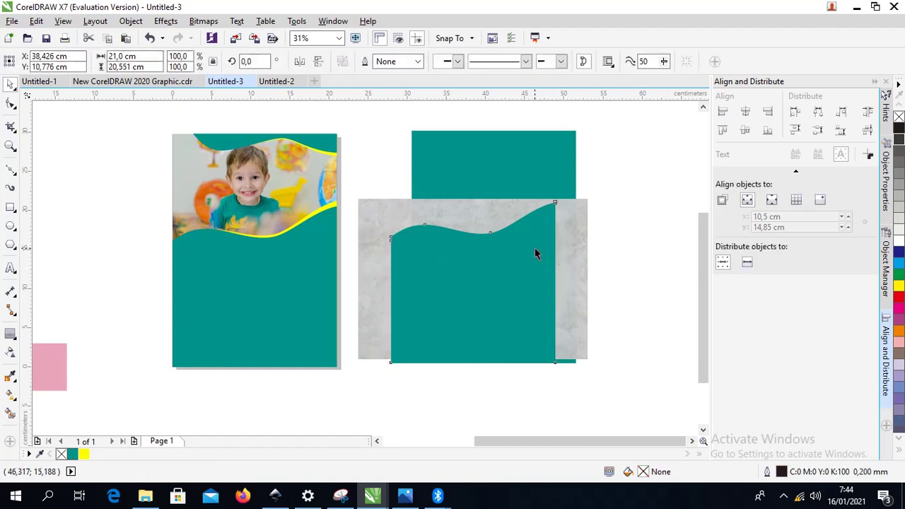
shift+click(581, 229)
click(652, 242)
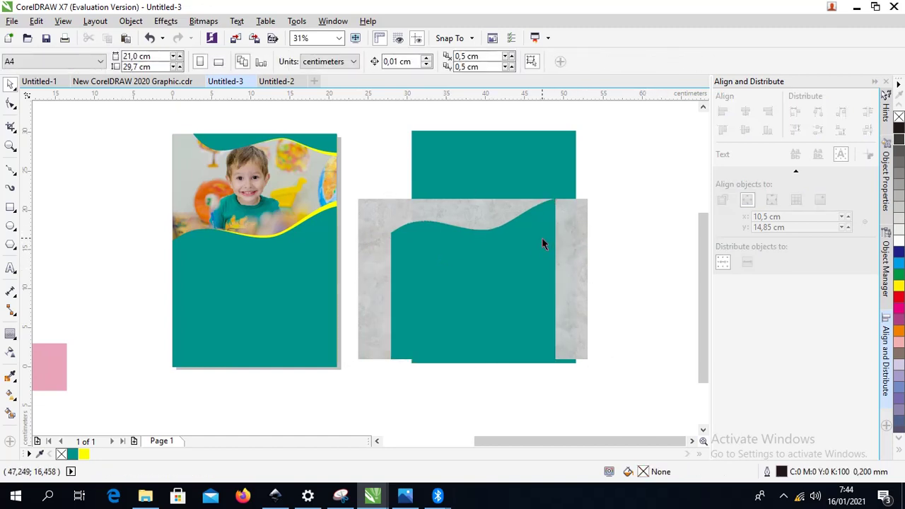
Step: PowerClip the grey texture inside the copied teal wave beside the page
click(541, 239)
click(576, 244)
right_click(576, 243)
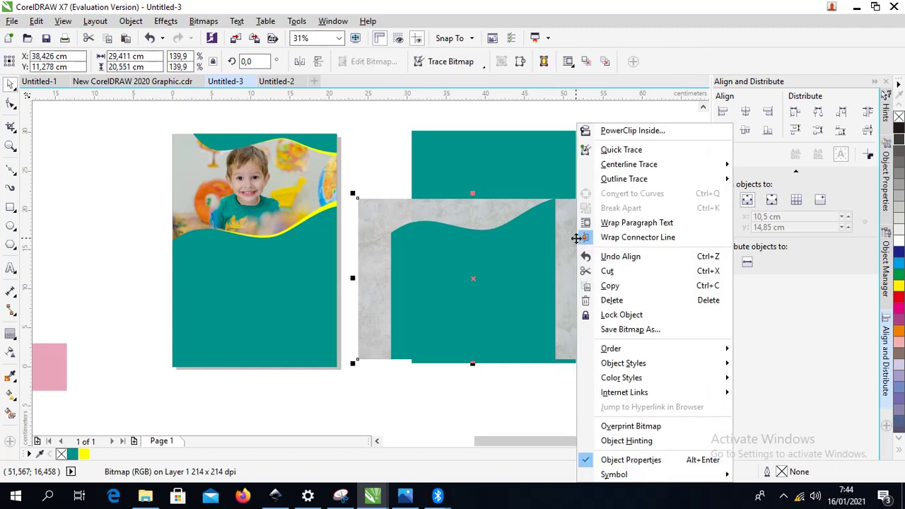
click(597, 133)
click(504, 242)
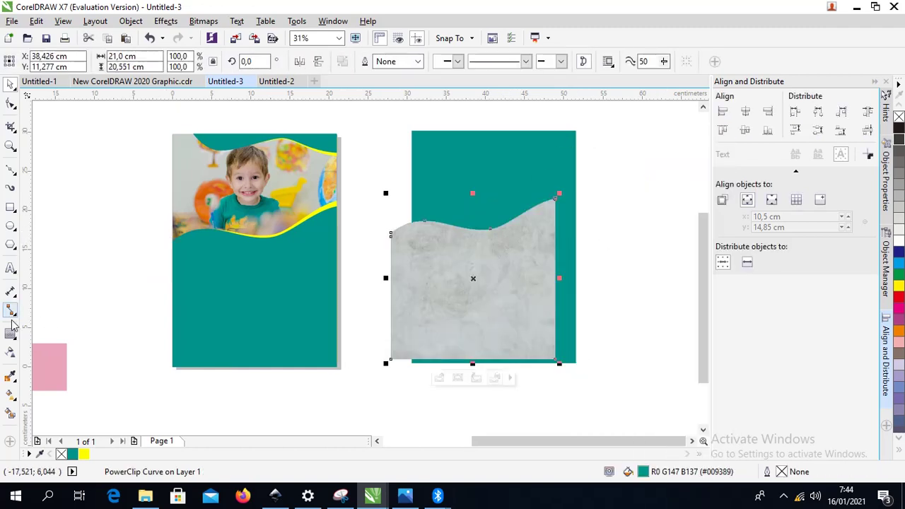
Step: Apply a uniform transparency of 50 in Multiply mode to the texture-filled wave
click(10, 351)
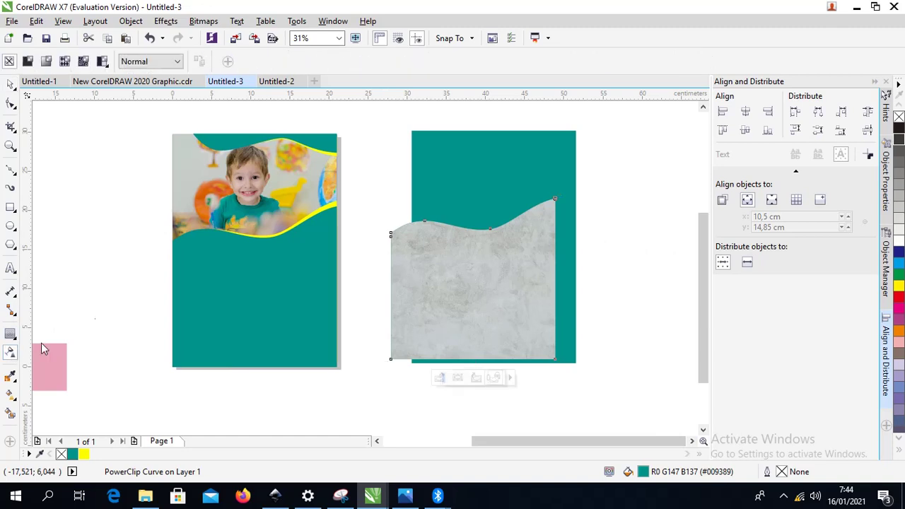
click(147, 62)
click(148, 127)
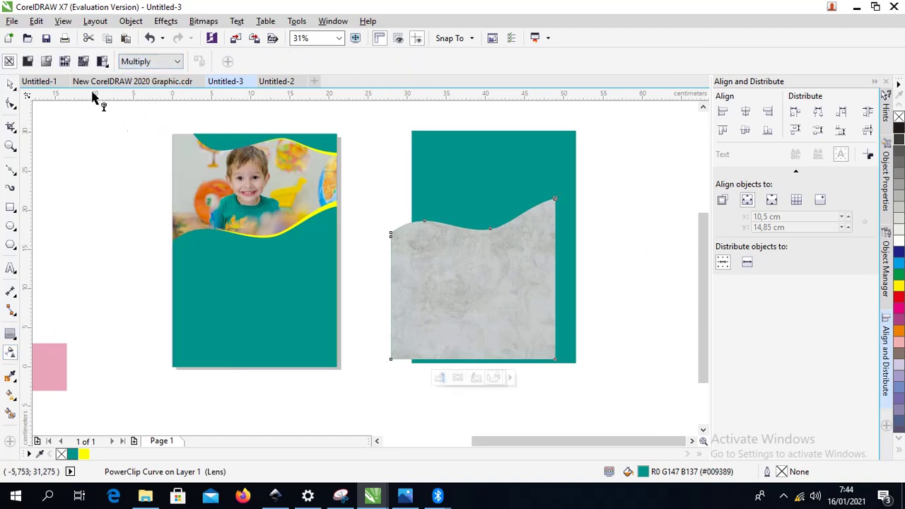
click(28, 62)
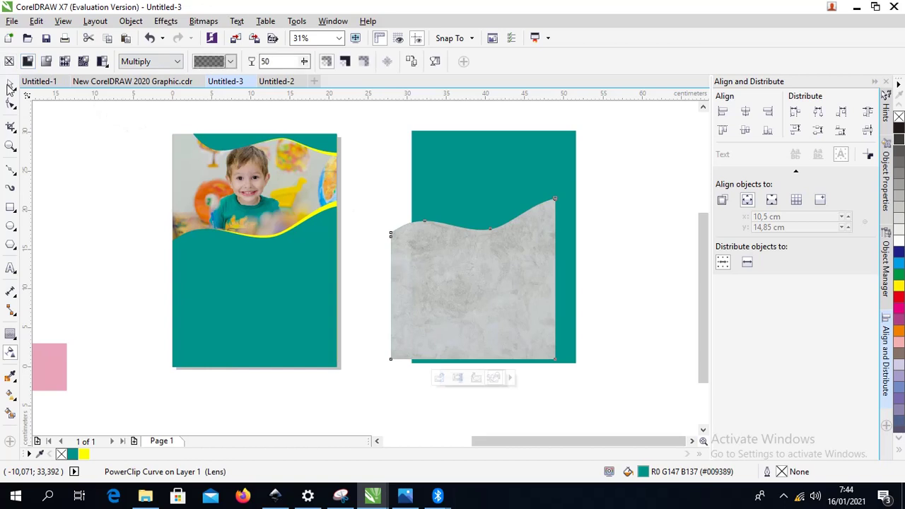
Step: Move the texture-filled wave onto the page, over the lower teal wave
click(10, 85)
drag(541, 283, 315, 289)
scroll(282, 274, up, 2)
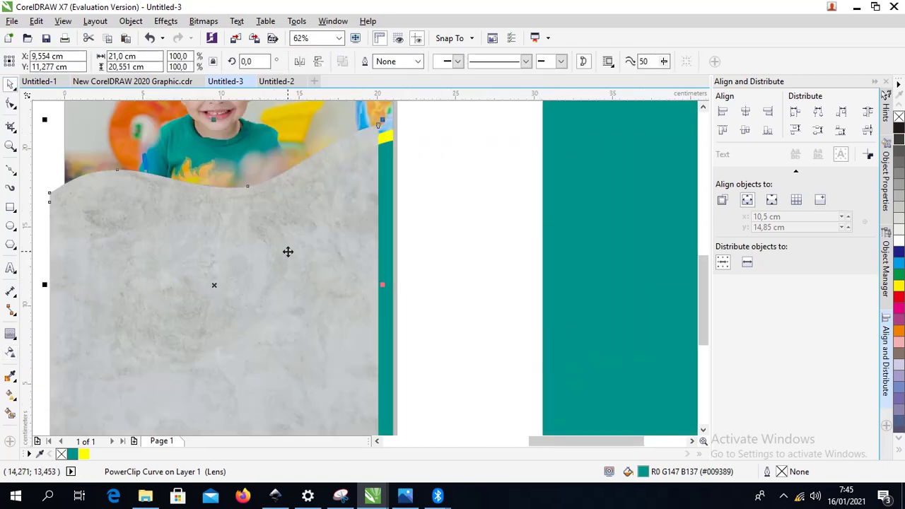
scroll(294, 253, down, 2)
drag(277, 257, 282, 279)
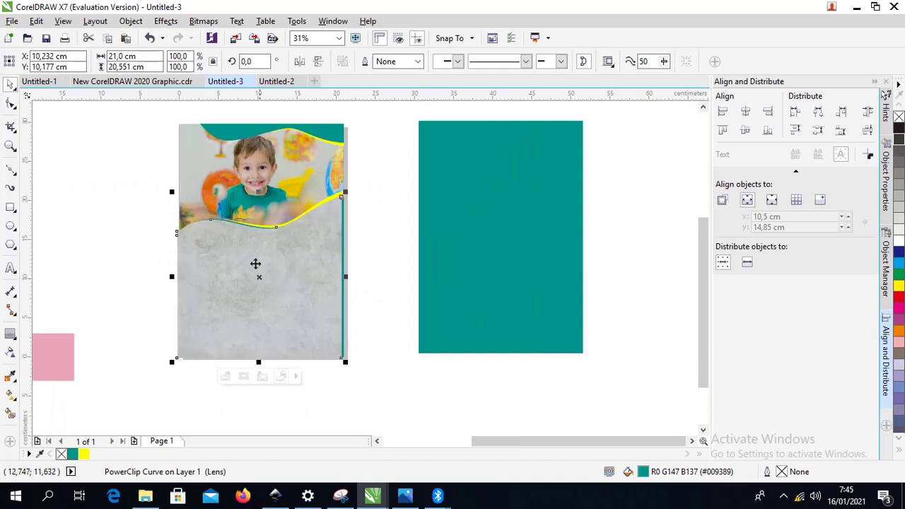
Step: Convert the texture-filled wave to a 300 dpi CMYK bitmap with anti-aliasing and a transparent background
click(203, 20)
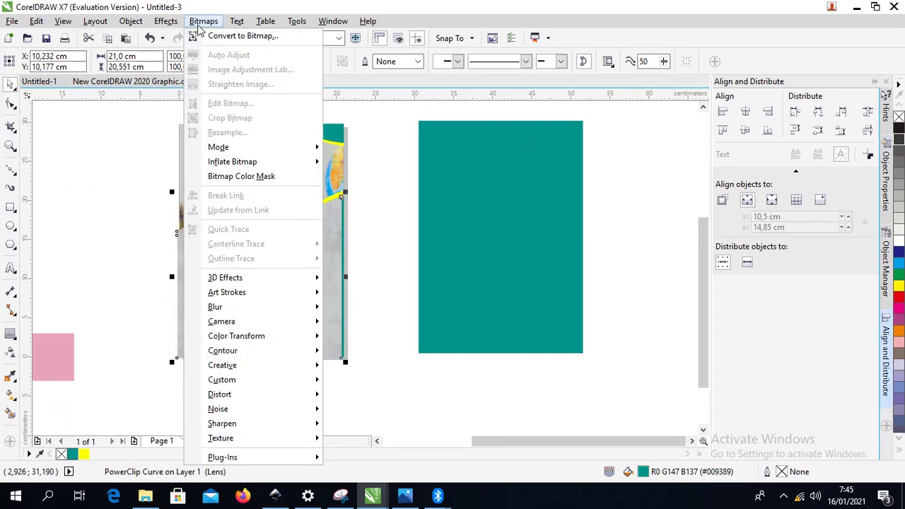
click(207, 33)
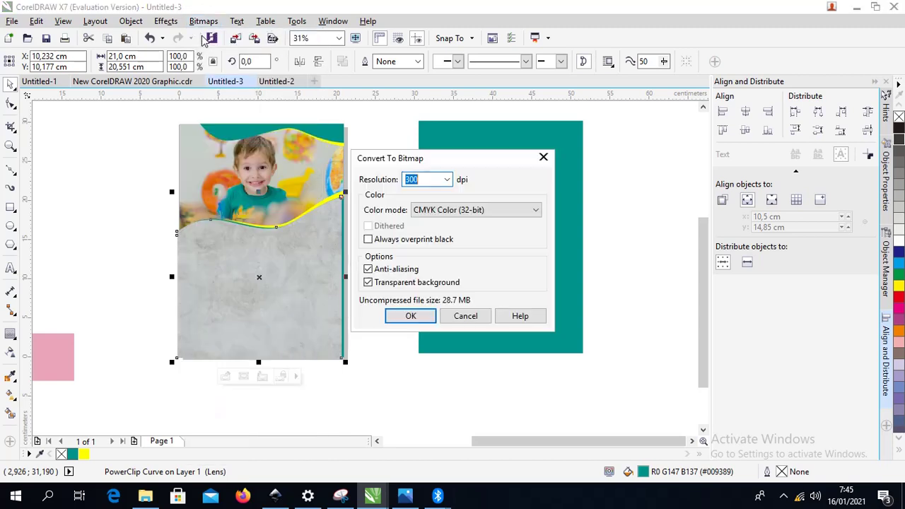
click(410, 315)
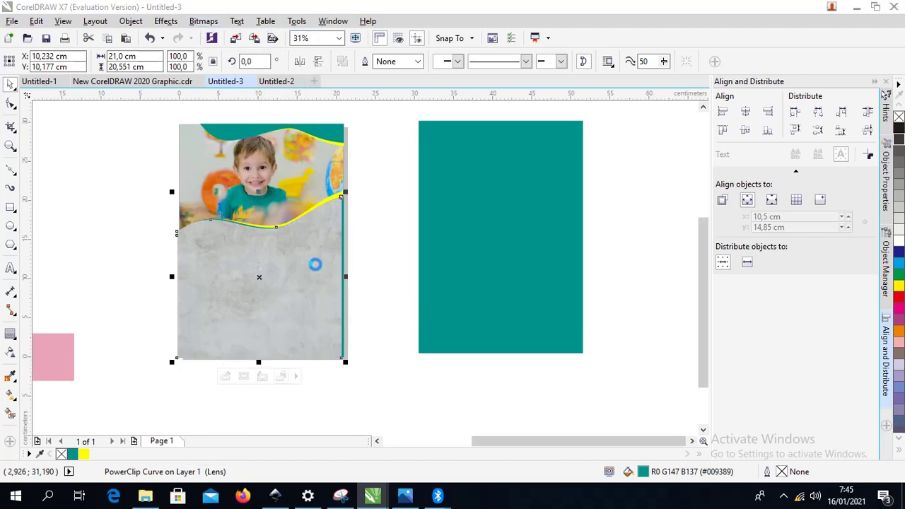
scroll(258, 266, up, 4)
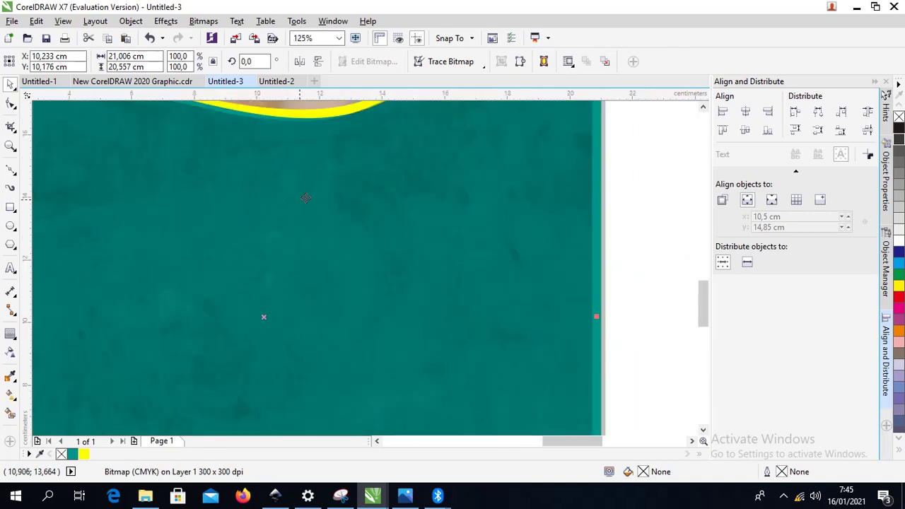
Step: Center the textured wave bitmap horizontally on the page and line its bottom edge up with the page's
scroll(356, 171, down, 2)
drag(370, 222, 481, 245)
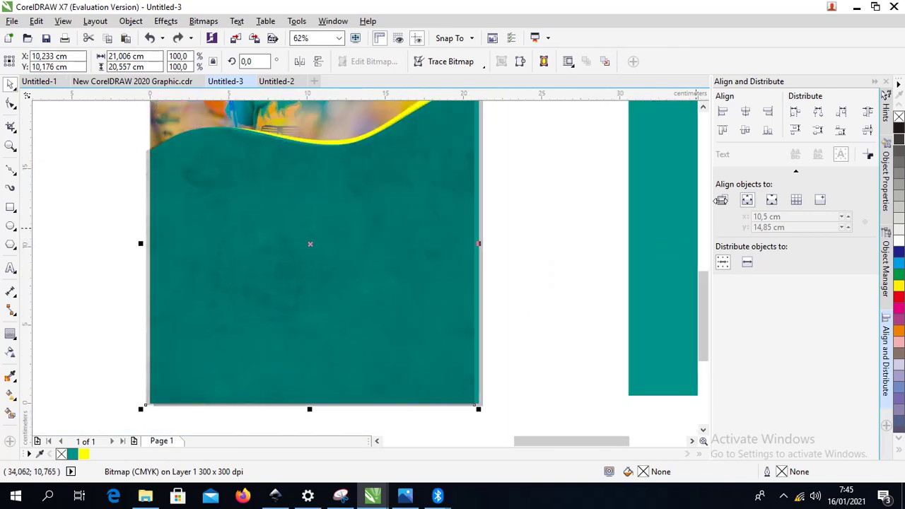
click(748, 116)
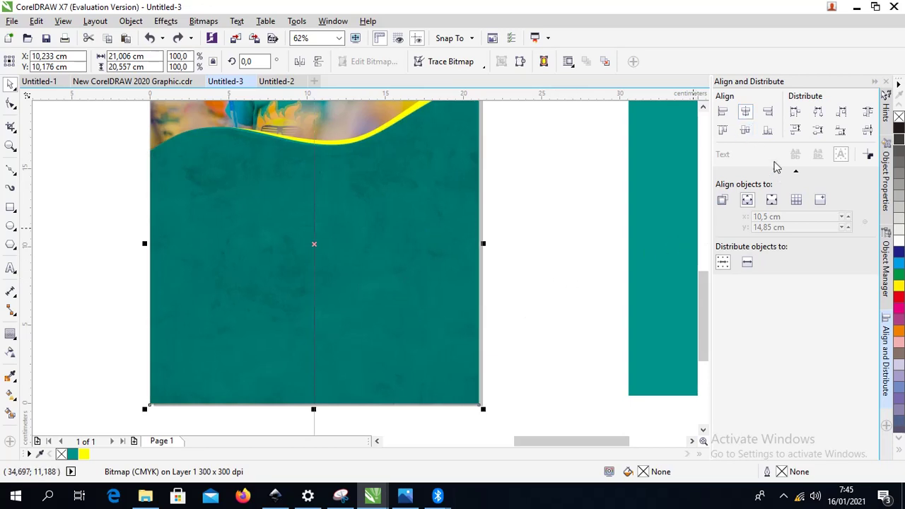
click(486, 204)
Step: Place the QR code near the right edge of the brochure's lower teal area and shrink it proportionally to about 4,5 cm
scroll(487, 204, down, 2)
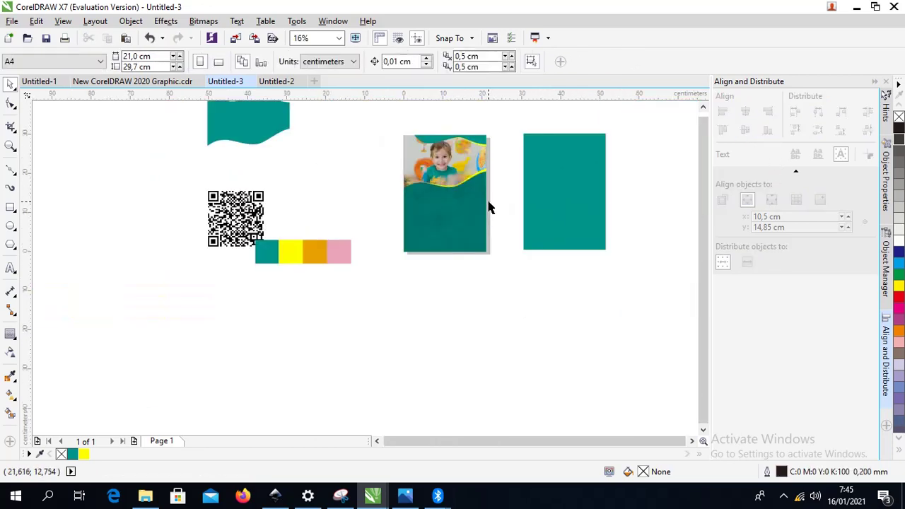
scroll(461, 160, up, 1)
scroll(238, 255, down, 1)
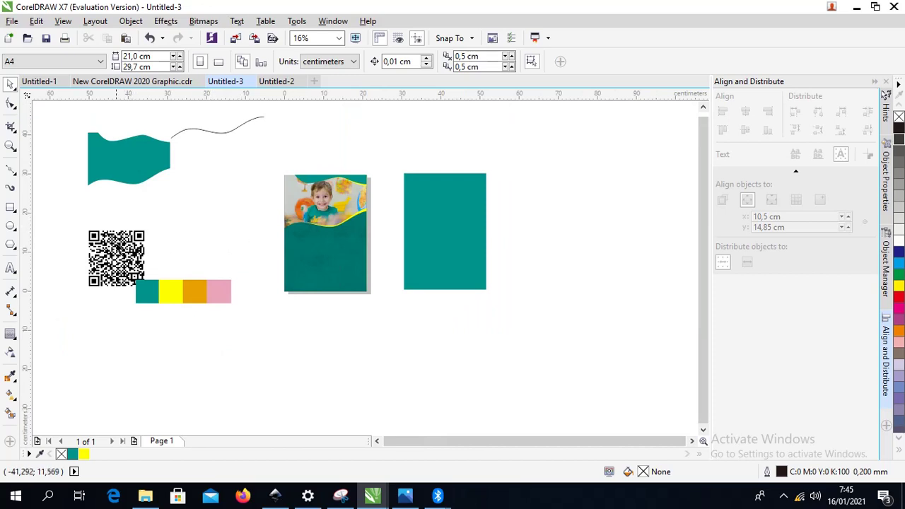
drag(128, 249, 316, 237)
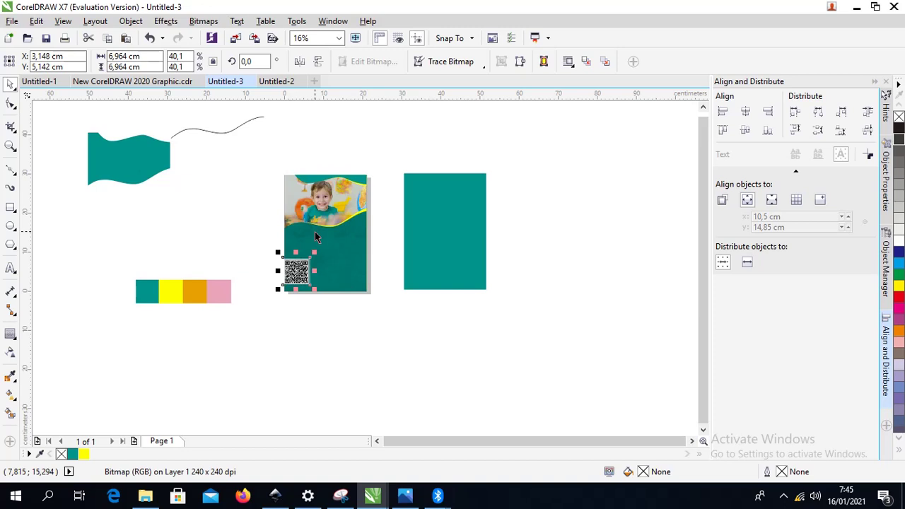
scroll(319, 249, up, 2)
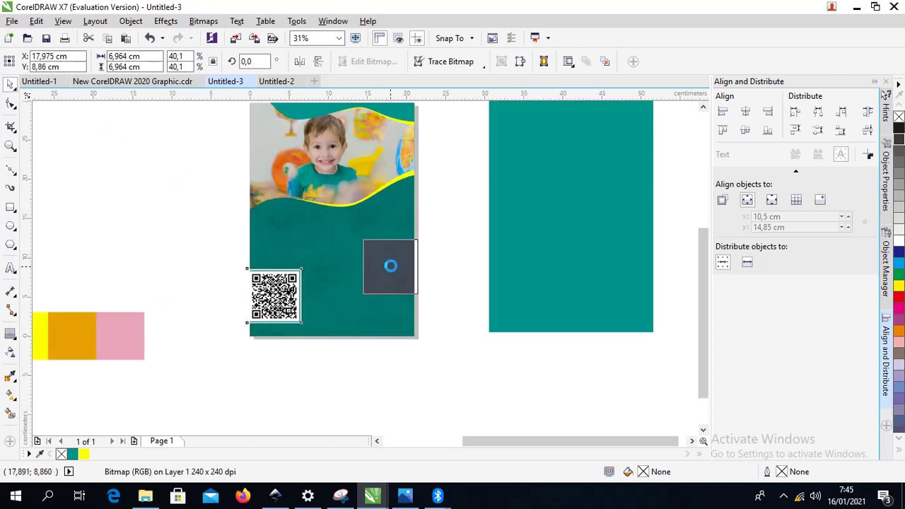
drag(422, 236, 404, 250)
drag(422, 299, 391, 275)
click(442, 239)
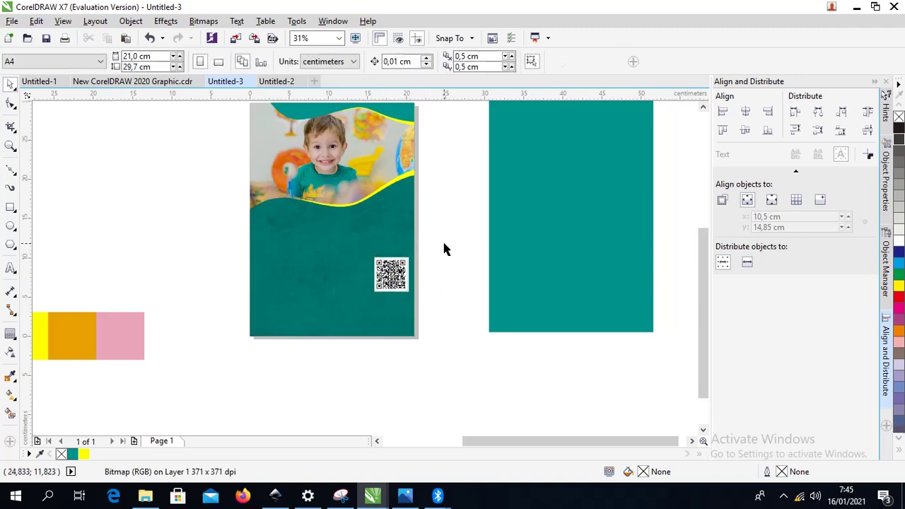
Step: Draw a rectangle starting at the page's left edge, just above the bottom of the teal area
scroll(307, 337, up, 1)
click(314, 297)
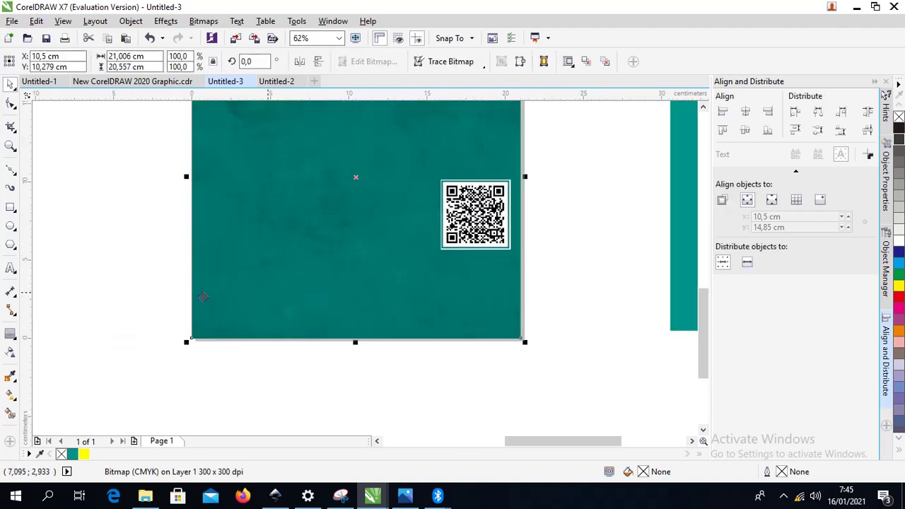
click(11, 207)
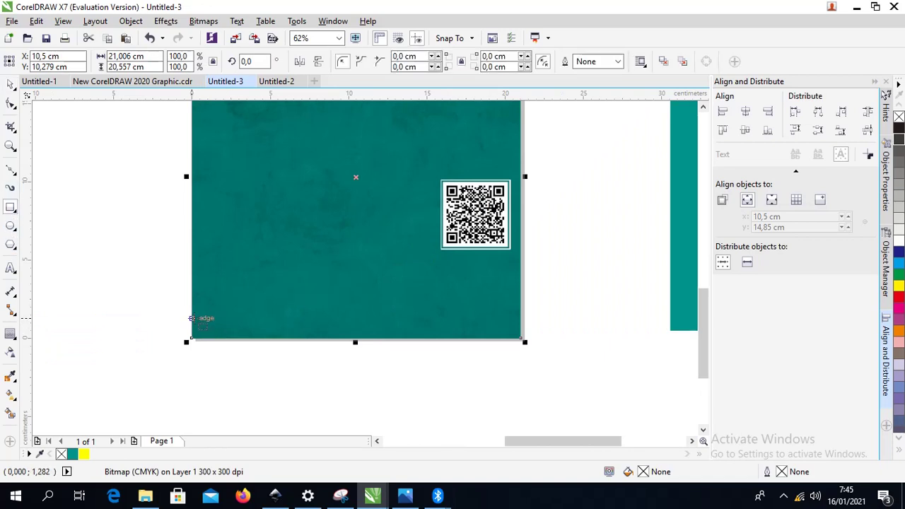
Step: Draw a strip about 21 by 1.28 cm along the flyer's bottom edge and fill it with the sample swatch's orange, without outline
drag(191, 318, 522, 339)
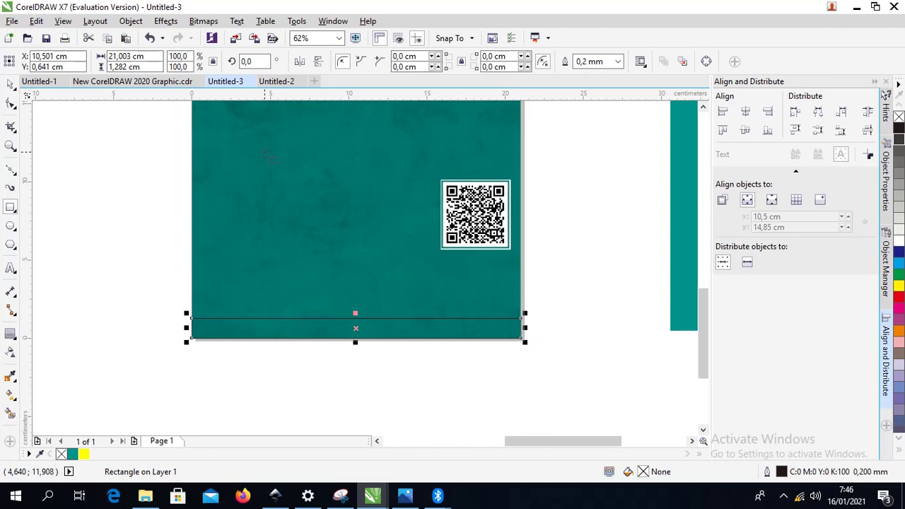
scroll(51, 331, down, 3)
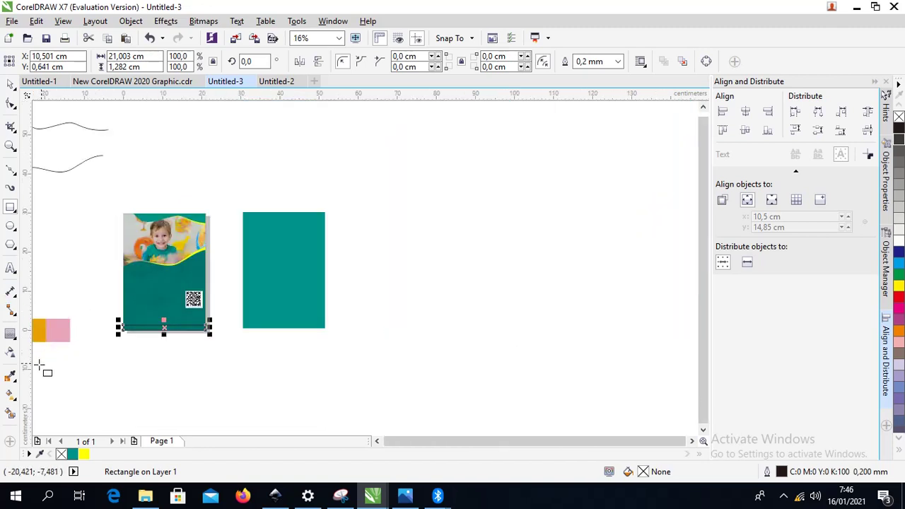
click(10, 377)
click(39, 328)
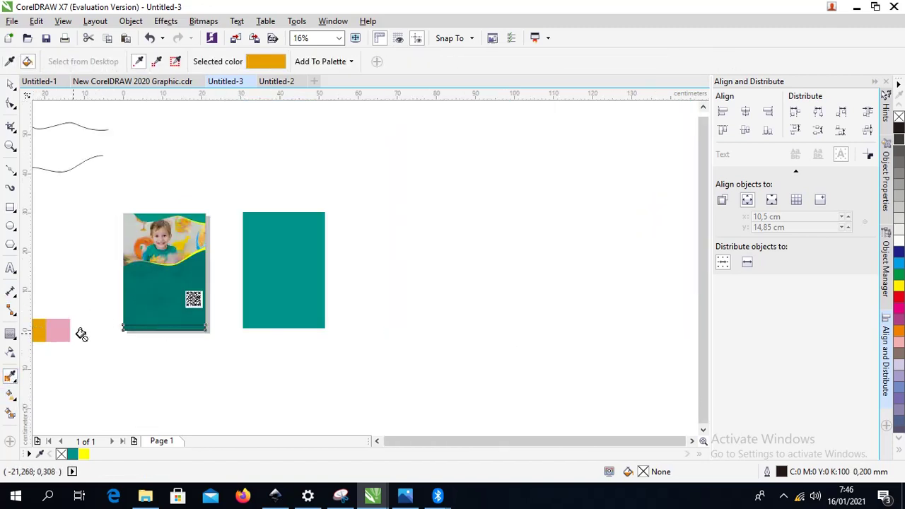
scroll(117, 333, up, 1)
click(160, 321)
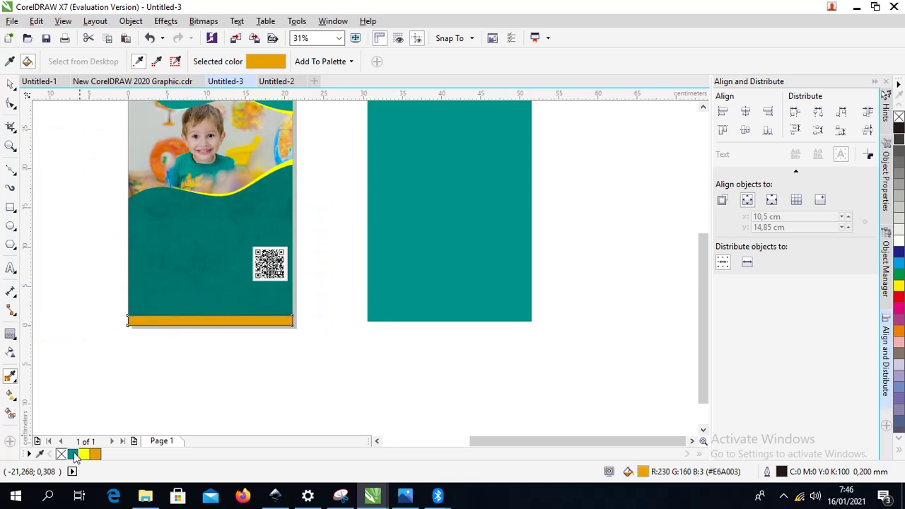
right_click(62, 454)
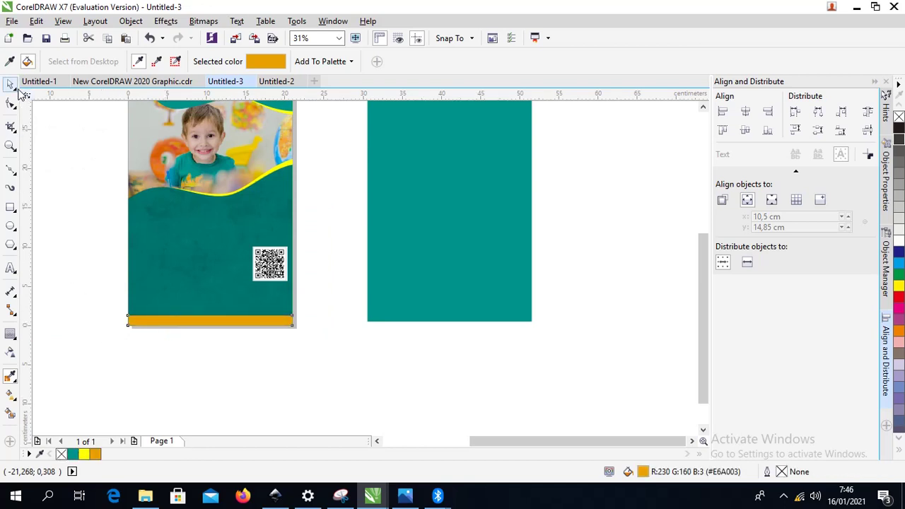
key(space)
Step: Duplicate the orange strip as a white copy and center the two strips horizontally on each other
scroll(159, 293, up, 2)
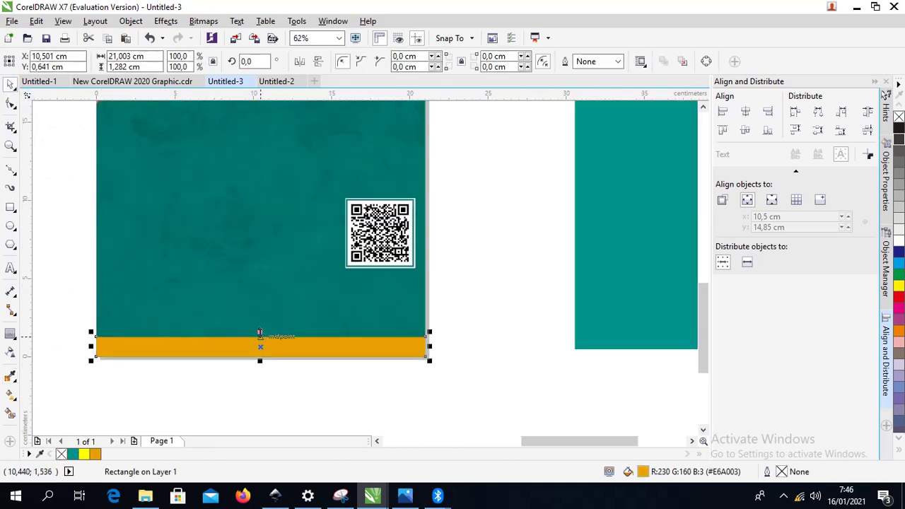
mouse_move(260, 333)
mouse_down()
mouse_move(260, 347)
mouse_move(261, 336)
mouse_up()
scroll(246, 370, up, 1)
key(ctrl+d)
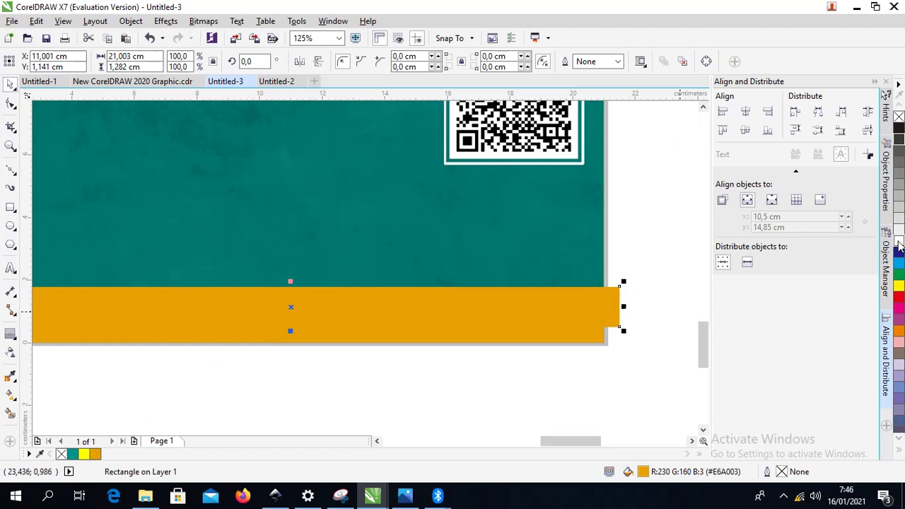
click(897, 231)
shift+click(539, 336)
key(c)
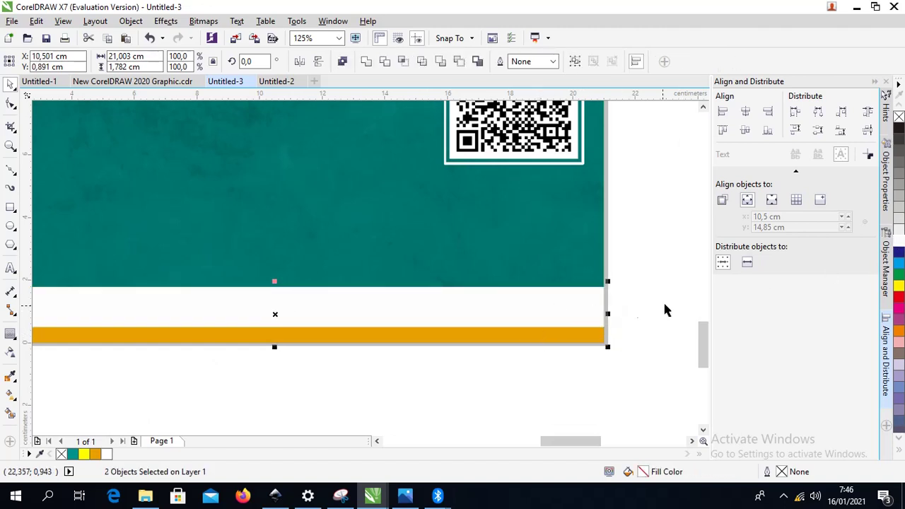
Step: Lower the white strip and place it behind the orange one, leaving only a thin white line along the orange strip's top edge
click(662, 302)
drag(558, 307, 560, 316)
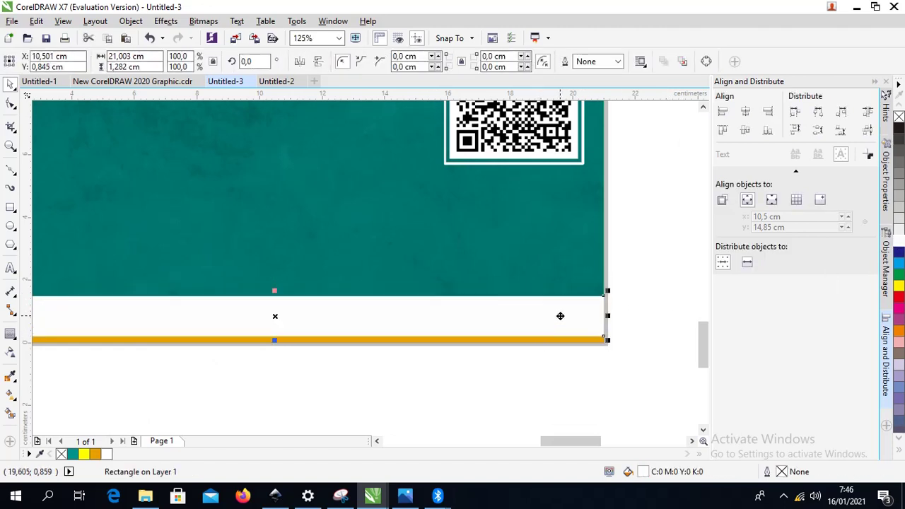
key(shift+Page_Down)
key(Down)
key(Down)
key(Down)
key(Down)
key(Down)
key(Down)
key(Down)
key(Down)
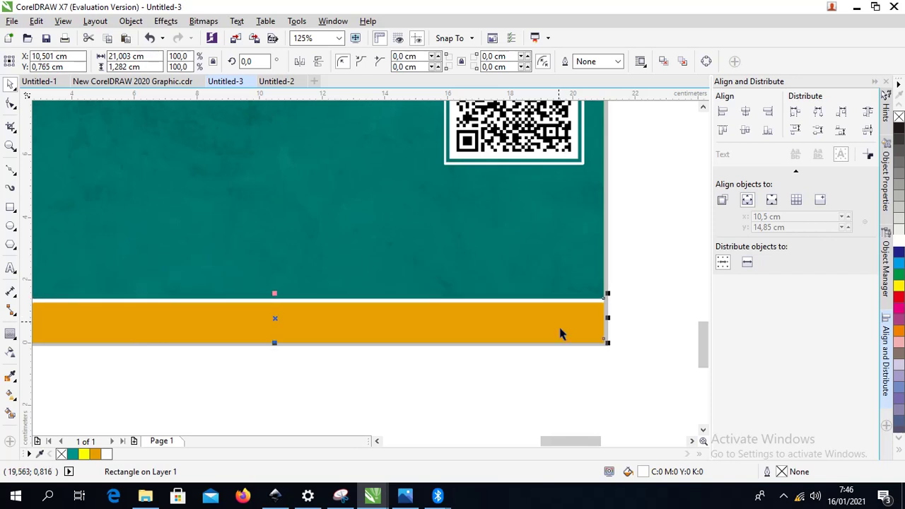
click(573, 378)
Step: Draw a circle about 7.37 cm across over the left end of the photo's lower wave, filled white without outline
scroll(557, 242, down, 2)
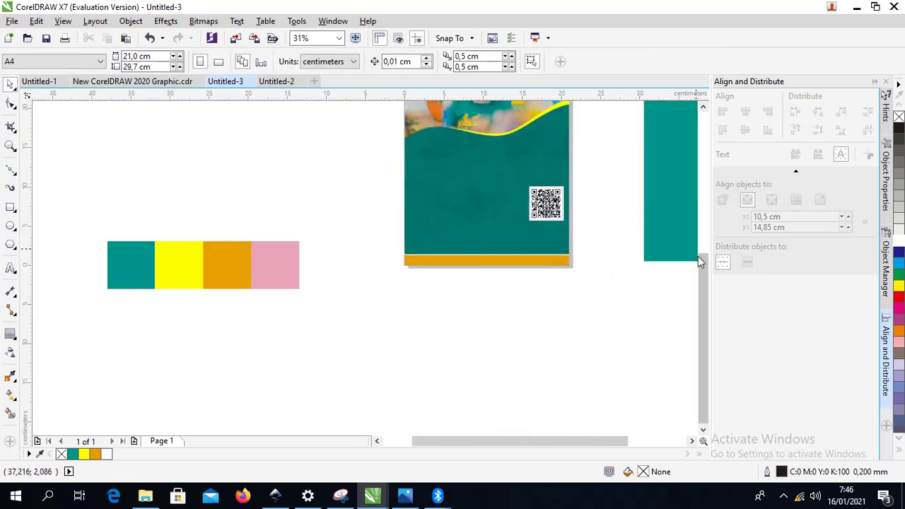
drag(702, 279, 726, 222)
scroll(439, 262, up, 1)
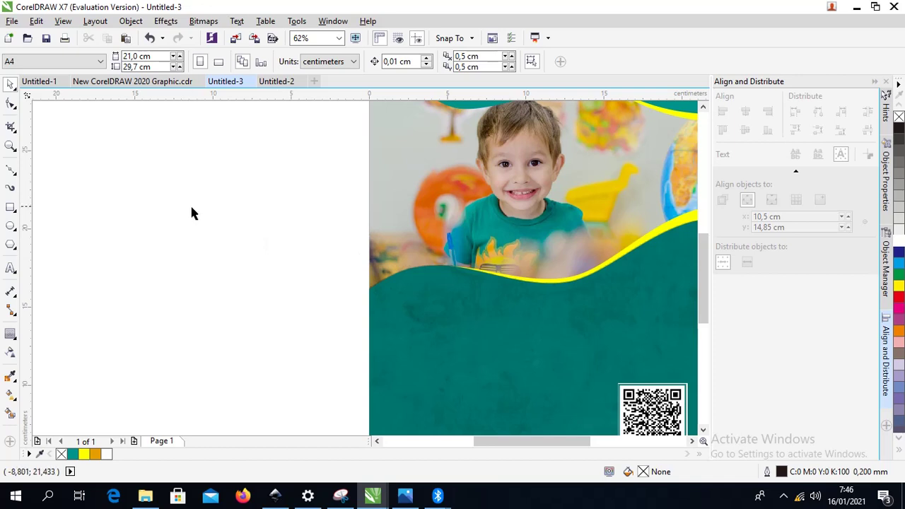
drag(339, 242, 464, 366)
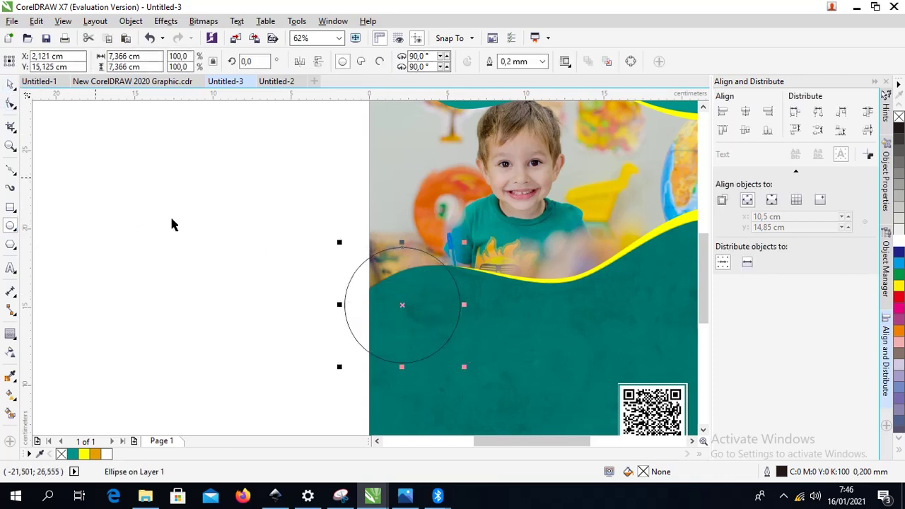
key(space)
drag(434, 259, 428, 227)
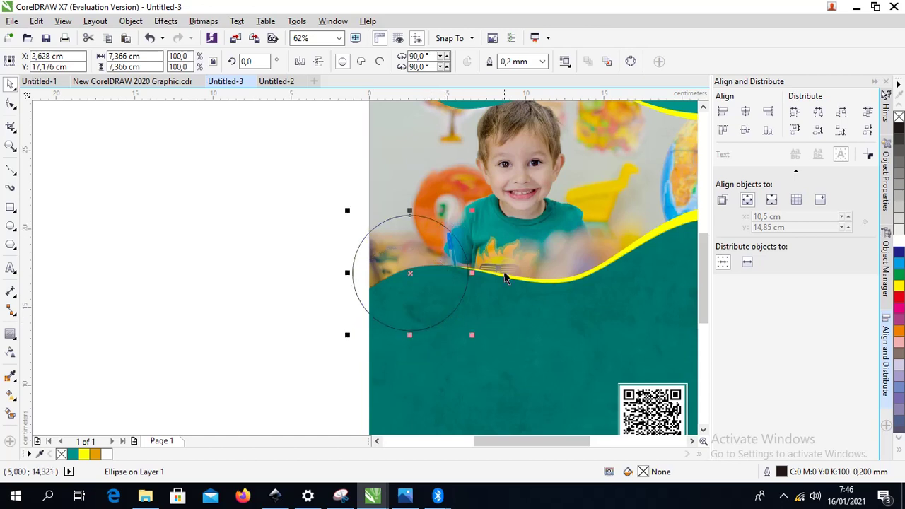
click(899, 243)
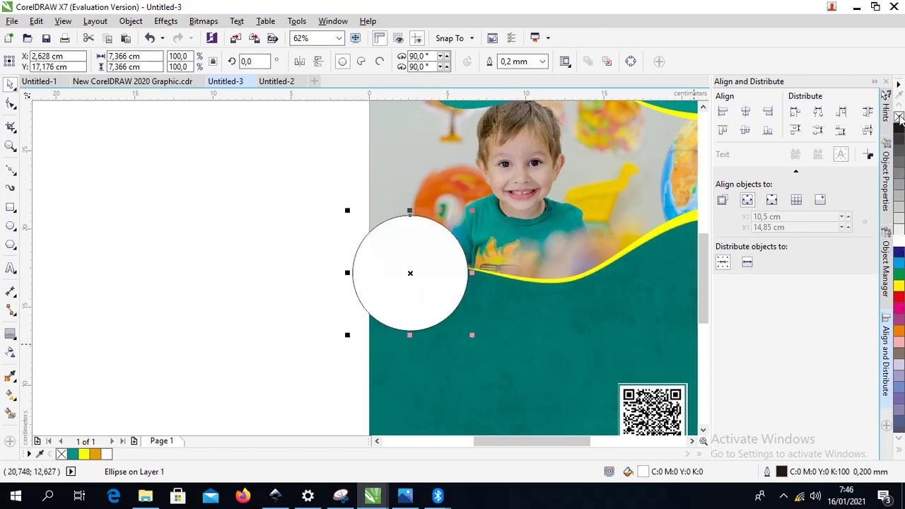
right_click(899, 117)
mouse_move(412, 266)
mouse_down()
mouse_move(351, 266)
mouse_move(429, 266)
mouse_up()
Step: Duplicate the white circle, fill the copy with 50% black gray and scale it down to about 6.91 cm
key(ctrl+d)
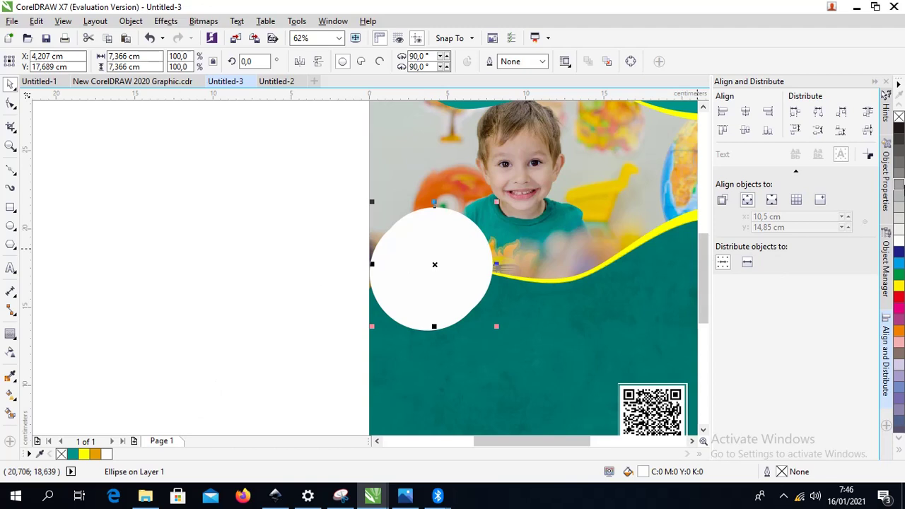
click(899, 184)
scroll(437, 213, up, 2)
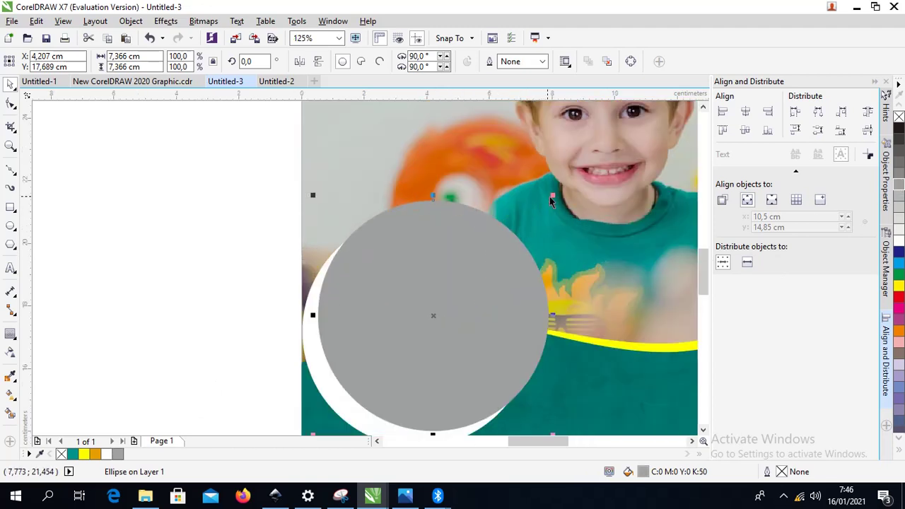
drag(557, 195, 542, 209)
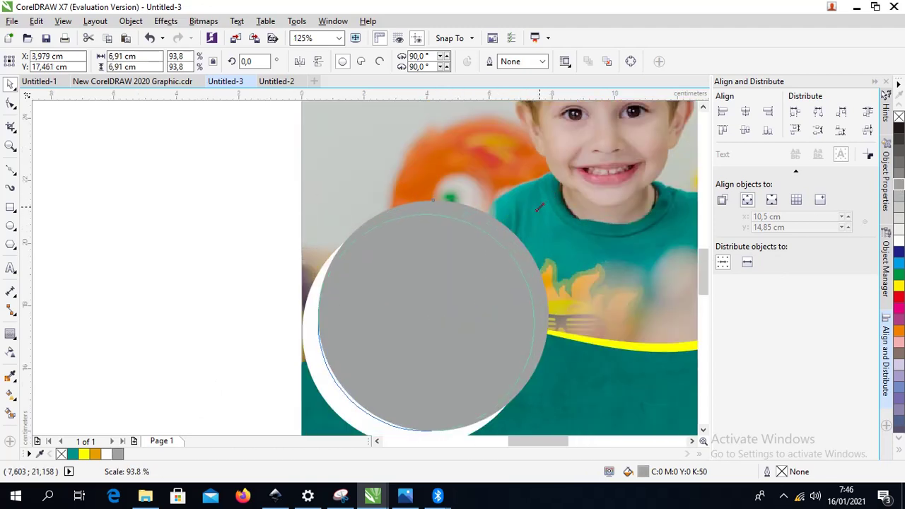
Step: Center the gray circle horizontally and vertically on the white circle to form an even white ring
shift+click(327, 260)
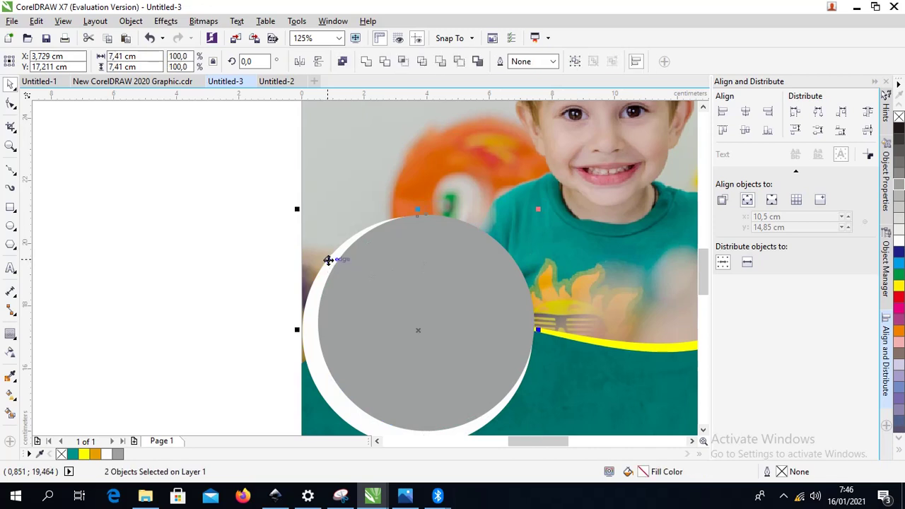
key(c)
key(e)
click(183, 250)
click(510, 342)
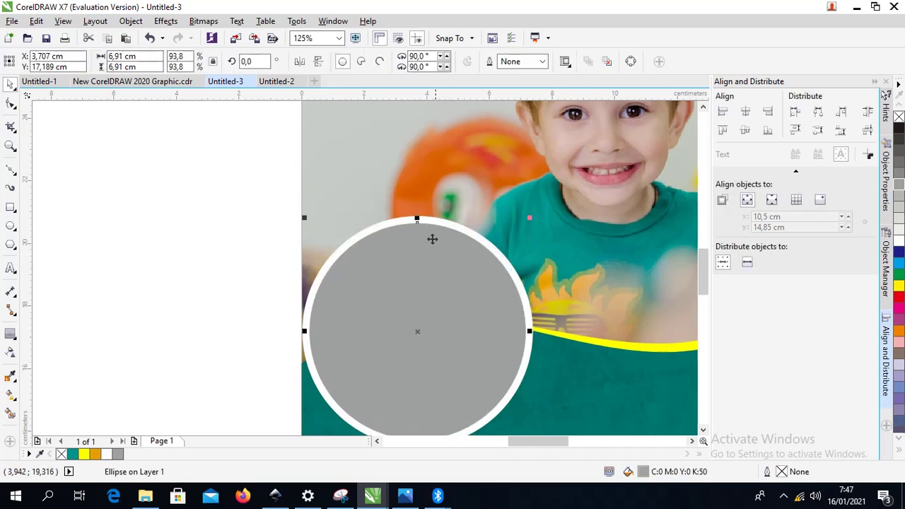
Step: Apply a glow-style drop shadow preset with zero offset and feathering 20 to the white circle
click(222, 243)
click(378, 225)
drag(385, 223, 366, 216)
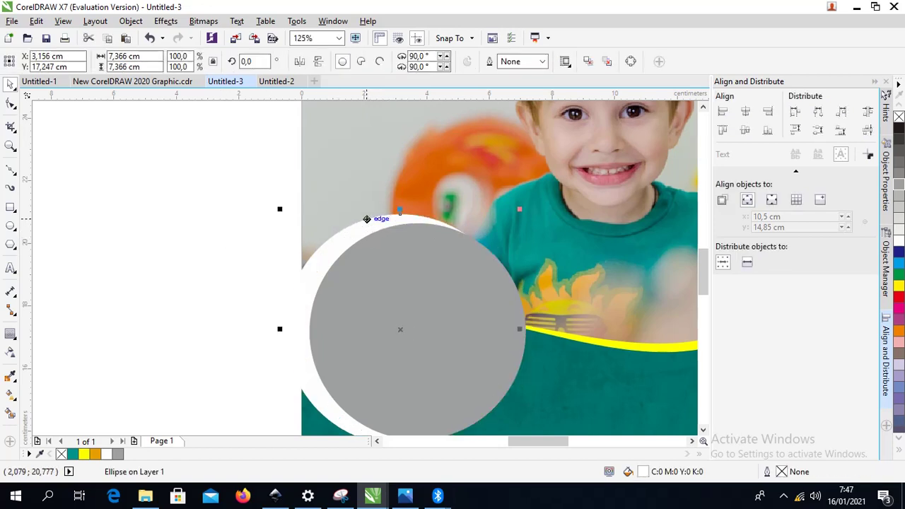
key(ctrl+z)
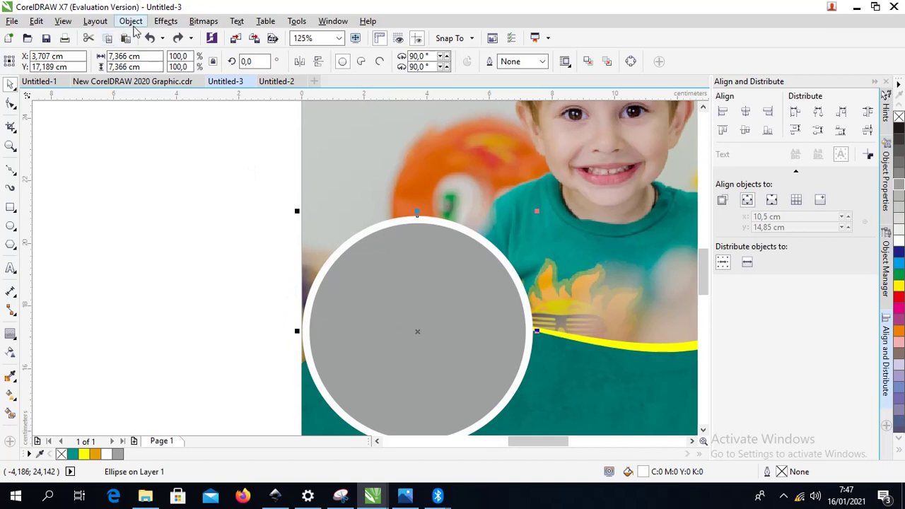
click(10, 333)
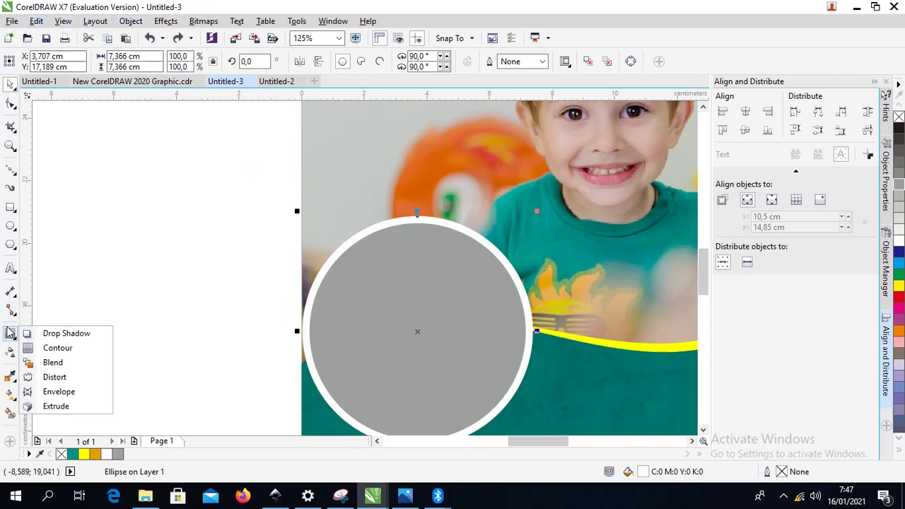
click(43, 336)
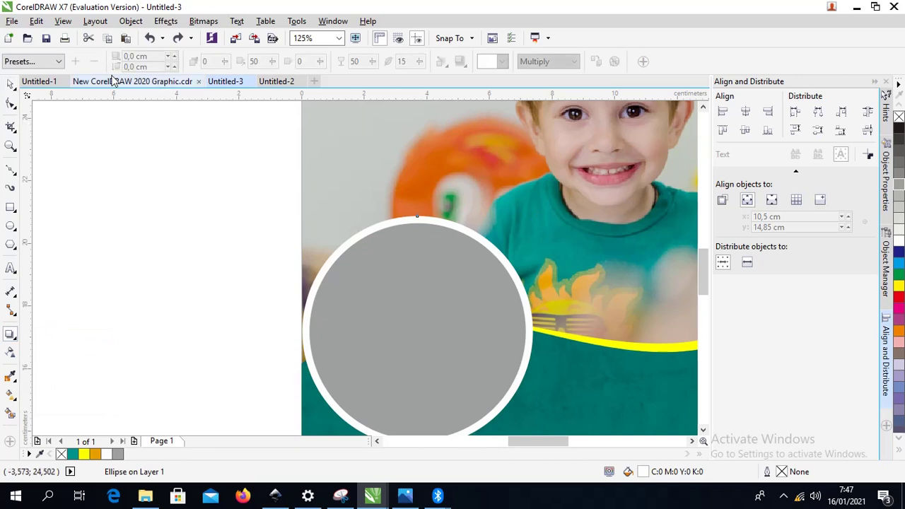
click(58, 62)
click(48, 155)
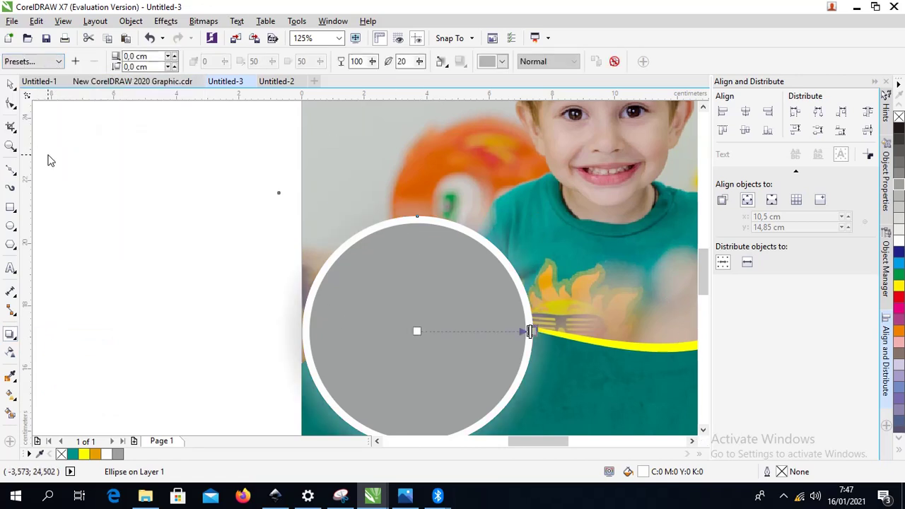
Step: Set the white circle's drop shadow color to black and its opacity to 52
click(501, 62)
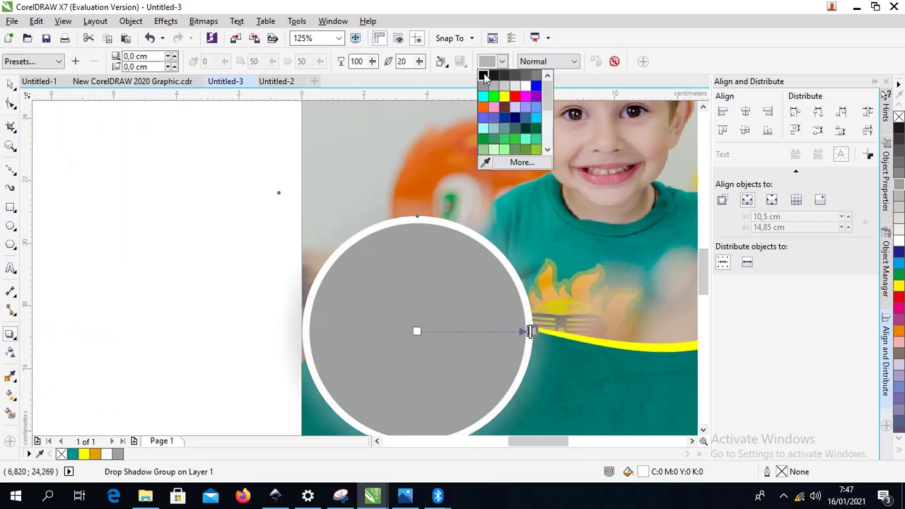
click(483, 74)
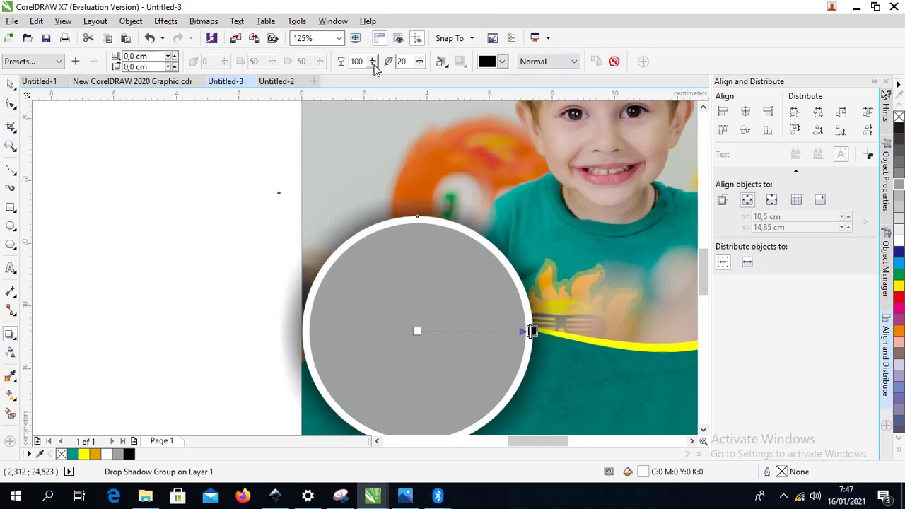
drag(375, 62, 359, 70)
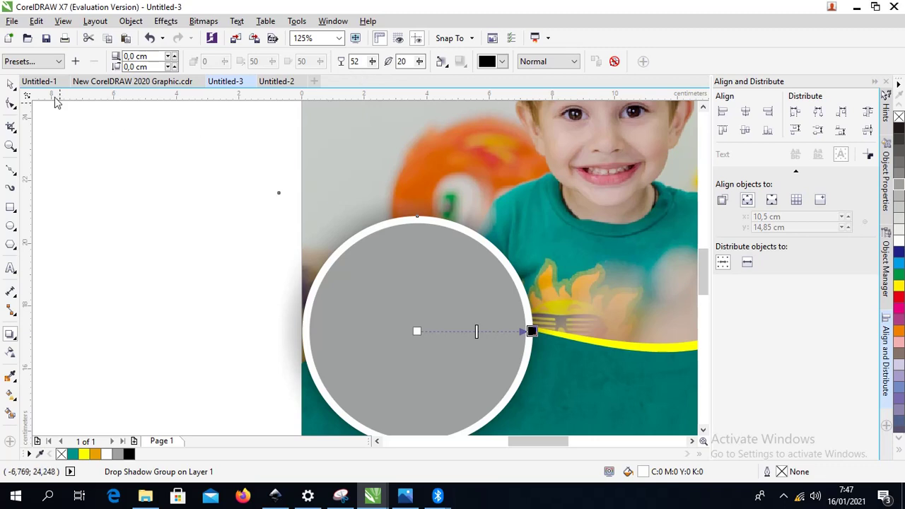
click(10, 84)
click(67, 161)
Step: Scale both circles with their shadow to about 7.67 cm overall and reposition them over the left end of the wave
scroll(131, 154, down, 1)
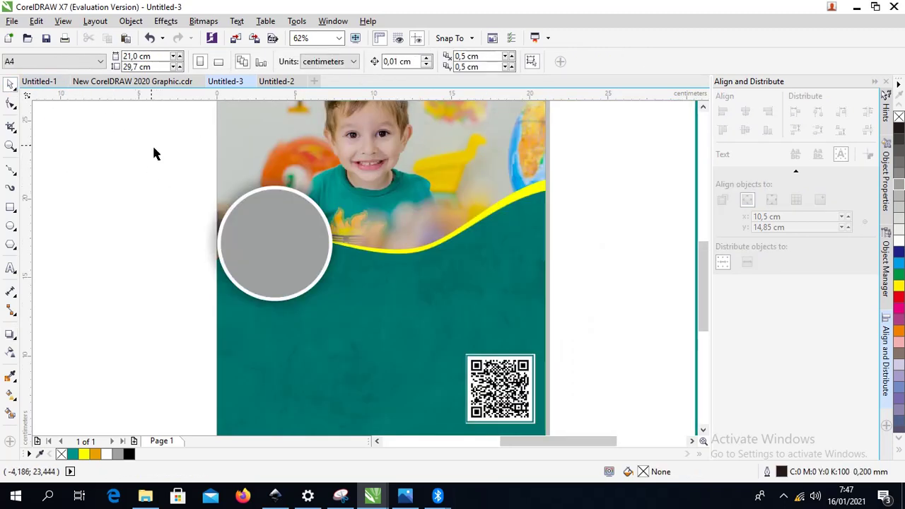
drag(154, 153, 420, 361)
drag(296, 248, 327, 245)
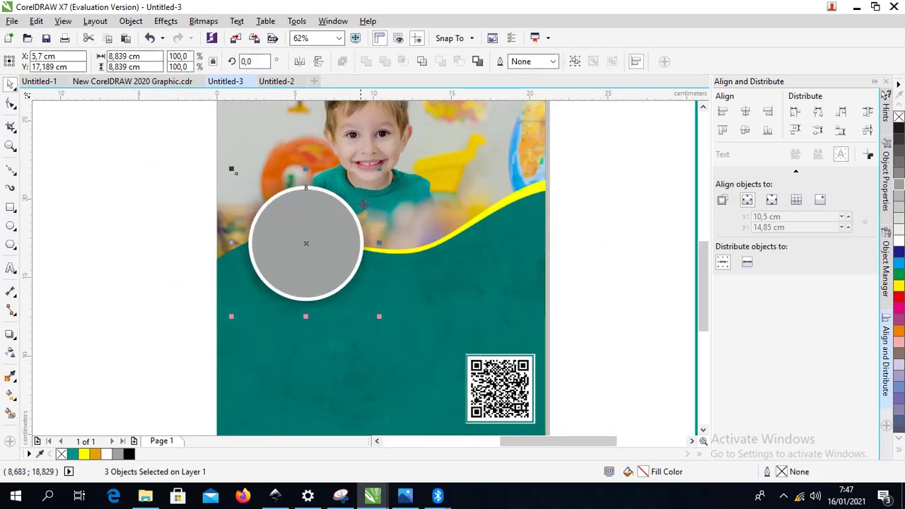
drag(379, 170, 364, 182)
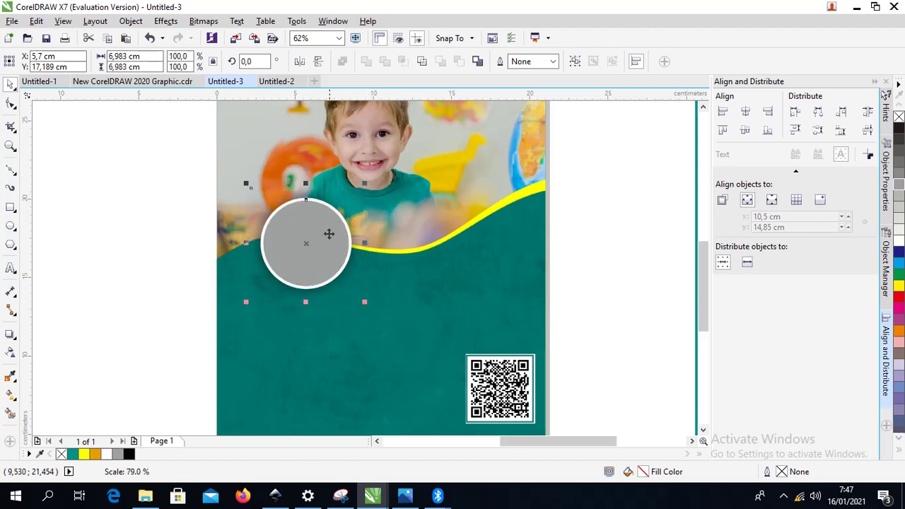
drag(313, 237, 287, 226)
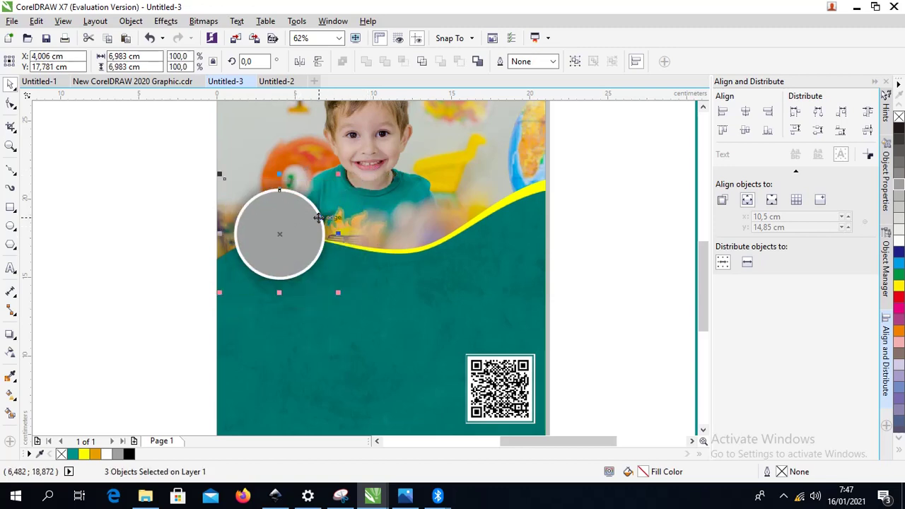
drag(338, 174, 356, 165)
Step: Place a smaller copy of the shadowed circles, about 5.67 cm overall, in front of the original, overlapping its right side
drag(288, 213, 351, 225)
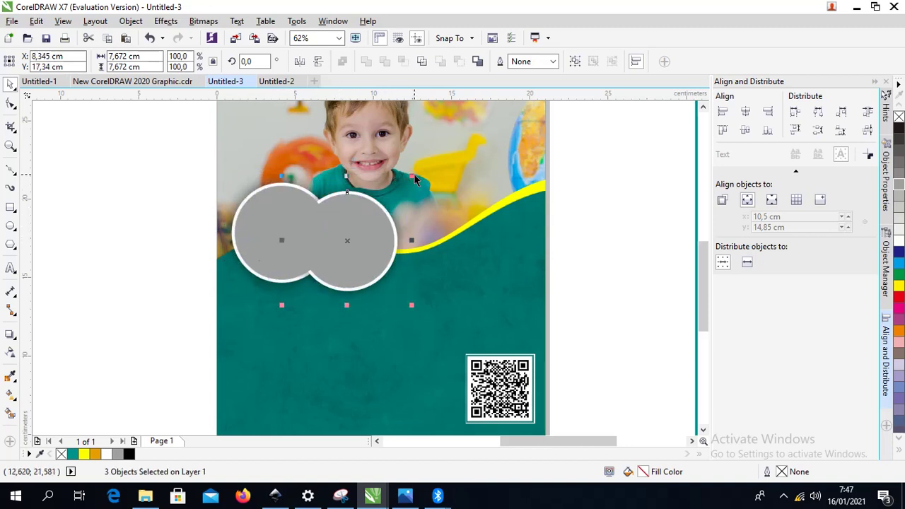
drag(414, 174, 391, 196)
drag(355, 228, 351, 234)
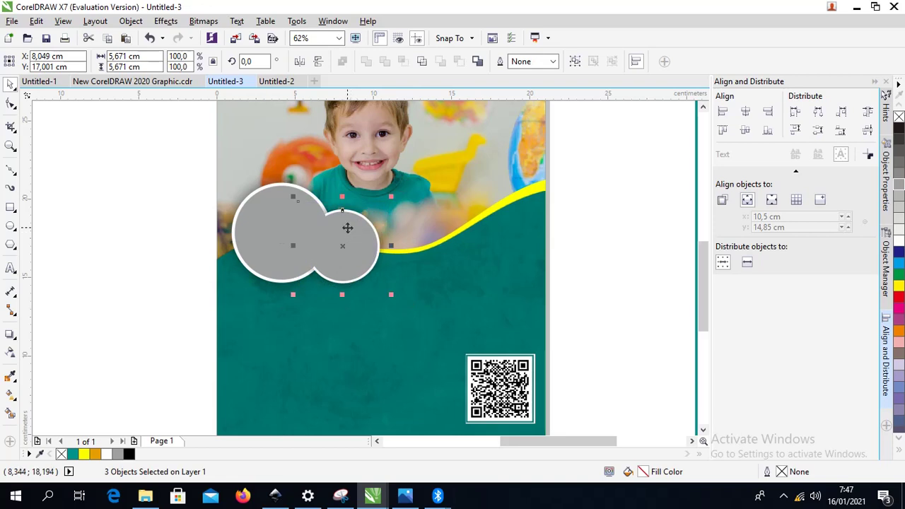
key(shift+Page_Up)
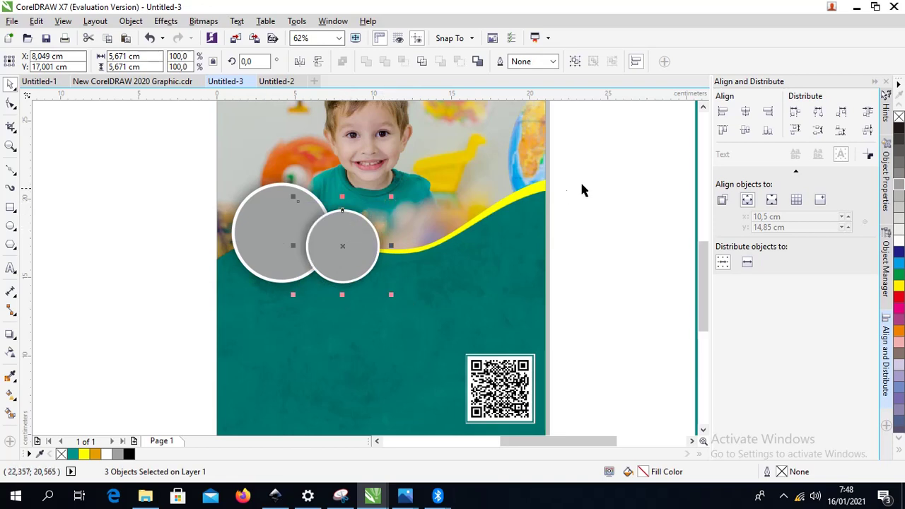
Step: Place a copy of the small shadowed circles overlapping its right side, in front, and enlarge it to a grey circle about 5.34 cm across
drag(361, 240, 408, 232)
key(shift+Page_Up)
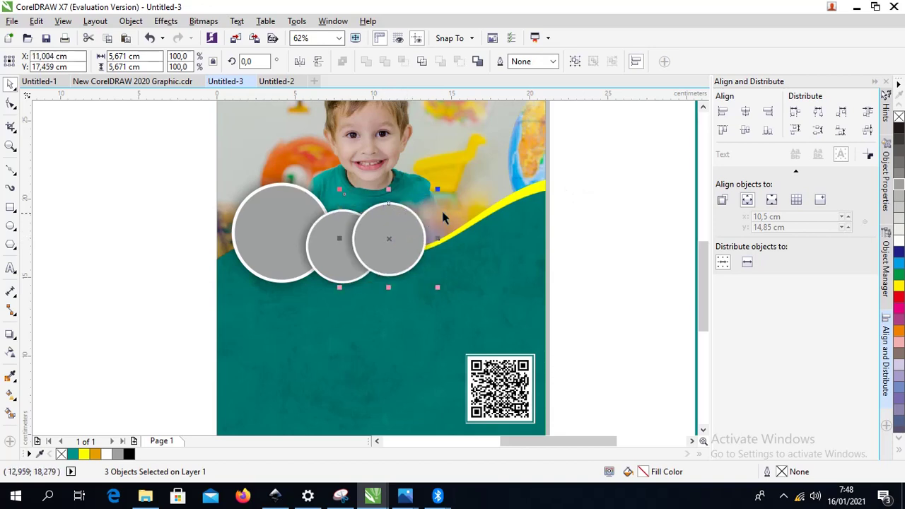
drag(438, 190, 454, 173)
mouse_move(393, 229)
mouse_down()
mouse_move(393, 240)
mouse_move(402, 233)
mouse_move(403, 241)
mouse_up()
Step: Group all three shadowed circle frames, ungroup all of their objects, and clear the selection
drag(135, 149, 449, 307)
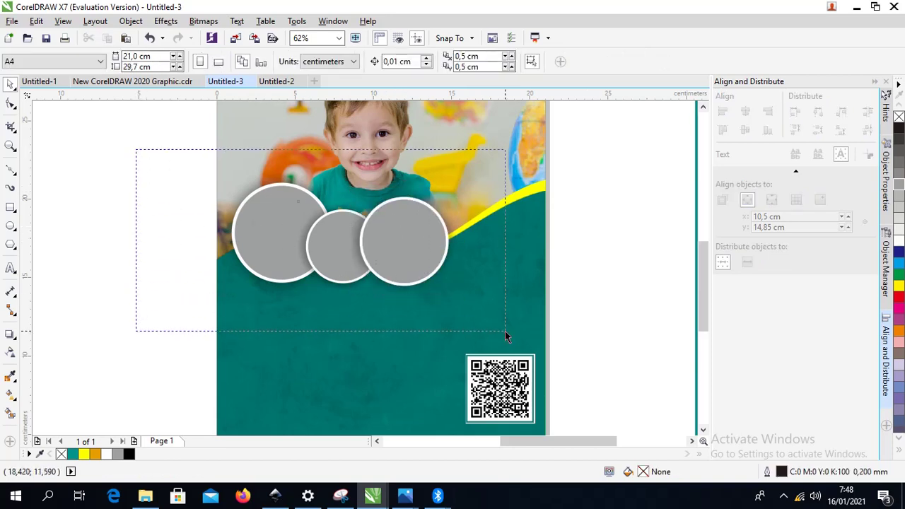
drag(505, 337, 505, 336)
right_click(384, 232)
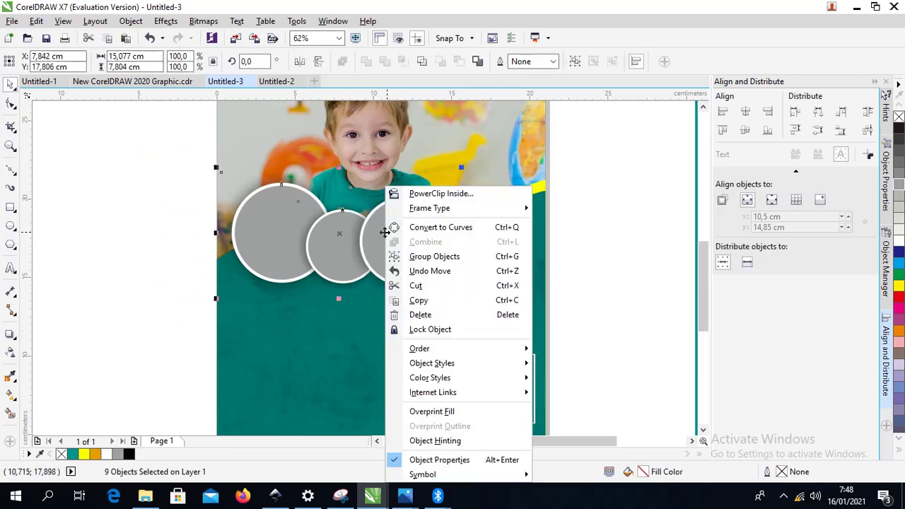
click(427, 256)
right_click(403, 226)
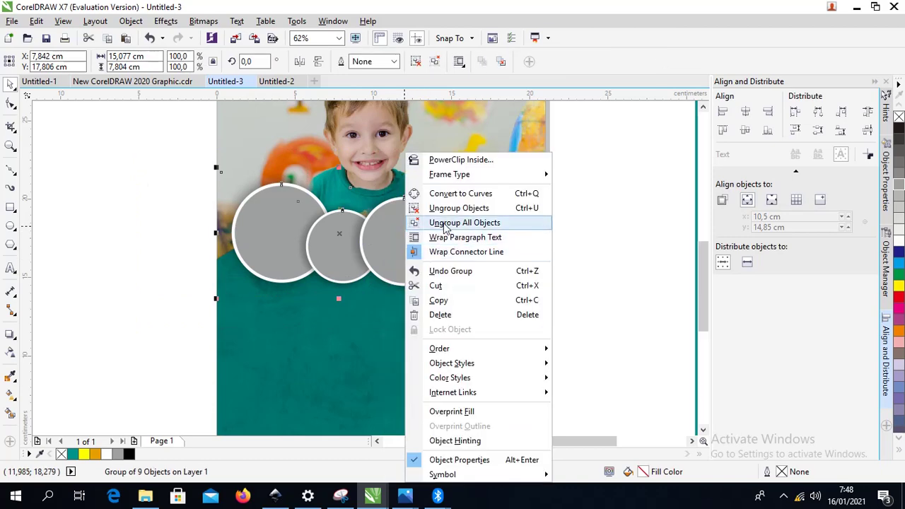
click(444, 225)
click(594, 236)
Step: Try moving the grey circles apart from their white rings, undoing the shift of the rightmost one
click(416, 240)
drag(403, 242, 419, 247)
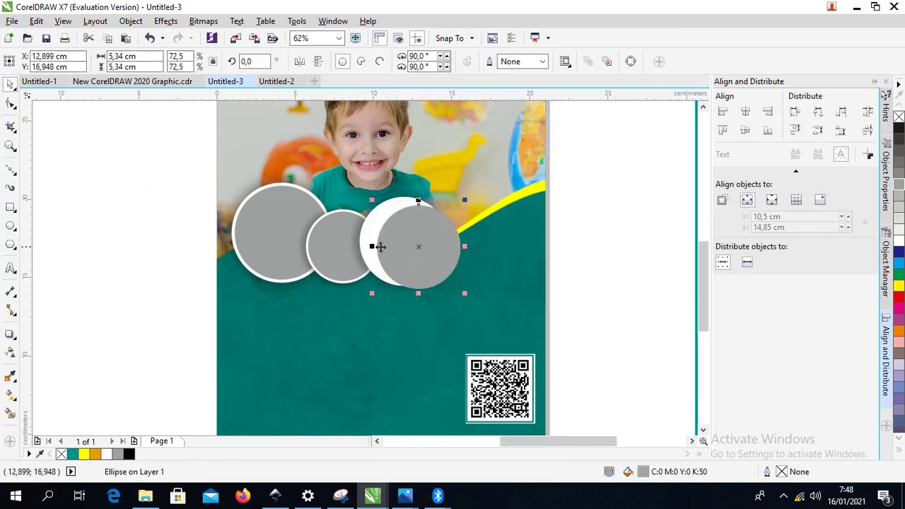
key(z)
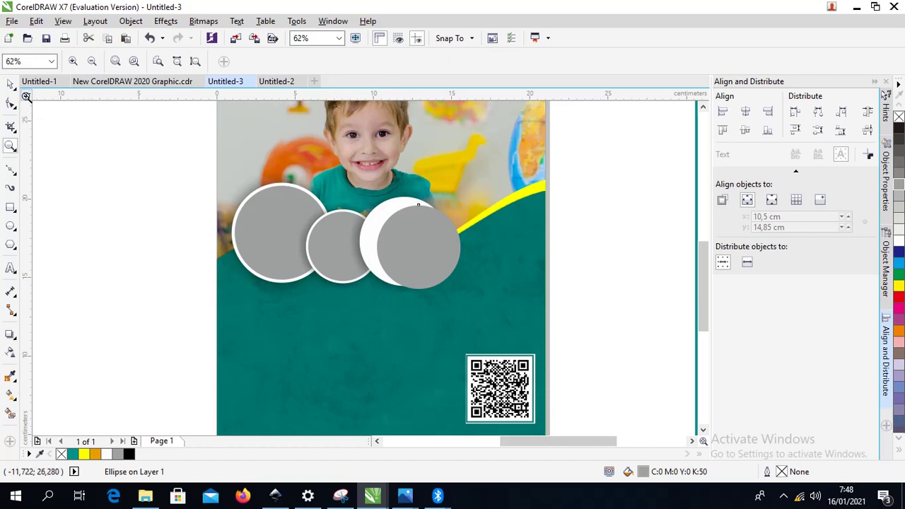
key(space)
key(ctrl+z)
click(339, 244)
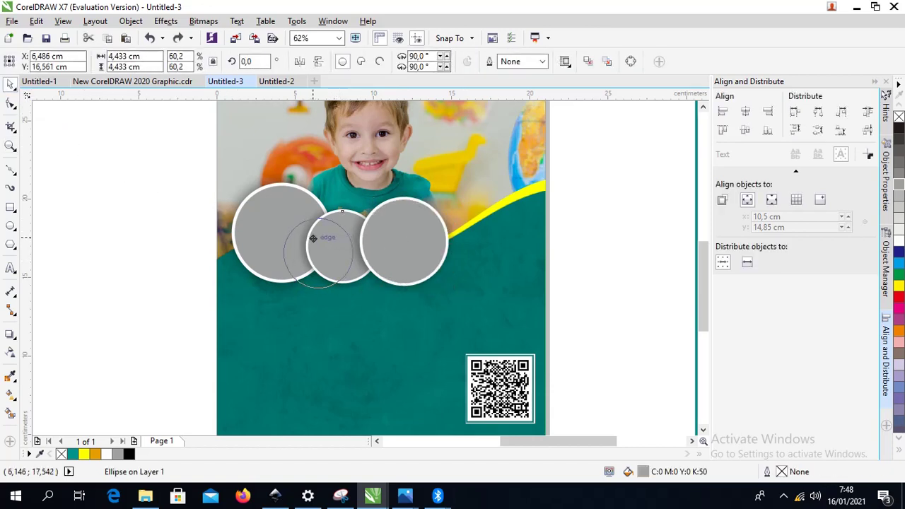
click(262, 202)
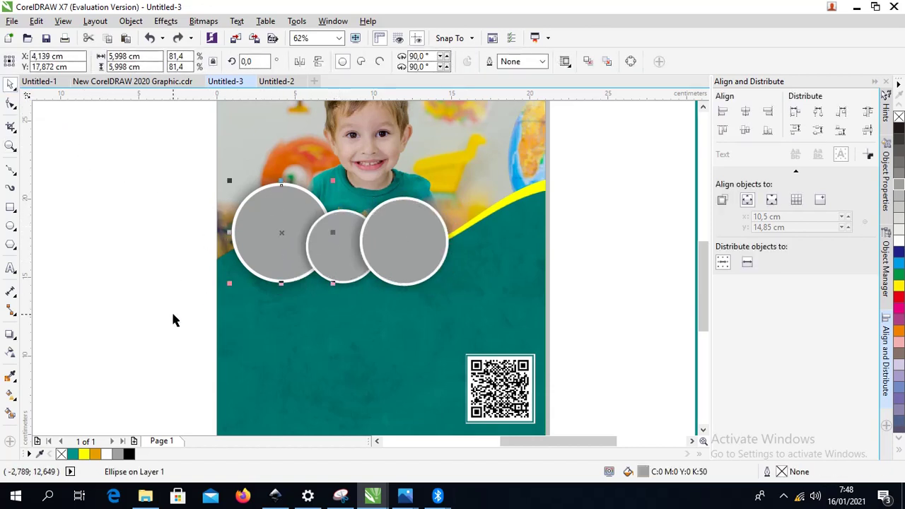
Step: Import the three selected child photos from the Model folder in File Explorer and spread them out clear of the flyer page
click(154, 498)
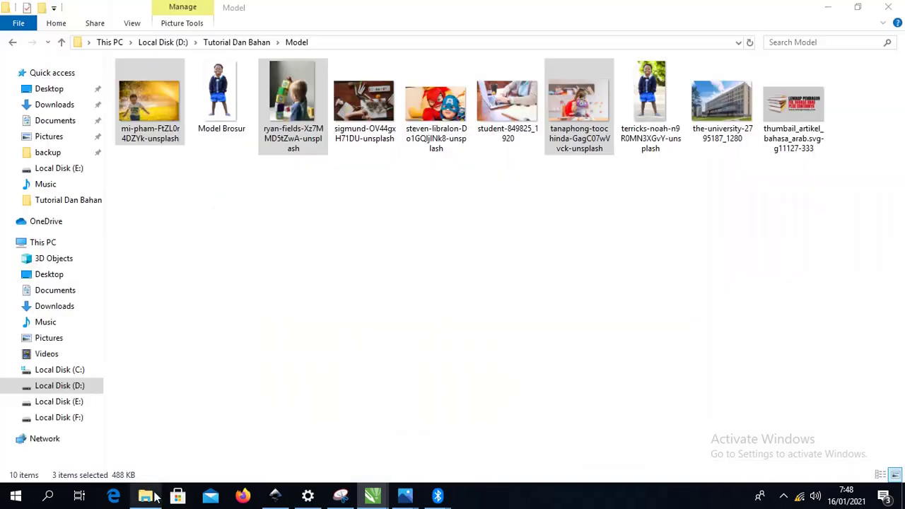
drag(292, 95, 141, 281)
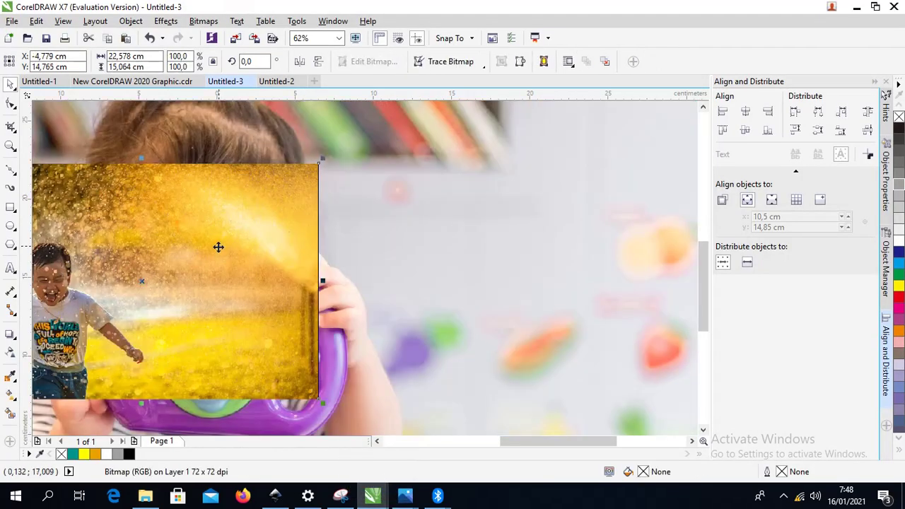
scroll(233, 233, down, 3)
drag(227, 245, 438, 189)
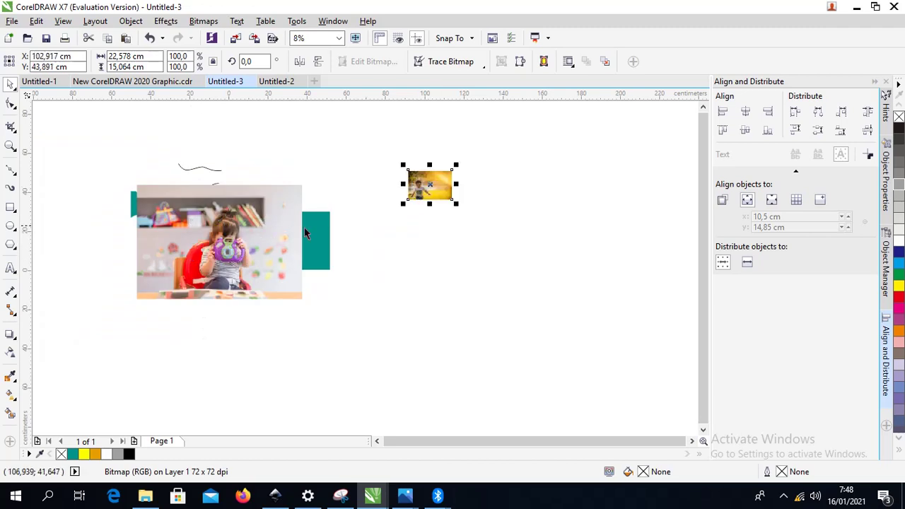
drag(136, 226, 378, 247)
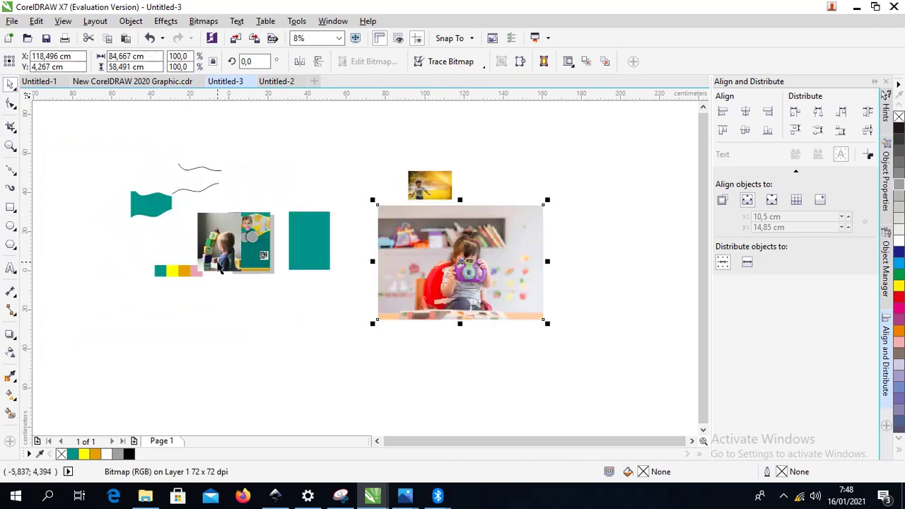
click(219, 251)
drag(219, 251, 353, 211)
Step: Scale the photo of the child with toy blocks to about 10.42 by 13.89 cm and place it beside the flyer
key(z)
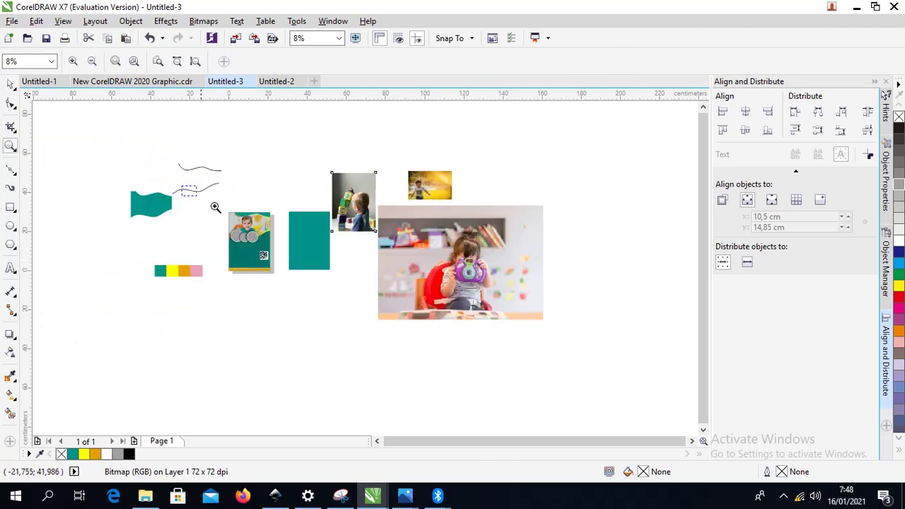
drag(215, 207, 430, 303)
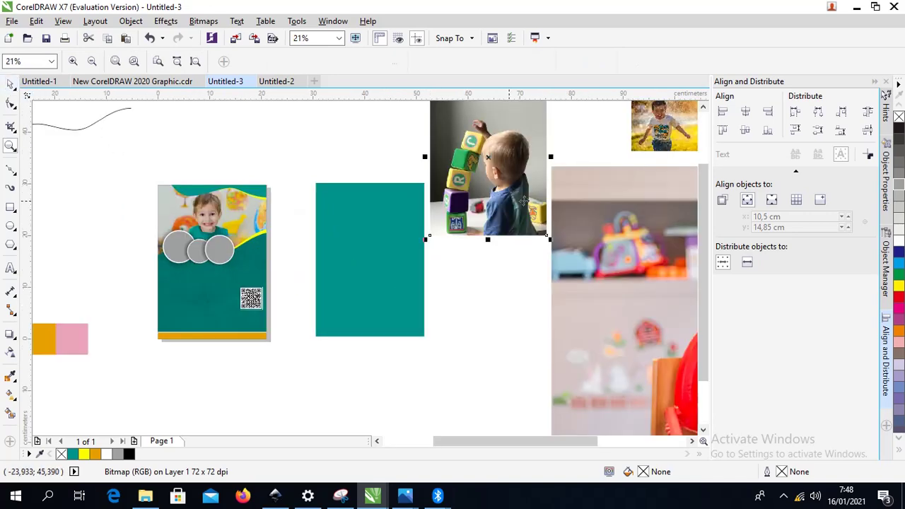
drag(524, 200, 464, 276)
drag(431, 233, 308, 260)
scroll(170, 247, up, 2)
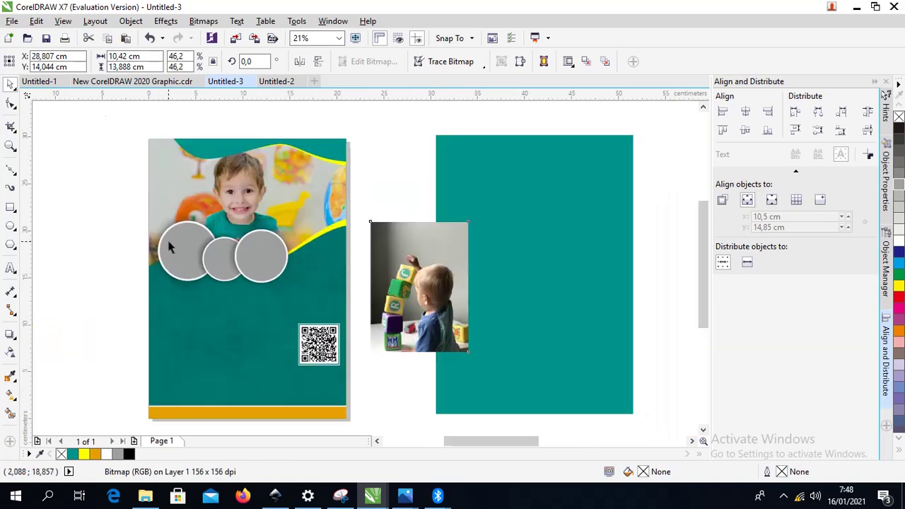
Step: PowerClip the toy-blocks photo inside the leftmost grey circle on the flyer
scroll(168, 243, up, 1)
scroll(409, 254, down, 2)
right_click(472, 263)
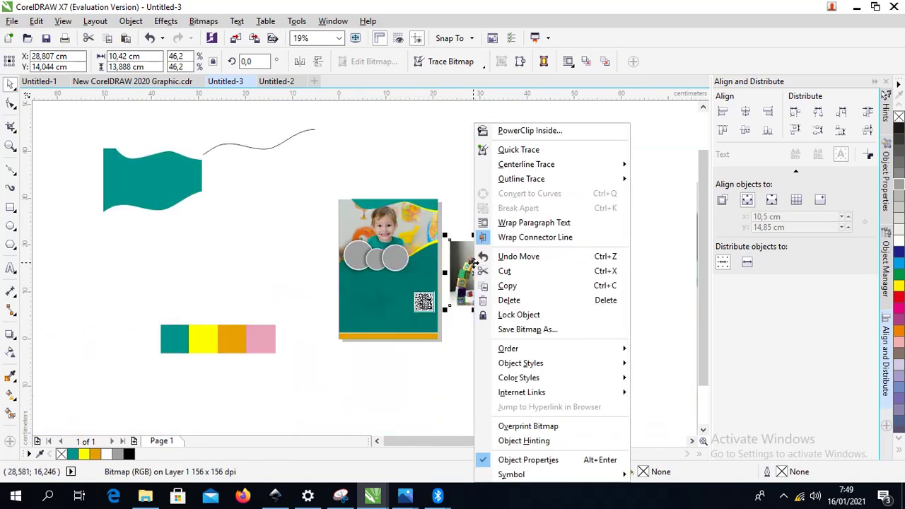
click(514, 130)
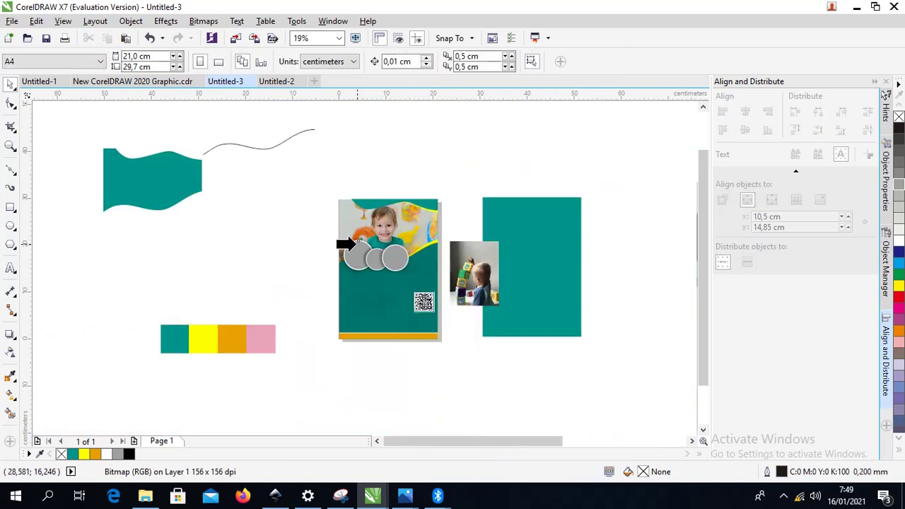
click(353, 249)
Step: Fit the toy-blocks photo proportionally within the leftmost circle's PowerClip frame
scroll(353, 247, up, 2)
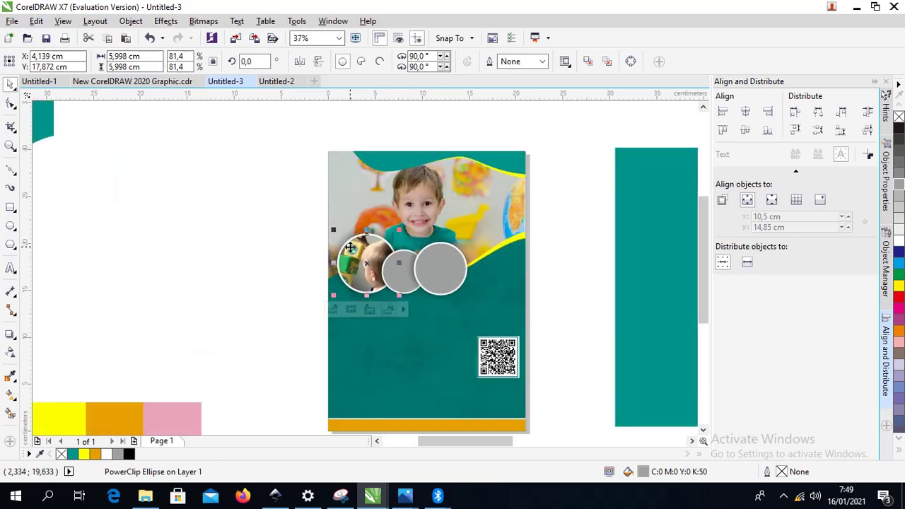
right_click(349, 249)
mouse_move(433, 152)
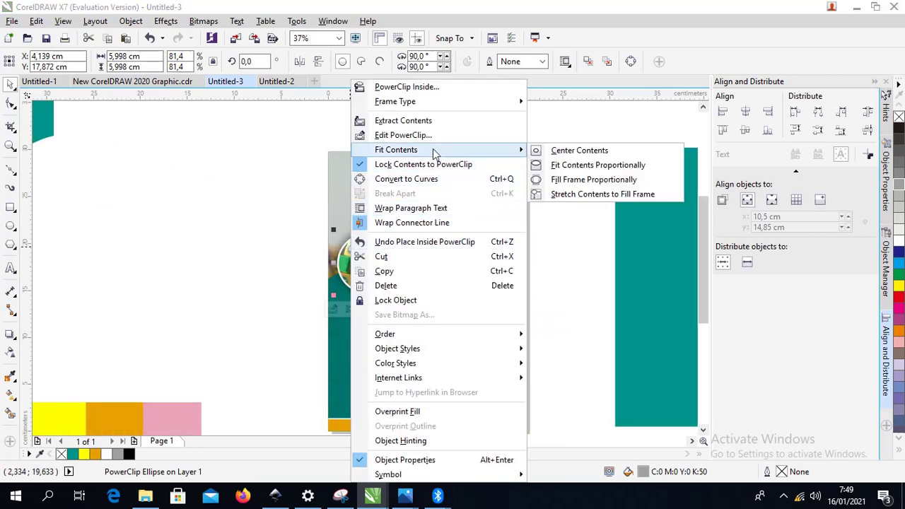
click(606, 166)
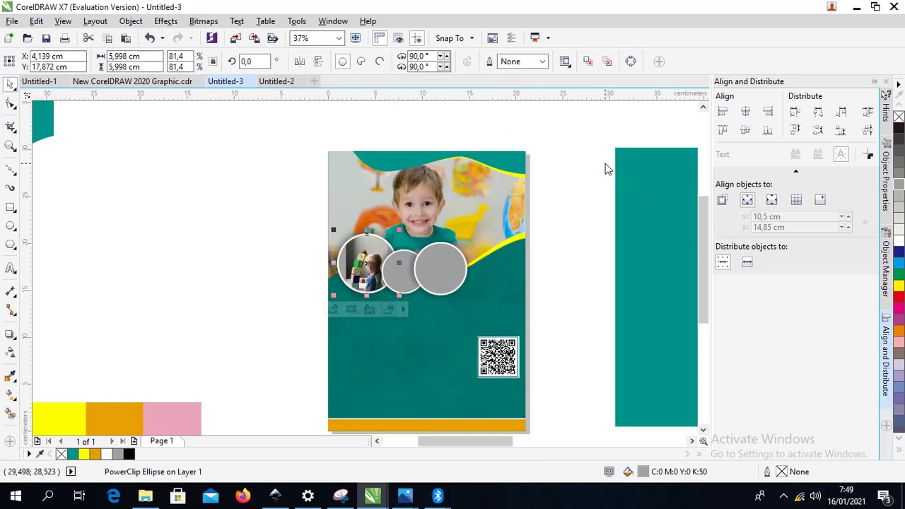
Step: Edit the leftmost circle's PowerClip, enlarging the photo to about 6.77 by 9.03 cm so it fills the circle, and finish editing
right_click(364, 250)
click(406, 136)
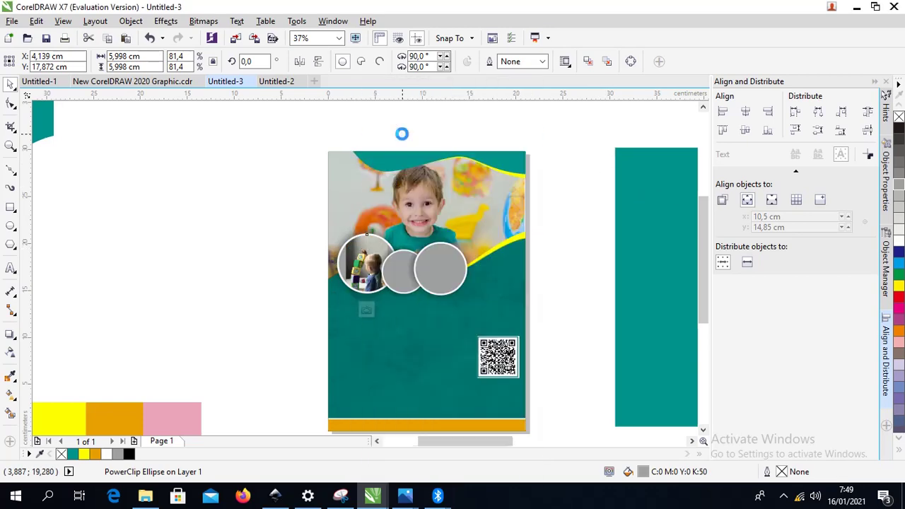
click(362, 262)
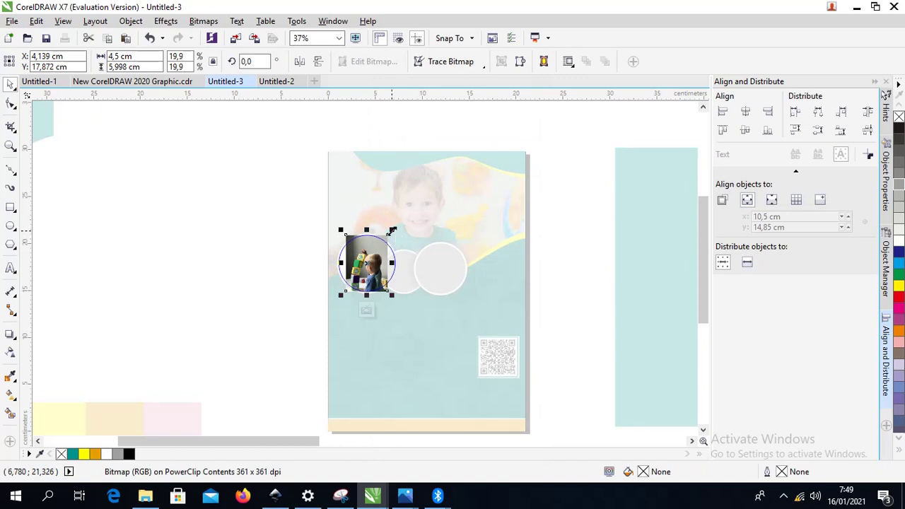
mouse_move(392, 230)
mouse_down()
mouse_move(410, 216)
mouse_move(397, 244)
mouse_move(382, 243)
mouse_move(390, 226)
mouse_up()
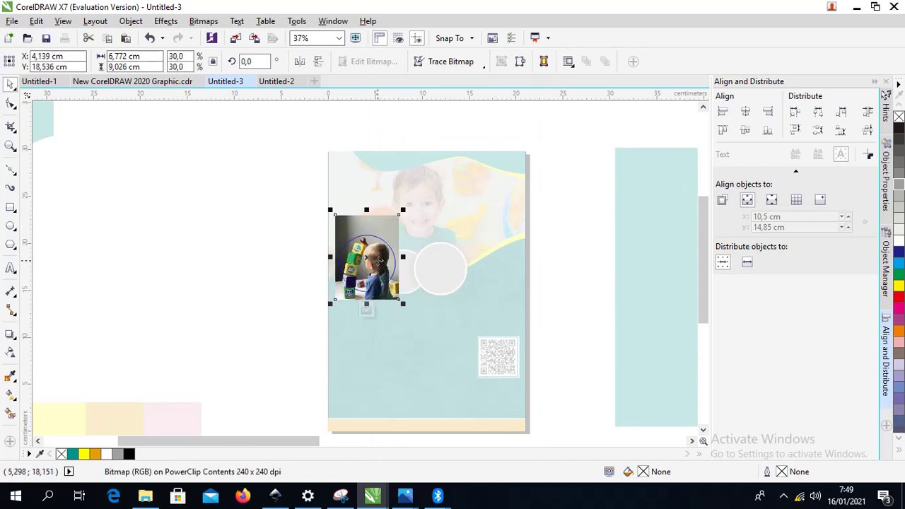
right_click(379, 261)
click(443, 180)
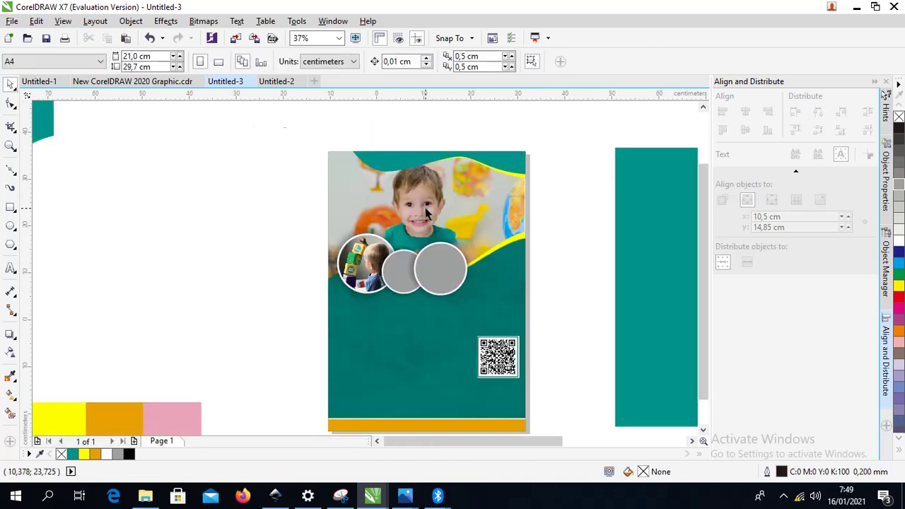
Step: Move the photo of the girl with the toy camera beside the flyer and PowerClip it inside the middle grey circle
scroll(485, 238, down, 2)
drag(656, 267, 381, 246)
drag(475, 227, 383, 234)
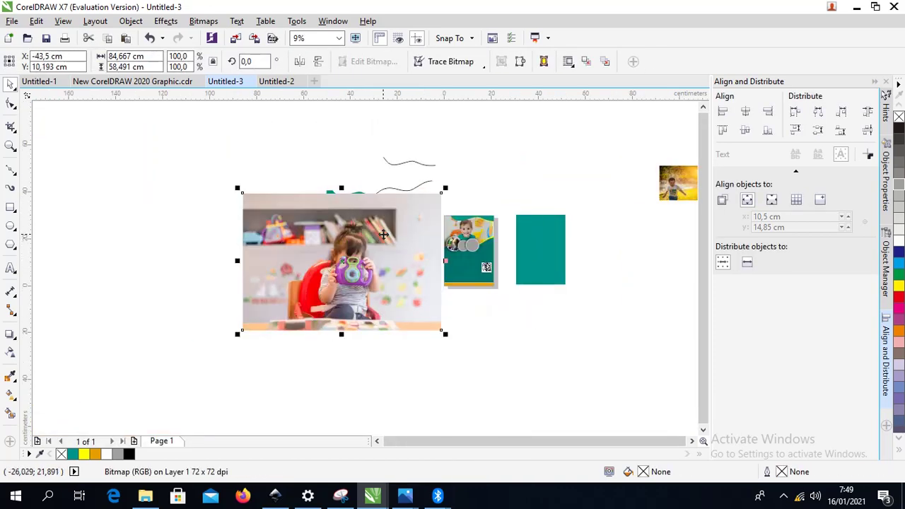
right_click(383, 234)
click(413, 135)
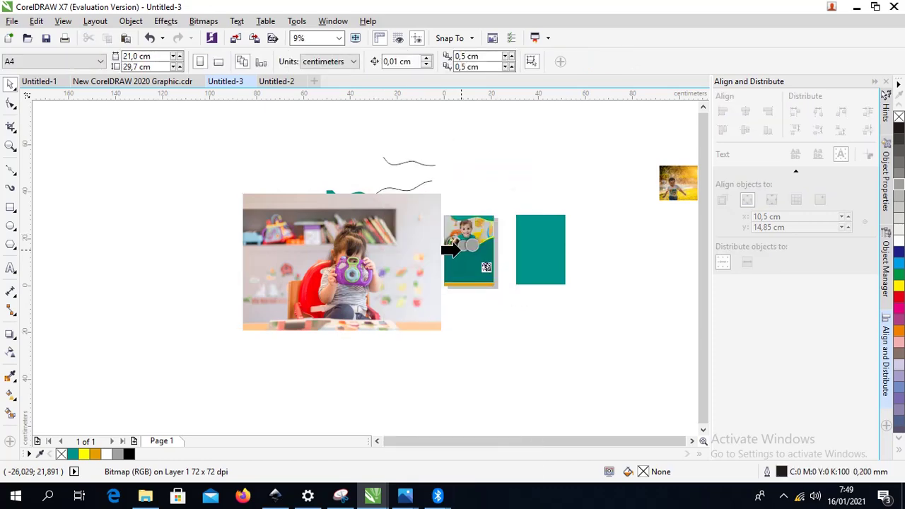
click(459, 246)
Step: PowerClip the yellow-background photo of the running boy inside the rightmost grey circle
scroll(513, 254, down, 1)
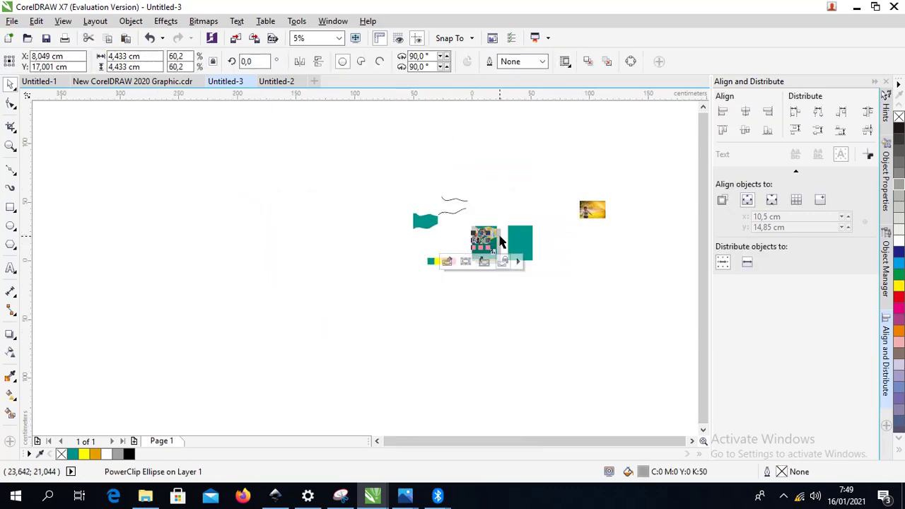
right_click(586, 212)
click(593, 129)
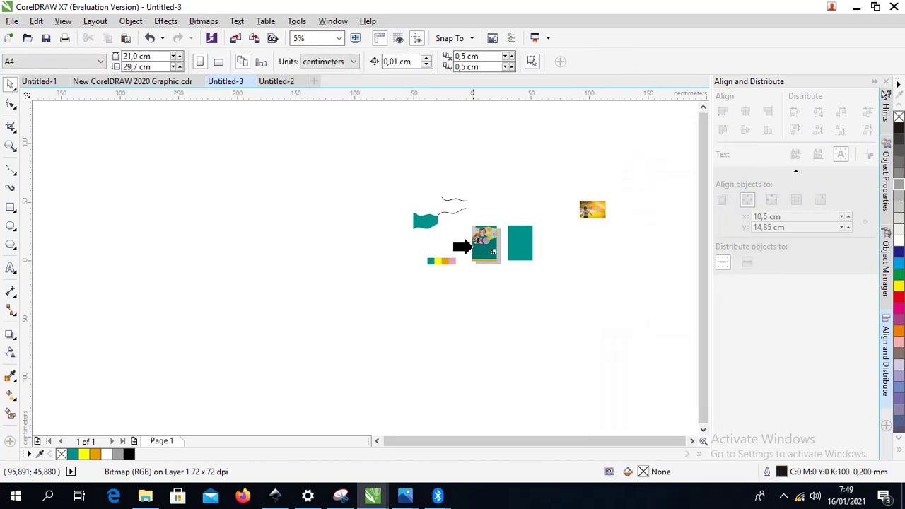
click(484, 240)
Step: Edit the middle circle's PowerClip, scaling the girl-with-camera photo to about 7.9 by 5.46 cm, and finish editing
scroll(477, 237, up, 4)
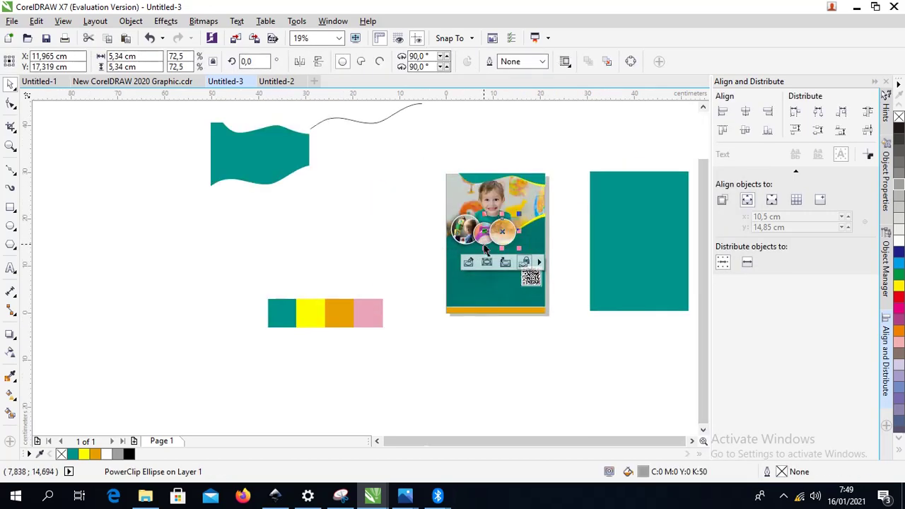
right_click(471, 203)
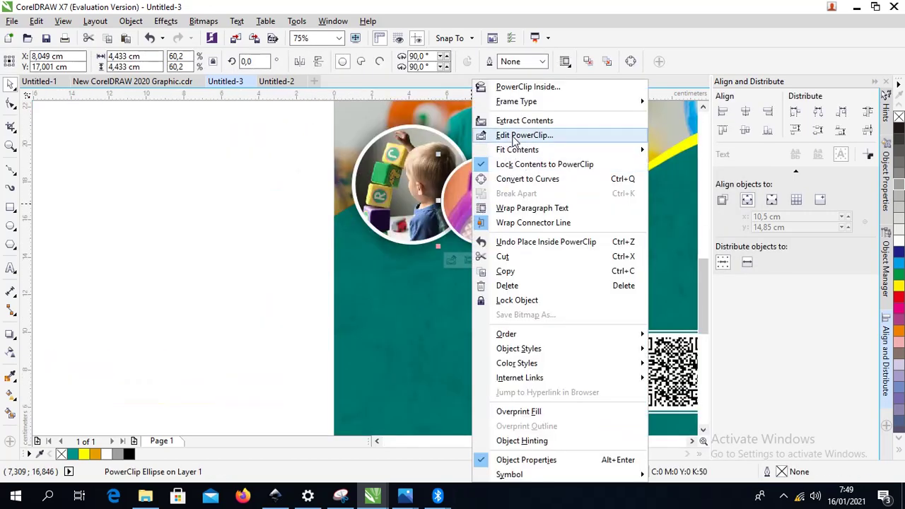
click(513, 137)
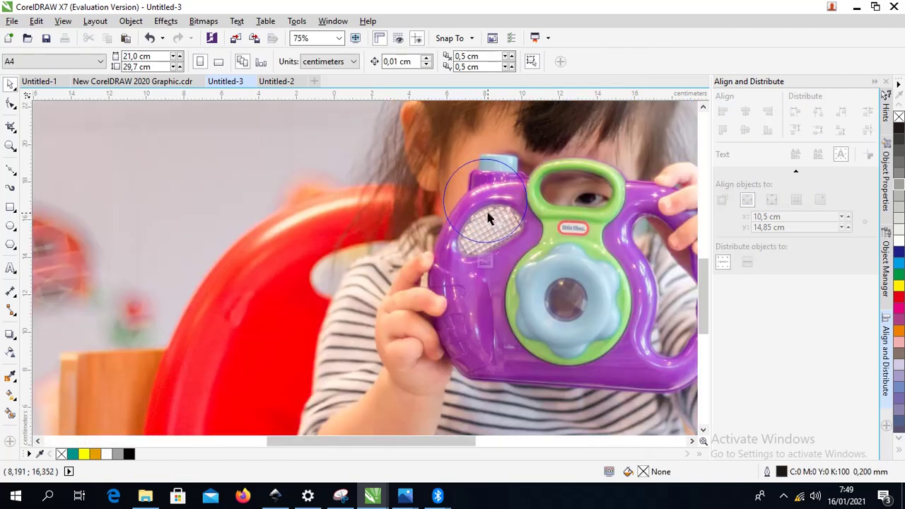
scroll(489, 210, down, 1)
click(490, 212)
scroll(239, 309, down, 1)
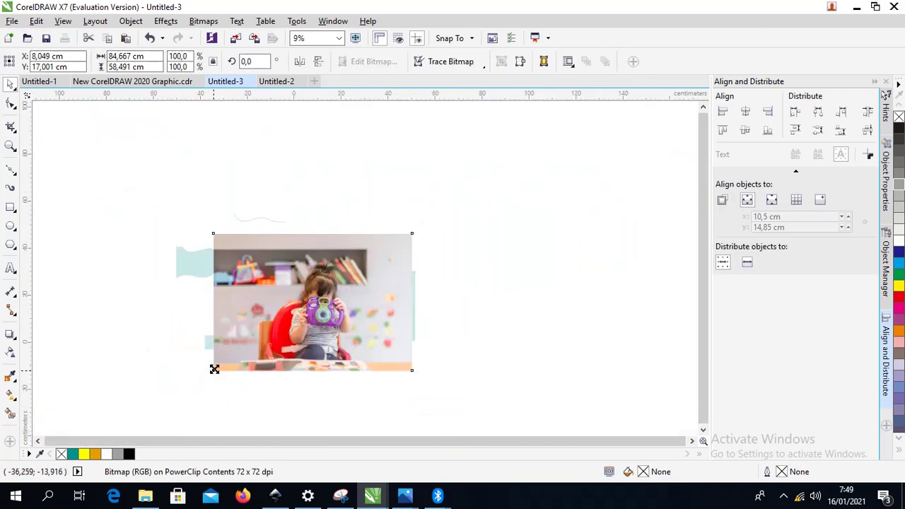
drag(214, 370, 319, 302)
scroll(319, 302, up, 7)
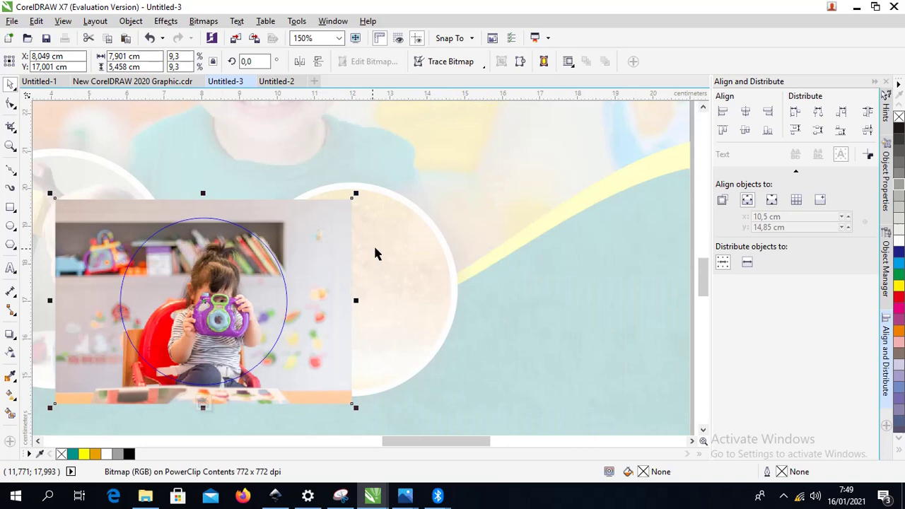
click(378, 243)
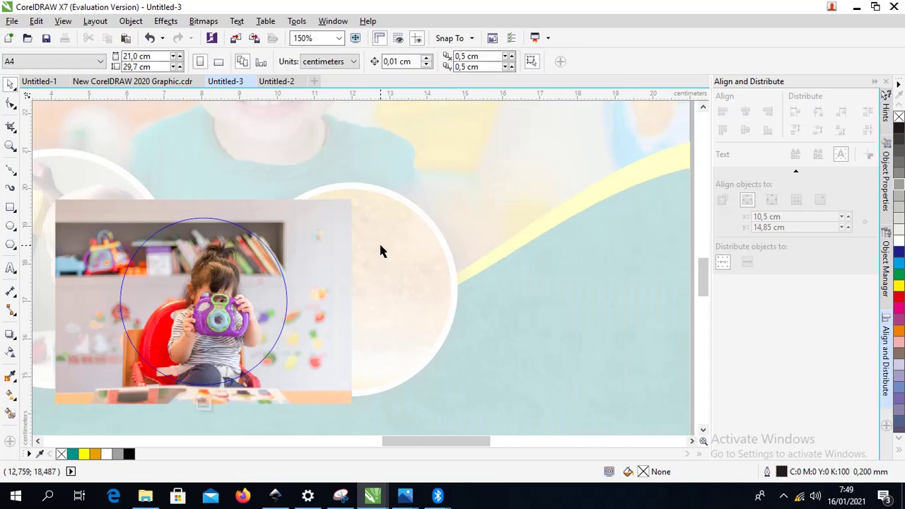
right_click(307, 246)
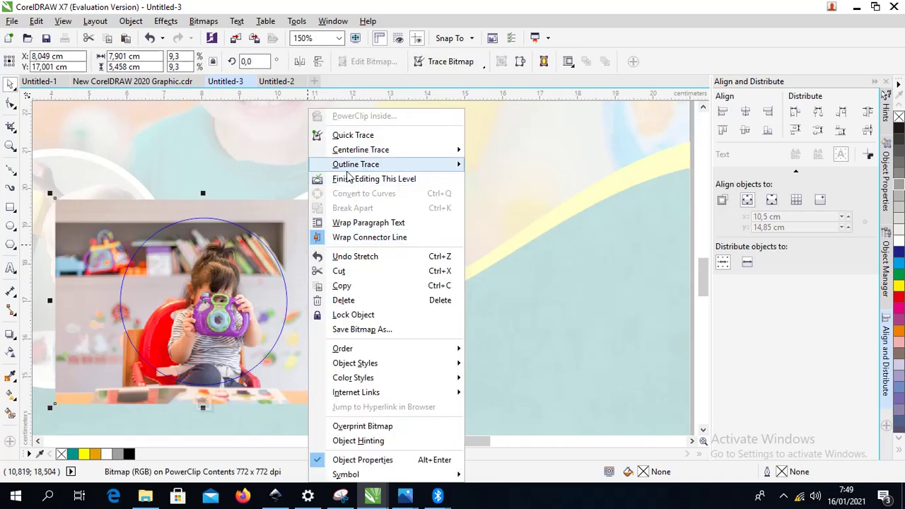
click(346, 179)
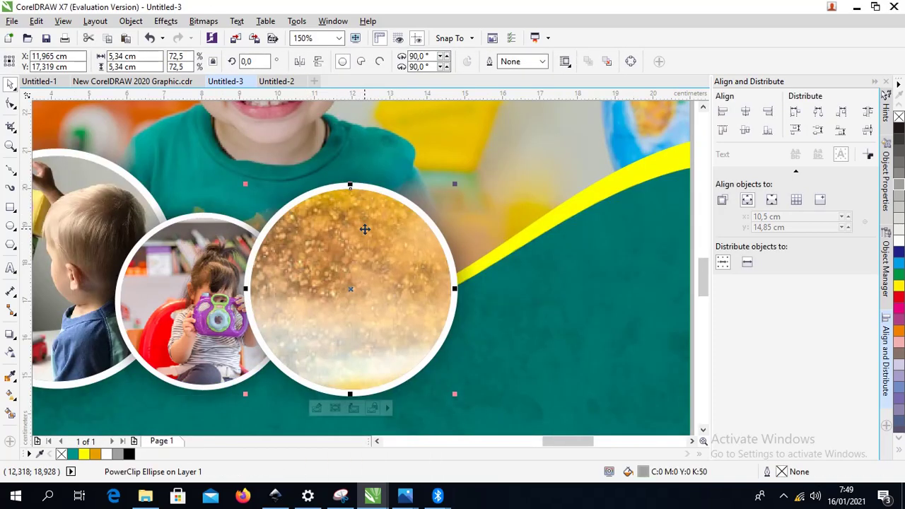
Step: Edit the rightmost circle's PowerClip and scale the running boy's photo down to about 7.98 by 5.32 cm
right_click(364, 226)
click(416, 135)
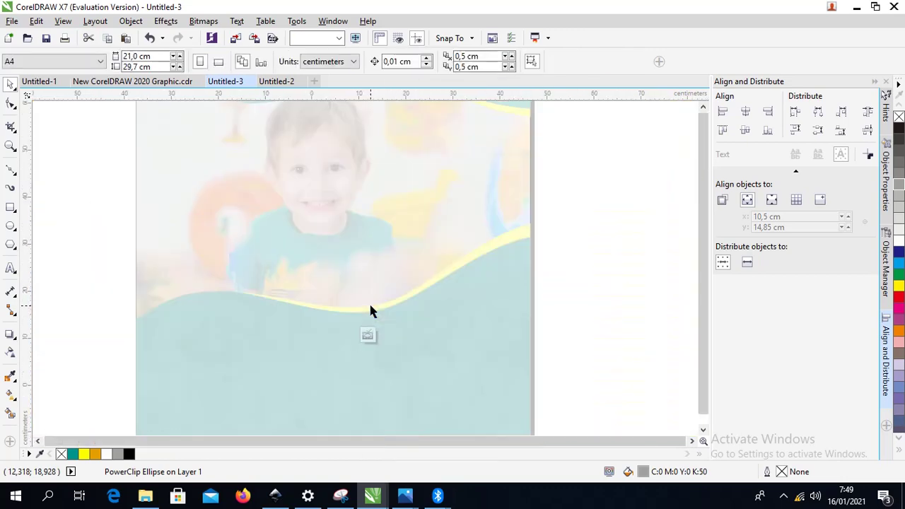
scroll(369, 301, down, 3)
click(369, 302)
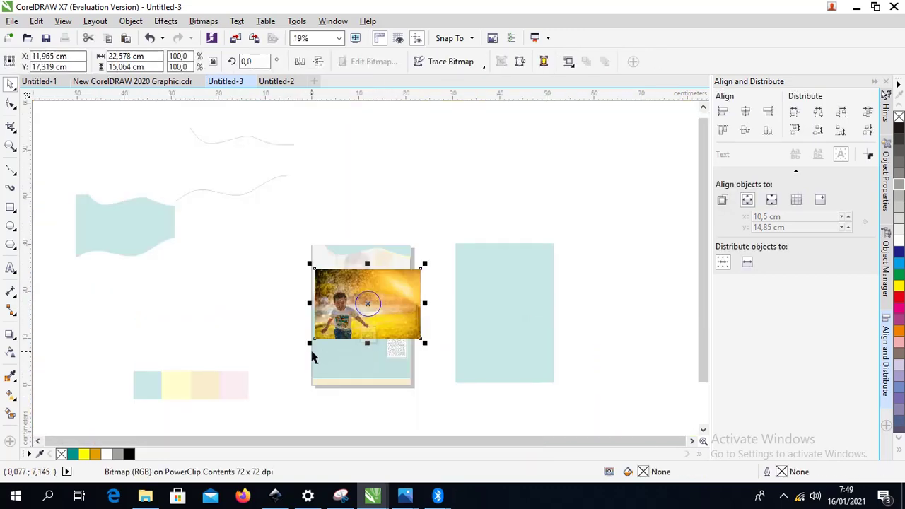
drag(309, 344, 348, 316)
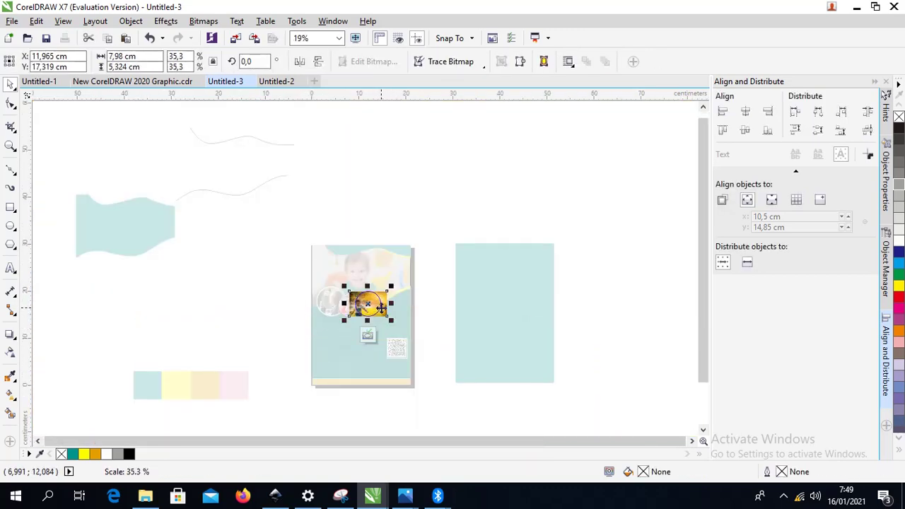
scroll(382, 306, up, 2)
Step: Reposition the boy within the rightmost circle, enlarge the photo to about 8.29 by 5.53 cm, and finish editing
drag(381, 288, 392, 289)
scroll(412, 349, up, 3)
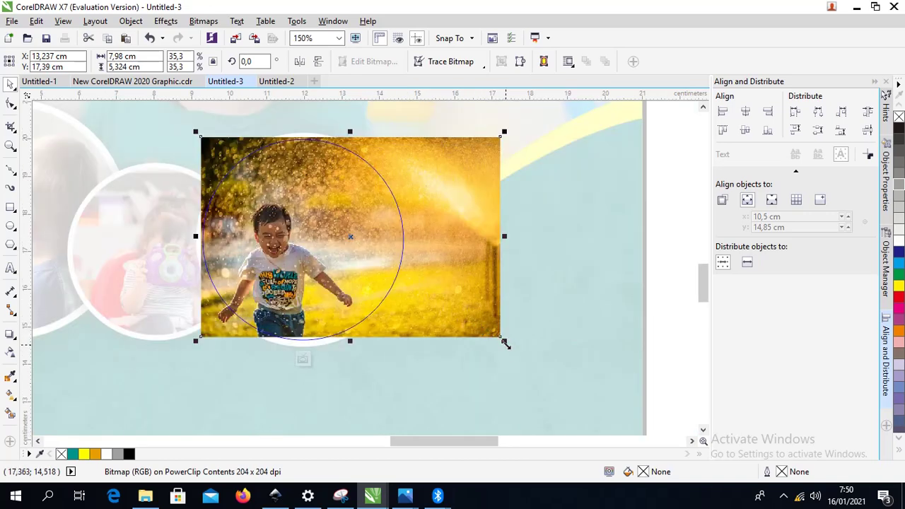
drag(504, 343, 515, 347)
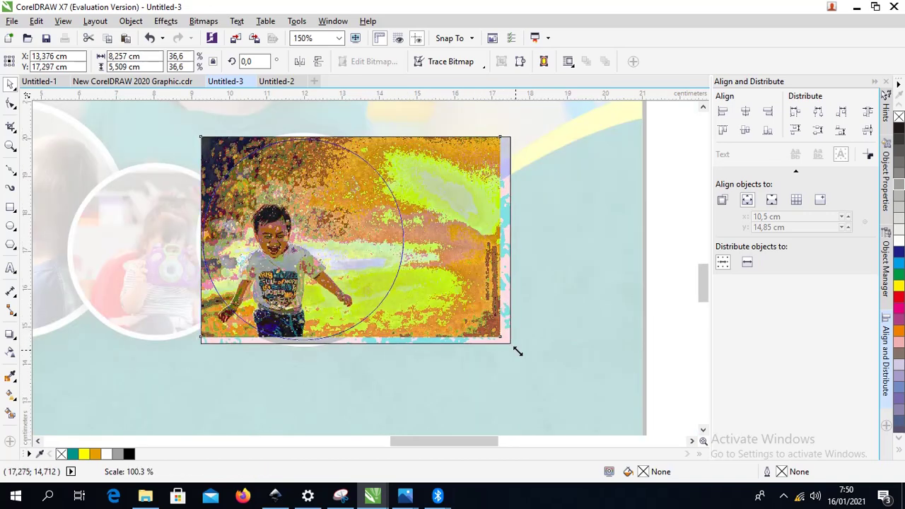
drag(343, 273, 341, 271)
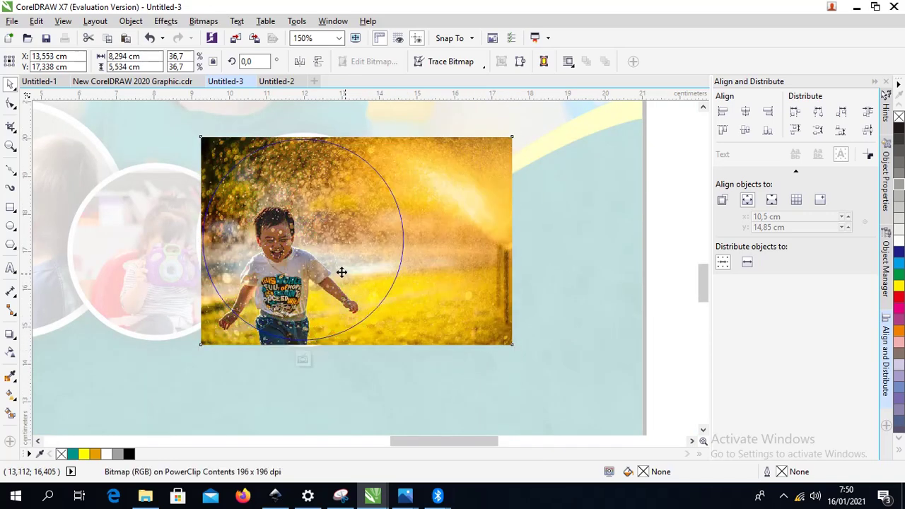
right_click(341, 271)
click(369, 177)
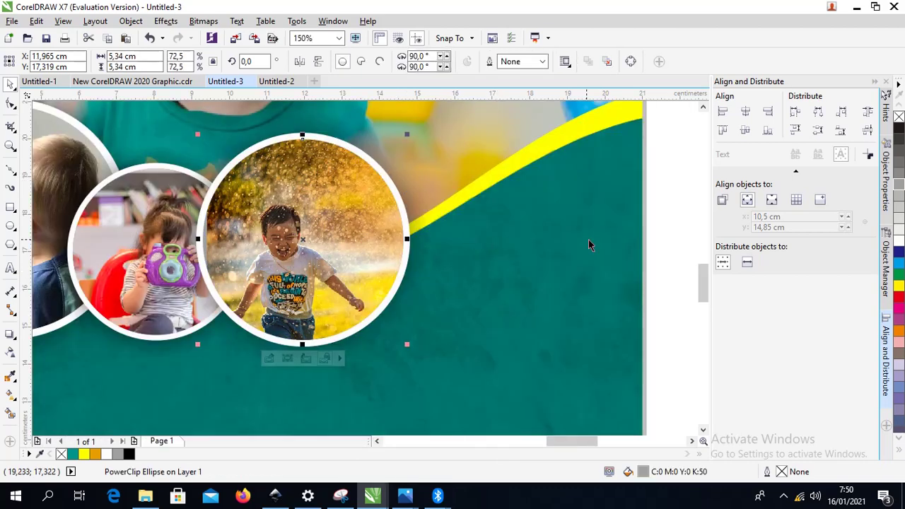
click(660, 219)
Step: Shrink the QR code to about 3.07 cm square and move it to the flyer's lower-left corner above the orange strip
scroll(324, 235, down, 2)
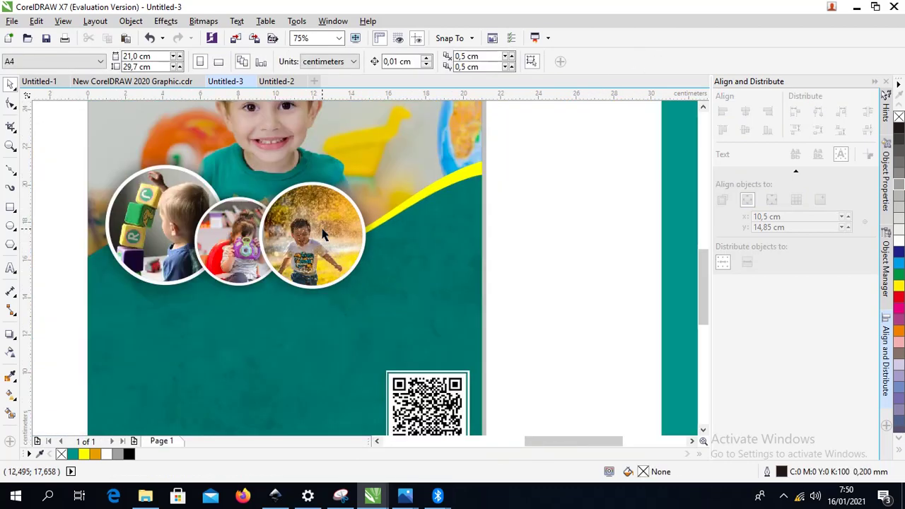
scroll(324, 235, down, 1)
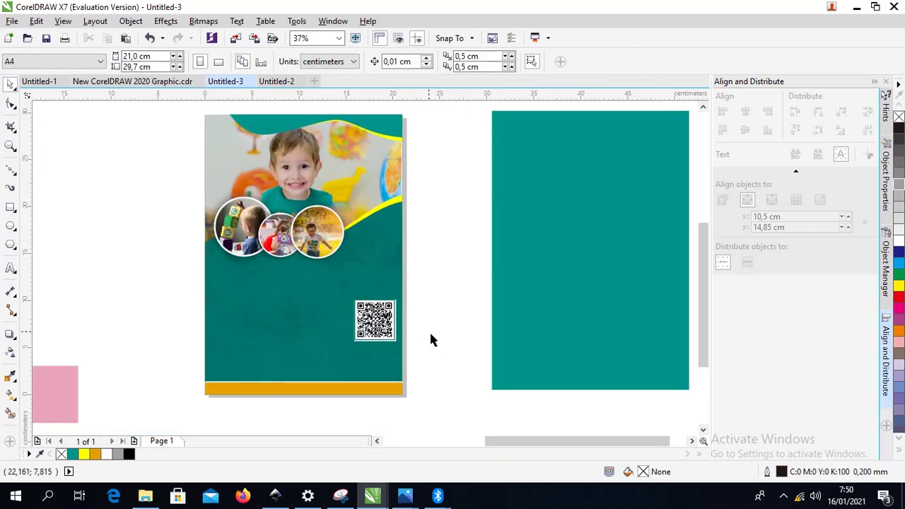
drag(357, 320, 301, 278)
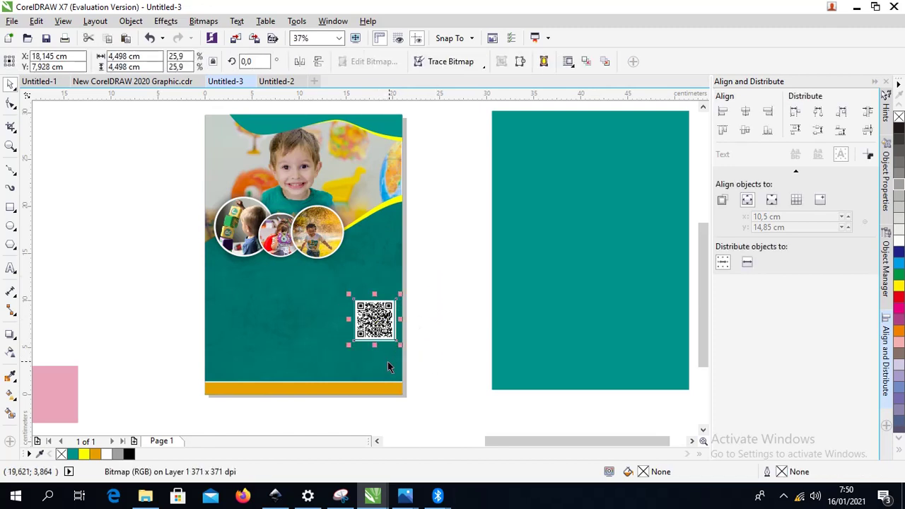
drag(347, 344, 226, 354)
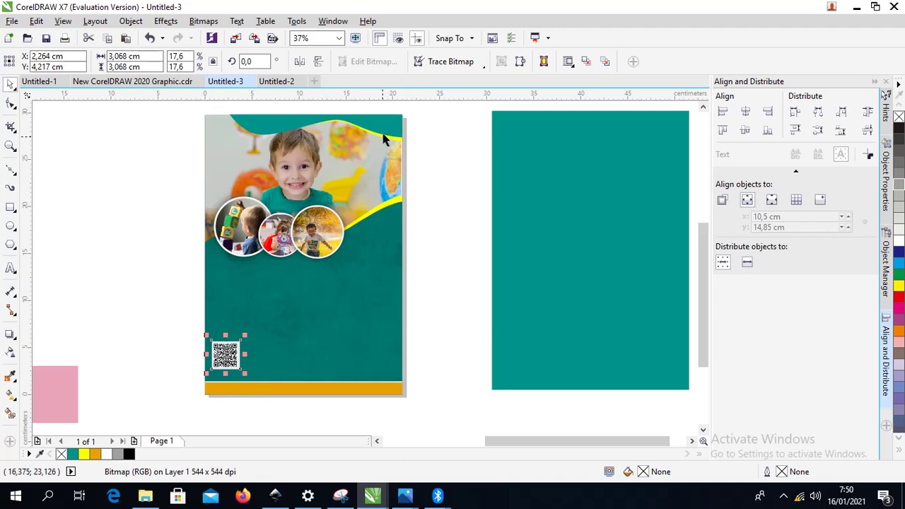
Step: Group all the text, icons and contact elements on Untitled-2's dark grey background and paste a copy into Untitled-3
click(275, 81)
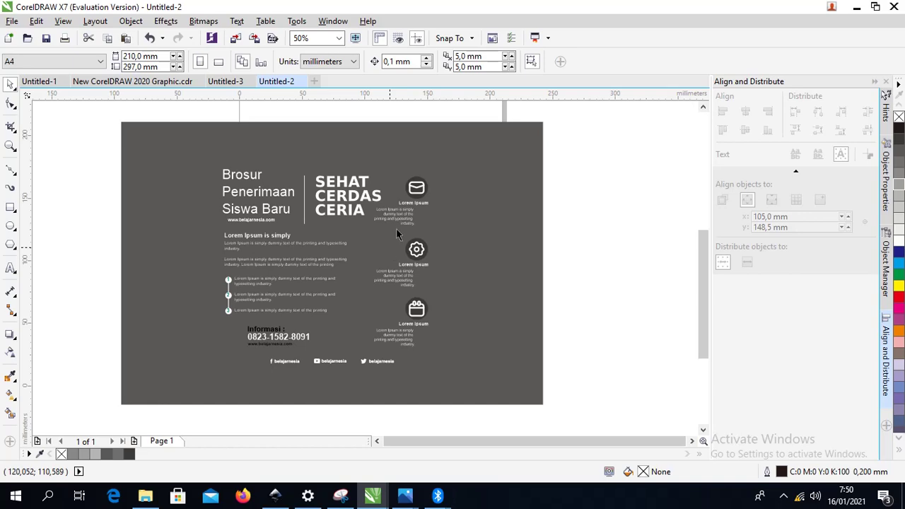
scroll(416, 191, up, 2)
click(416, 189)
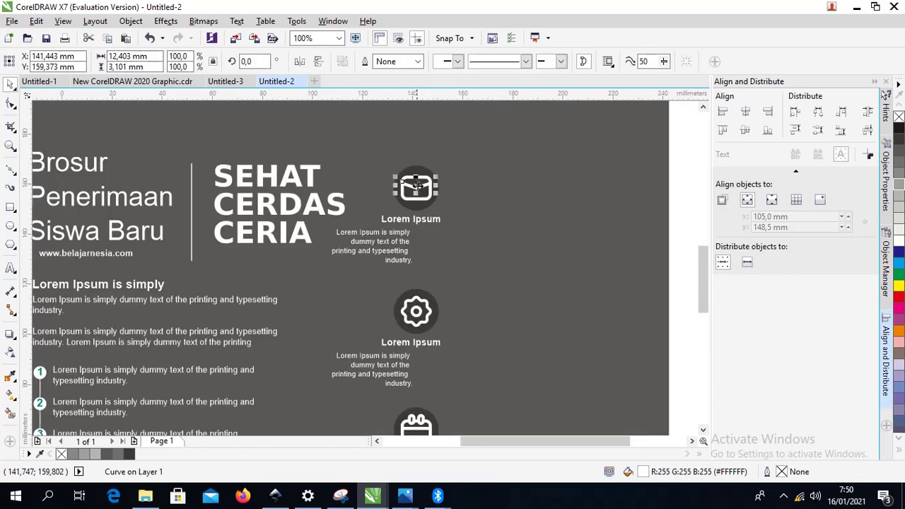
scroll(418, 186, down, 2)
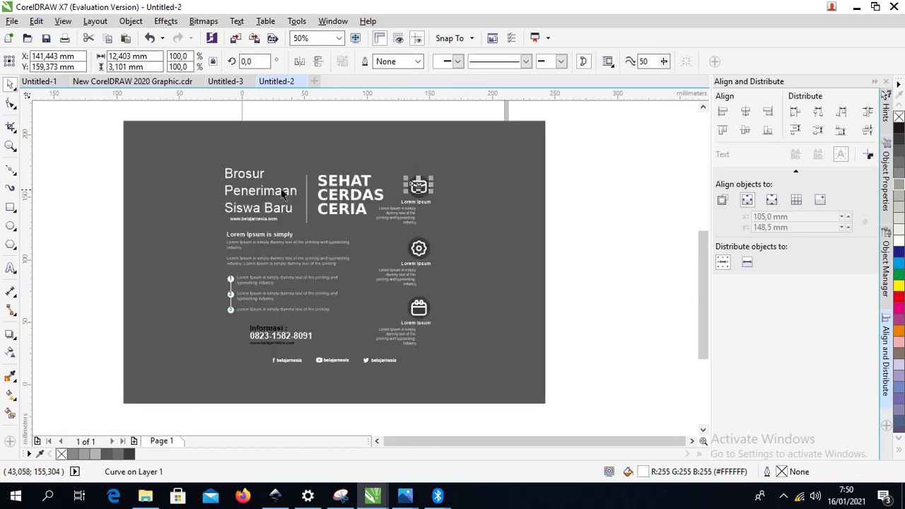
click(283, 195)
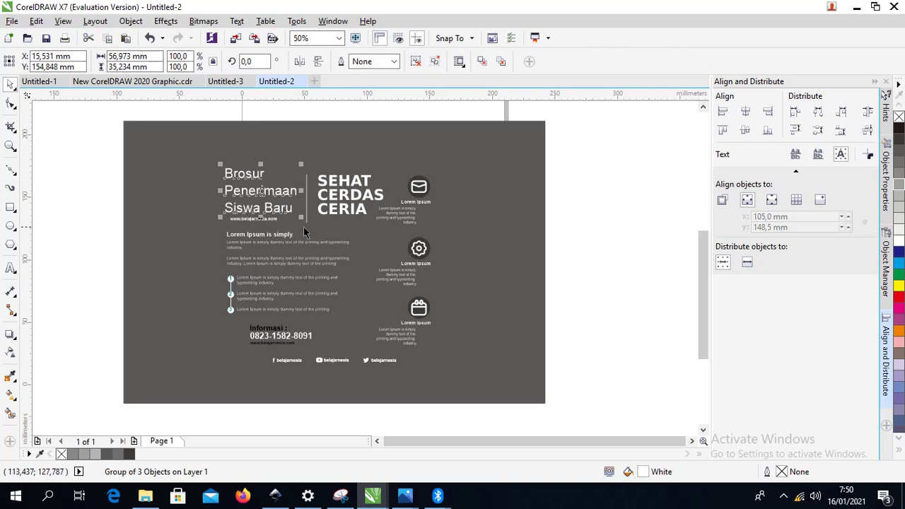
drag(97, 144, 477, 368)
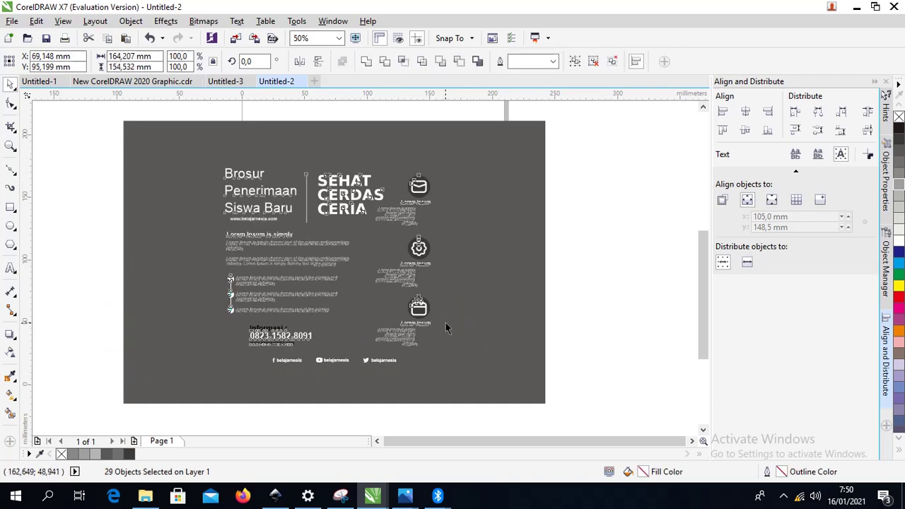
key(ctrl+g)
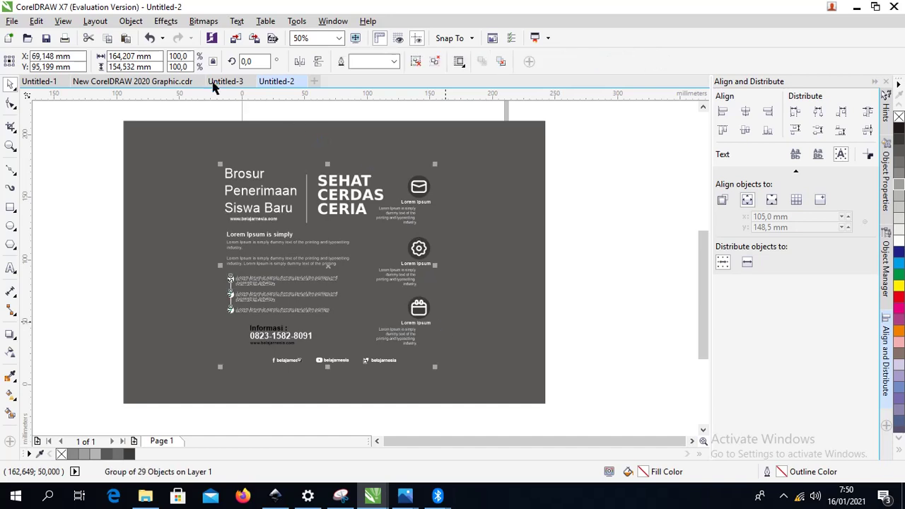
click(226, 81)
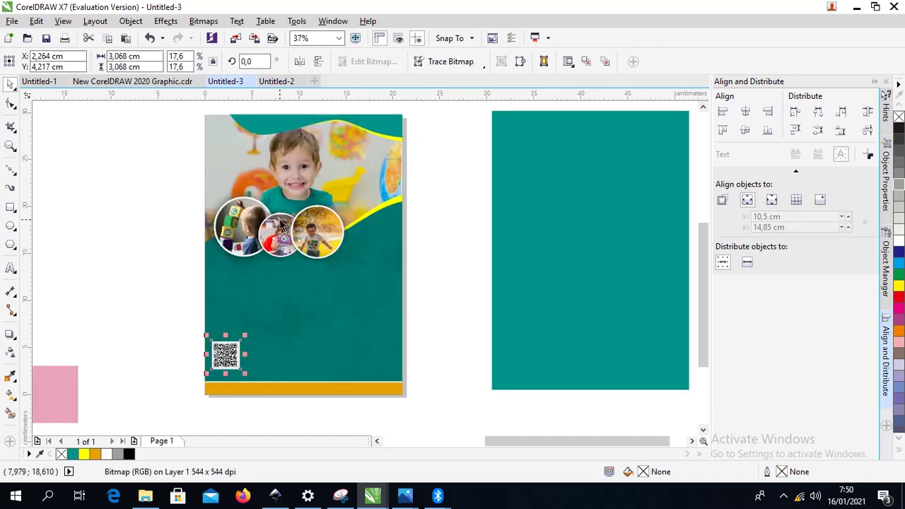
key(ctrl+v)
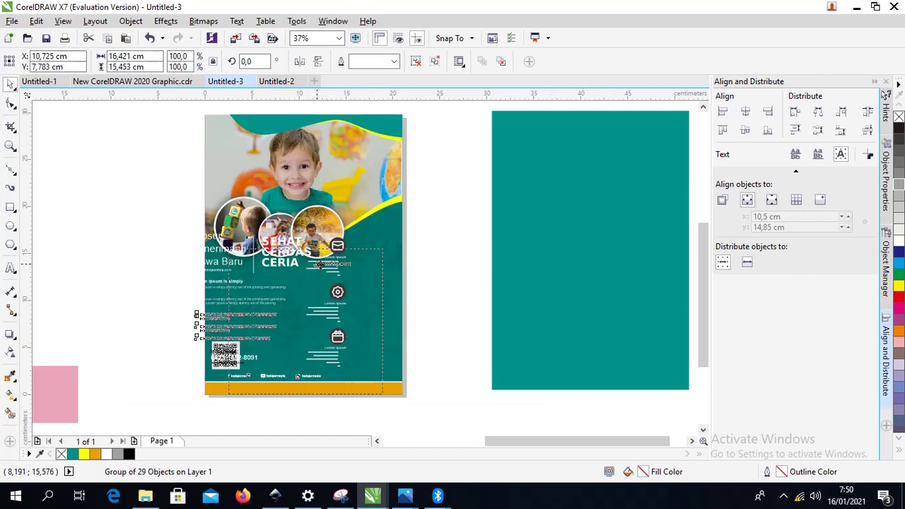
Step: Scale the pasted text group to about 15.3 by 13.6 cm and place it below the three photo circles
drag(319, 264, 363, 241)
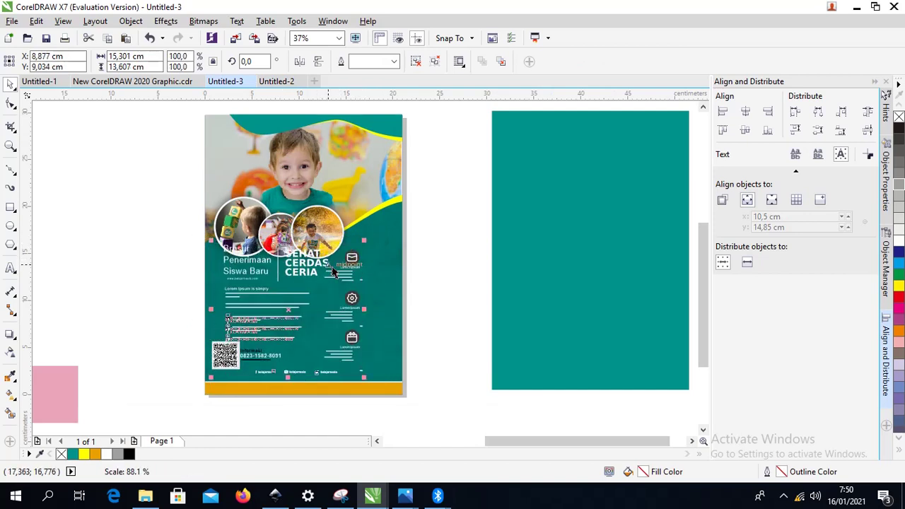
drag(316, 264, 323, 254)
scroll(323, 255, up, 2)
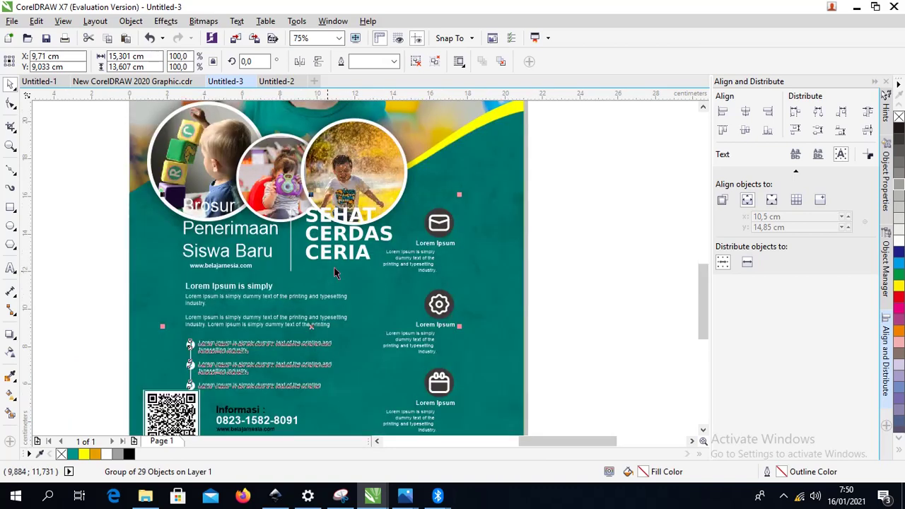
scroll(354, 228, down, 1)
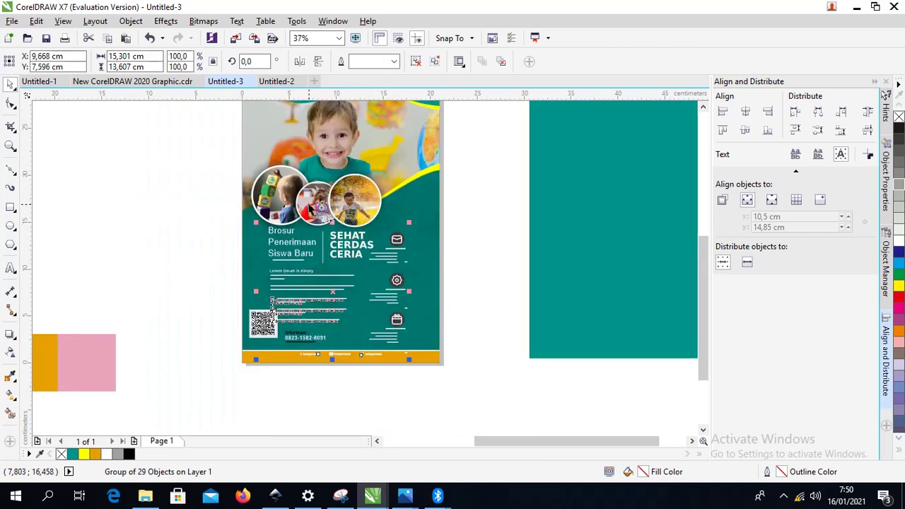
Step: Select the three photo circles together, shrink them slightly and shift them up and left, clear of the heading text
click(317, 202)
click(193, 155)
drag(192, 159, 440, 242)
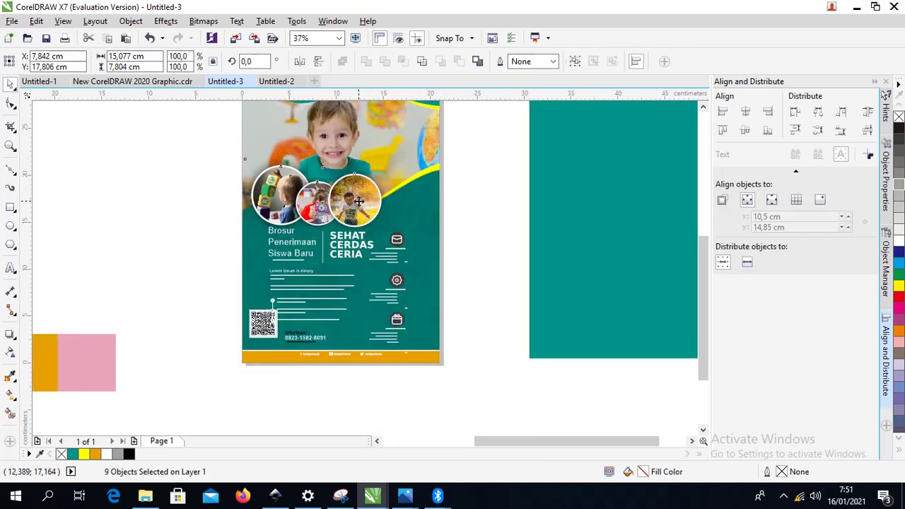
drag(357, 202, 359, 193)
drag(390, 149, 381, 157)
drag(359, 186, 351, 187)
click(445, 225)
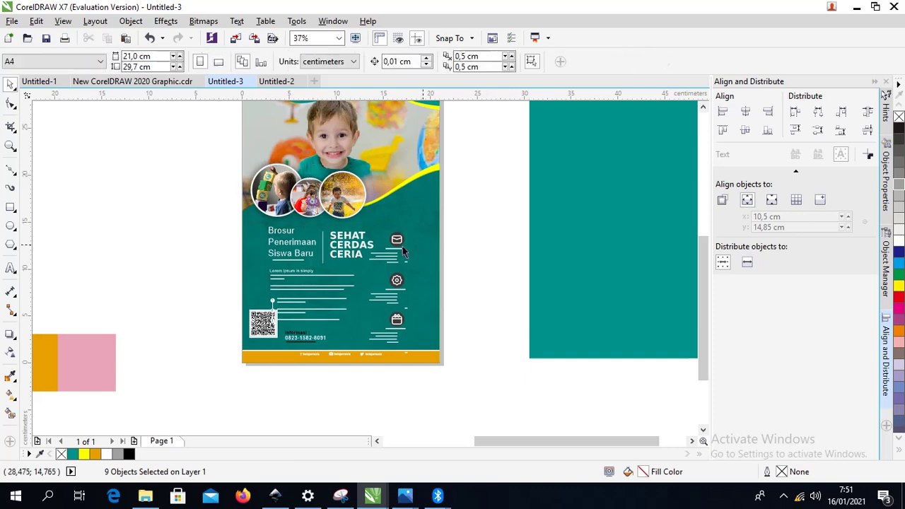
Step: Move the text group up and left, above the orange strip, and shrink and lower the QR code clear of the numbered list
mouse_move(350, 250)
mouse_down()
mouse_move(354, 242)
mouse_move(341, 234)
mouse_up()
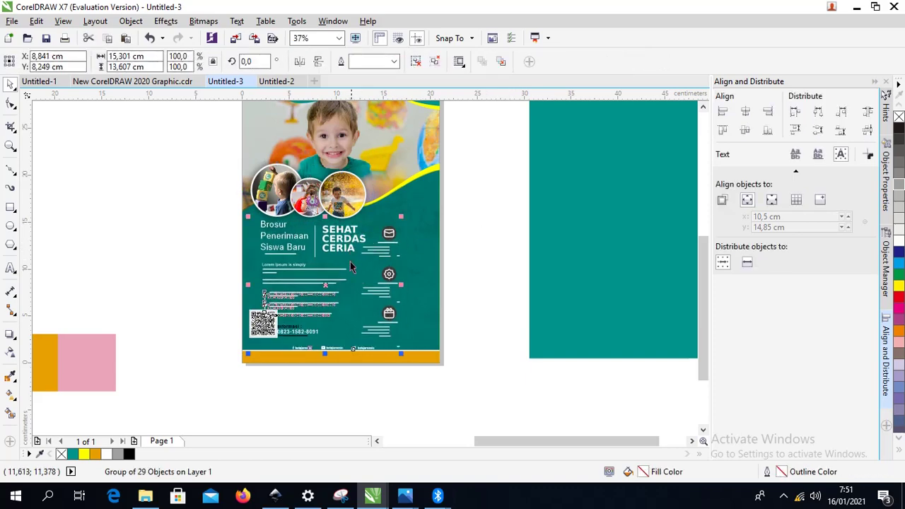
scroll(306, 306, up, 2)
click(265, 324)
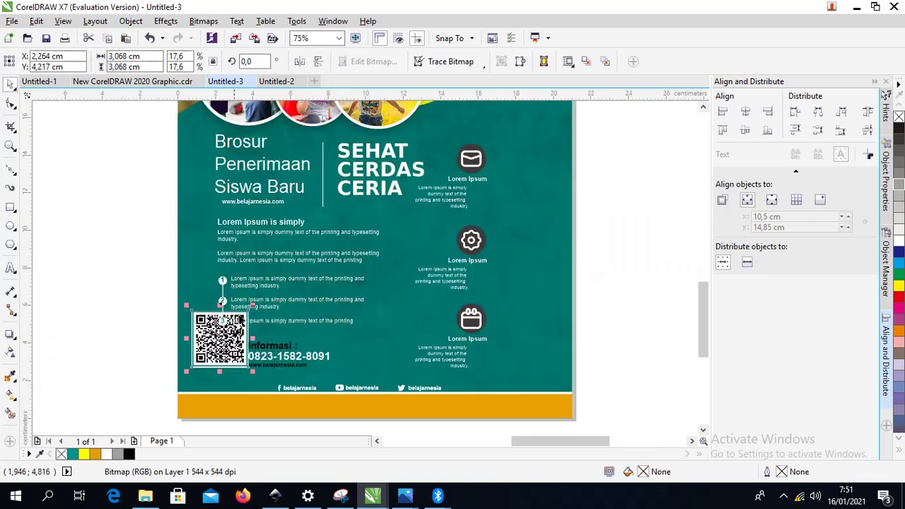
drag(251, 308, 206, 360)
click(232, 296)
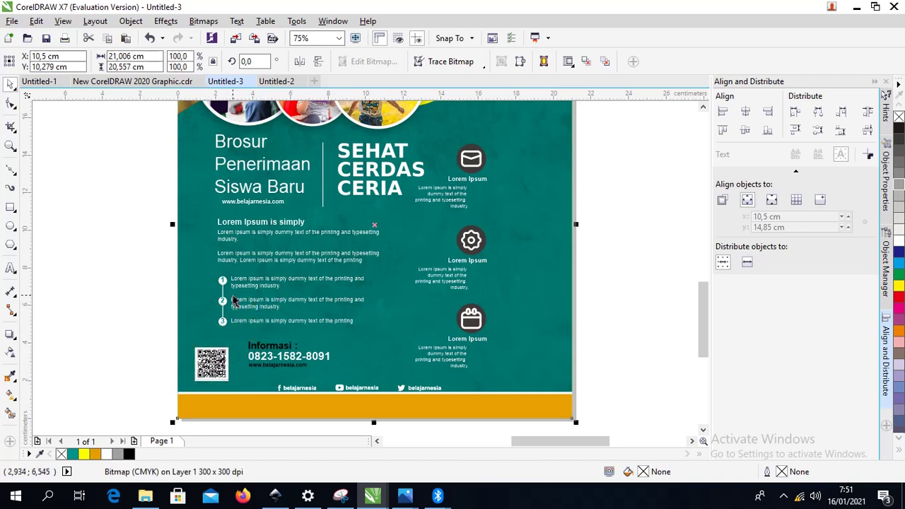
Step: Ungroup all the pasted text objects, group the Informasi contact lines, and move them down and left, beside the QR code
click(232, 289)
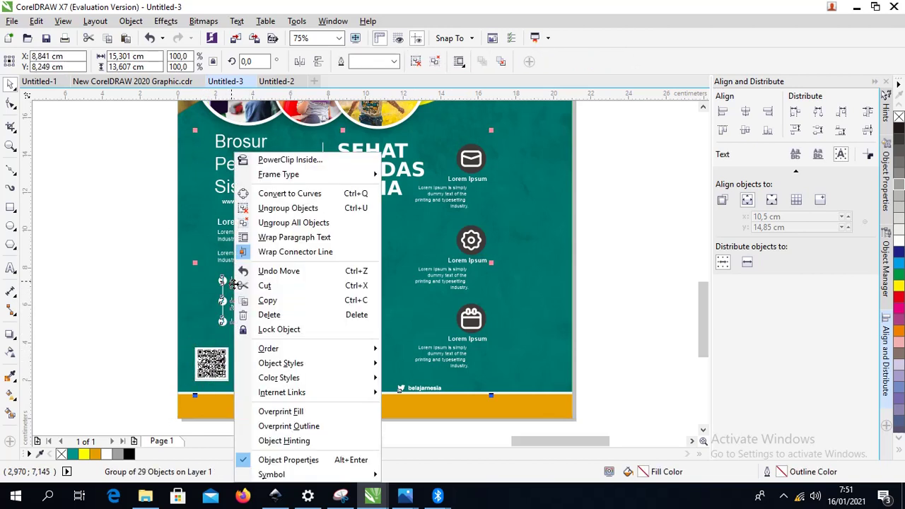
right_click(233, 287)
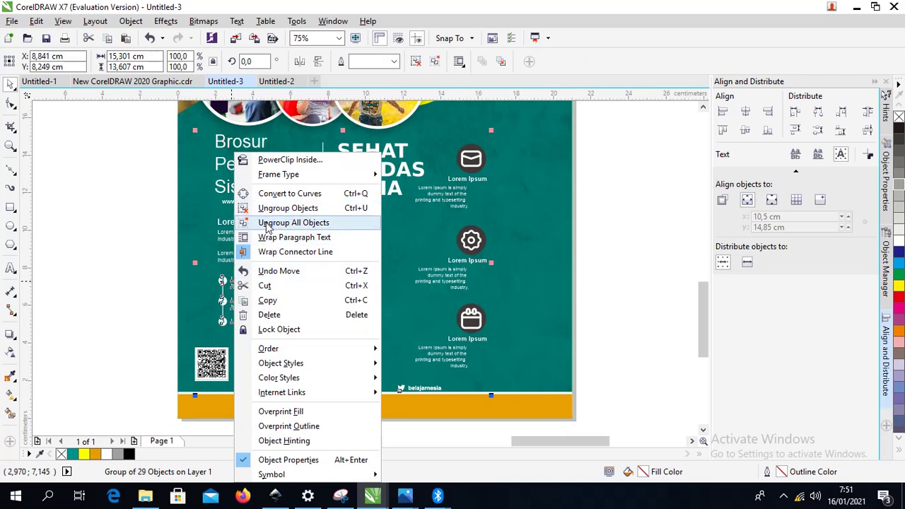
click(267, 223)
click(171, 354)
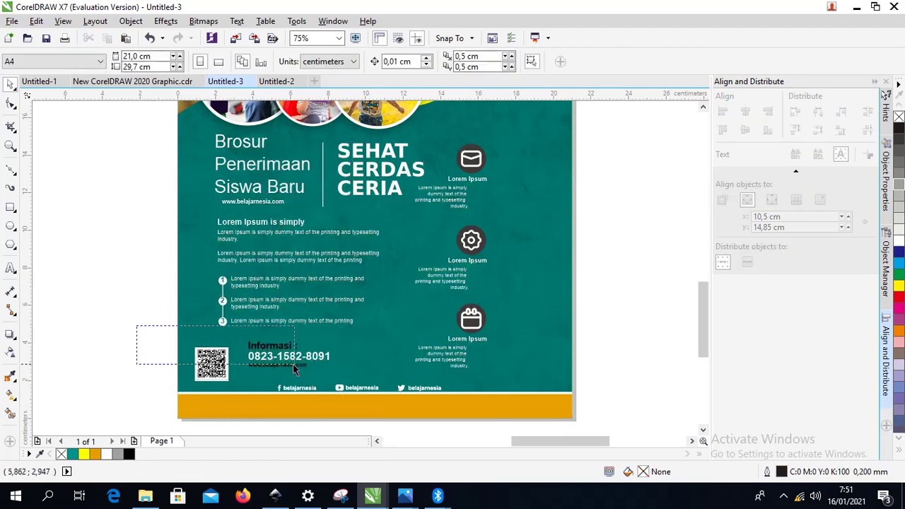
drag(352, 375, 351, 375)
key(ctrl+g)
drag(291, 357, 277, 366)
Step: Group the social media icons and handles, and center them vertically on the orange footer strip
click(424, 388)
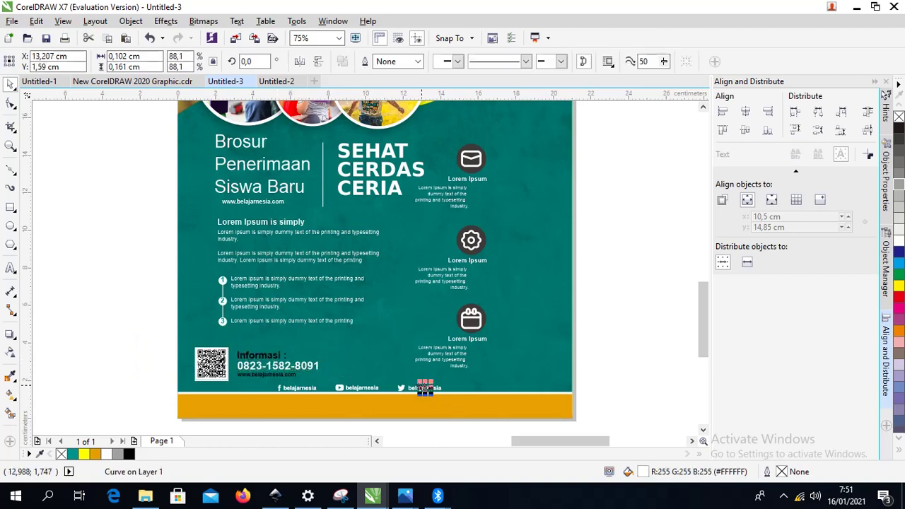
drag(623, 407, 267, 379)
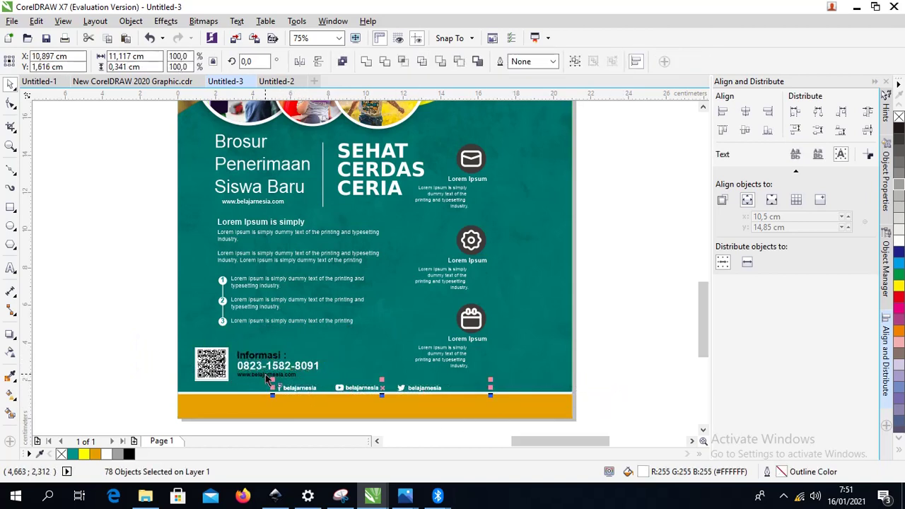
key(ctrl+g)
shift+click(419, 414)
key(e)
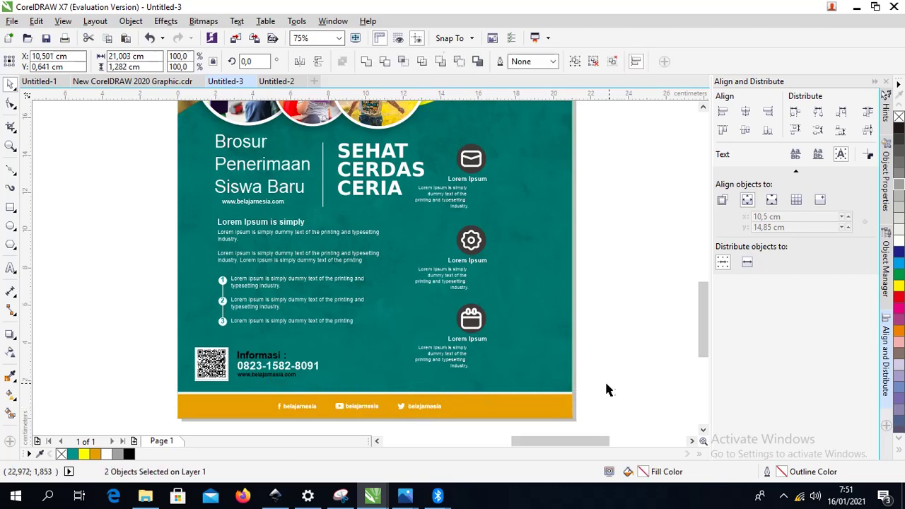
Step: Reduce the height of the orange footer and its white edge together, and place the social media row inside the thinner strip
click(524, 411)
scroll(414, 400, up, 3)
scroll(428, 398, down, 3)
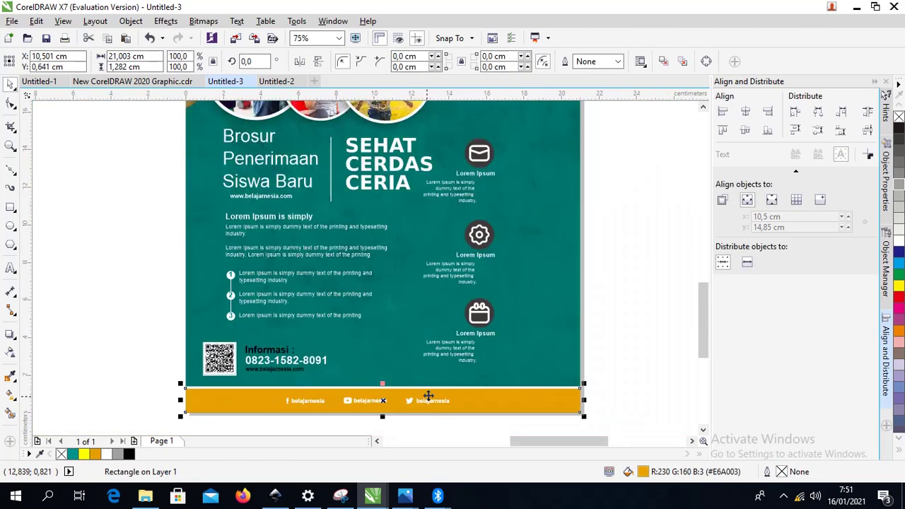
click(443, 399)
click(494, 400)
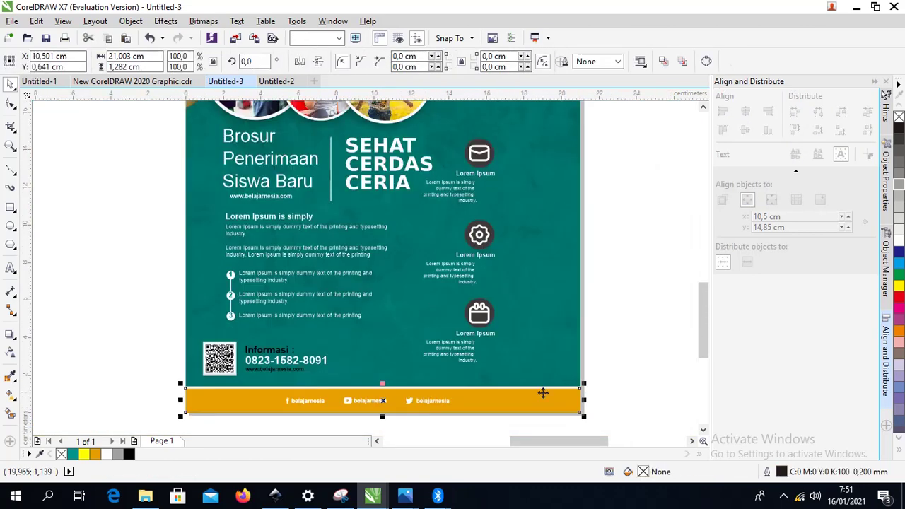
scroll(526, 391, up, 2)
shift+click(364, 386)
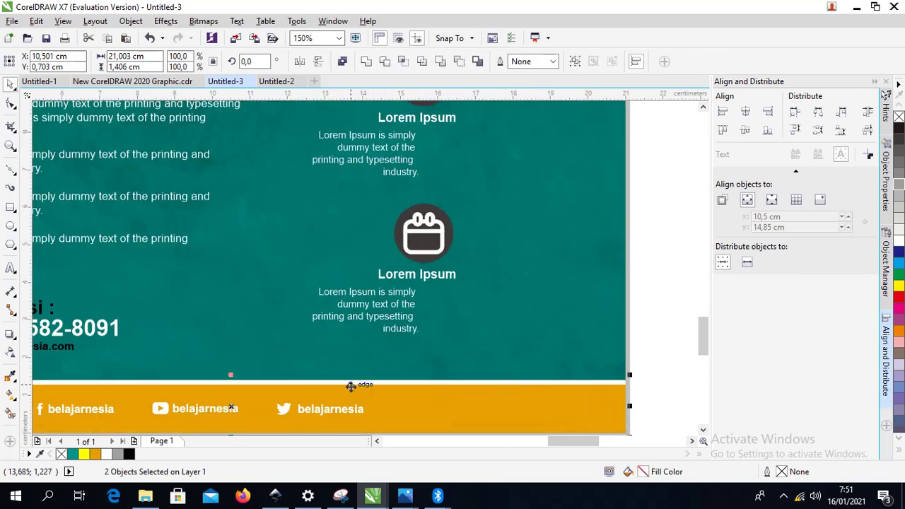
scroll(289, 385, down, 2)
drag(290, 379, 291, 393)
drag(417, 424, 148, 382)
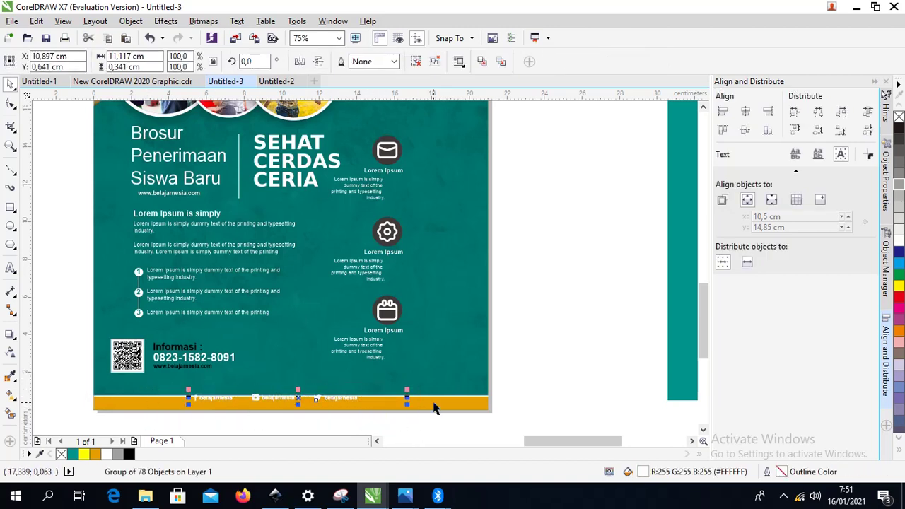
key(ctrl+z)
click(509, 375)
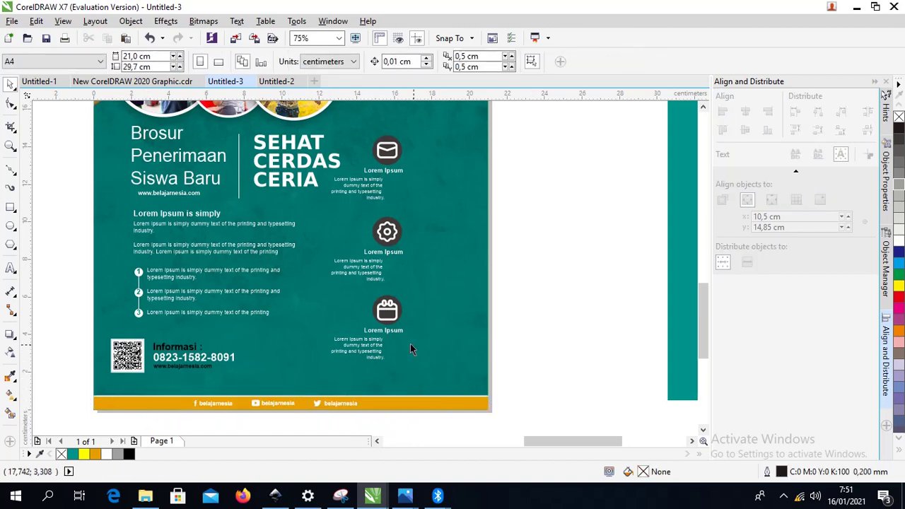
Step: Center the icon, heading and paragraph on one vertical axis within the gear block and within the calendar block
click(370, 279)
drag(344, 244, 303, 206)
key(c)
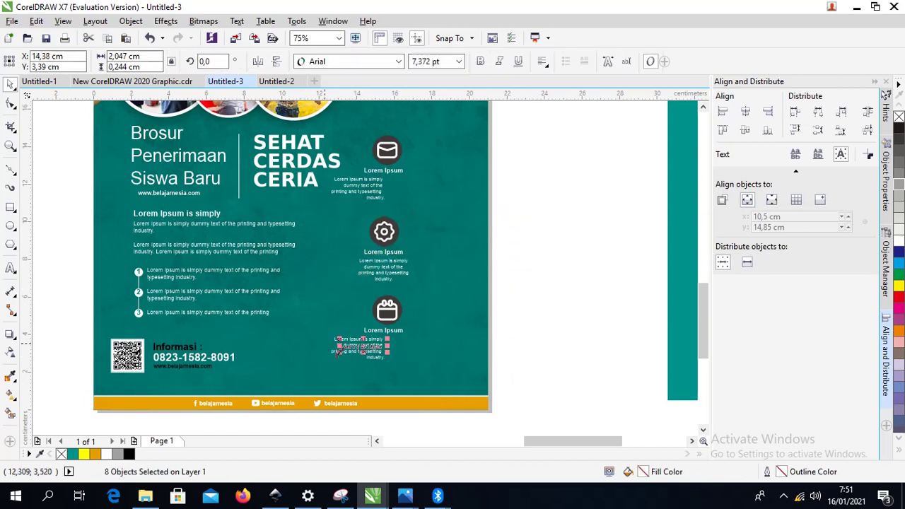
drag(538, 375, 297, 296)
key(c)
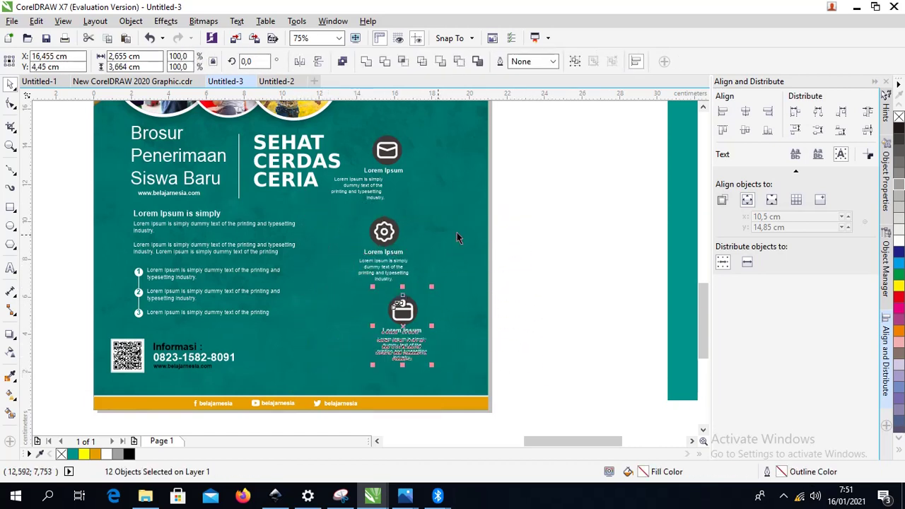
Step: Try to center the envelope icon, heading and paragraph on one vertical axis
drag(544, 231, 419, 157)
key(c)
key(ctrl+z)
key(ctrl+z)
Step: Center the envelope icon, heading and paragraph on one vertical axis, leaving the SEHAT CERDAS CERIA heading out of the selection
drag(553, 210, 329, 128)
shift+click(334, 161)
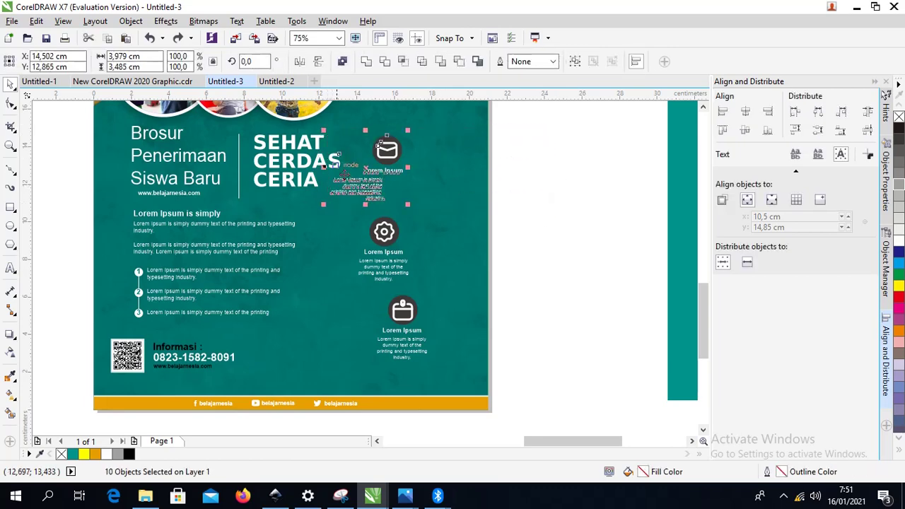
scroll(332, 165, up, 2)
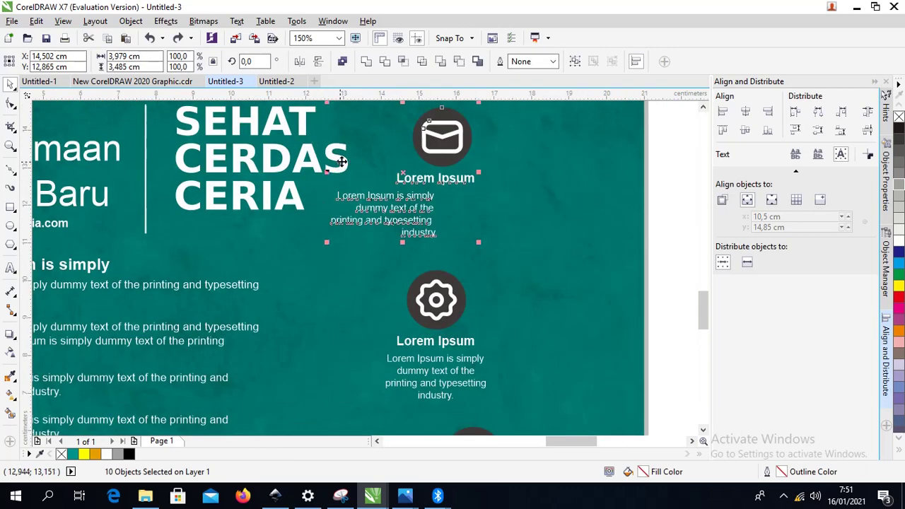
shift+click(344, 164)
drag(423, 150, 476, 153)
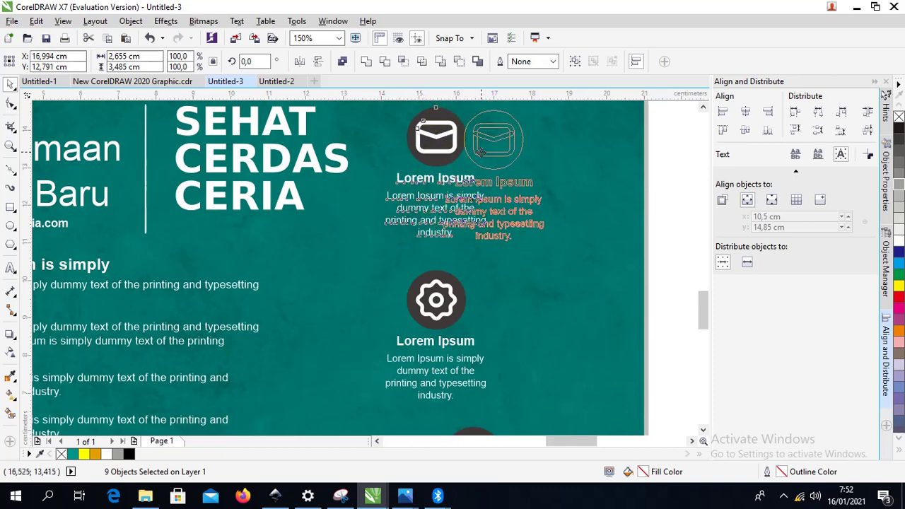
key(ctrl+z)
scroll(428, 170, down, 2)
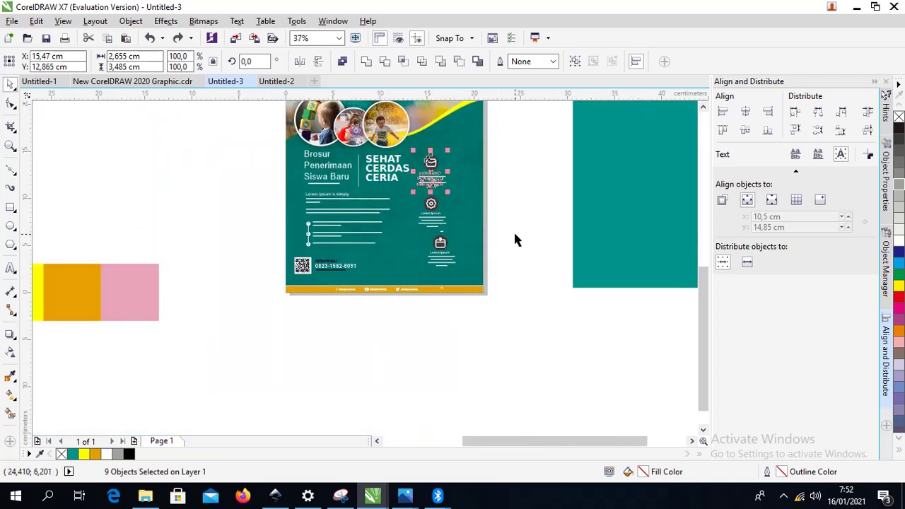
Step: Try to align all three icon blocks on a common vertical centerline
drag(526, 271, 397, 150)
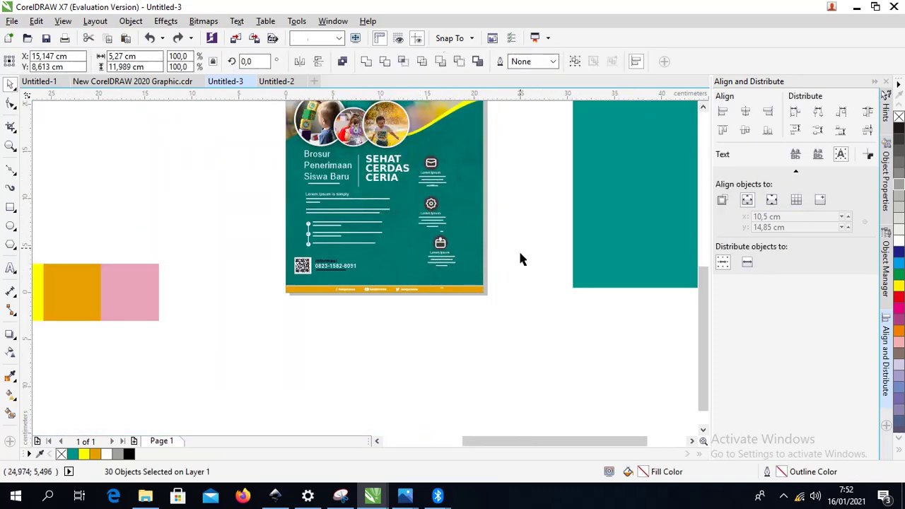
drag(515, 278, 398, 150)
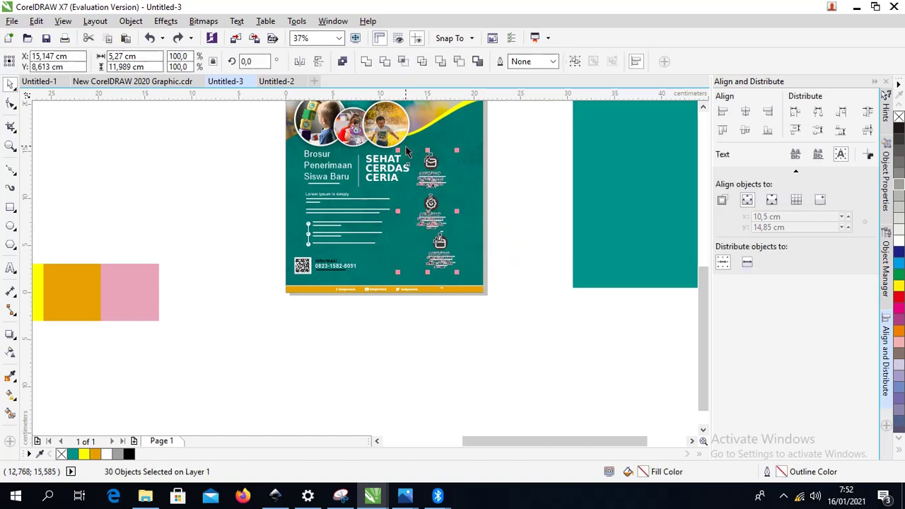
key(c)
key(ctrl+z)
key(ctrl+z)
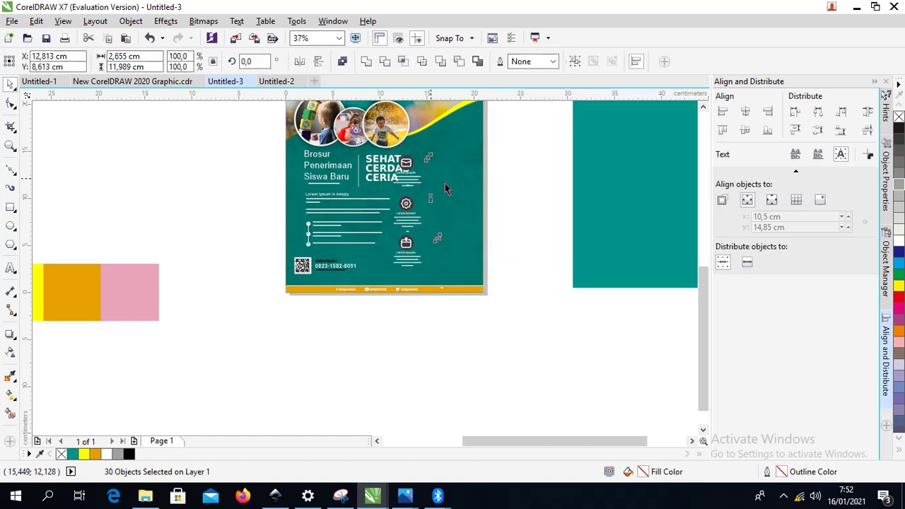
Step: Align the envelope, gear and calendar blocks on a common vertical centerline near the flyer's right edge
click(525, 272)
drag(444, 253, 462, 159)
key(c)
click(509, 153)
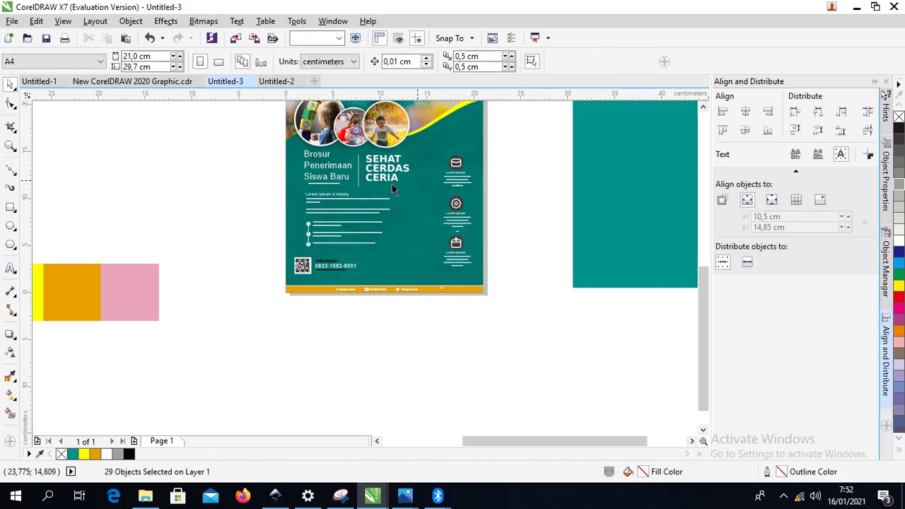
Step: Move the QR code and Informasi contact text together right and down, lining the QR code up with the paragraph's left edge
scroll(356, 176, up, 1)
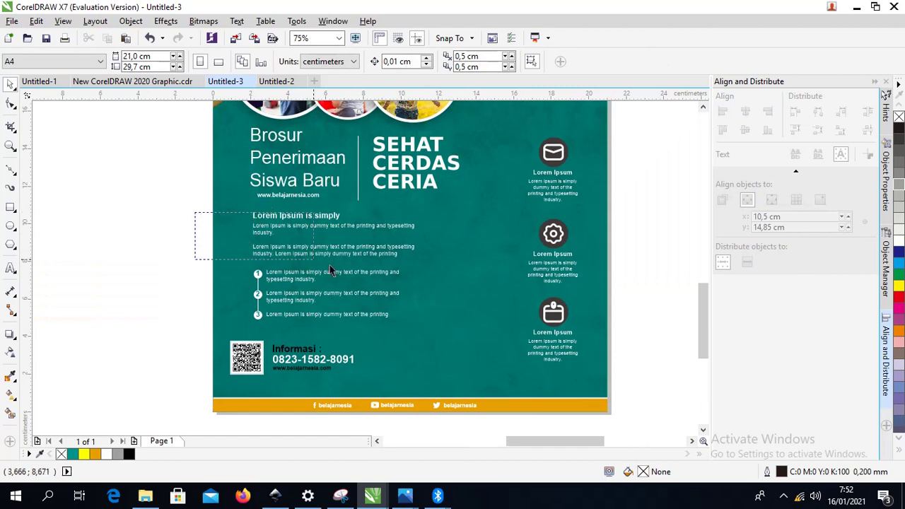
drag(330, 269, 465, 316)
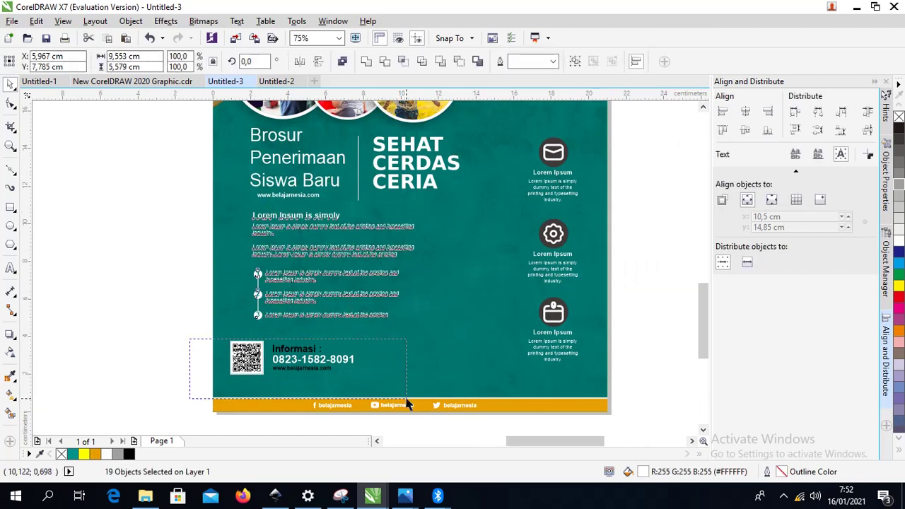
drag(407, 403, 407, 404)
drag(311, 359, 333, 374)
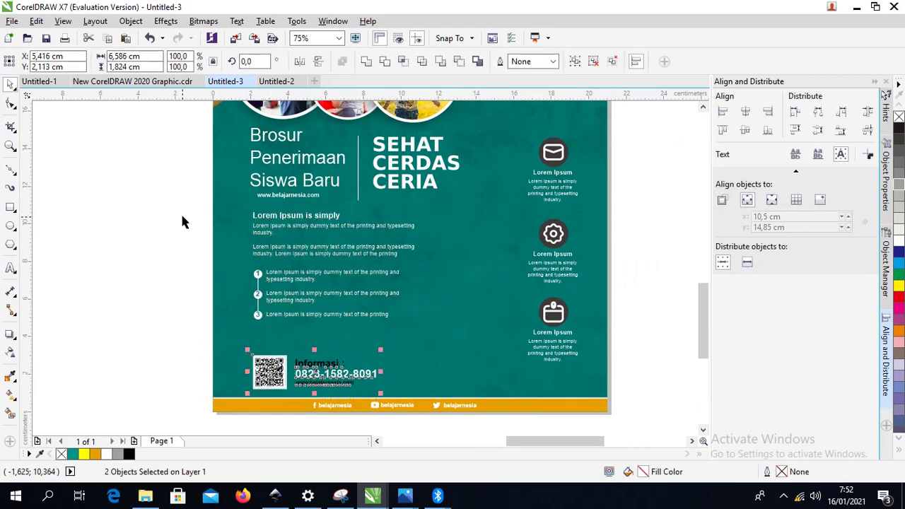
Step: Lower the Lorem Ipsum paragraphs with the numbered list, and shift the Brosur Penerimaan and SEHAT CERDAS CERIA headings down slightly
drag(181, 210, 502, 335)
drag(300, 237, 307, 229)
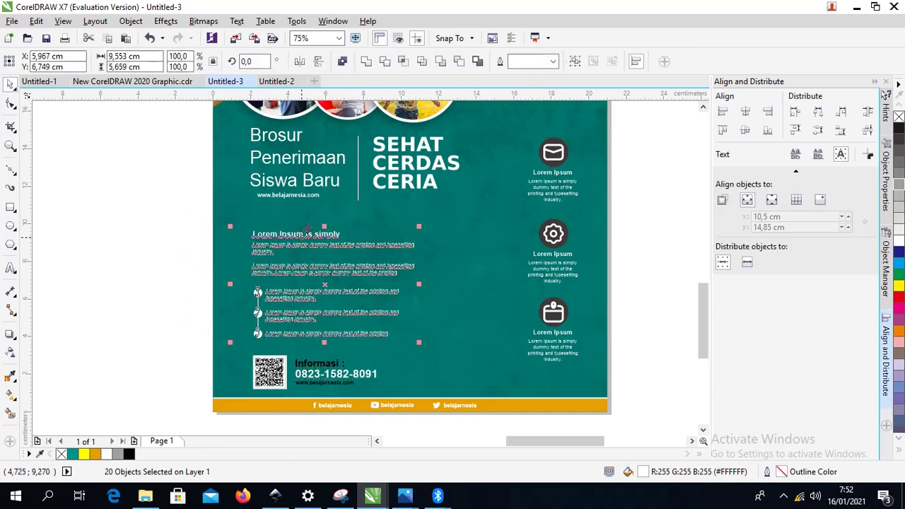
drag(187, 127, 422, 205)
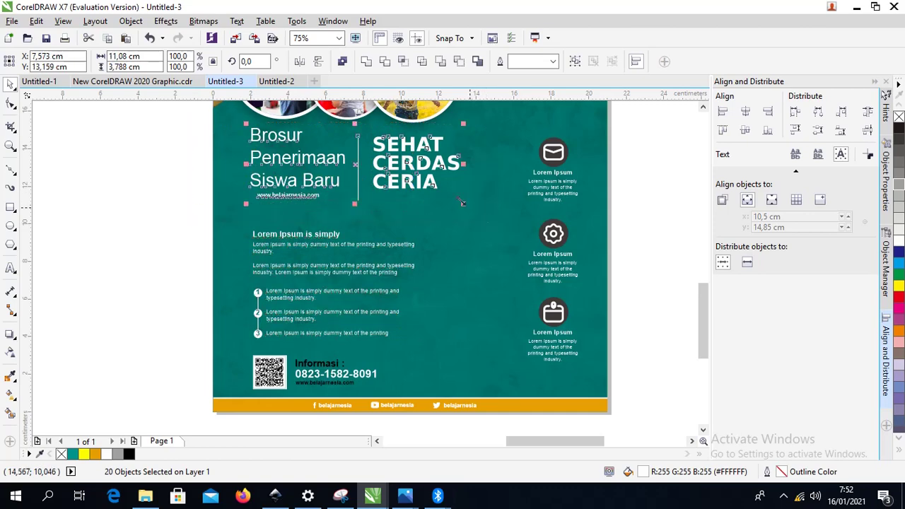
drag(452, 166, 357, 149)
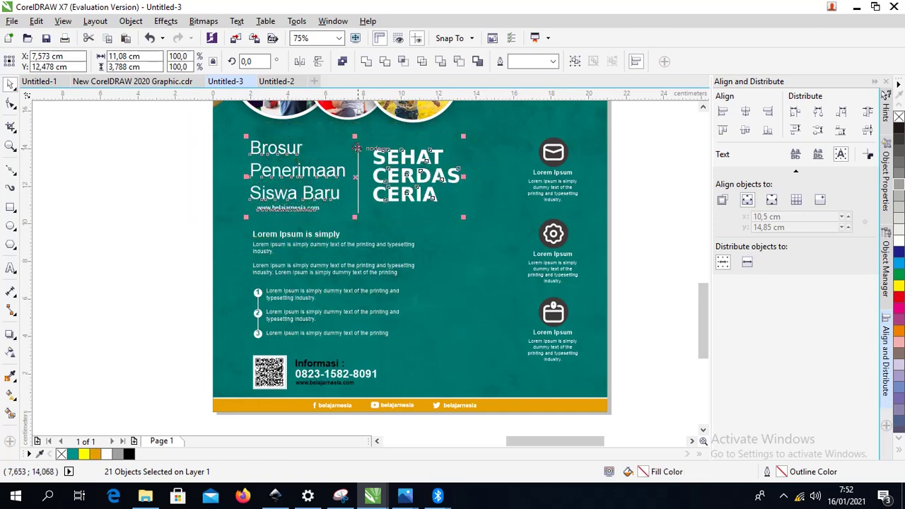
Step: Fill the circle behind the envelope icon with the footer's orange (#E6A003)
click(631, 173)
click(562, 143)
click(555, 149)
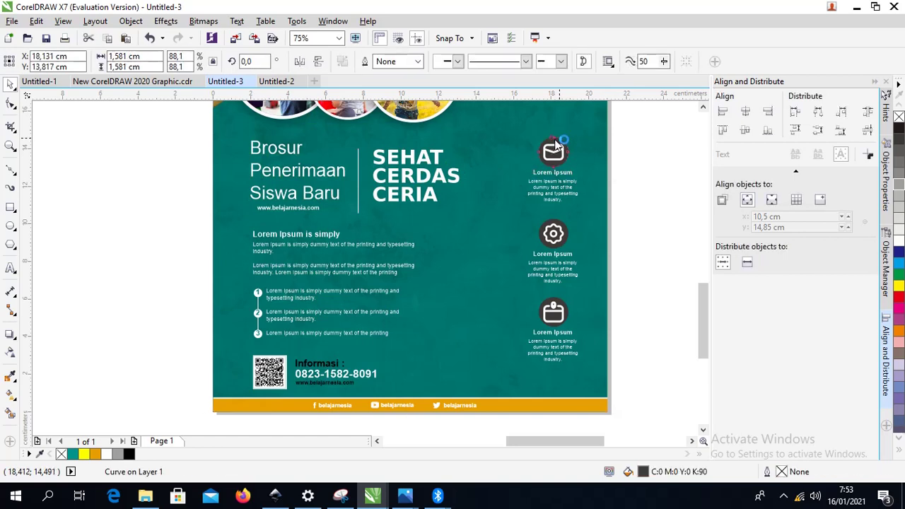
key(F10)
click(10, 84)
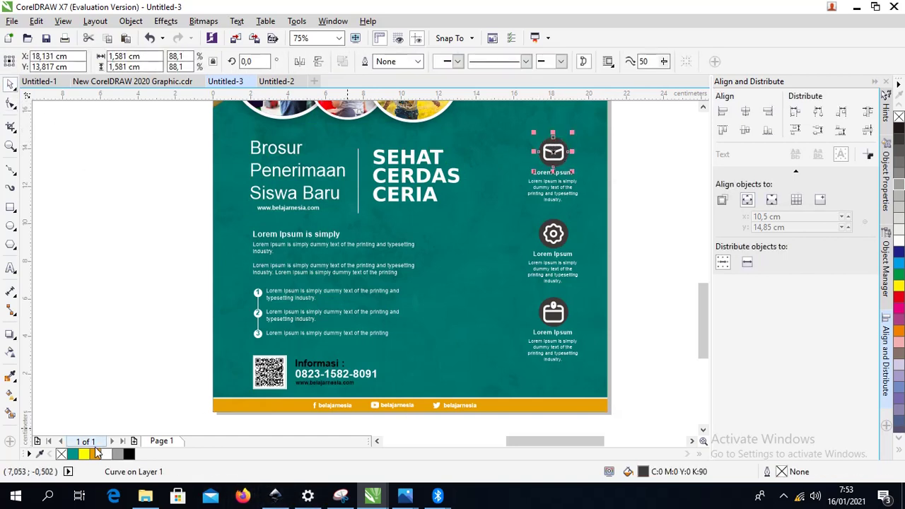
click(96, 454)
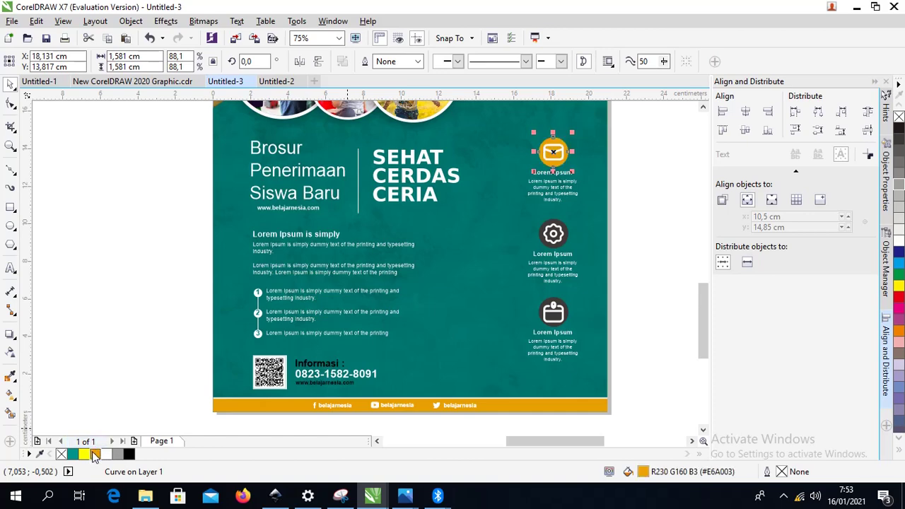
Step: Sample pink (#E8A5BA) from the swatch beside the page and fill the gear icon's circle with it
click(629, 225)
click(556, 237)
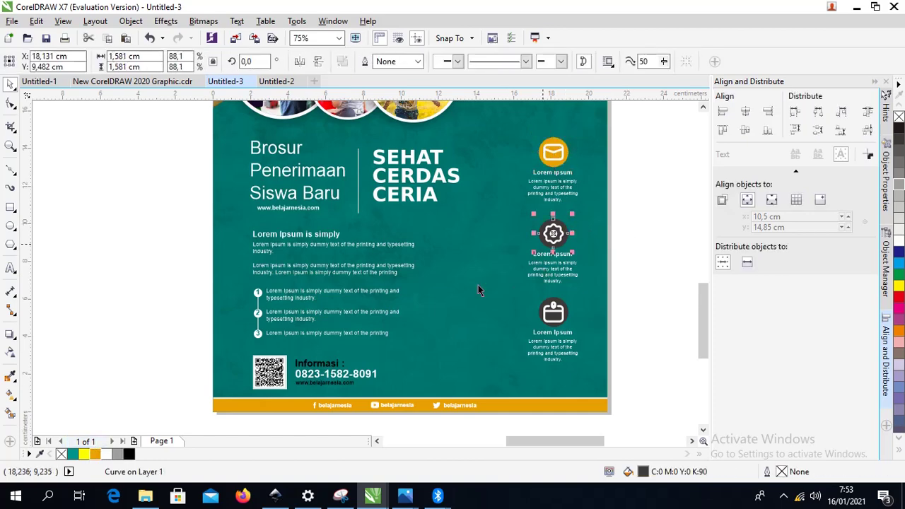
scroll(176, 258, down, 3)
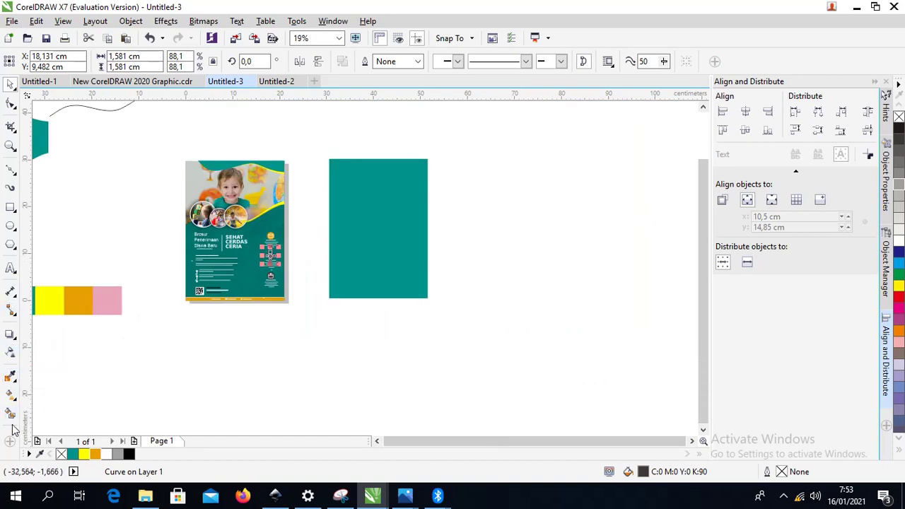
click(39, 454)
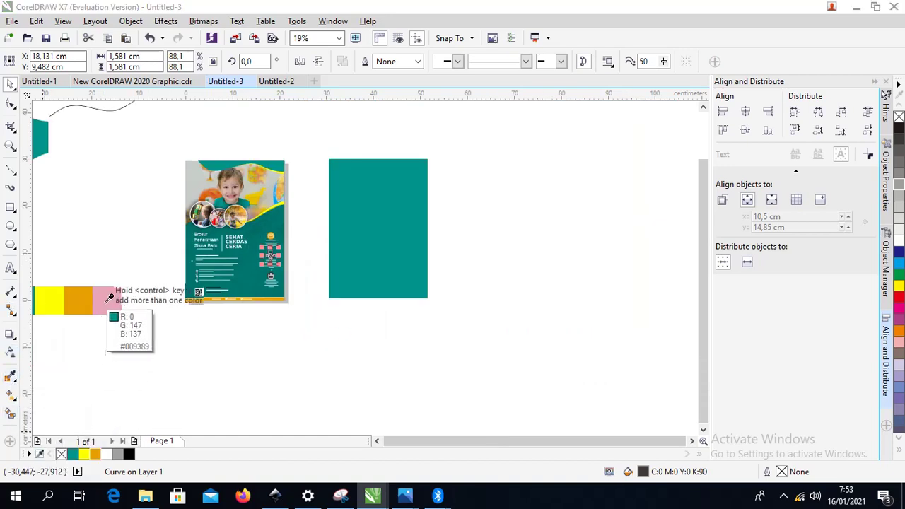
click(106, 303)
Step: Fill the circle behind the calendar icon in the lowest icon block with the footer's orange (#E6A003)
scroll(268, 252, up, 4)
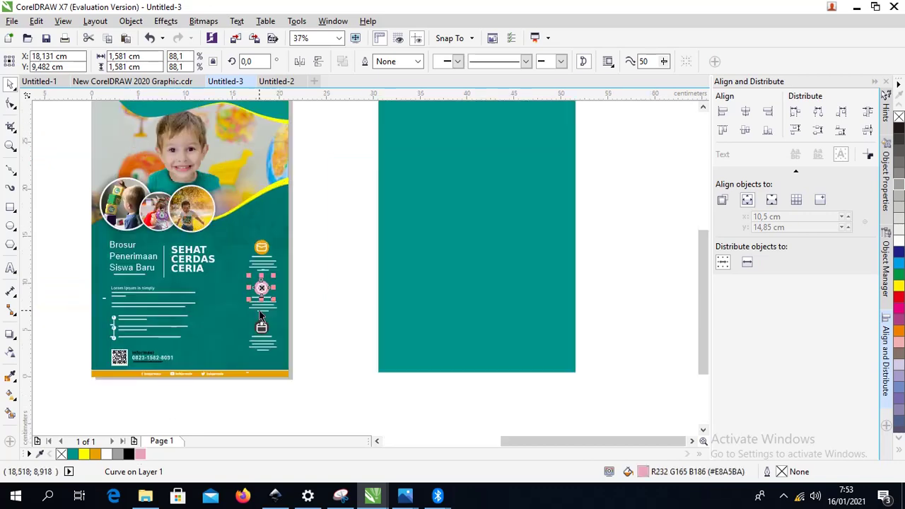
click(286, 366)
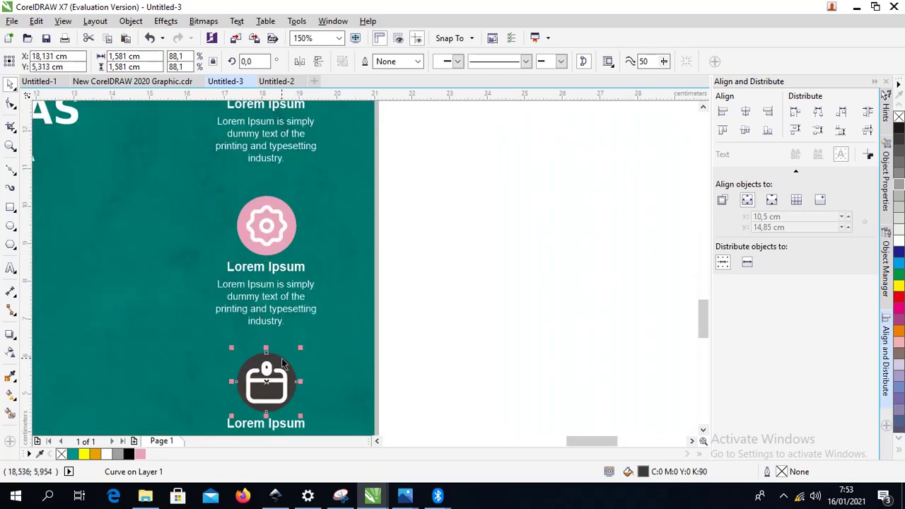
click(95, 454)
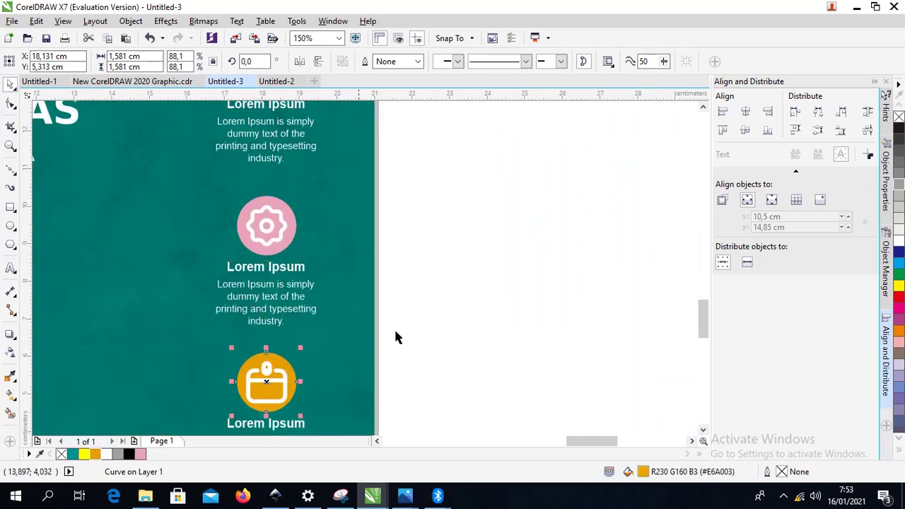
click(394, 207)
scroll(389, 206, down, 4)
scroll(134, 259, up, 2)
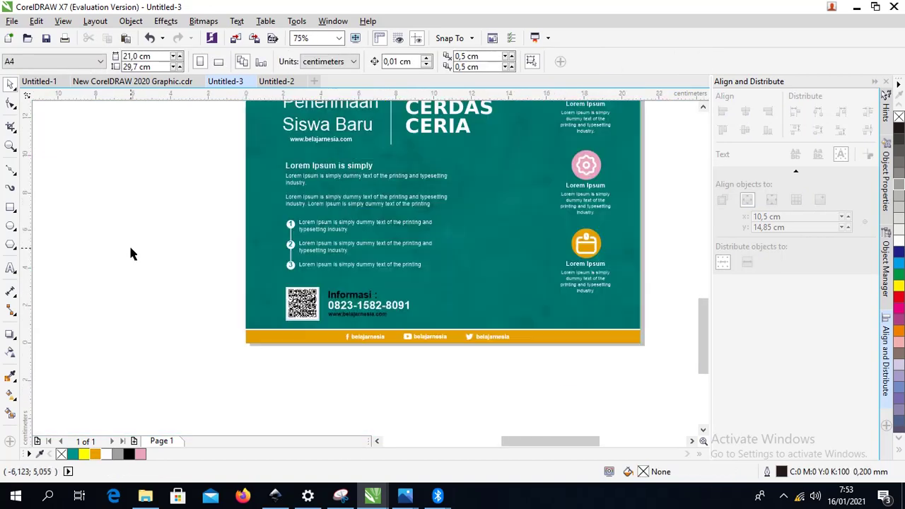
Step: Make the three heading lines Brosur, Penerimaan and Siswa Baru bold, keeping the Arial font
click(322, 125)
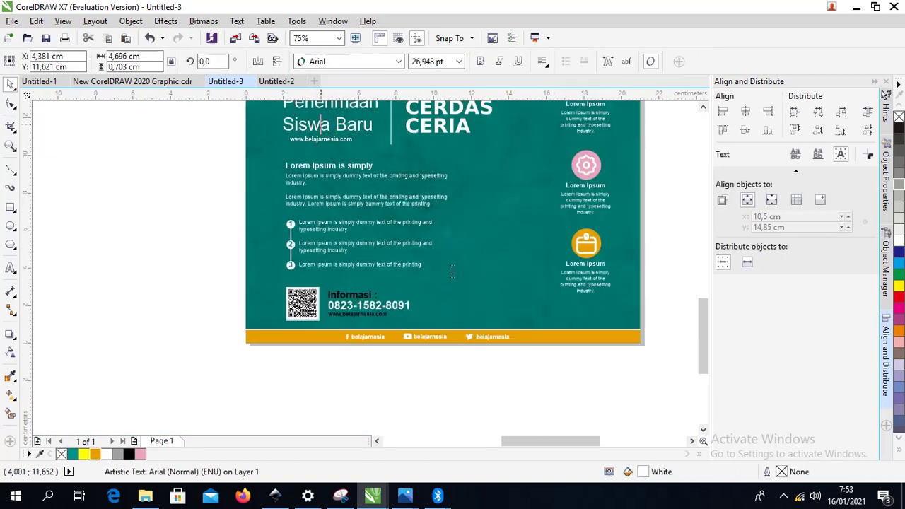
click(11, 105)
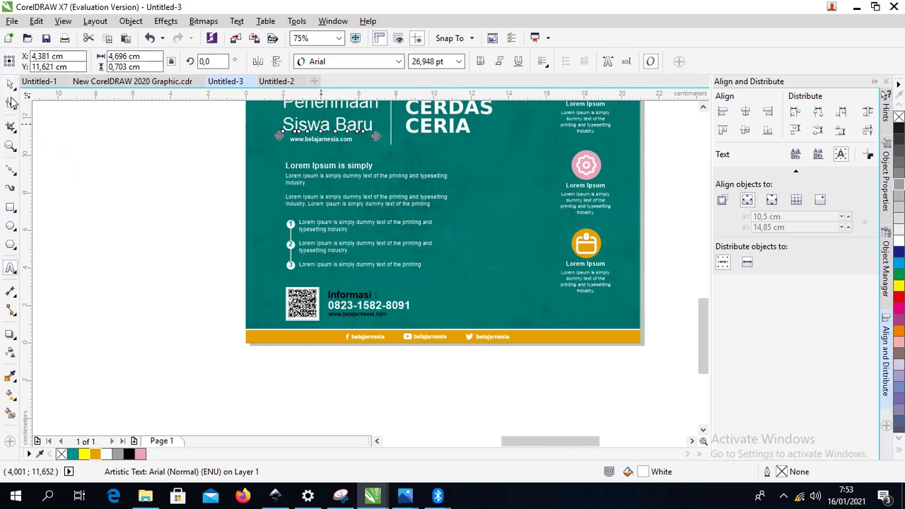
click(11, 85)
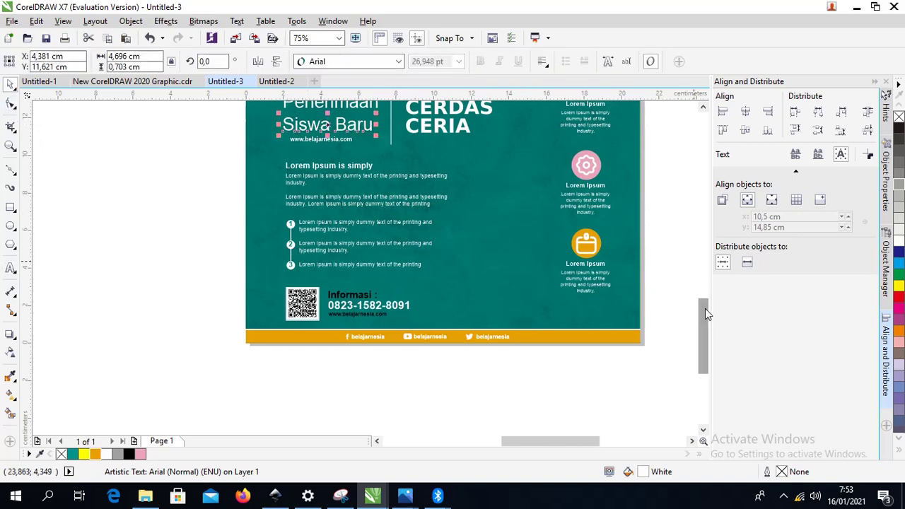
drag(705, 309, 702, 276)
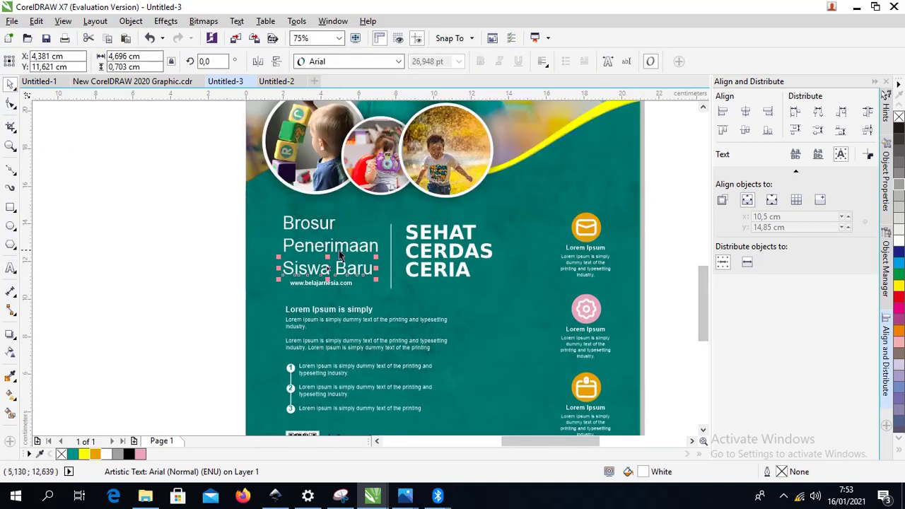
shift+click(335, 251)
shift+click(327, 223)
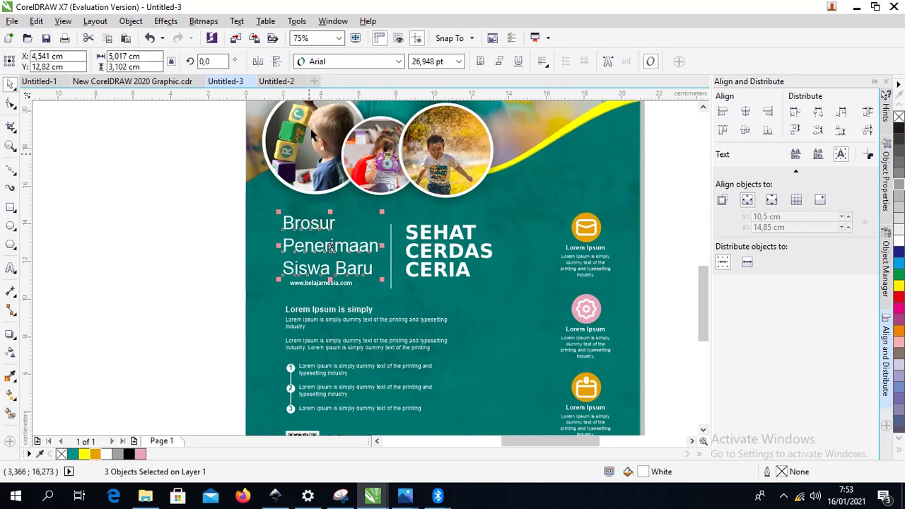
click(333, 62)
text(L)
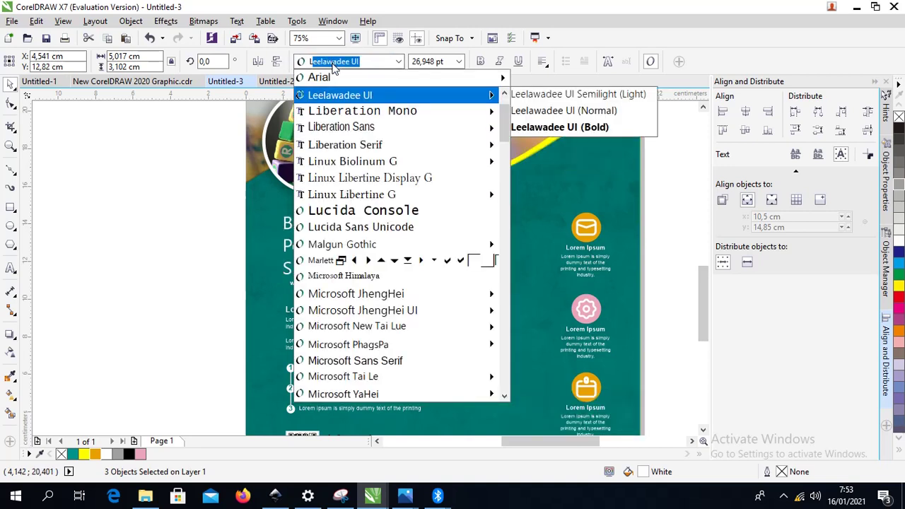
key(Escape)
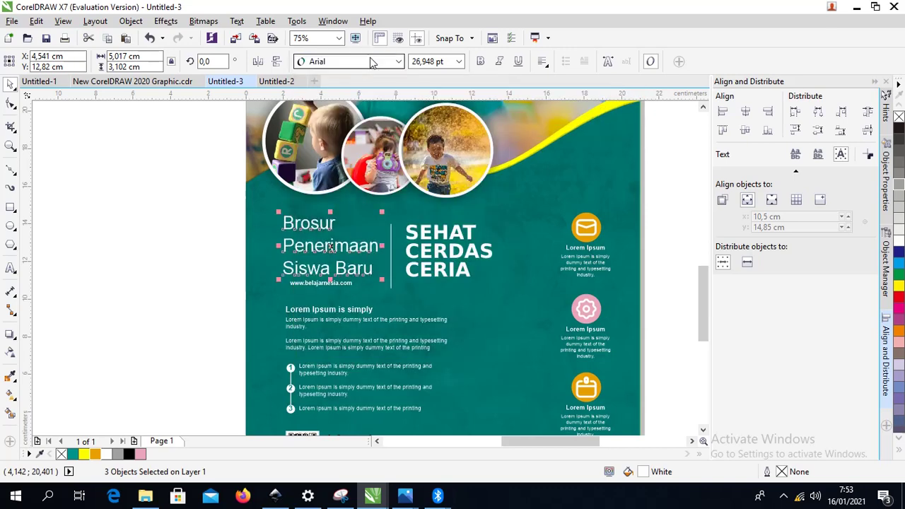
click(481, 61)
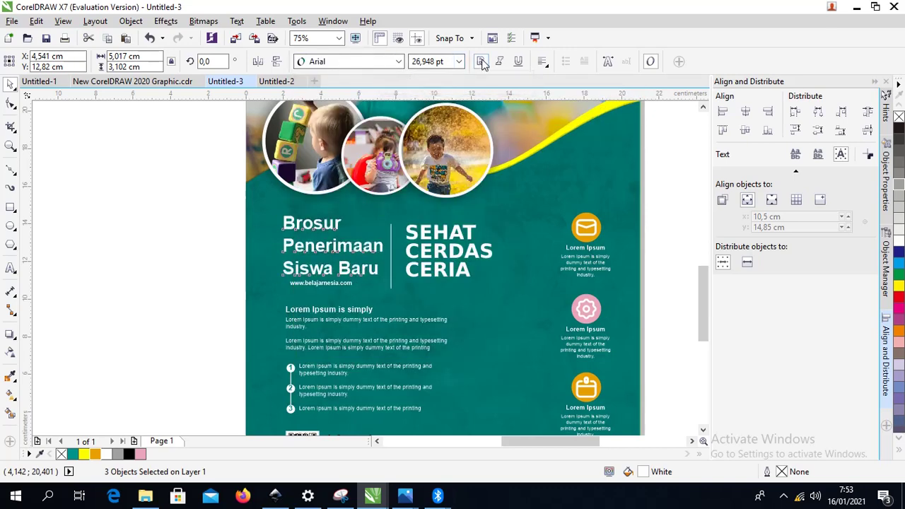
scroll(262, 276, up, 2)
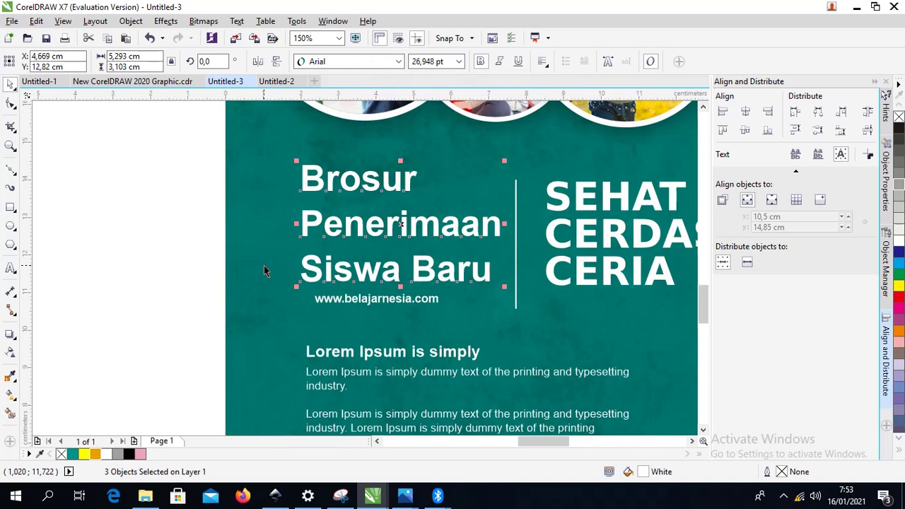
Step: Try to combine the Brosur, Penerimaan and Siswa Baru lines into one text object, and undo the combination
click(186, 254)
click(317, 281)
drag(317, 281, 349, 269)
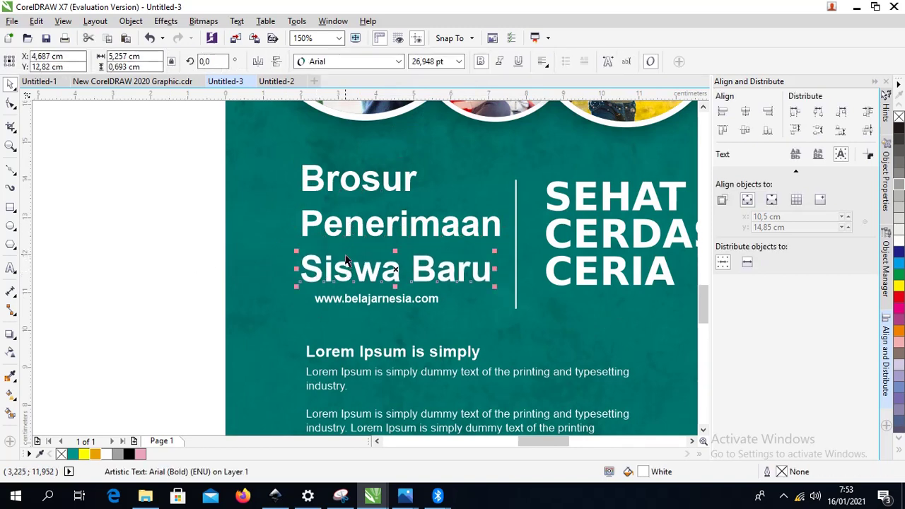
click(336, 188)
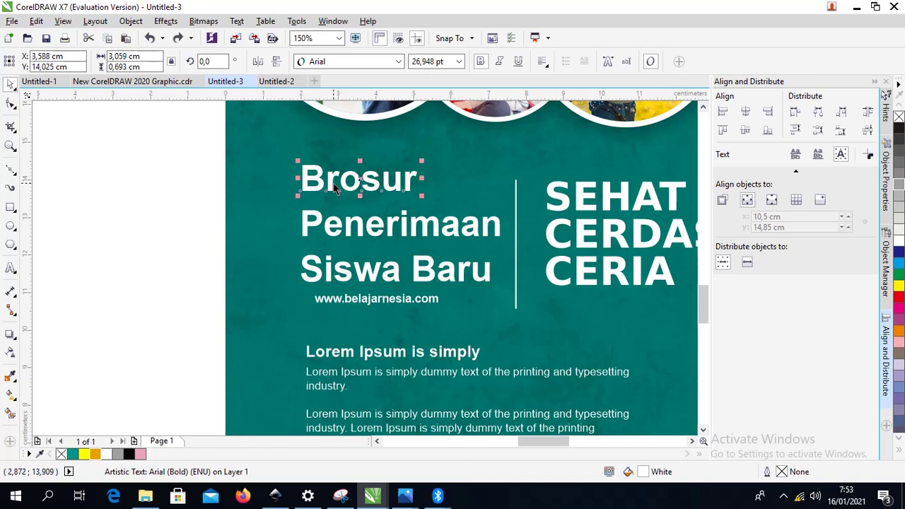
shift+click(322, 225)
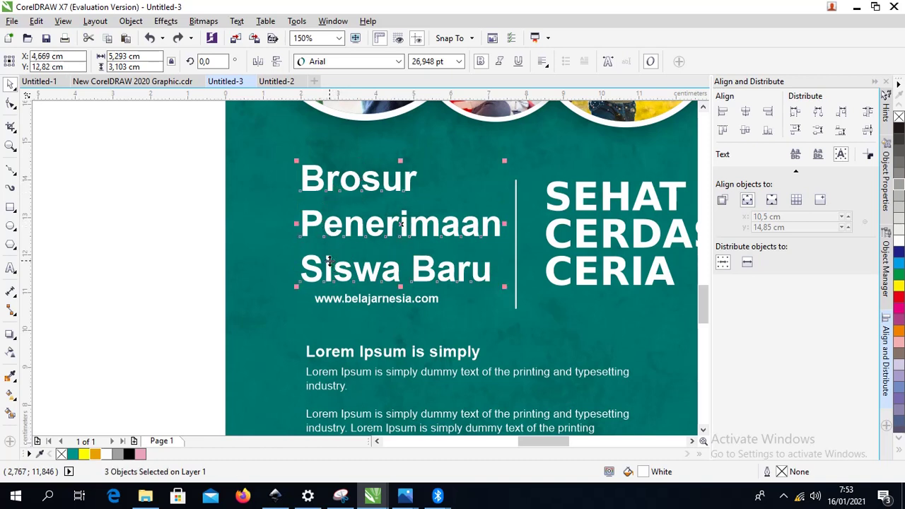
key(ctrl+l)
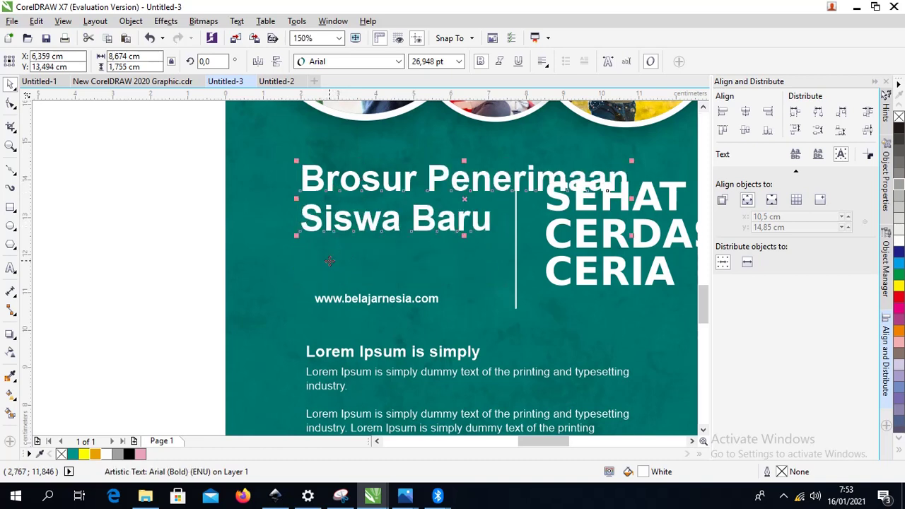
key(ctrl+z)
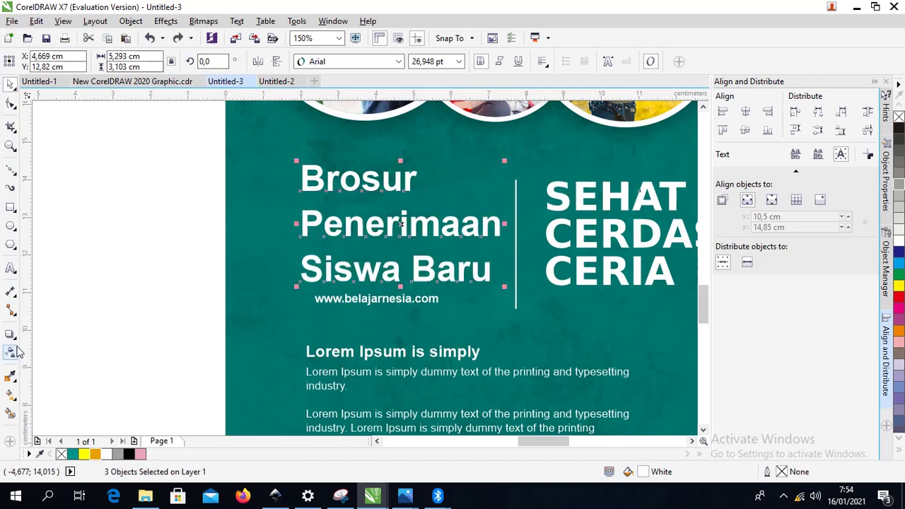
click(346, 61)
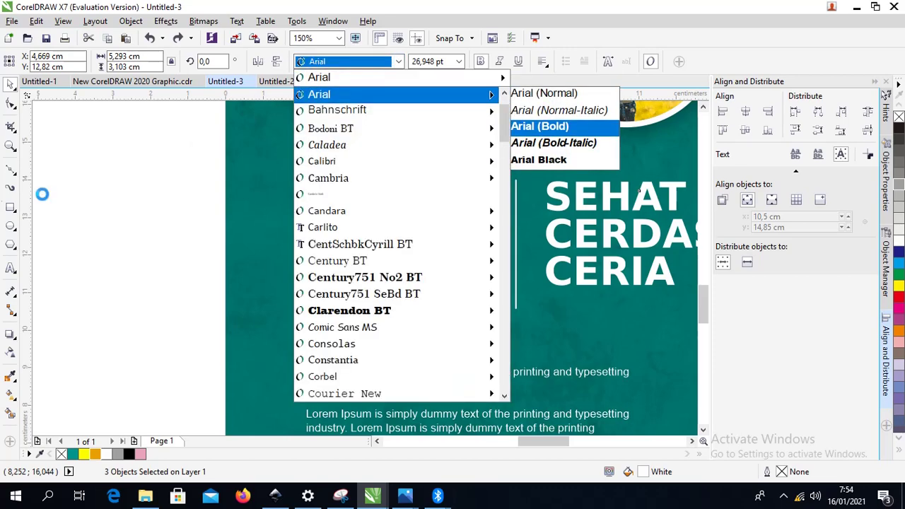
click(56, 210)
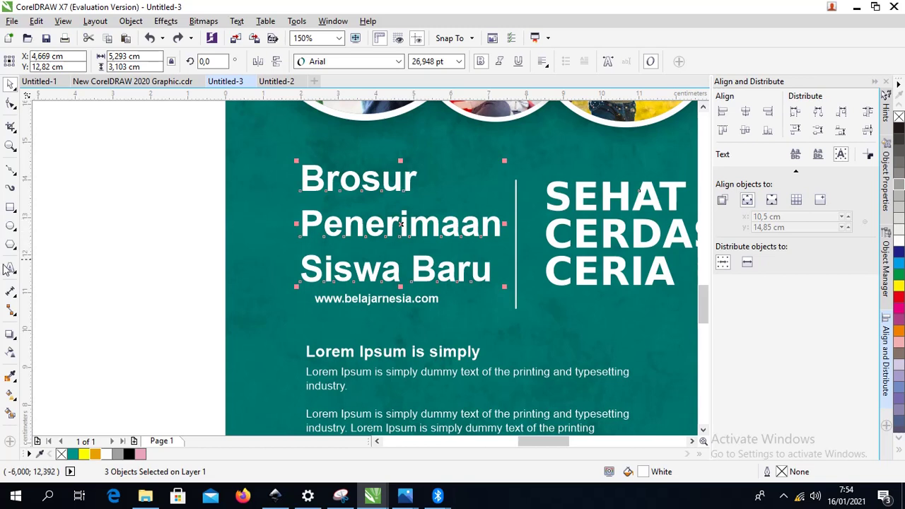
click(9, 338)
click(43, 347)
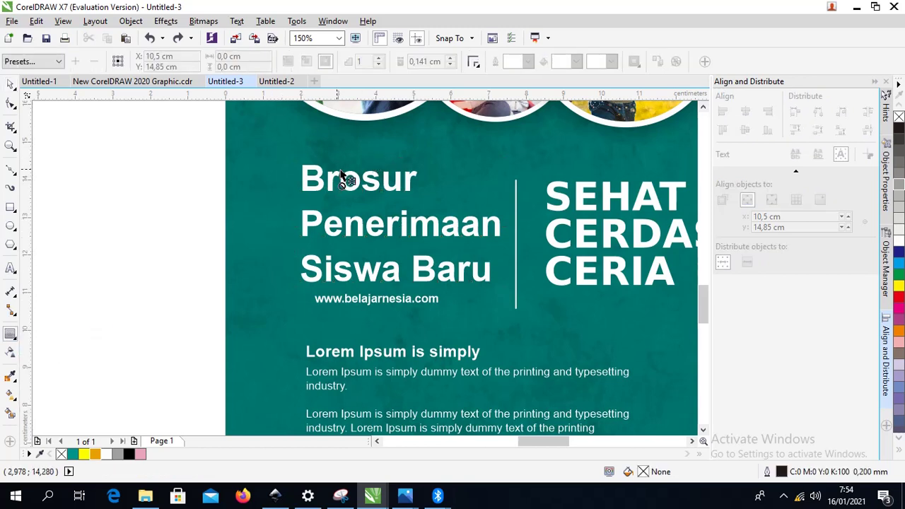
click(328, 167)
click(332, 188)
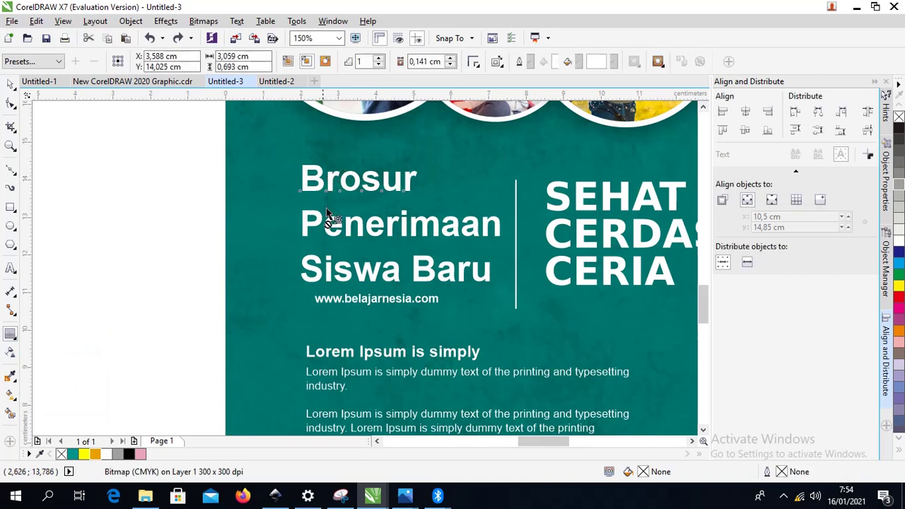
click(10, 84)
Step: Combine the separate Penerimaan, Brosur and Siswa Baru lines into a single artistic text object
click(381, 233)
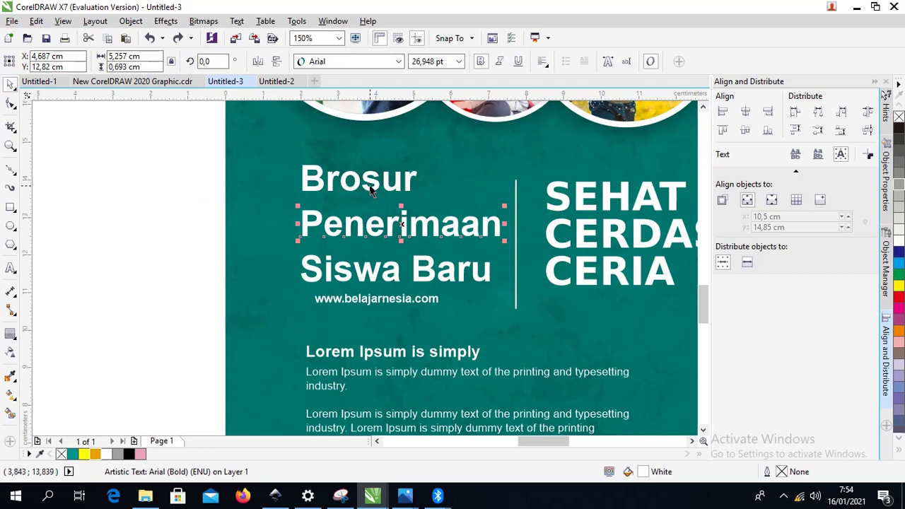
click(369, 187)
click(375, 230)
shift+click(376, 182)
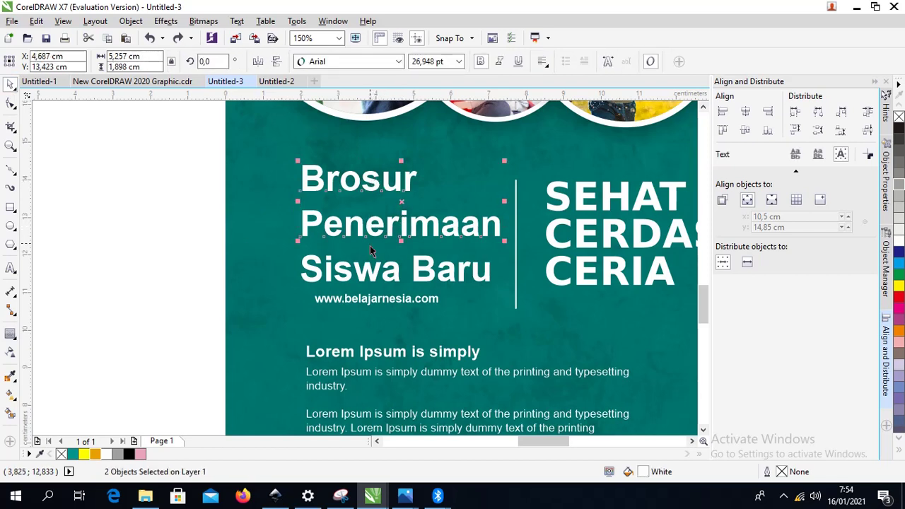
shift+click(368, 273)
key(ctrl+l)
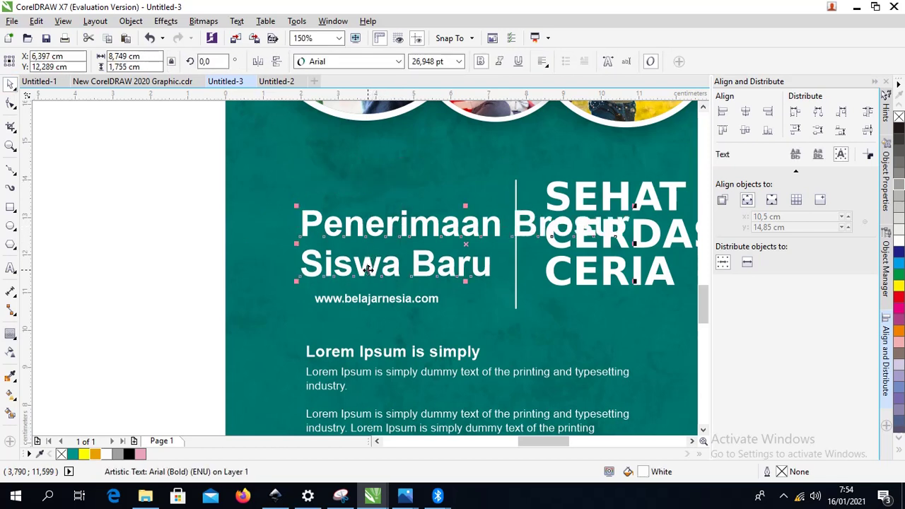
Step: Move the combined Penerimaan Brosur Siswa Baru heading up and left, away from the website address
click(514, 229)
click(516, 228)
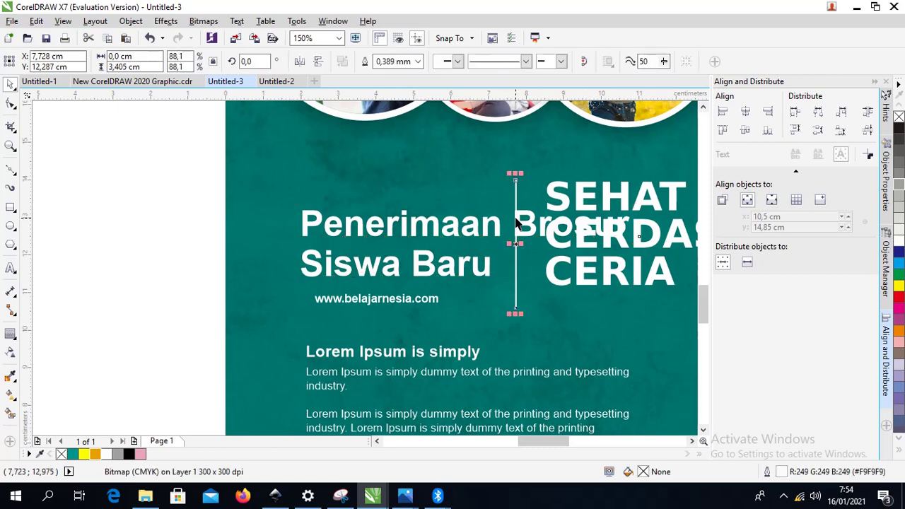
double_click(516, 228)
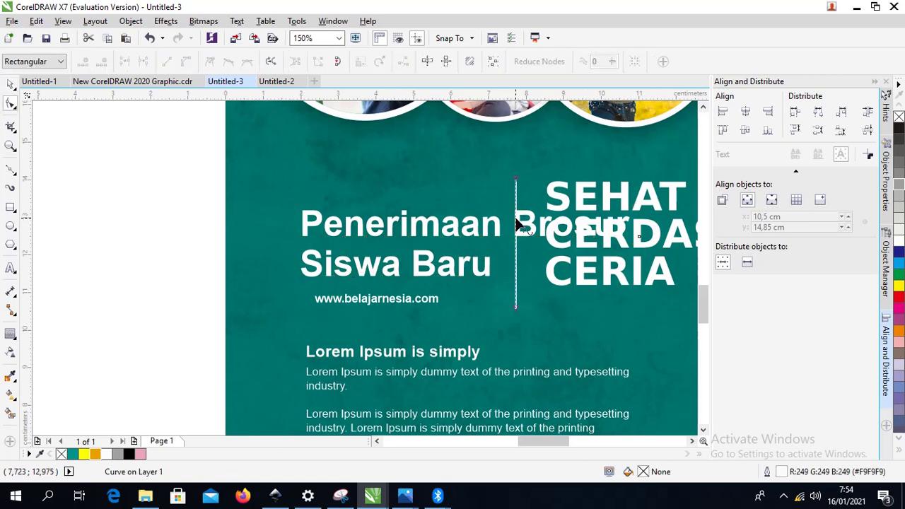
click(341, 239)
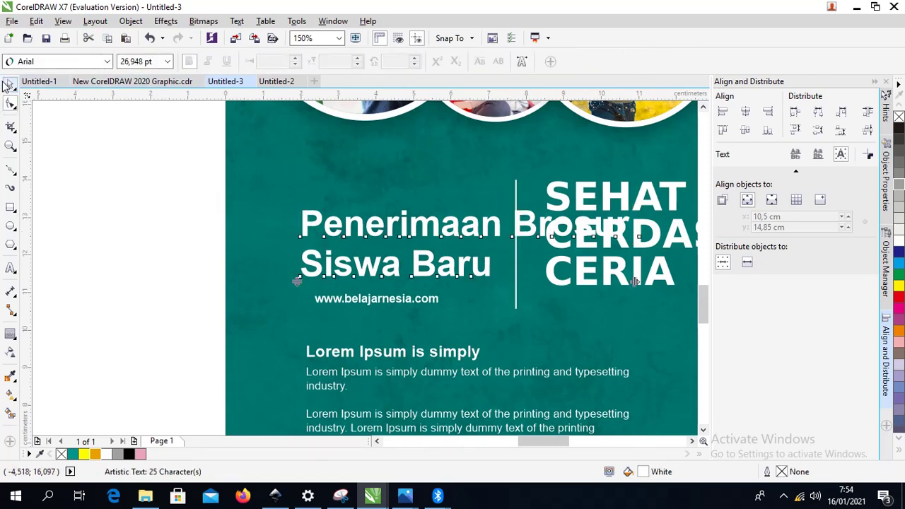
click(10, 84)
click(320, 212)
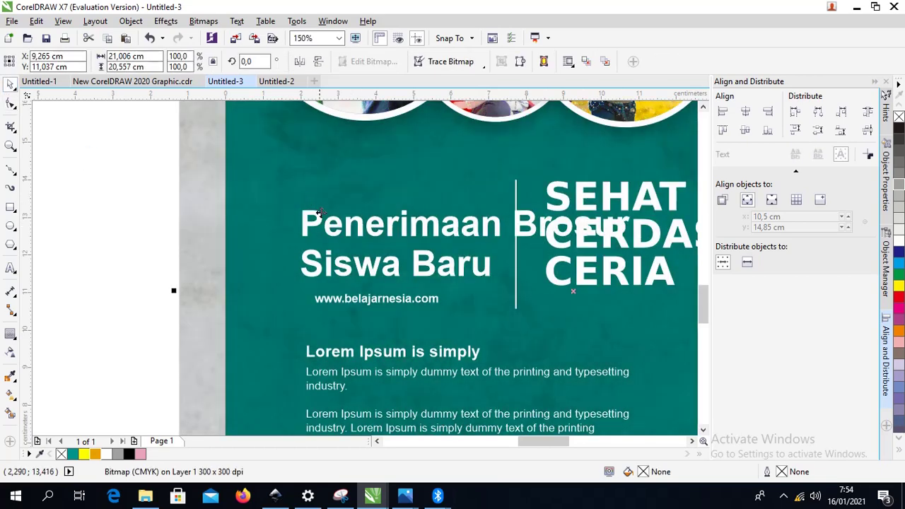
click(355, 217)
drag(354, 217, 293, 180)
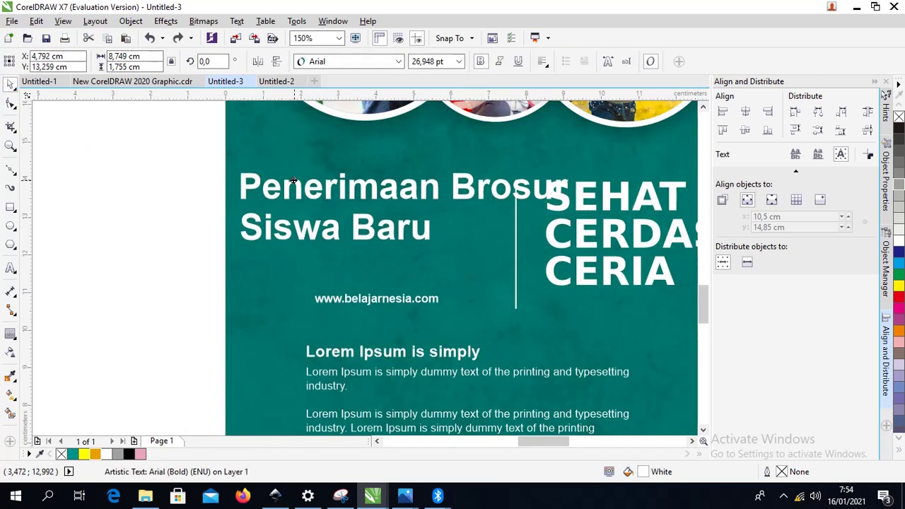
Step: Break the combined heading before Brosur so it runs over three lines, and tighten its line spacing
double_click(454, 178)
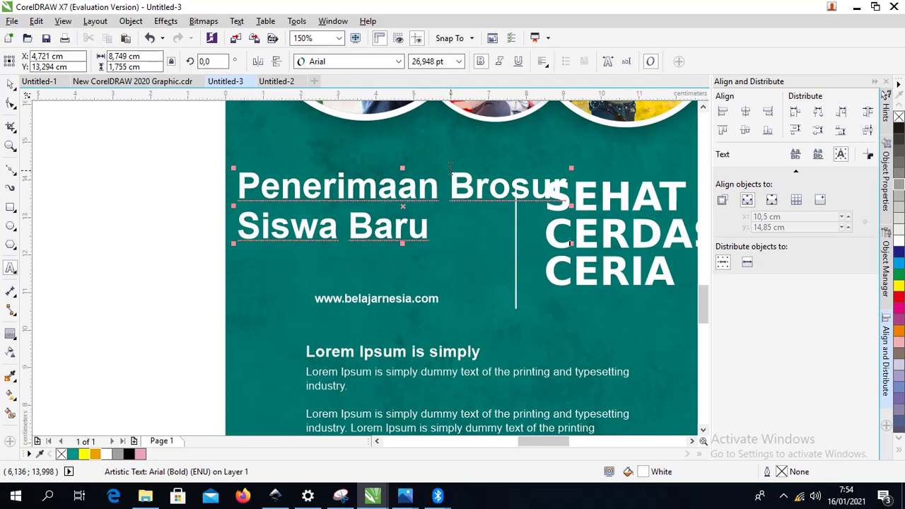
key(Return)
key(ctrl+a)
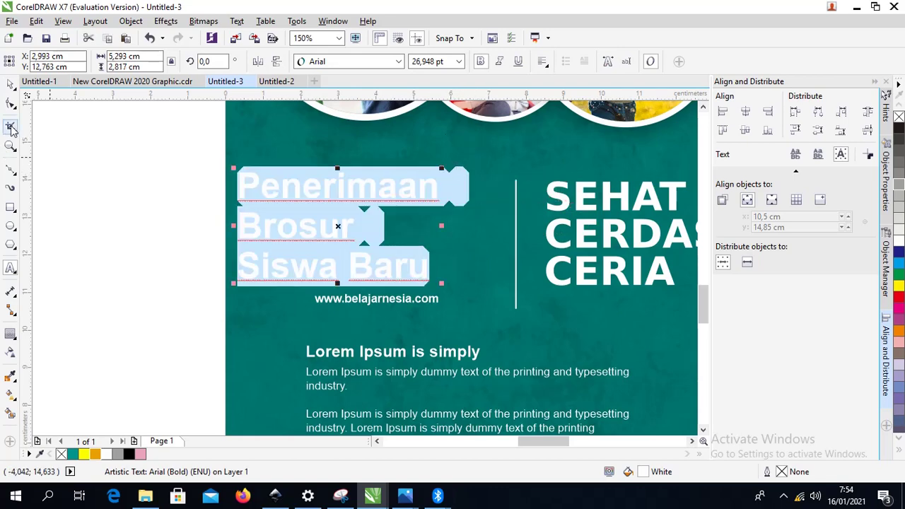
click(11, 102)
drag(234, 284, 234, 270)
click(10, 83)
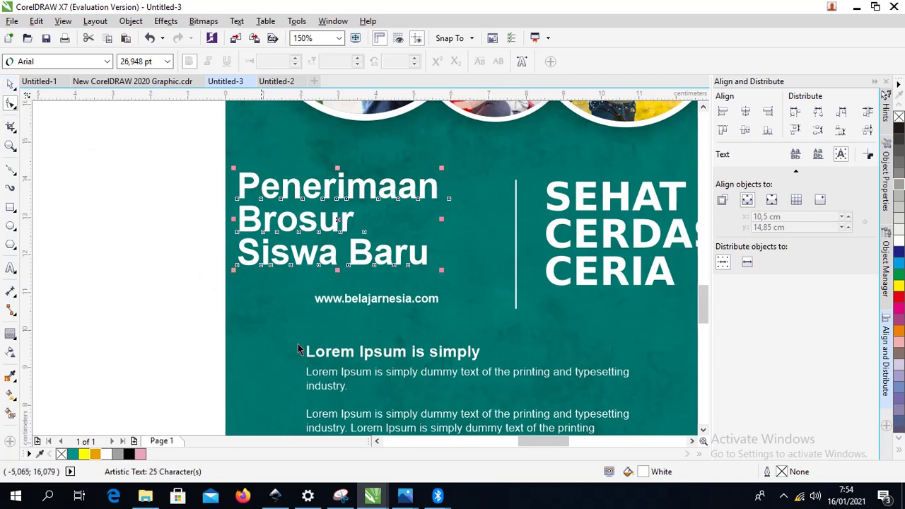
Step: Try to left-align the three-line heading and the website address with the Lorem Ipsum is simply title
shift+click(328, 300)
key(l)
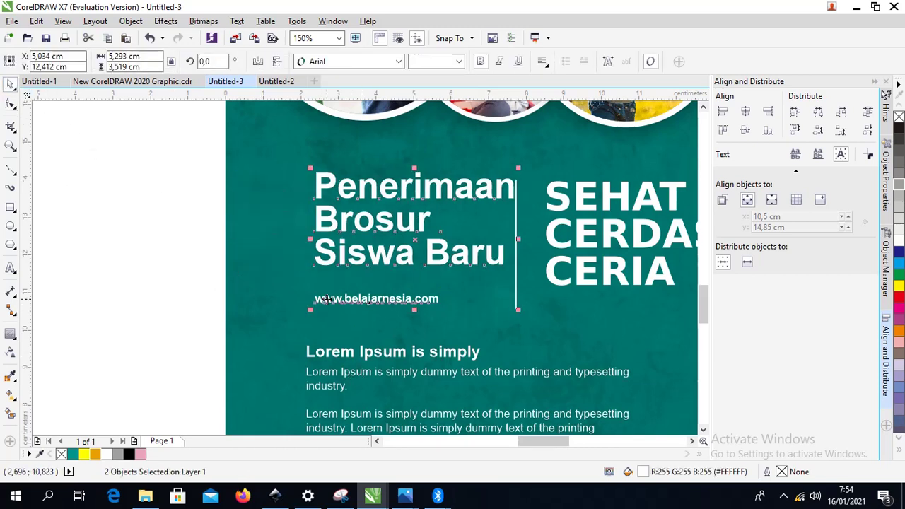
shift+click(315, 353)
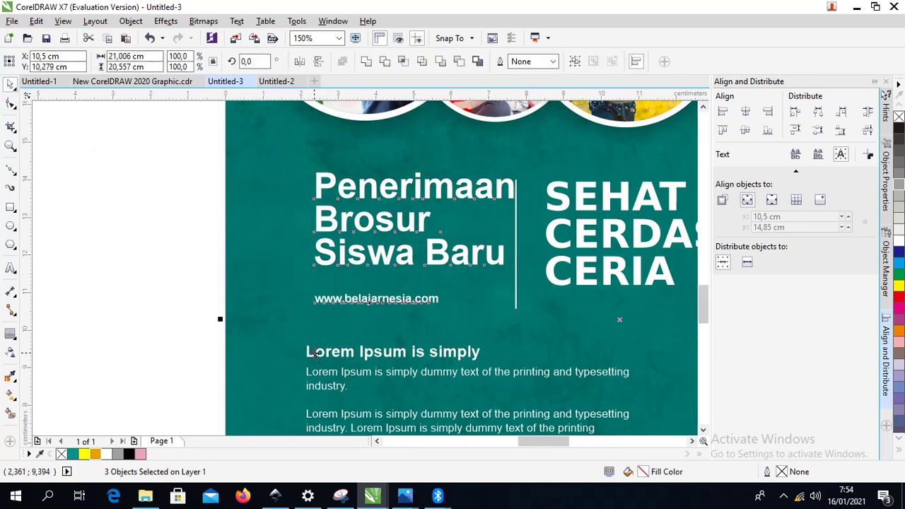
key(l)
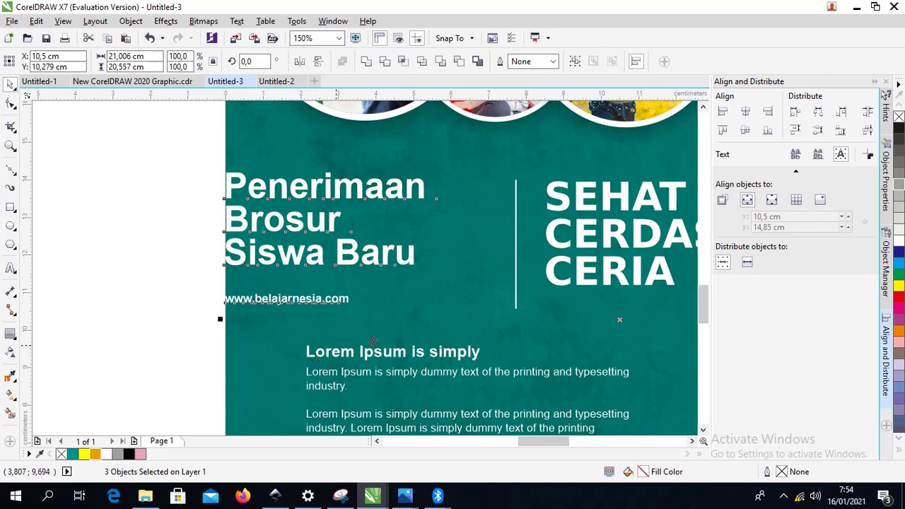
shift+click(305, 334)
click(210, 263)
Step: Left-align the Penerimaan Brosur Siswa Baru heading and the website address to the edge of the Lorem Ipsum is simply title
click(233, 252)
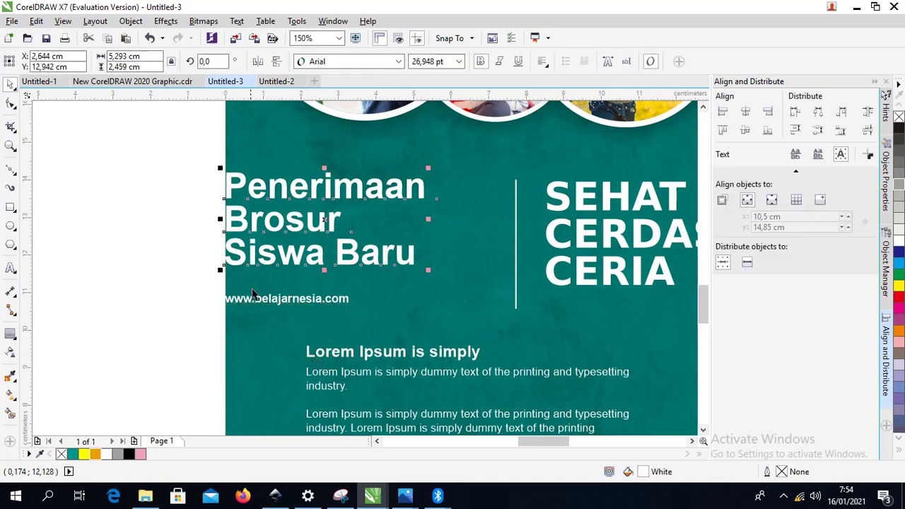
shift+click(256, 298)
shift+click(274, 302)
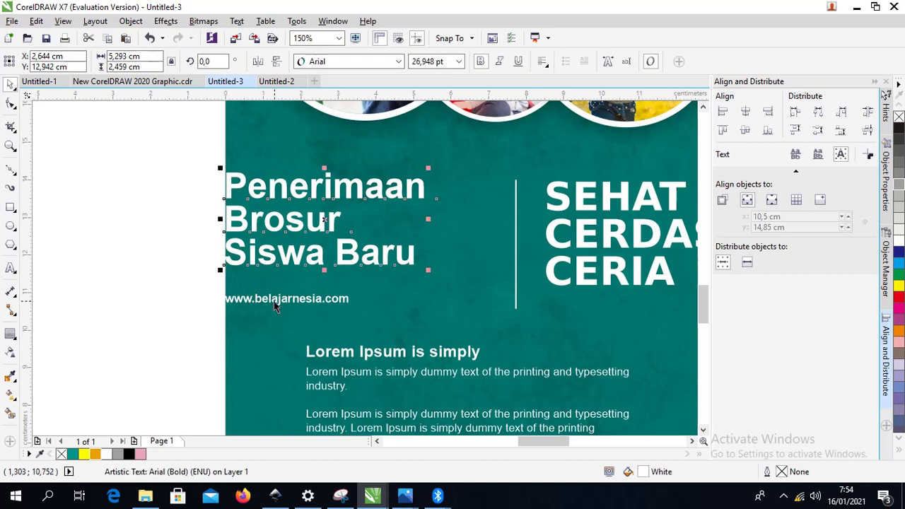
shift+click(274, 303)
shift+click(314, 358)
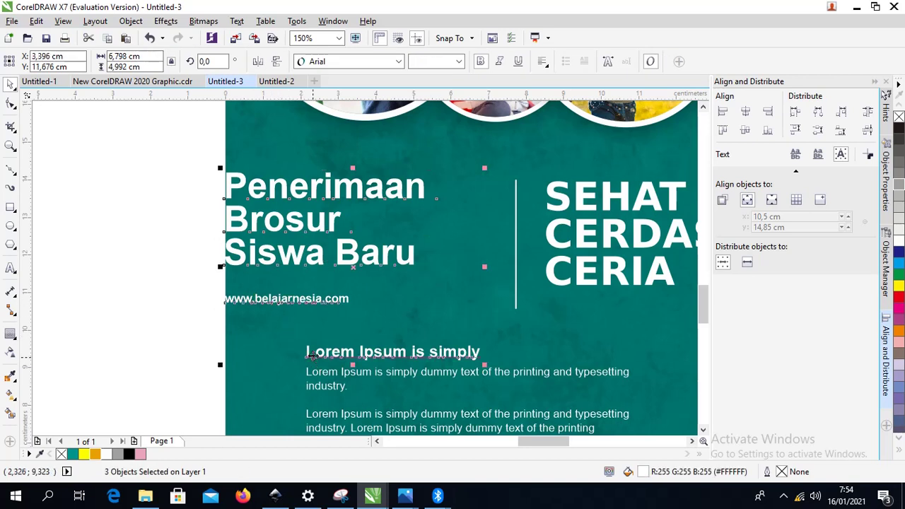
key(l)
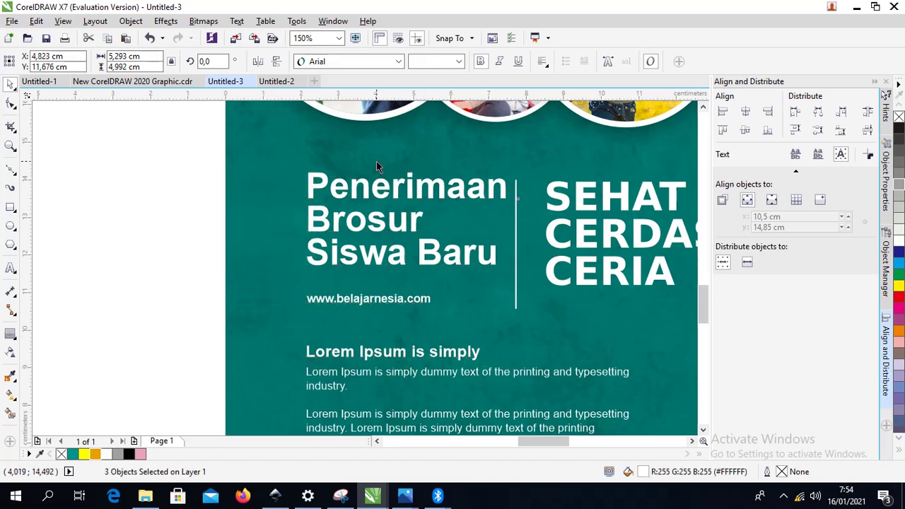
Step: Add a one-step outside contour with an offset of about 0.055 cm to the three-line heading and give it round corners
click(377, 158)
click(401, 194)
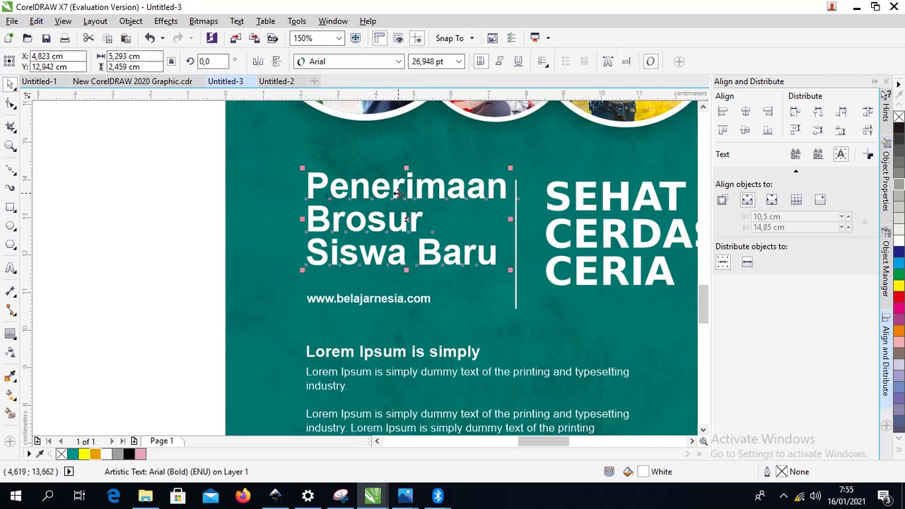
click(9, 337)
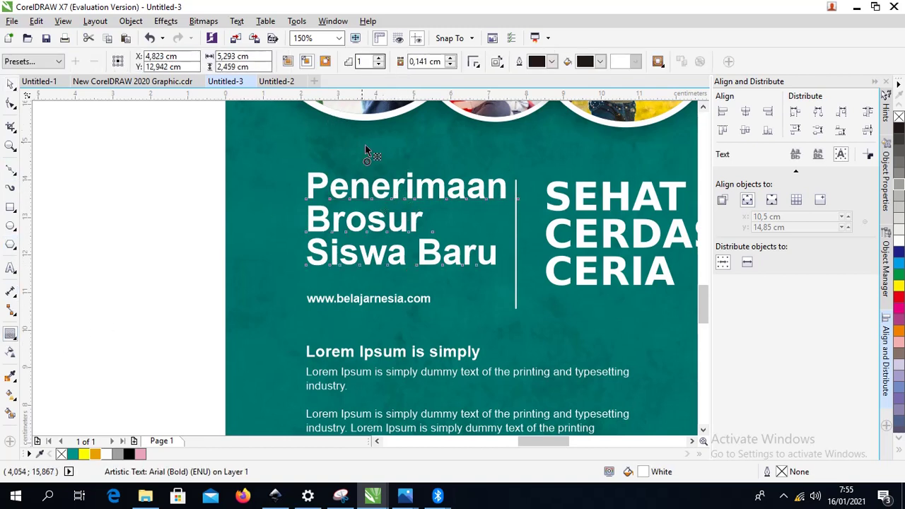
mouse_move(361, 192)
mouse_down()
mouse_move(376, 184)
mouse_move(363, 177)
mouse_up()
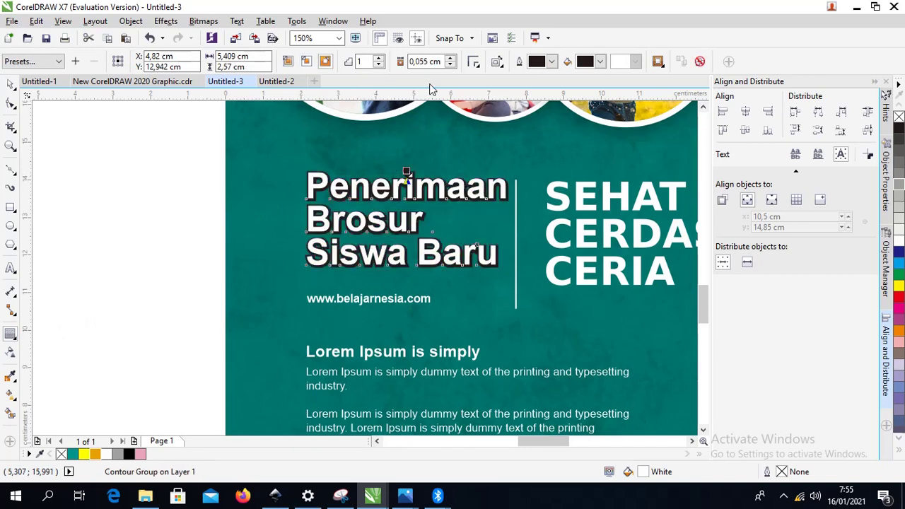
click(474, 62)
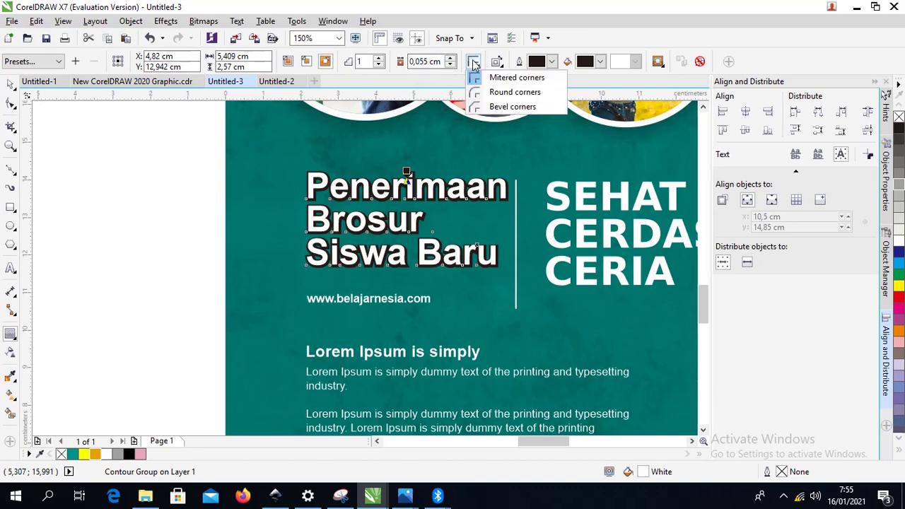
click(494, 92)
scroll(412, 151, up, 1)
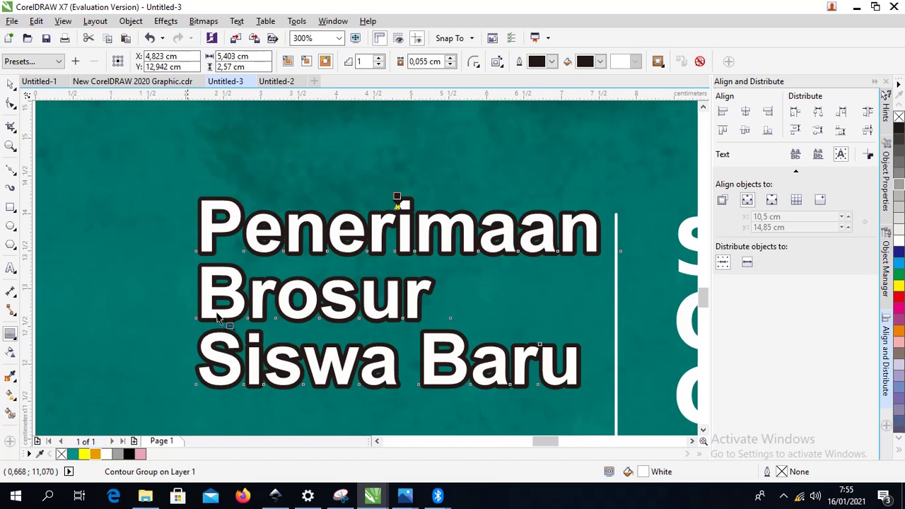
Step: Set both the outline colour and the fill colour of the heading's contour to white
click(552, 62)
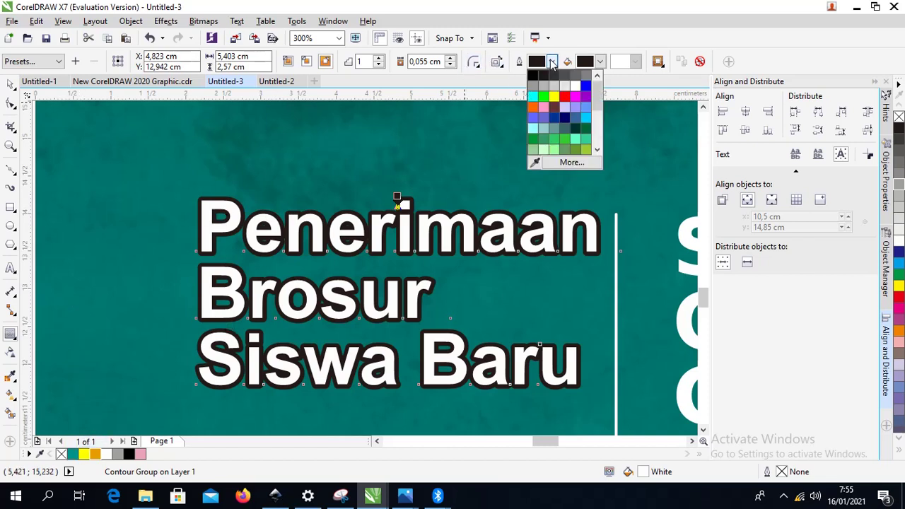
click(574, 86)
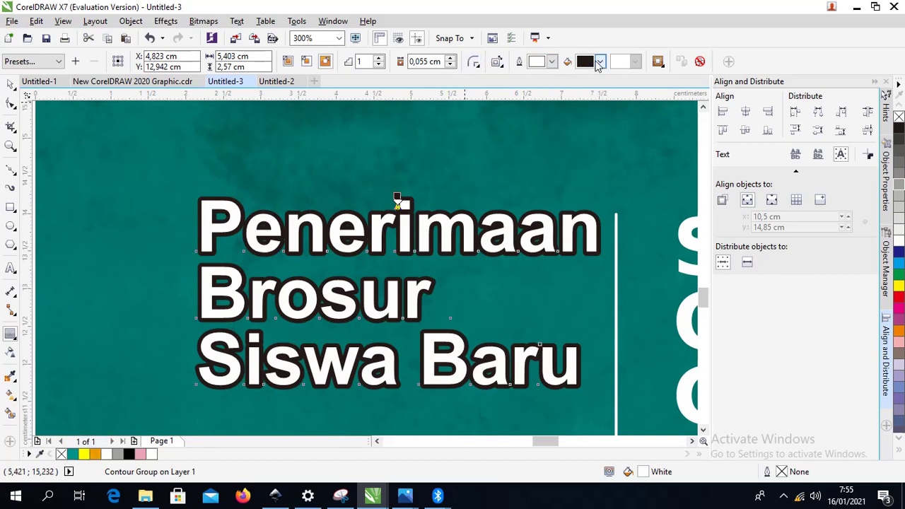
click(599, 62)
click(623, 86)
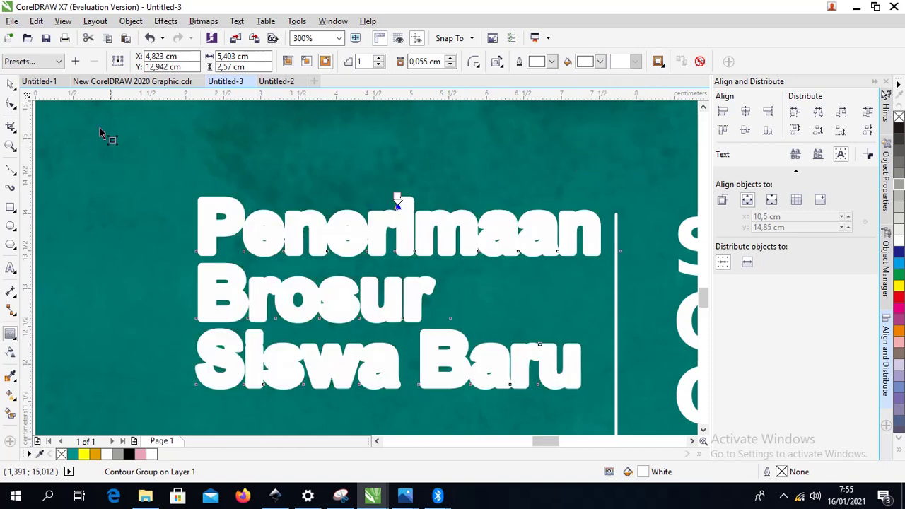
Step: Break the heading's contour group apart so the text and its white contour become separate objects
click(11, 85)
double_click(218, 230)
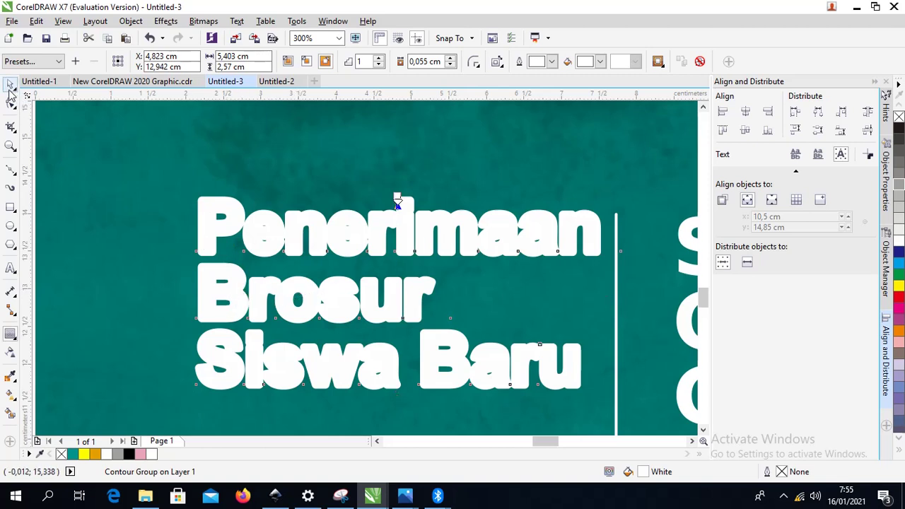
key(space)
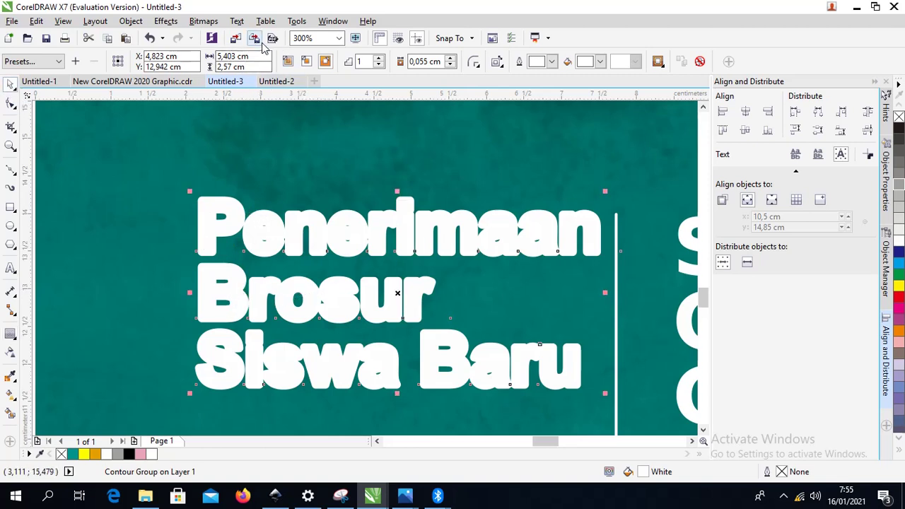
click(139, 22)
click(185, 219)
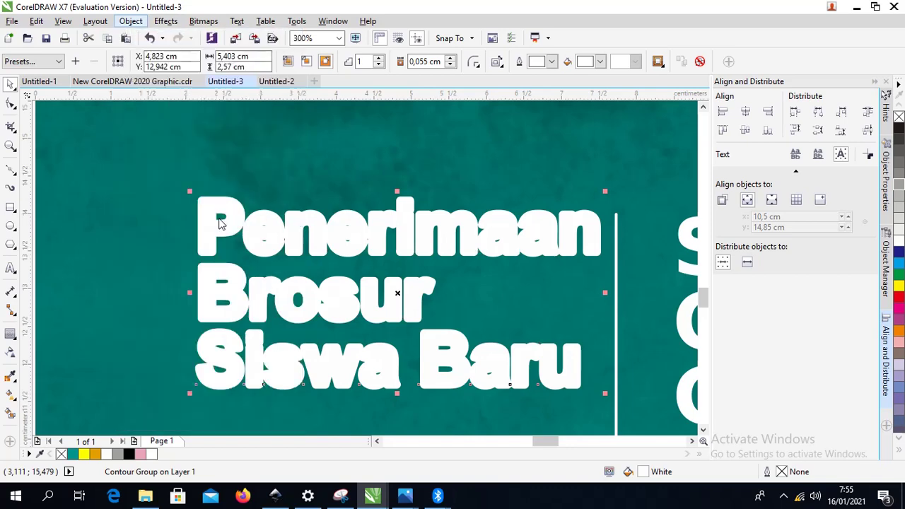
Step: Move the heading text up and left off its white contour, and undo the move
click(230, 168)
drag(214, 201, 196, 202)
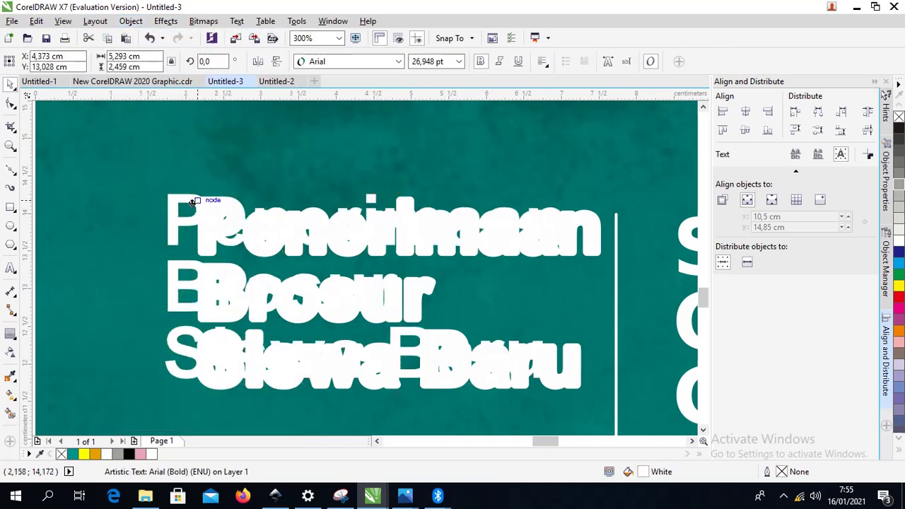
key(ctrl+a)
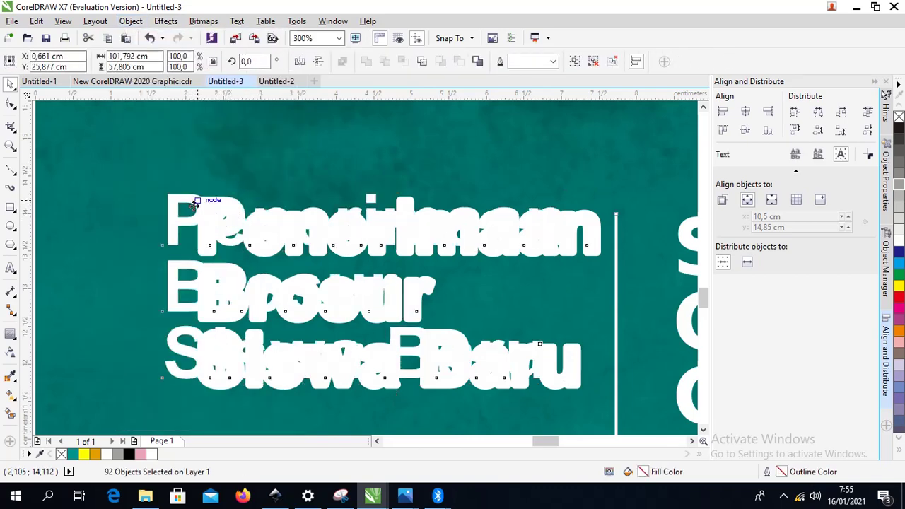
key(ctrl+z)
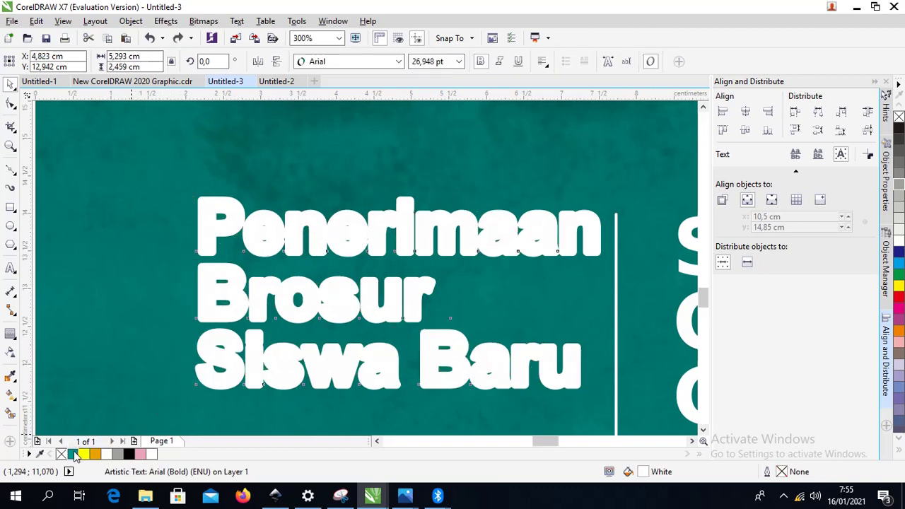
Step: Fill the heading text with the document palette's teal so it contrasts with its white contour
click(76, 454)
click(133, 234)
scroll(191, 236, down, 2)
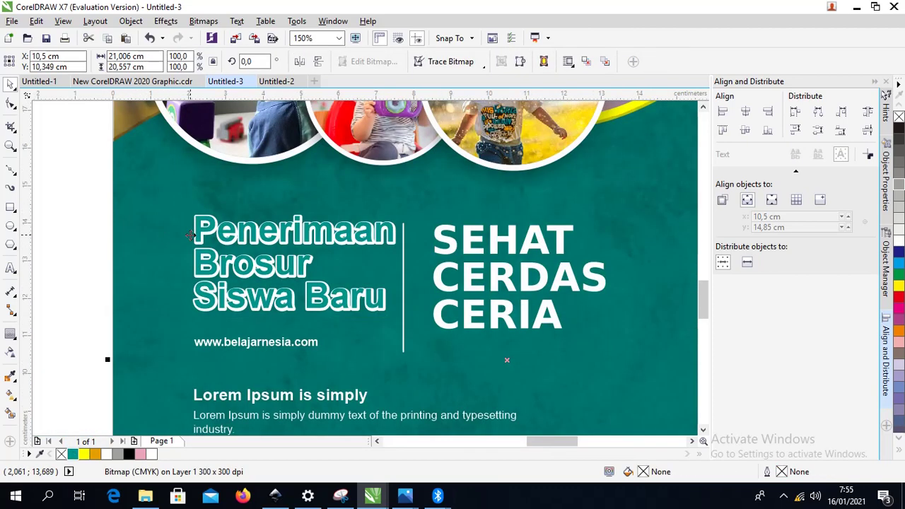
scroll(191, 236, down, 2)
scroll(69, 221, up, 2)
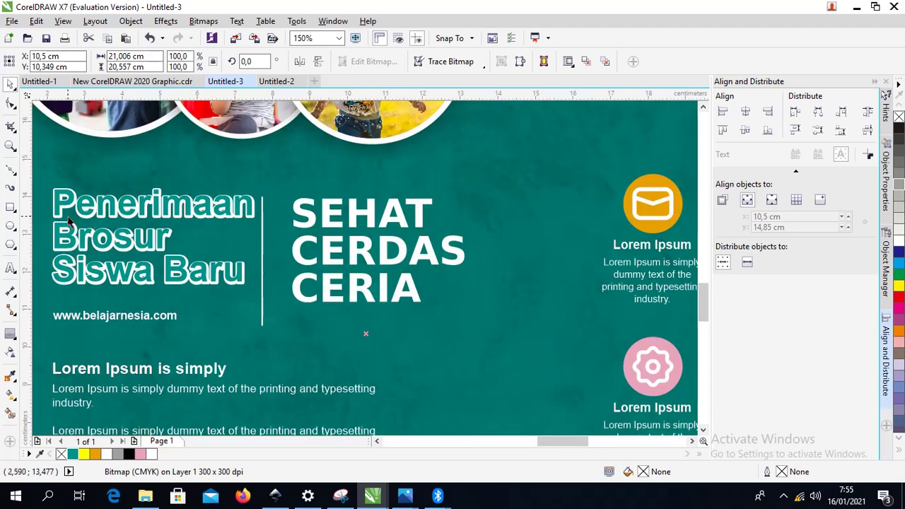
Step: Draw a rectangle about 5.17 × 0.95 cm over the word CERDAS and round its corners fully, to 0.476 cm
click(11, 207)
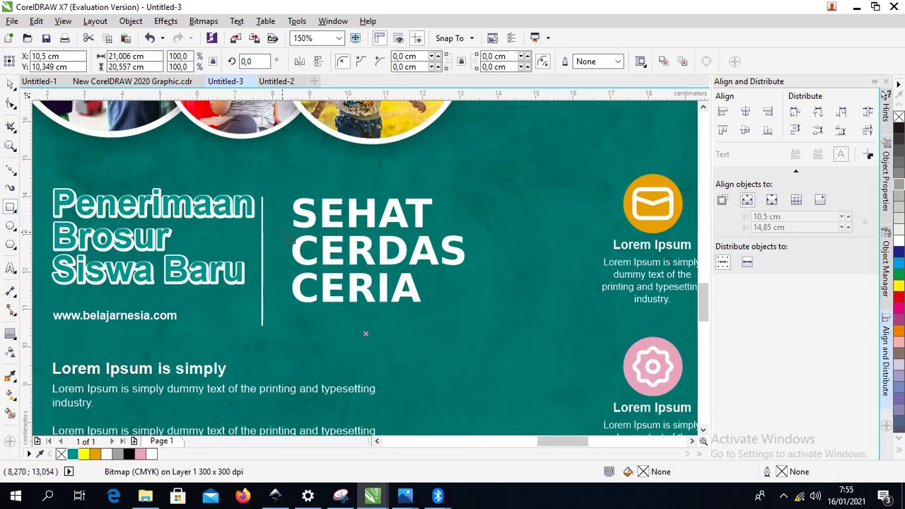
drag(281, 232, 479, 268)
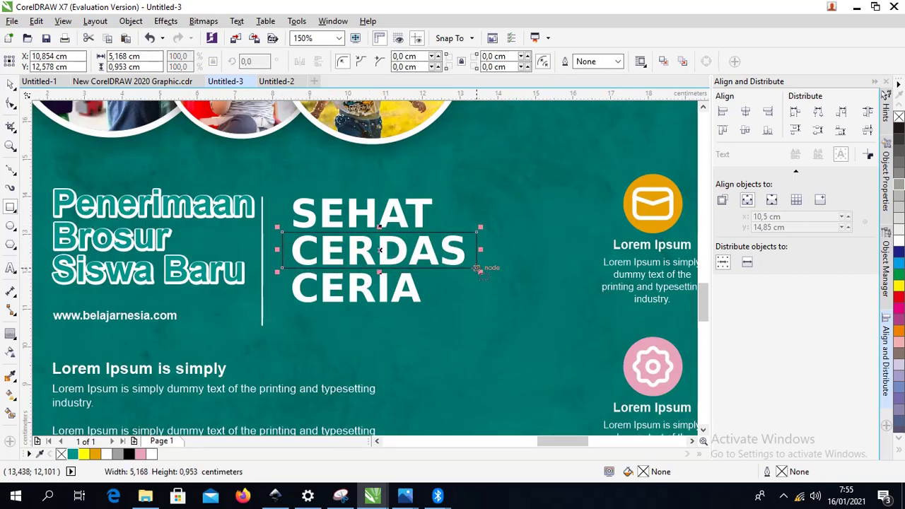
click(10, 102)
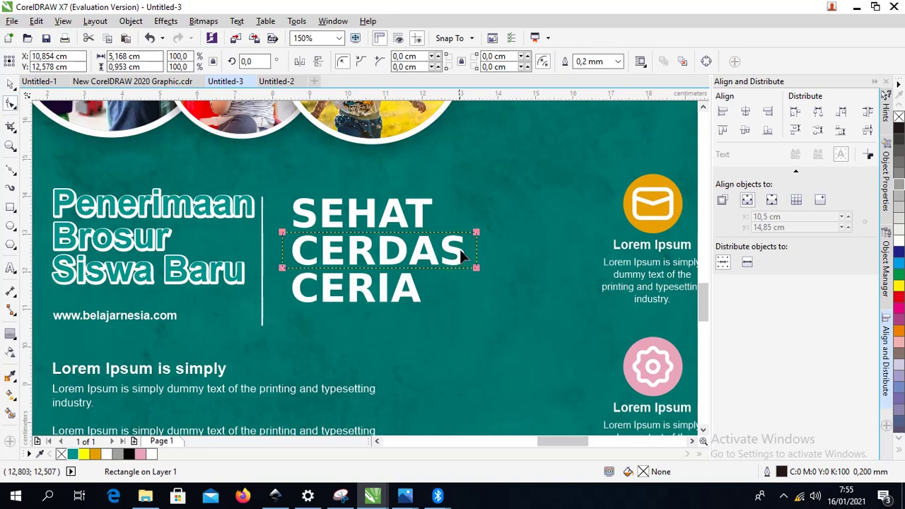
drag(476, 232, 458, 233)
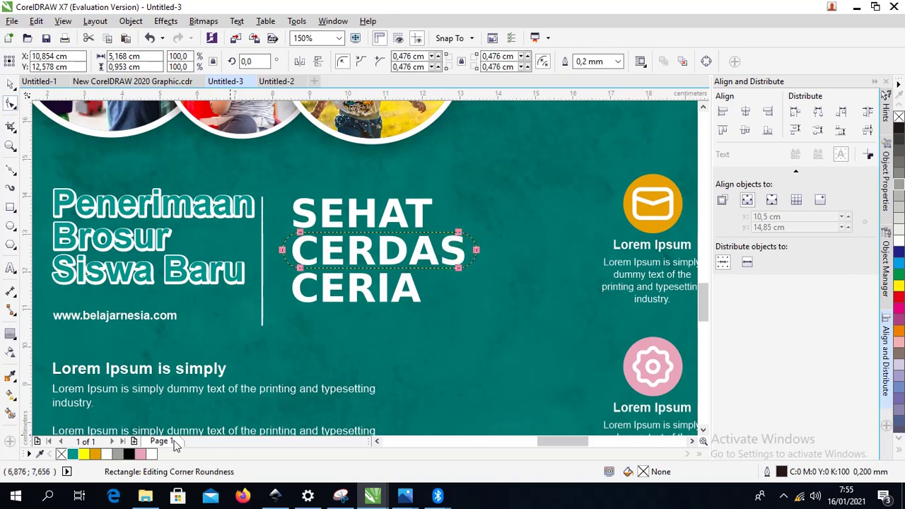
Step: Fill the rounded rectangle with yellow and move it down to expose the upper part of the CERDAS letters
click(94, 453)
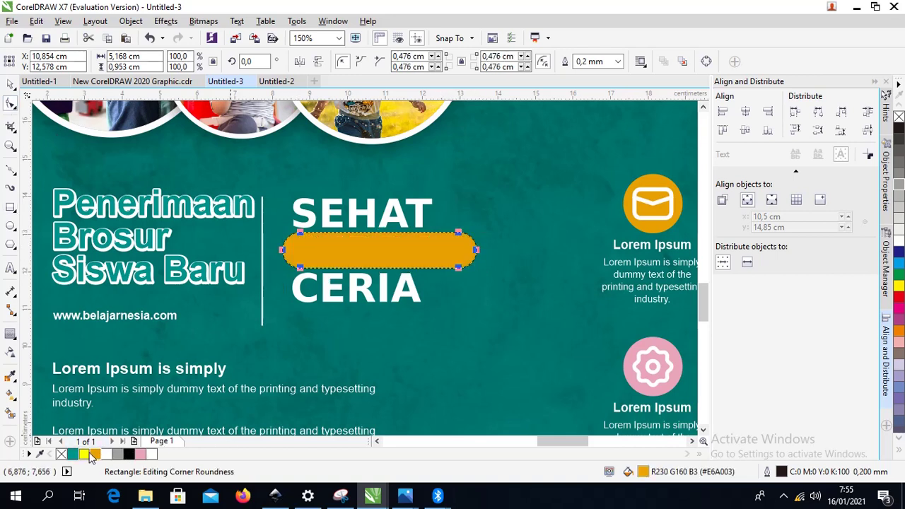
click(85, 453)
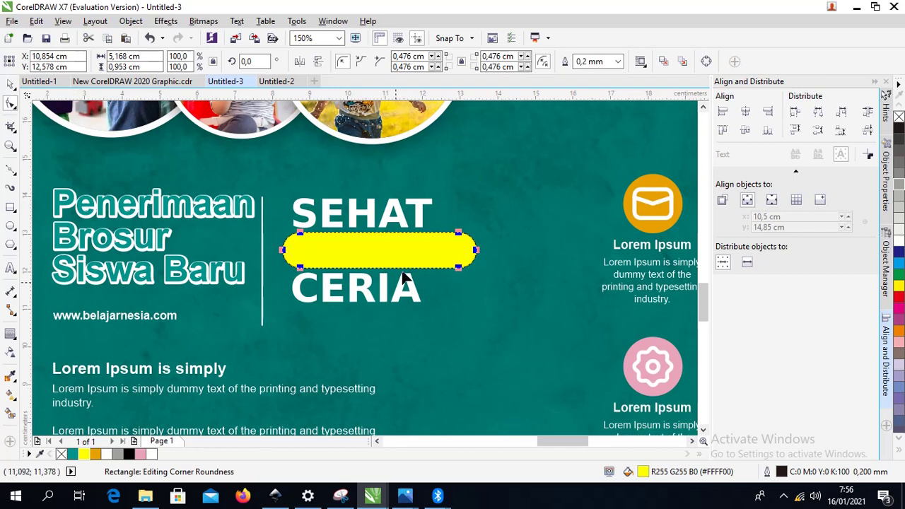
click(10, 85)
drag(332, 250, 332, 272)
Step: Bring the six separate letters of CERDAS to the front of the yellow shape and group them
click(350, 241)
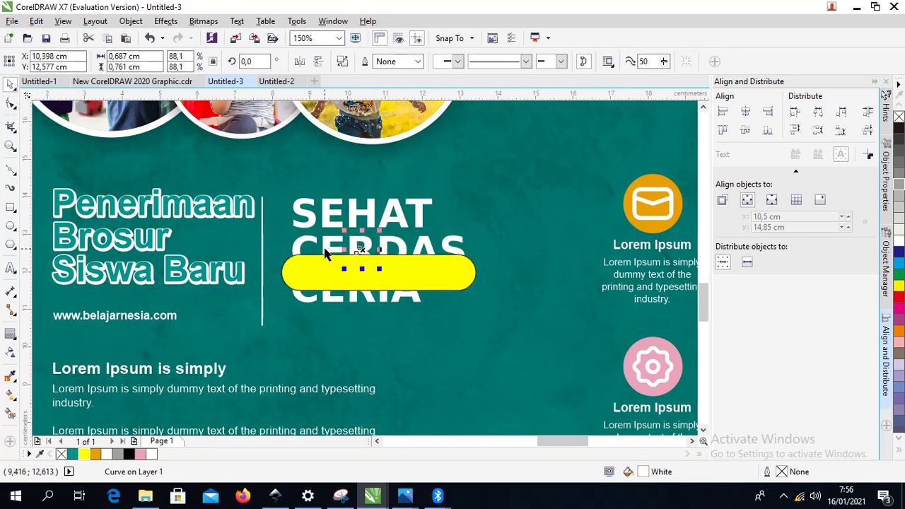
shift+click(341, 246)
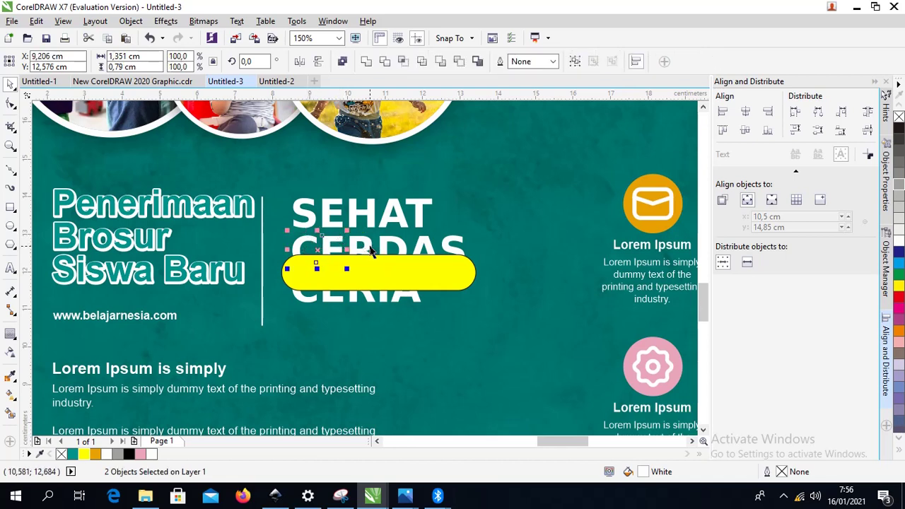
shift+click(374, 249)
shift+click(394, 242)
shift+click(429, 245)
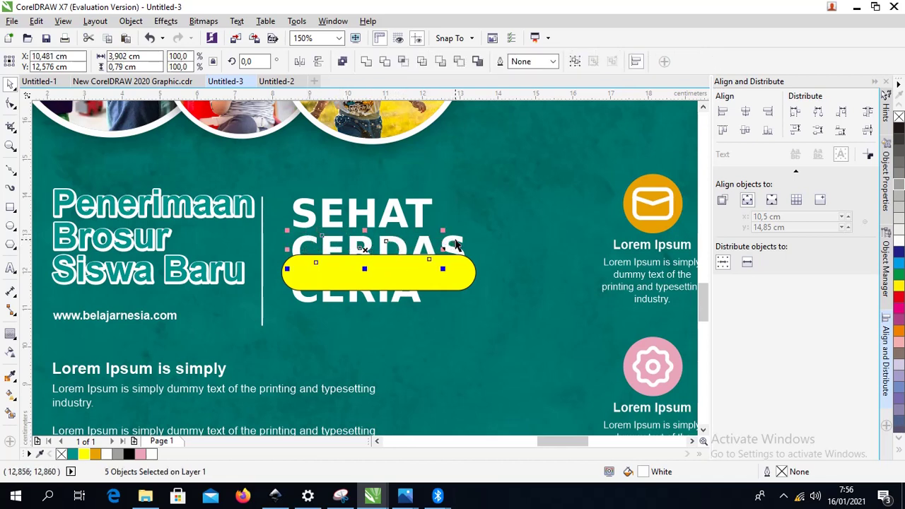
shift+click(457, 239)
key(shift+Page_Up)
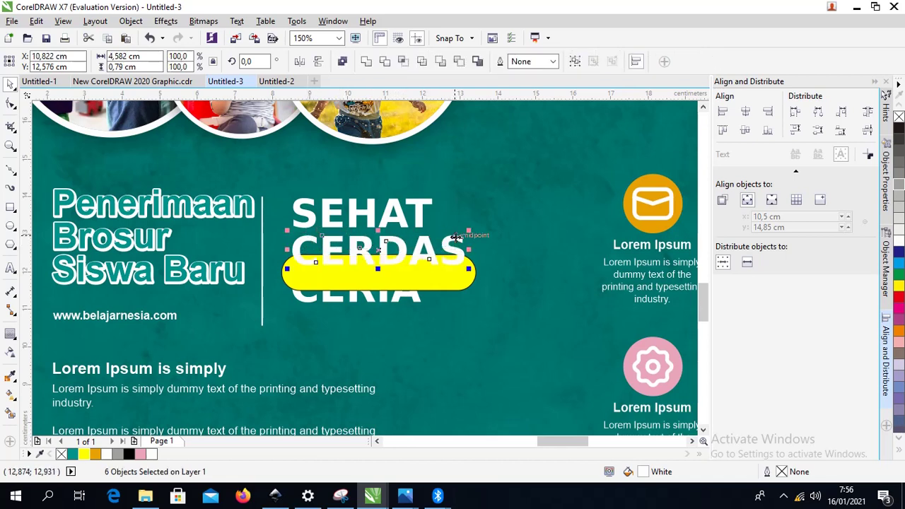
key(ctrl+g)
Step: Move the yellow rounded rectangle up behind the word CERDAS and remove its outline
ctrl+click(434, 289)
drag(434, 289, 442, 263)
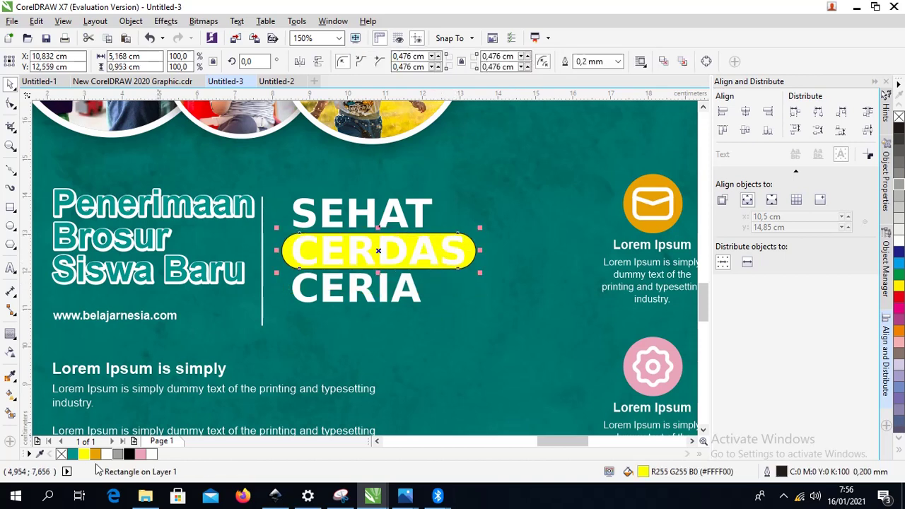
right_click(62, 454)
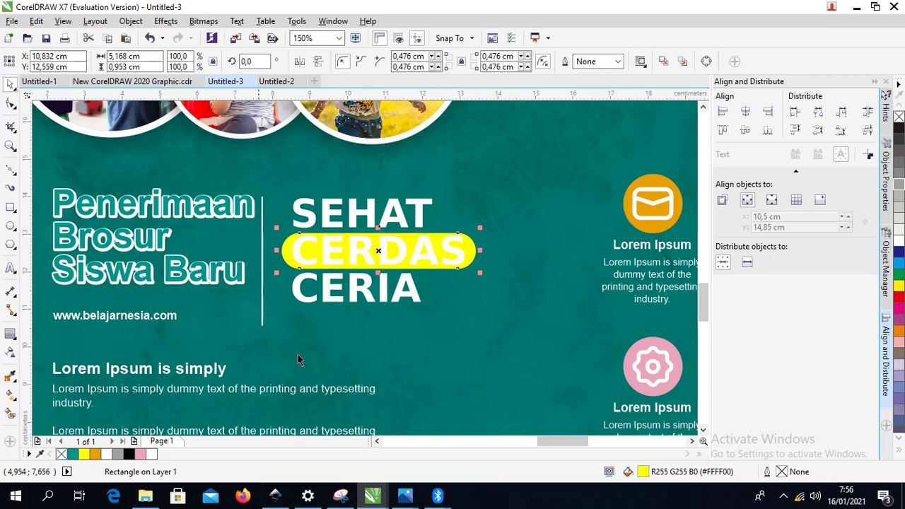
Step: Change the fill of the rounded rectangle behind CERDAS to the orange #E6A003
click(94, 453)
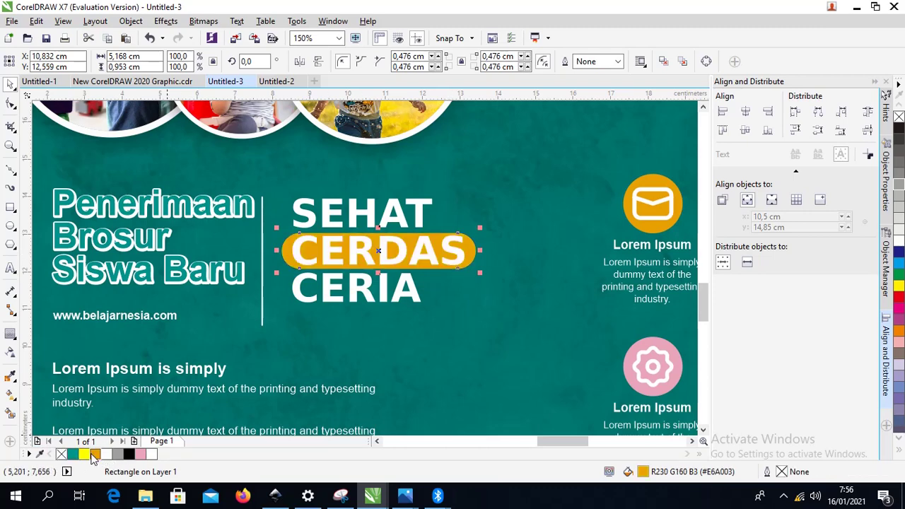
click(492, 327)
scroll(381, 267, down, 2)
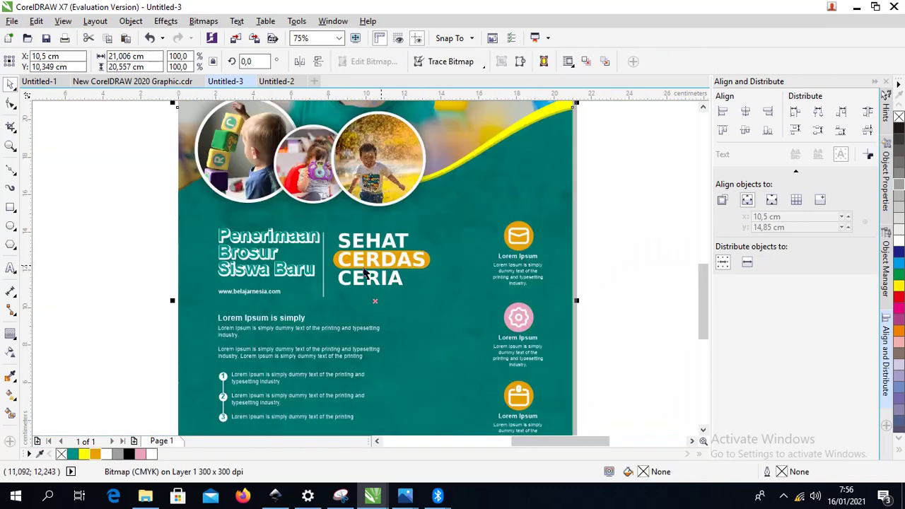
scroll(241, 254, up, 2)
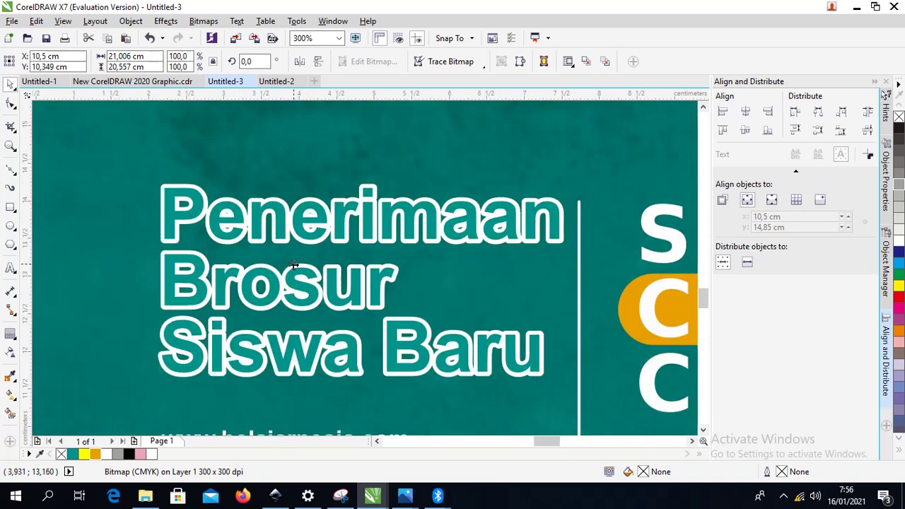
click(227, 287)
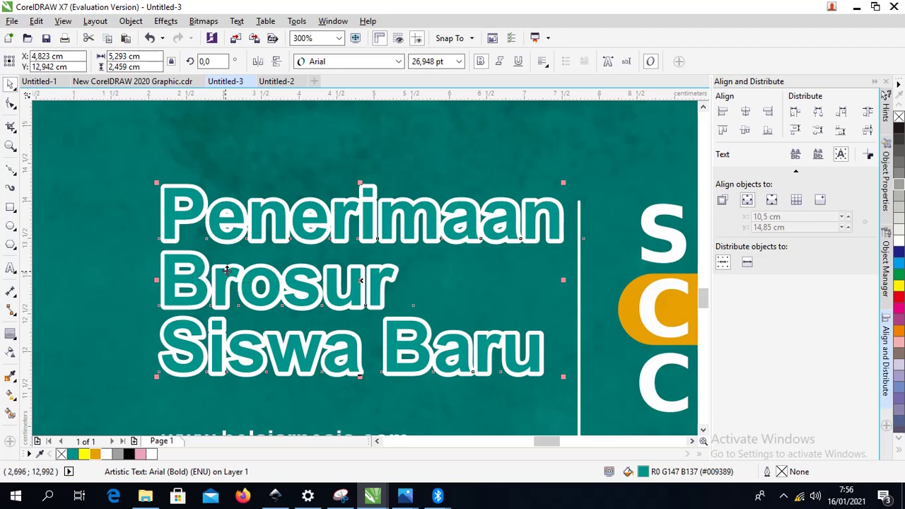
scroll(227, 270, down, 4)
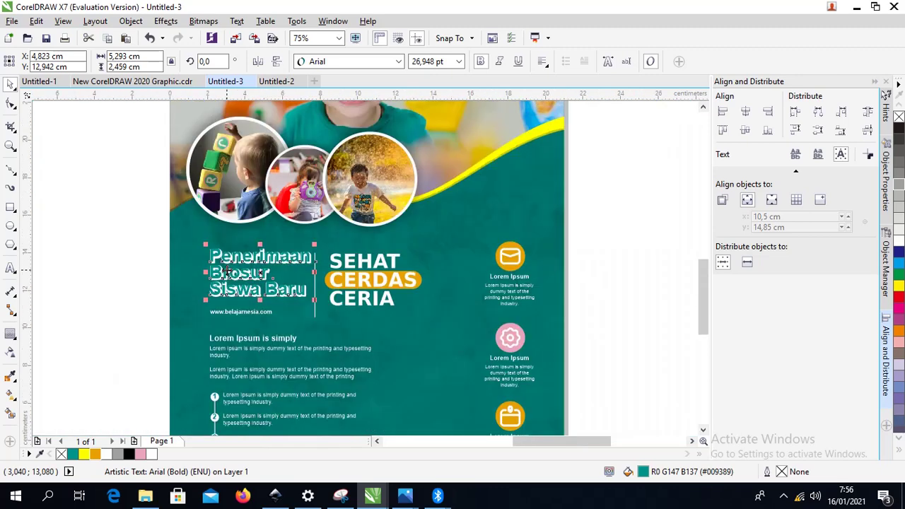
scroll(243, 272, down, 1)
scroll(215, 295, up, 1)
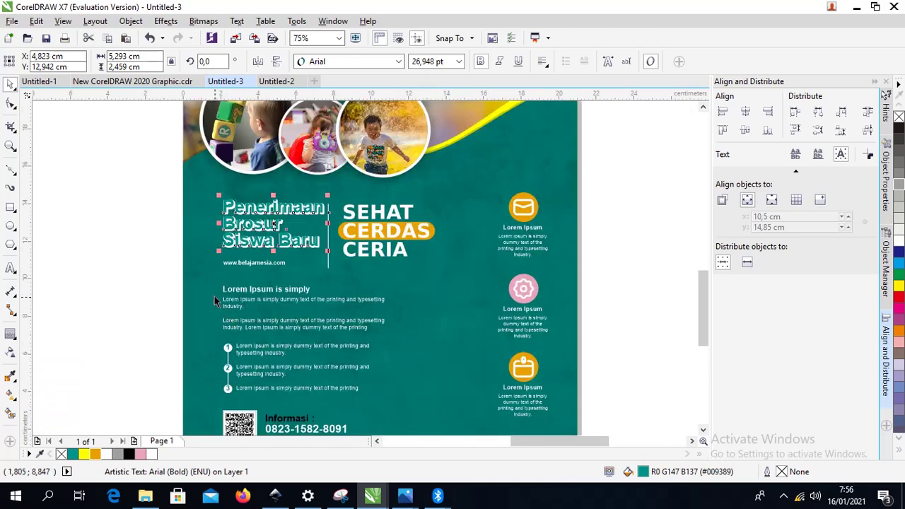
Step: Select the three icon blocks with their captions together and move them inward from the page's right edge
scroll(618, 345, down, 1)
drag(565, 351, 484, 213)
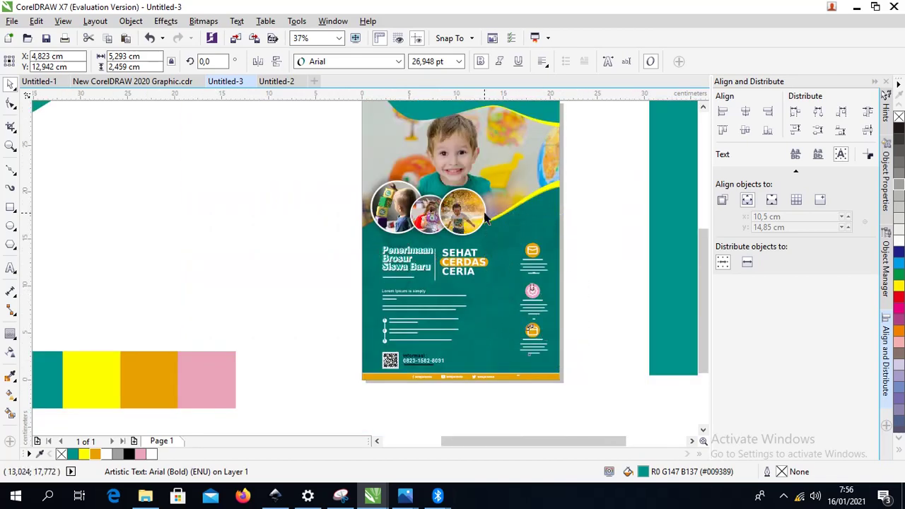
drag(532, 251, 506, 251)
click(345, 240)
drag(345, 240, 562, 367)
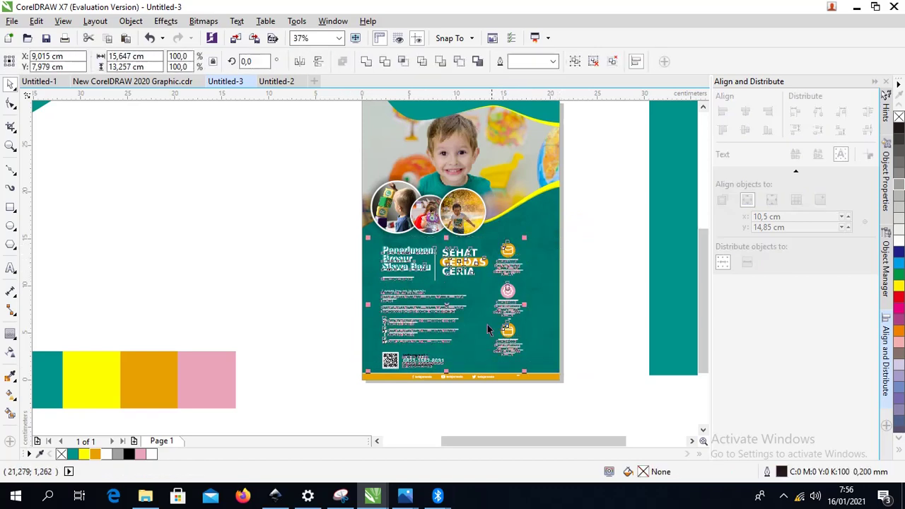
click(628, 265)
Step: Enlarge the body text and numbered list together to about 10.64 × 6.30 cm and shift them down about 0.46 cm
scroll(390, 298, up, 1)
drag(442, 335, 562, 399)
drag(538, 279, 578, 268)
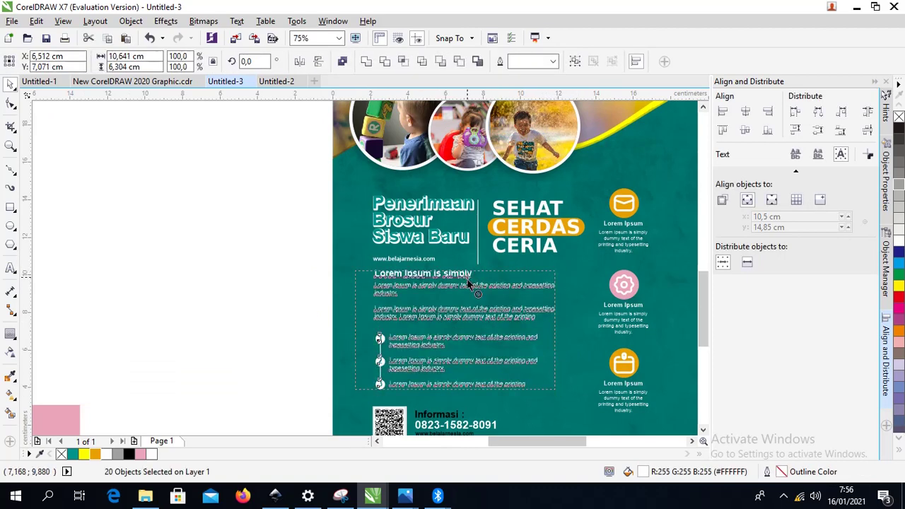
drag(467, 273, 467, 282)
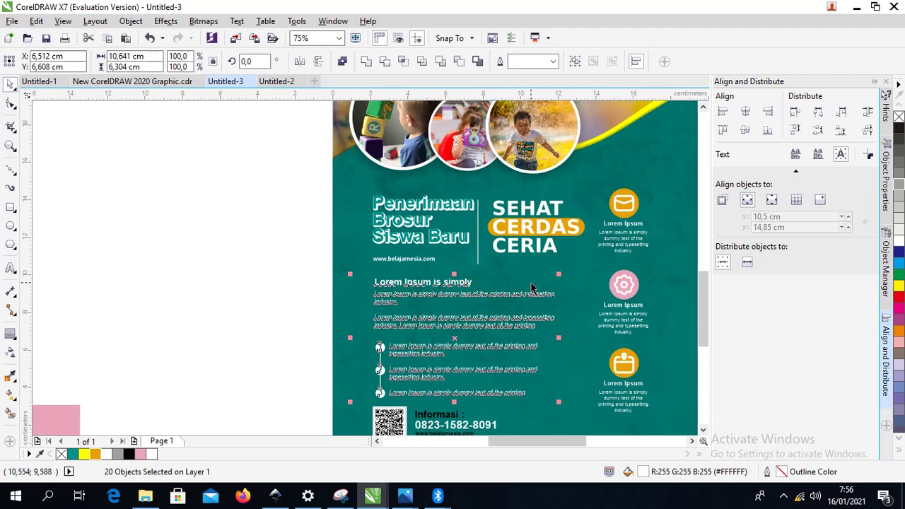
scroll(544, 296, down, 1)
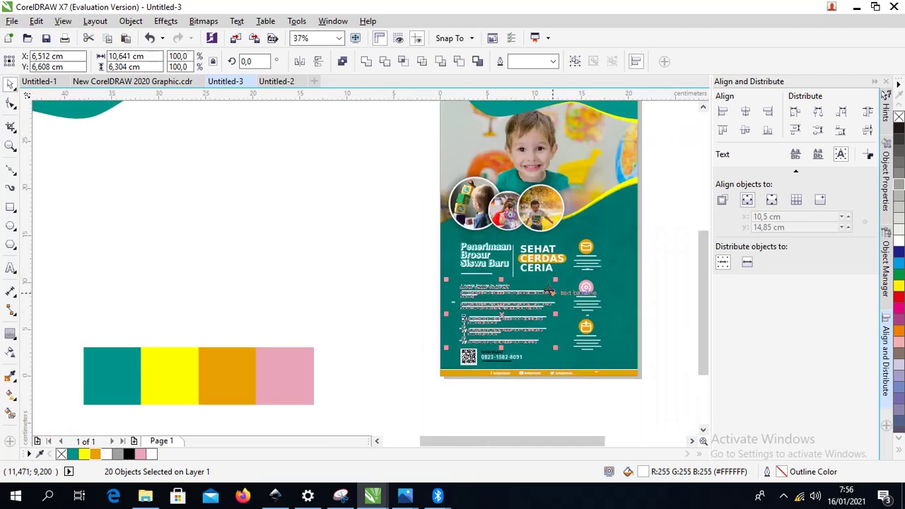
click(658, 294)
Step: Group the heading, slogan, body text, contact text and icon blocks, and centre the group horizontally on the background bitmap
scroll(598, 376, up, 2)
scroll(598, 375, down, 1)
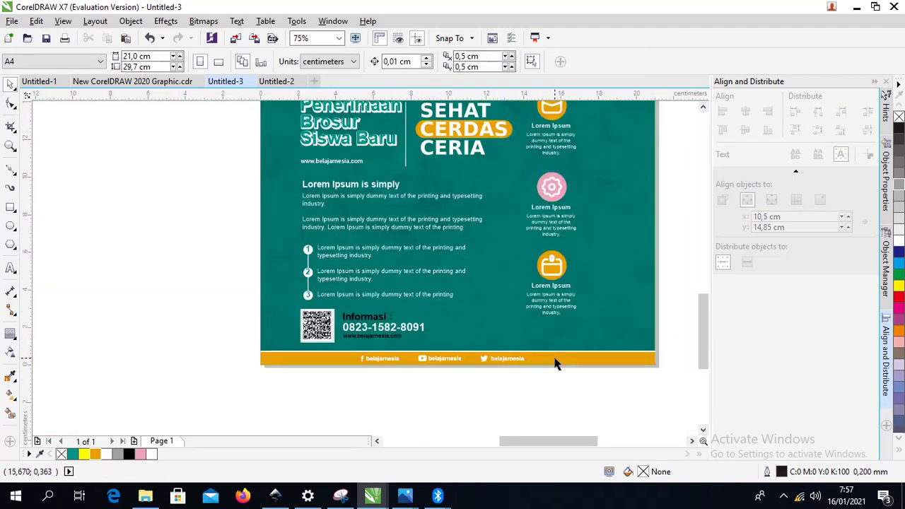
scroll(544, 349, down, 1)
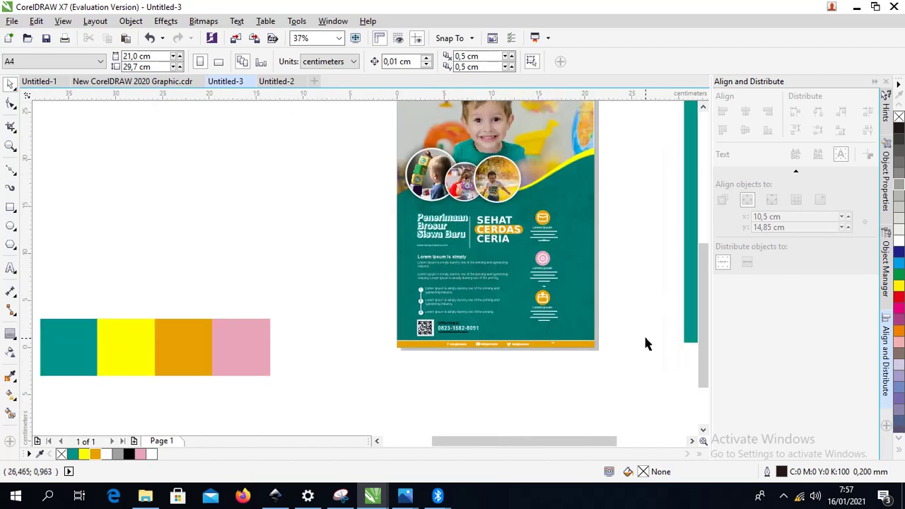
drag(639, 333, 409, 221)
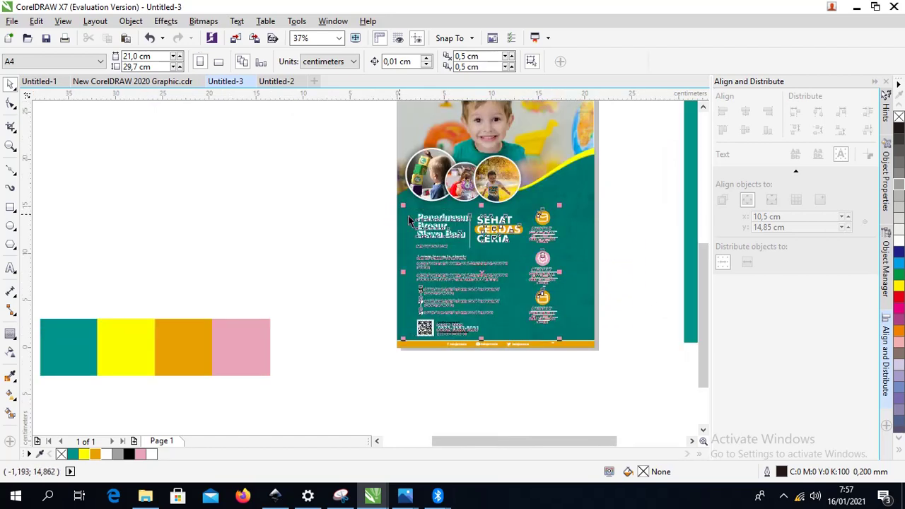
key(ctrl+g)
shift+click(570, 209)
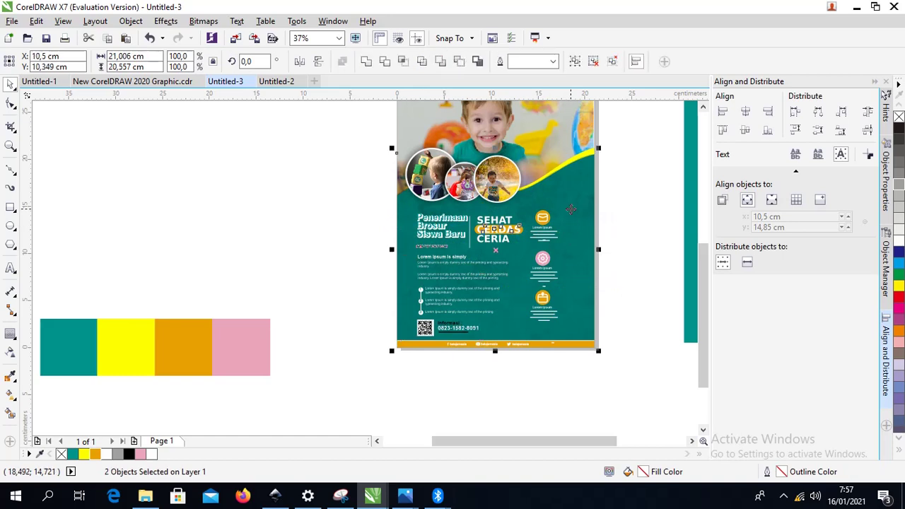
key(c)
click(627, 188)
Step: Select the rightmost circular photo, showing the boy in the printed T-shirt
click(498, 189)
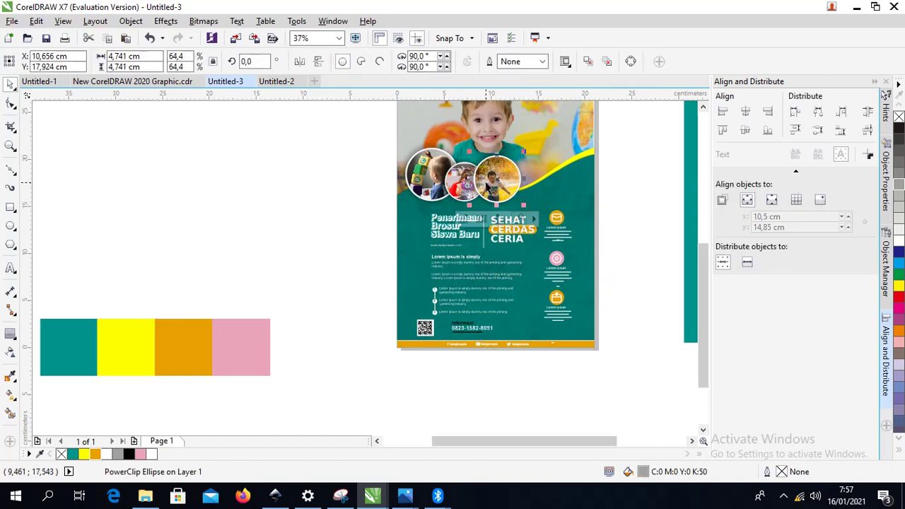